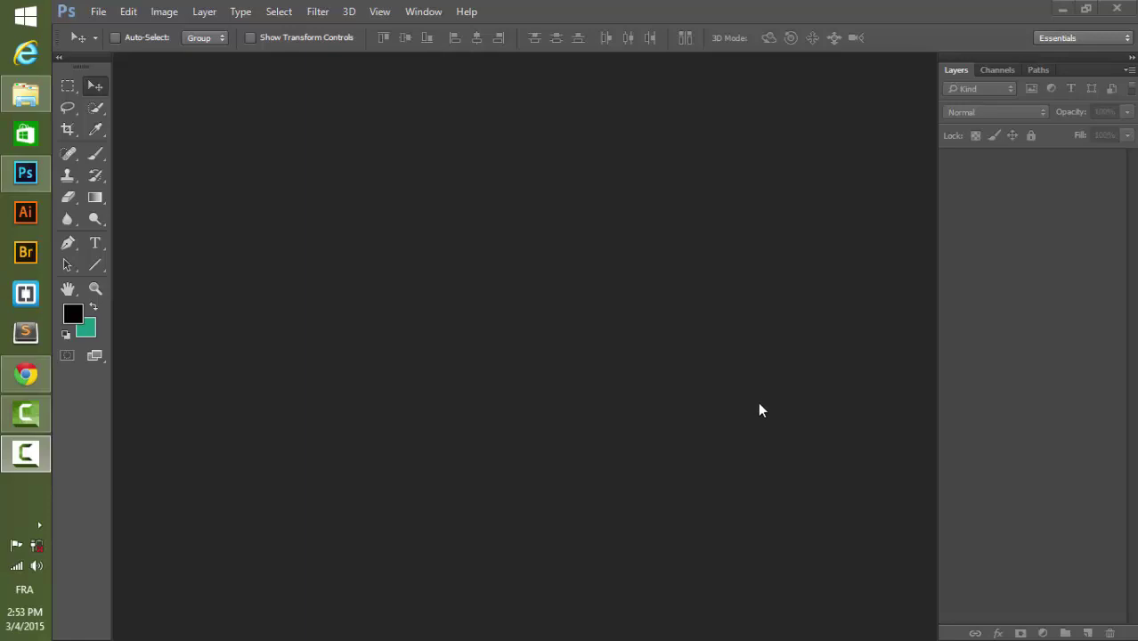
- Create a blank 800 × 600 pixel document, Untitled-1
click(97, 13)
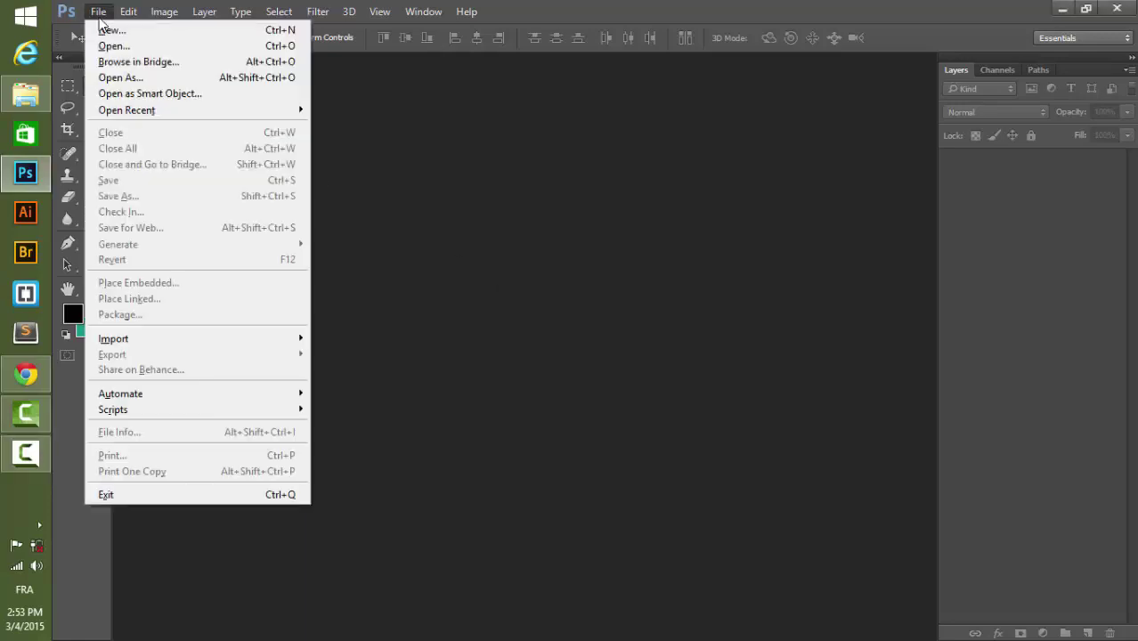
click(109, 29)
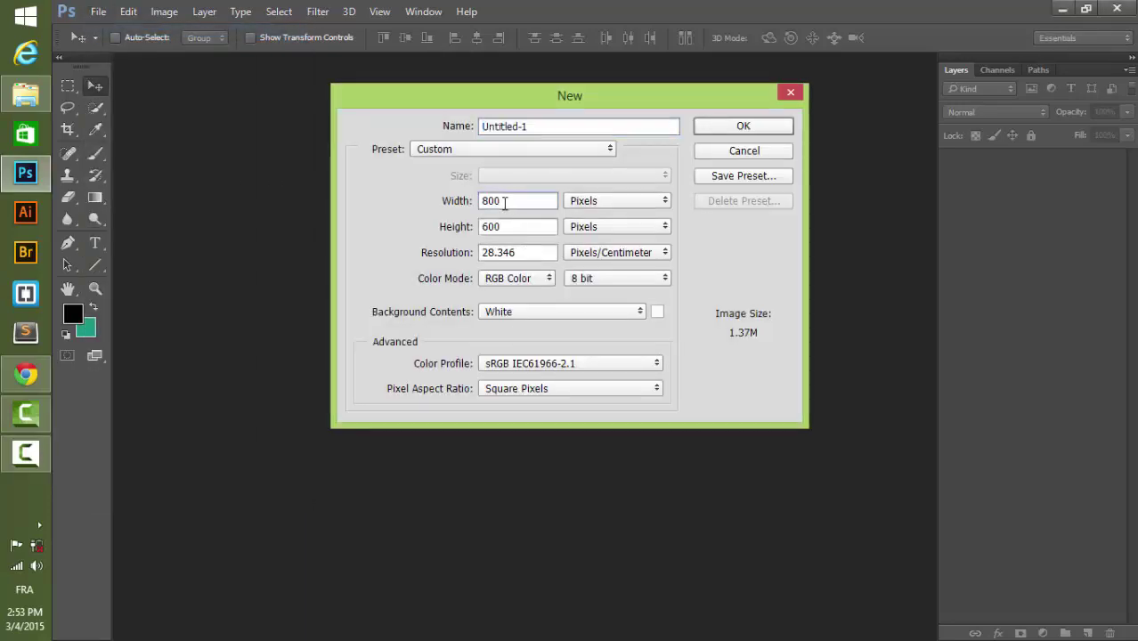
drag(512, 201, 443, 205)
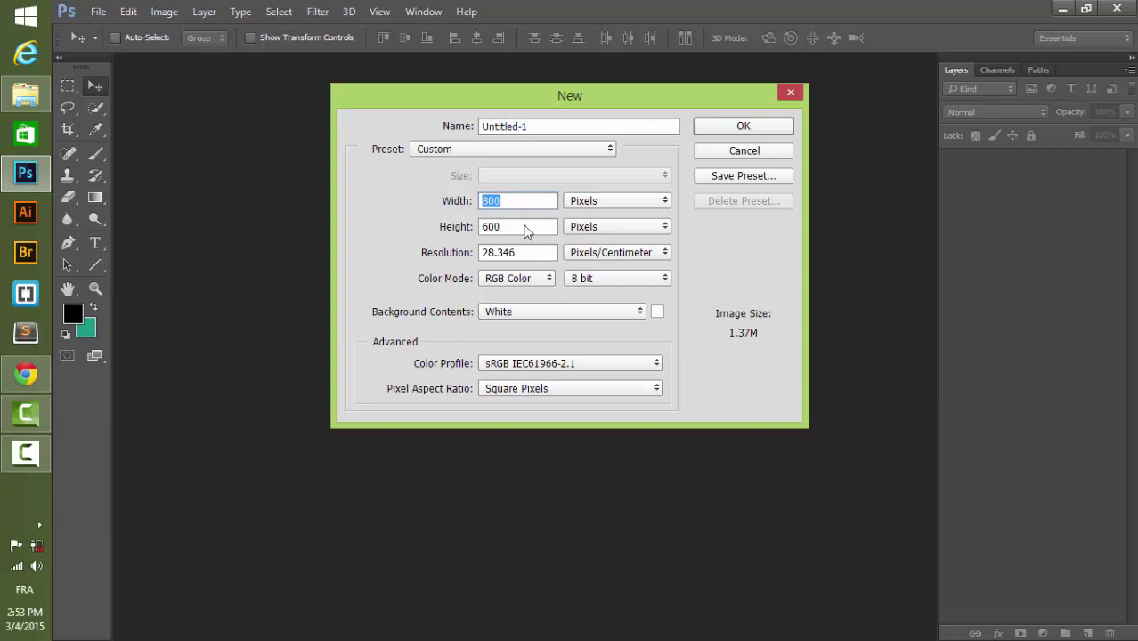
drag(518, 230, 442, 229)
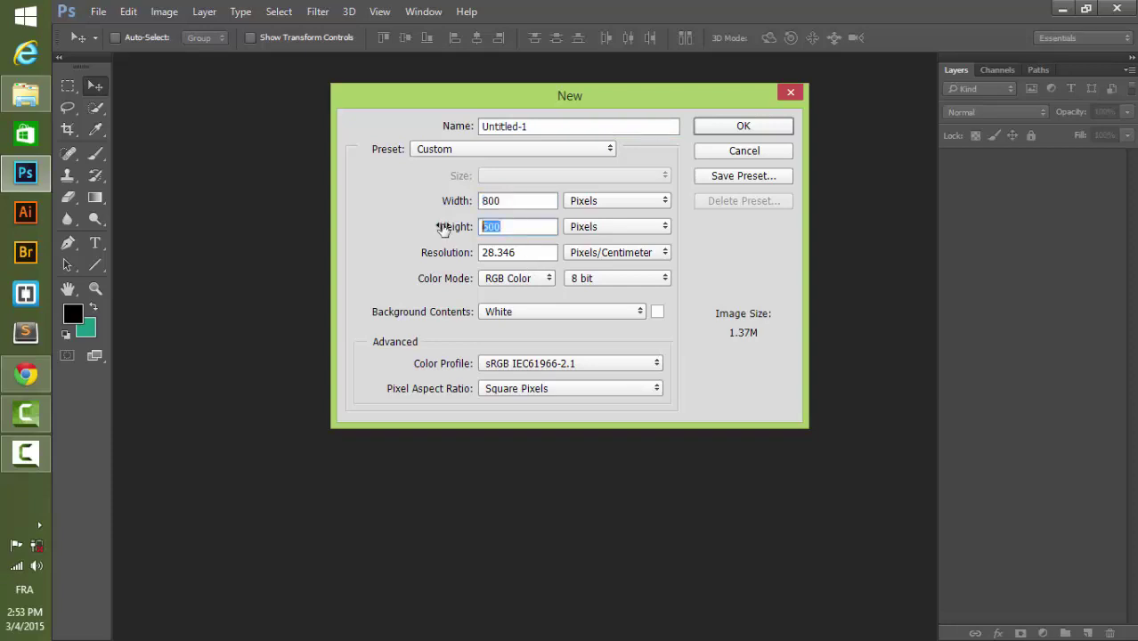
click(721, 129)
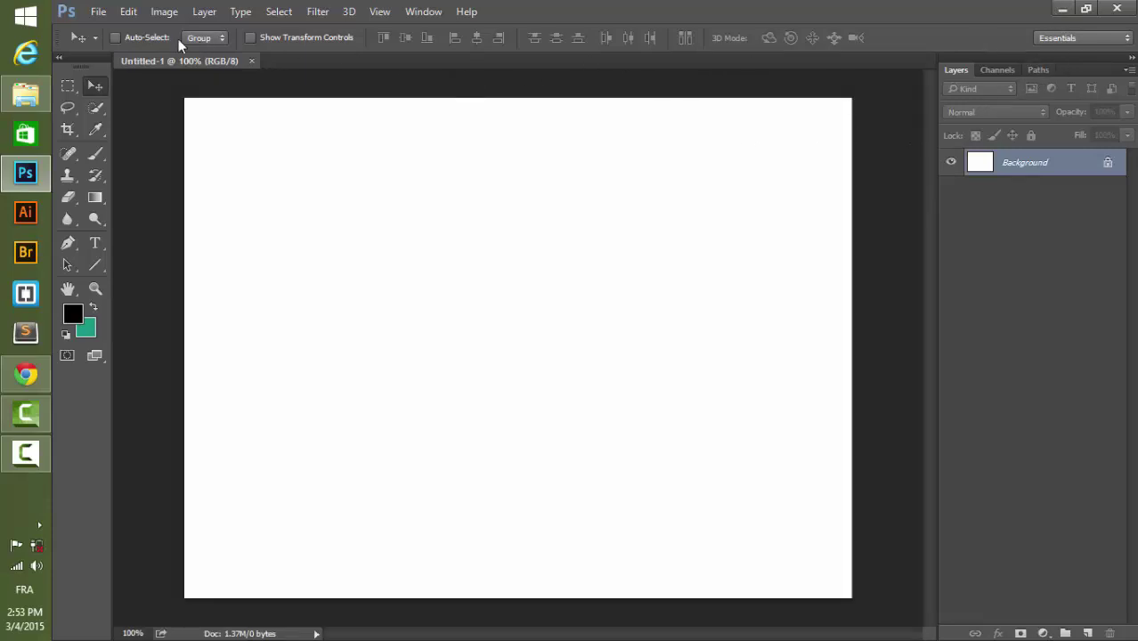
- Open the Eiffel Tower jpeg and drag it into Untitled-1 as a new layer
click(98, 12)
click(116, 42)
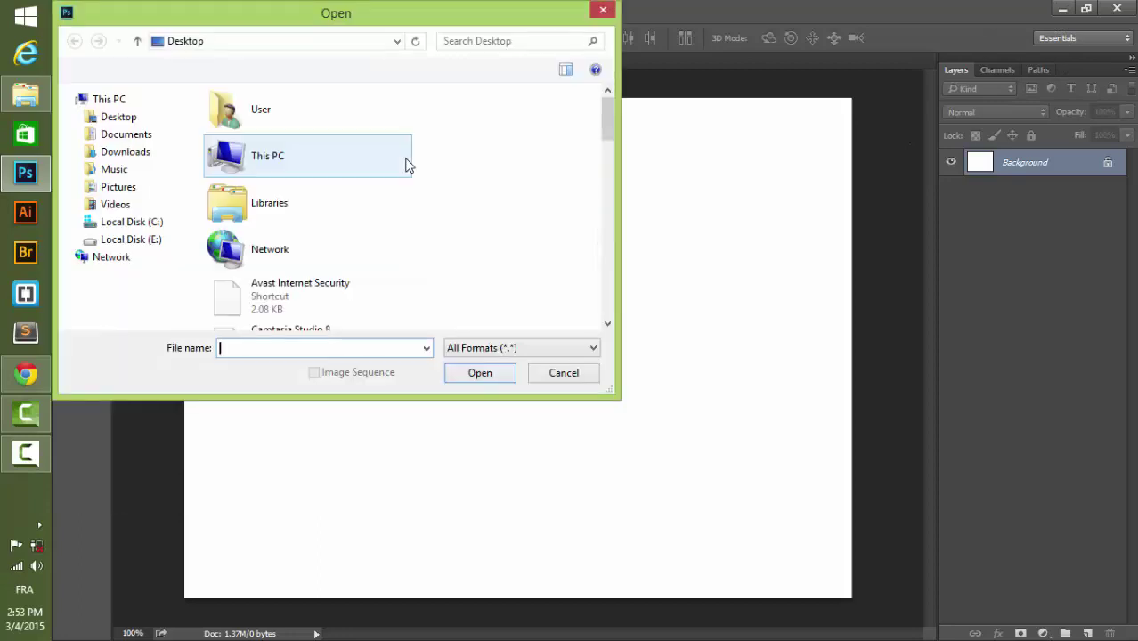
mouse_move(601, 99)
mouse_down()
mouse_move(610, 269)
mouse_move(602, 197)
mouse_up()
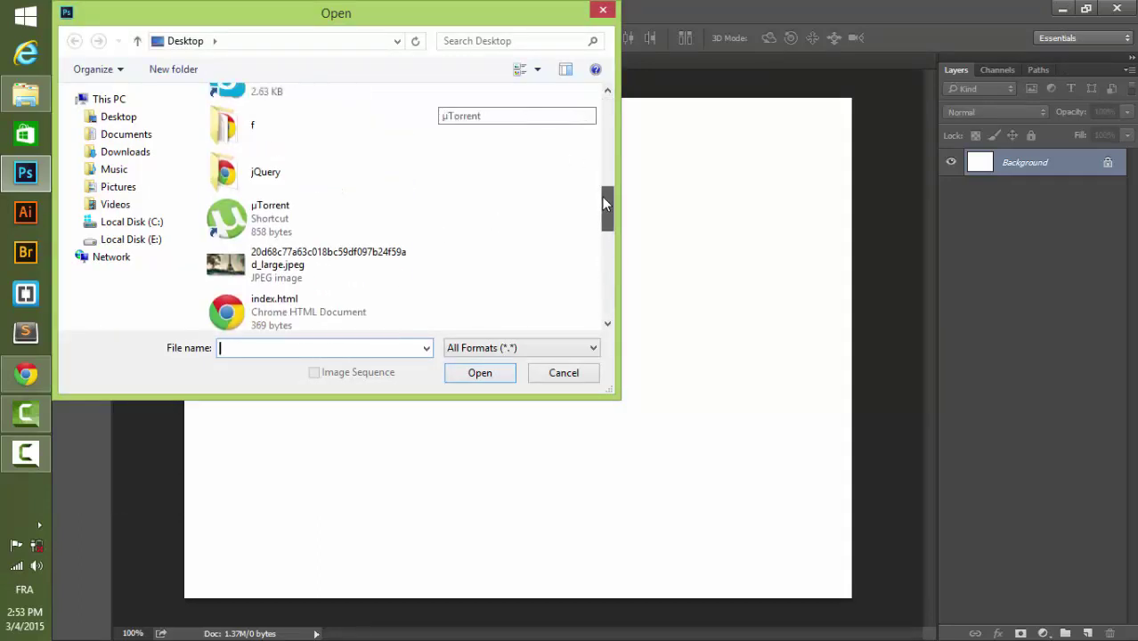
double_click(340, 273)
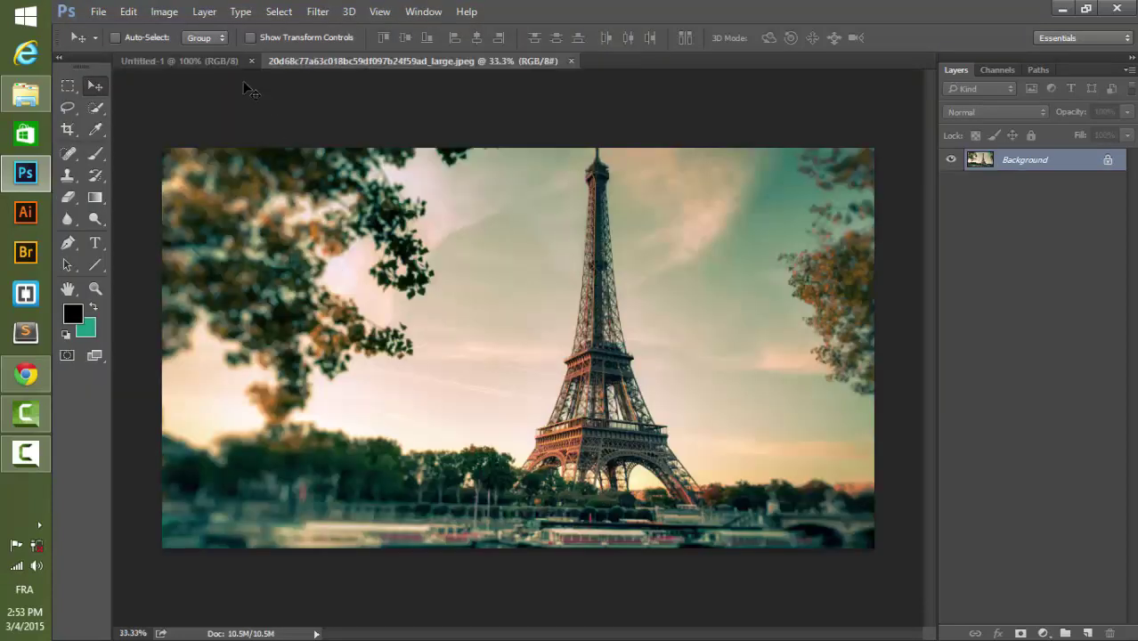
click(230, 62)
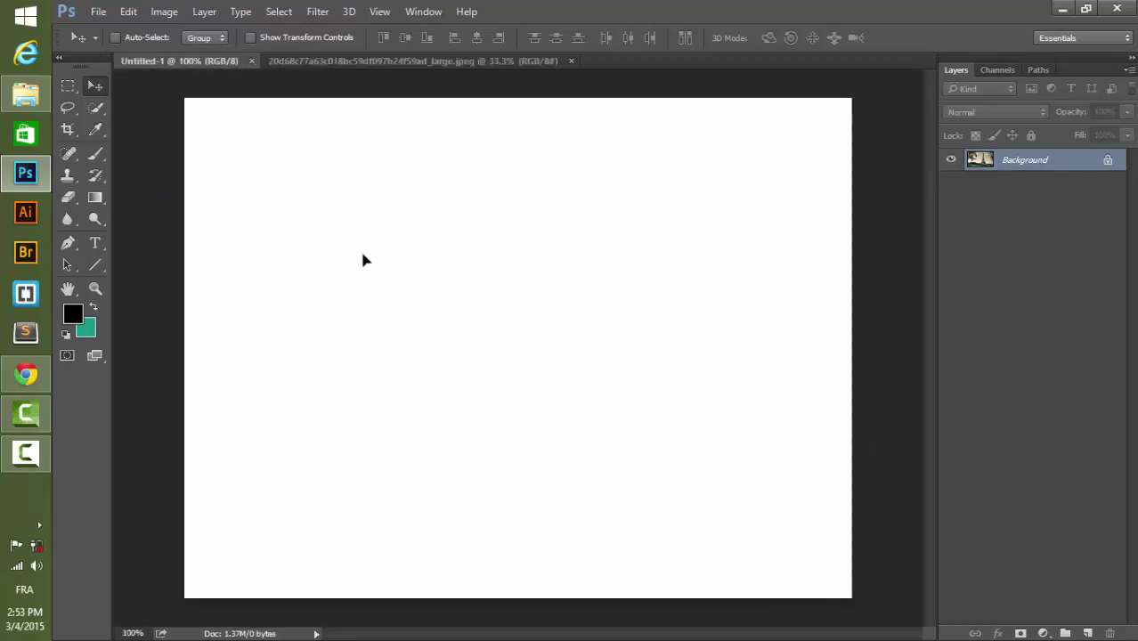
drag(363, 259, 470, 353)
key(ctrl+minus)
key(ctrl+minus)
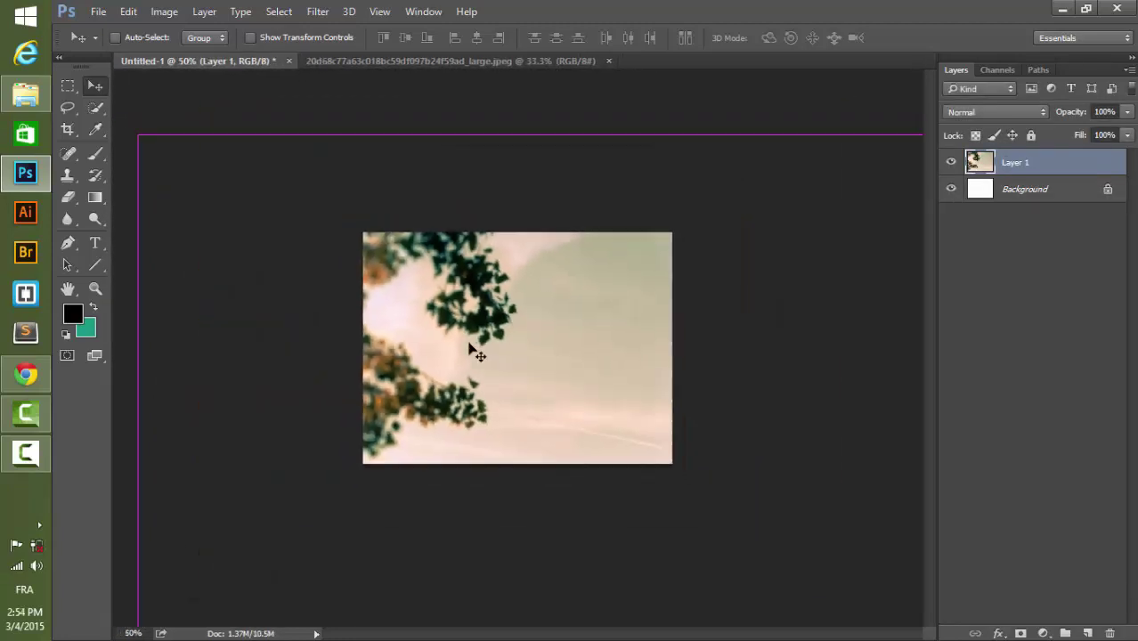
key(ctrl+minus)
- Unlock the white Background layer, rename it BG, and name the photo layer IMG
click(1029, 201)
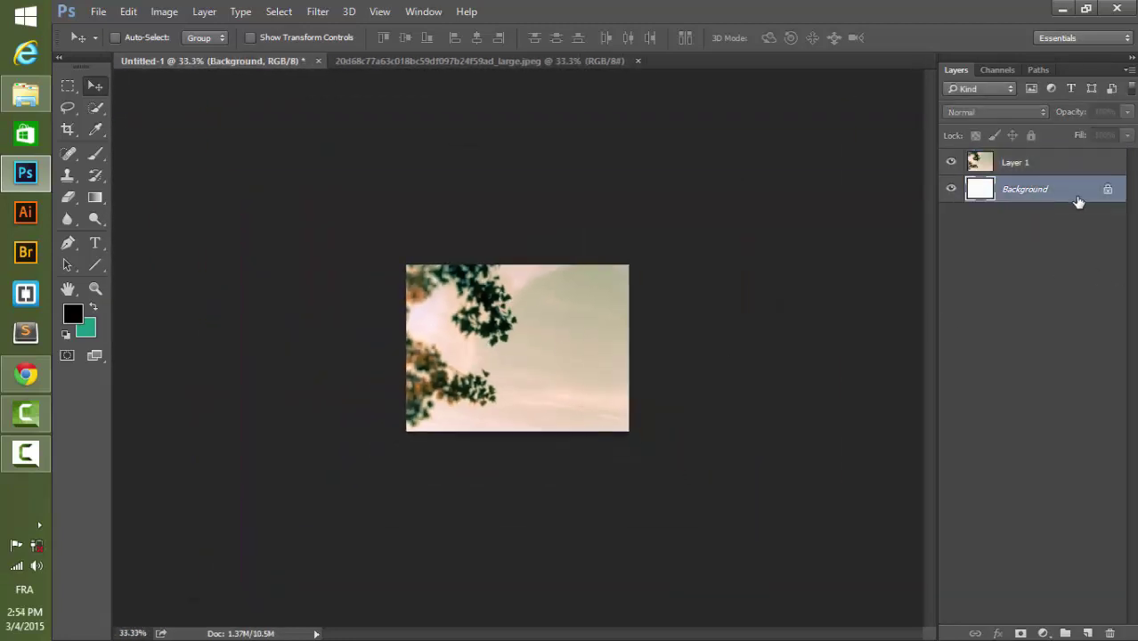
click(1109, 191)
double_click(1030, 189)
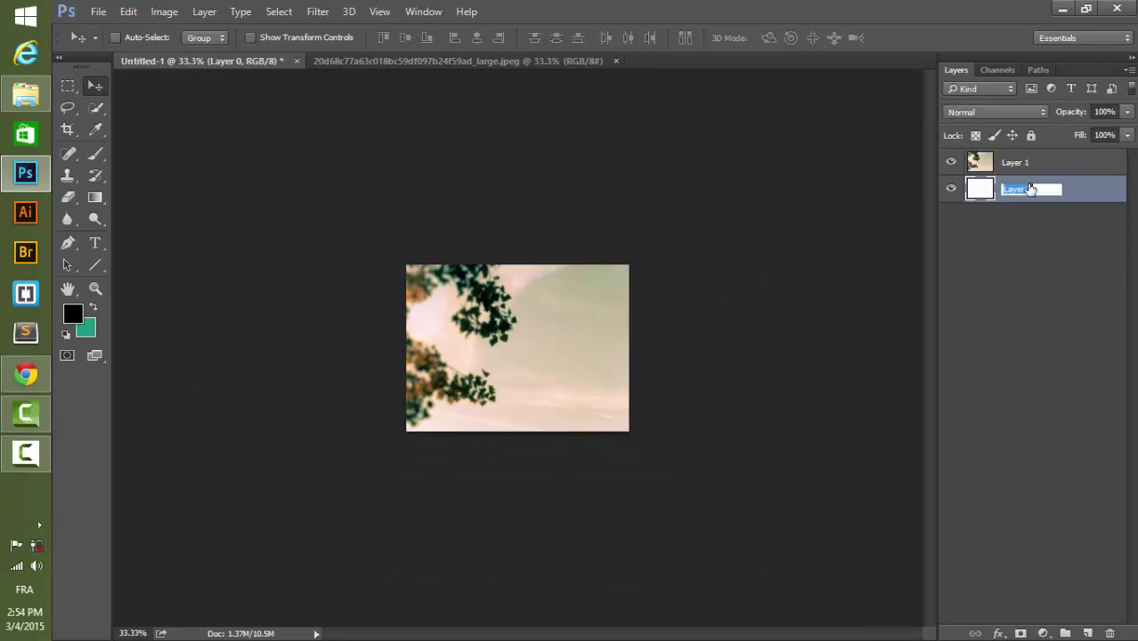
text(BG)
key(Return)
double_click(1015, 163)
text(IMG)
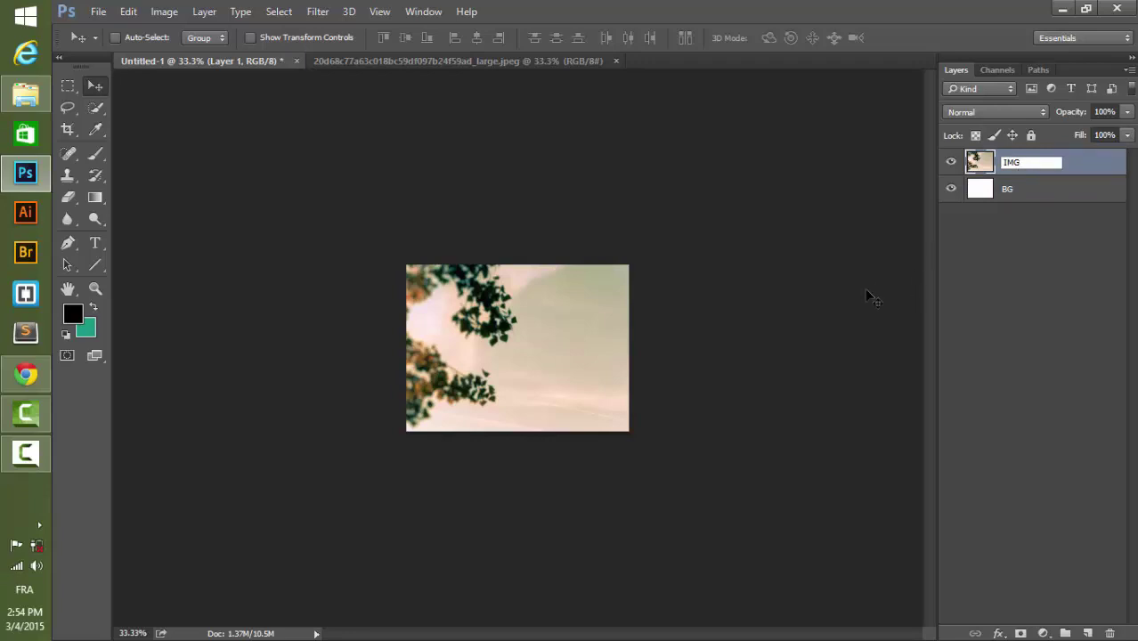
key(Return)
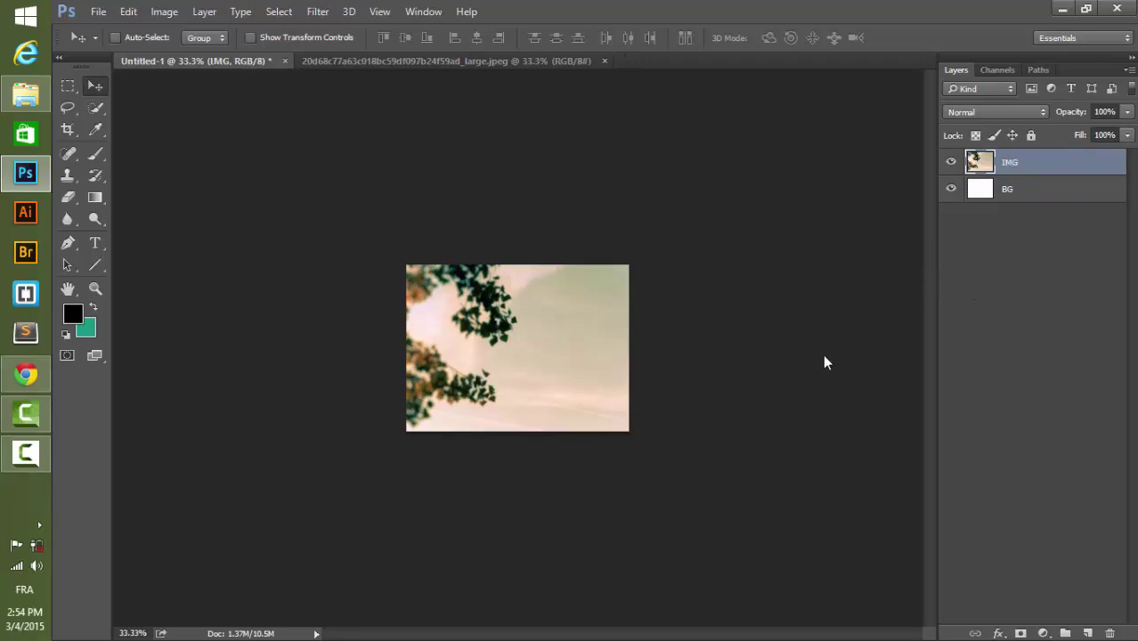
- Scale the IMG photo down to about two thirds and move it left over the canvas
key(ctrl+t)
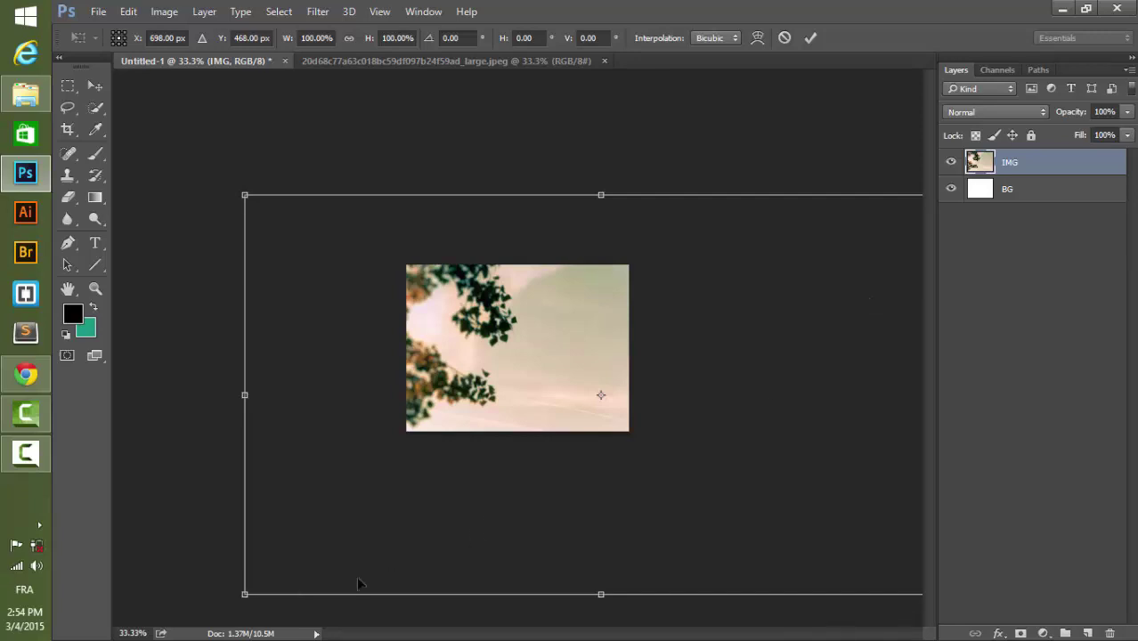
drag(244, 593, 517, 504)
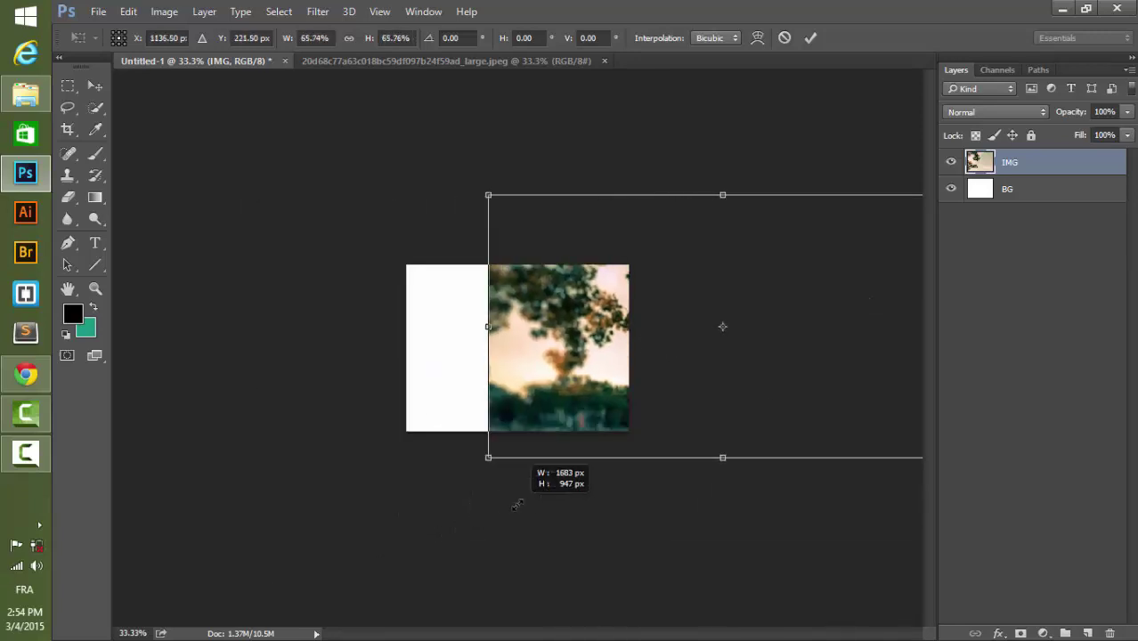
click(94, 85)
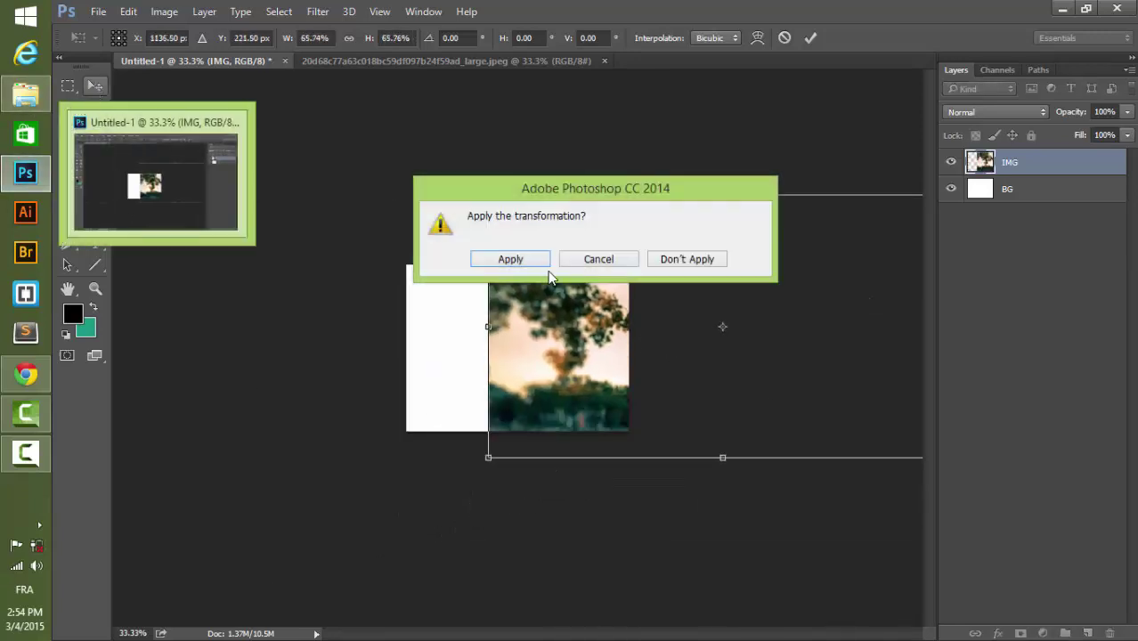
click(546, 265)
mouse_move(758, 330)
mouse_down()
mouse_move(560, 338)
mouse_move(577, 341)
mouse_up()
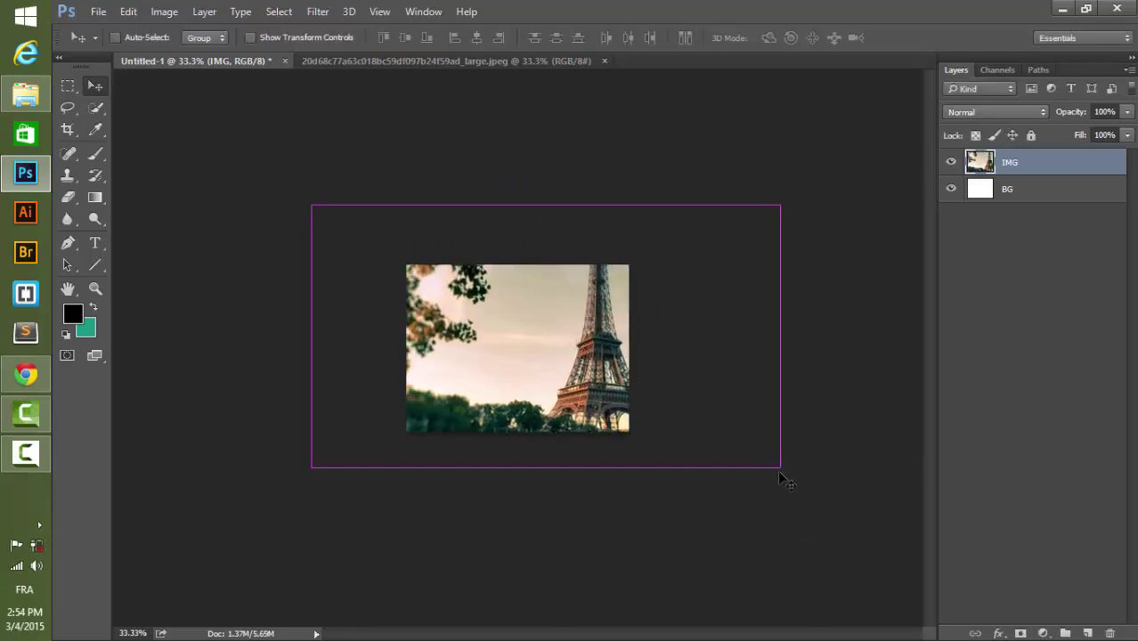
- Shrink the photo further to about 75% and position it to cover the whole canvas
key(ctrl+t)
drag(778, 468, 634, 438)
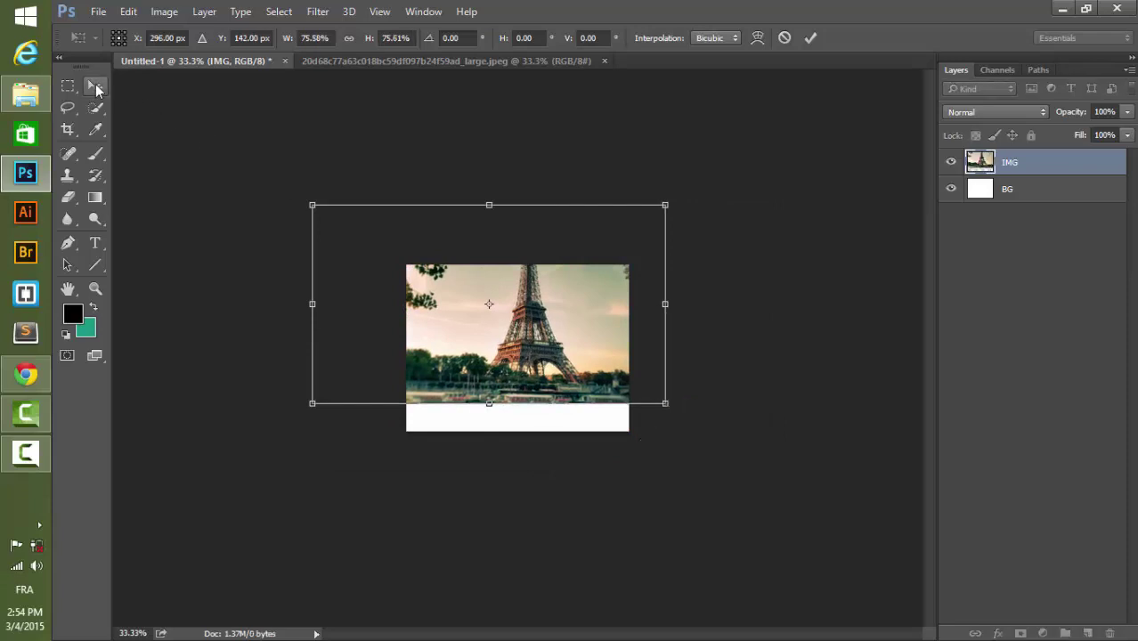
click(96, 87)
click(518, 257)
drag(526, 323, 527, 352)
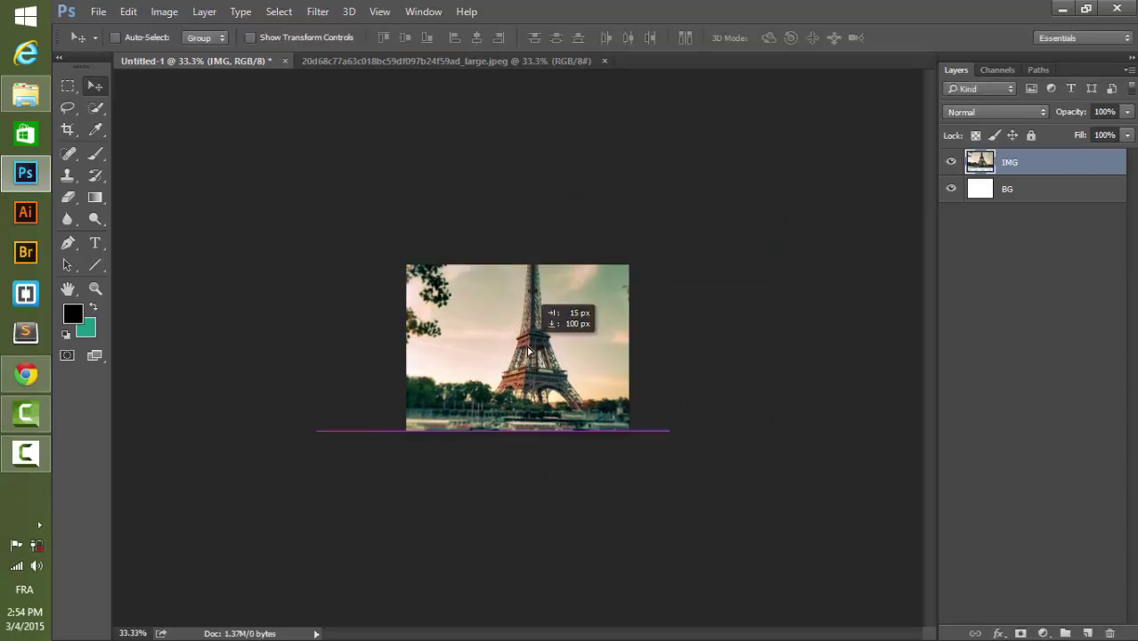
key(ctrl+1)
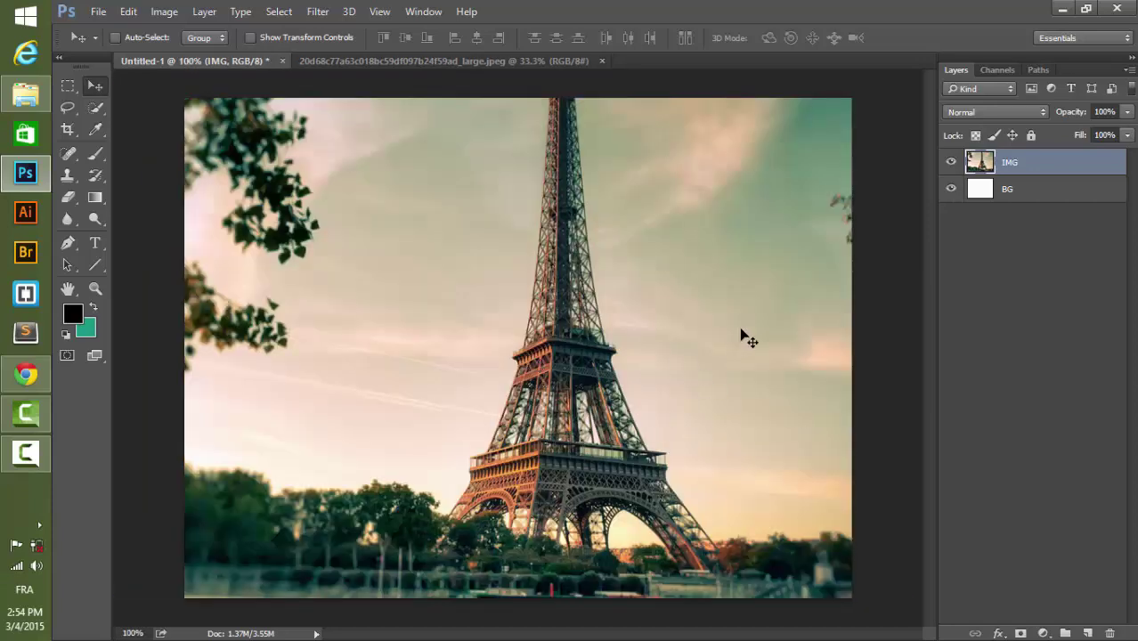
drag(623, 298, 617, 312)
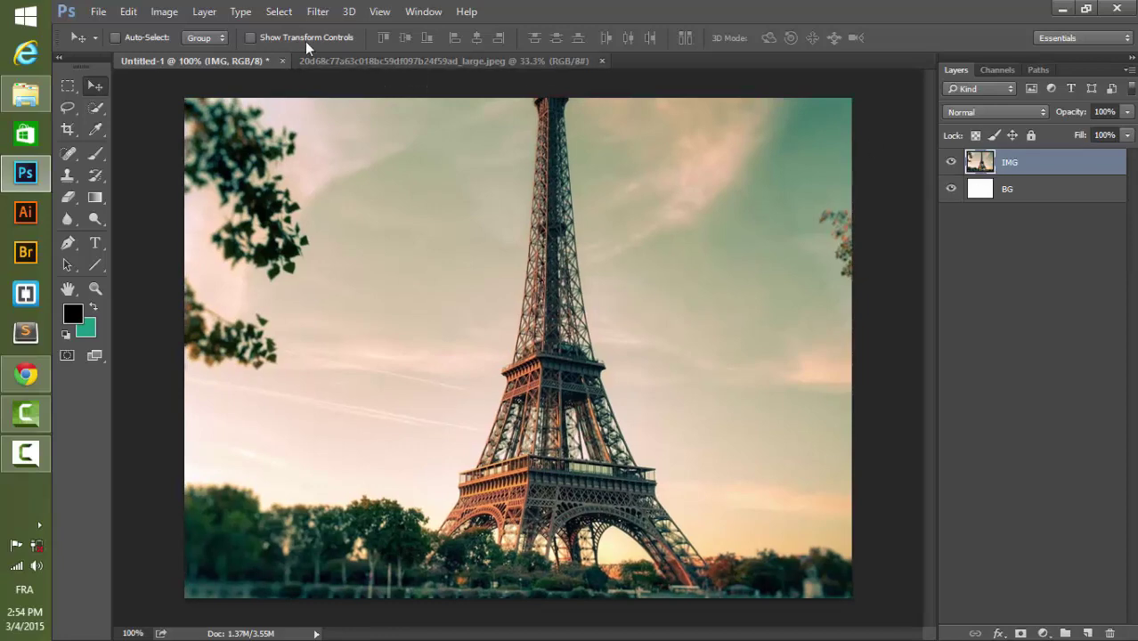
- Apply an 8-pixel Gaussian Blur to the IMG photo layer
click(318, 12)
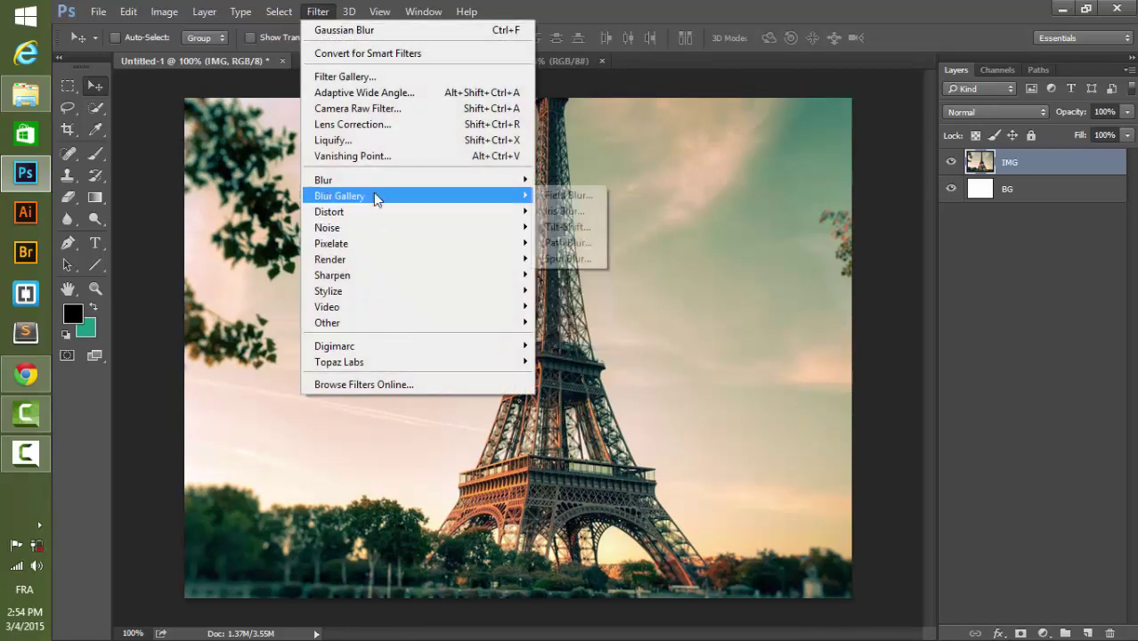
mouse_move(323, 180)
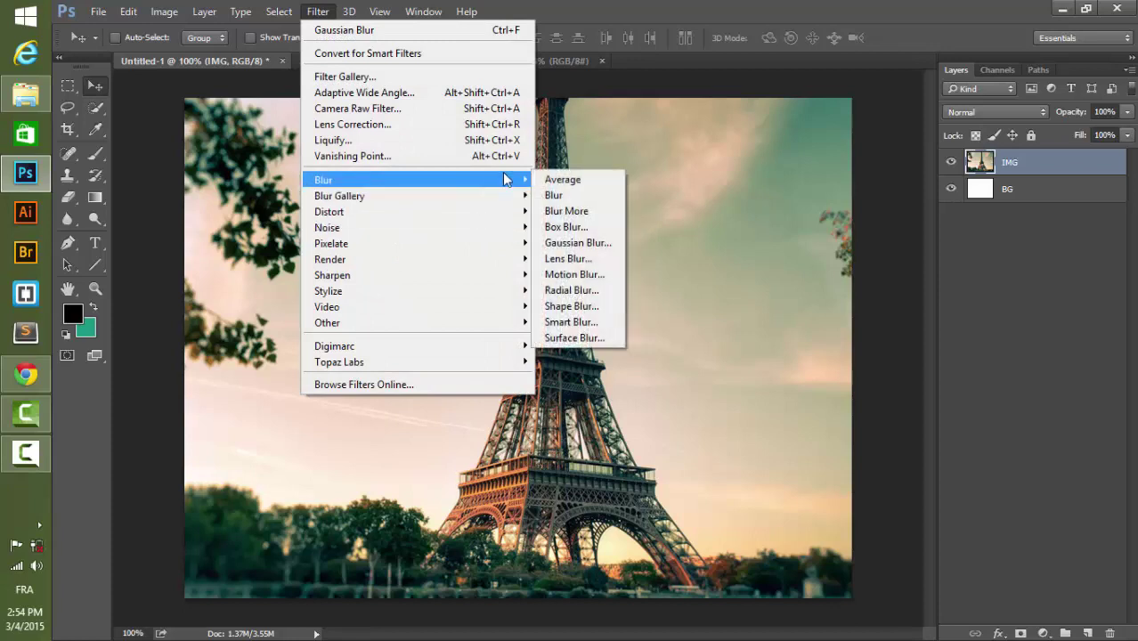
click(586, 249)
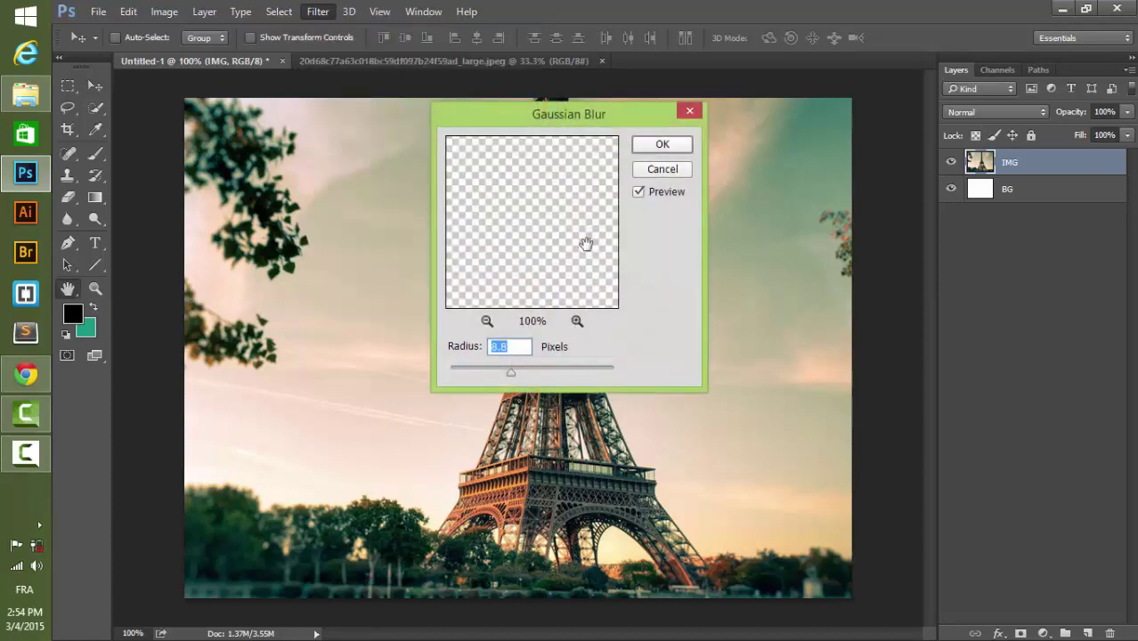
drag(504, 372, 503, 372)
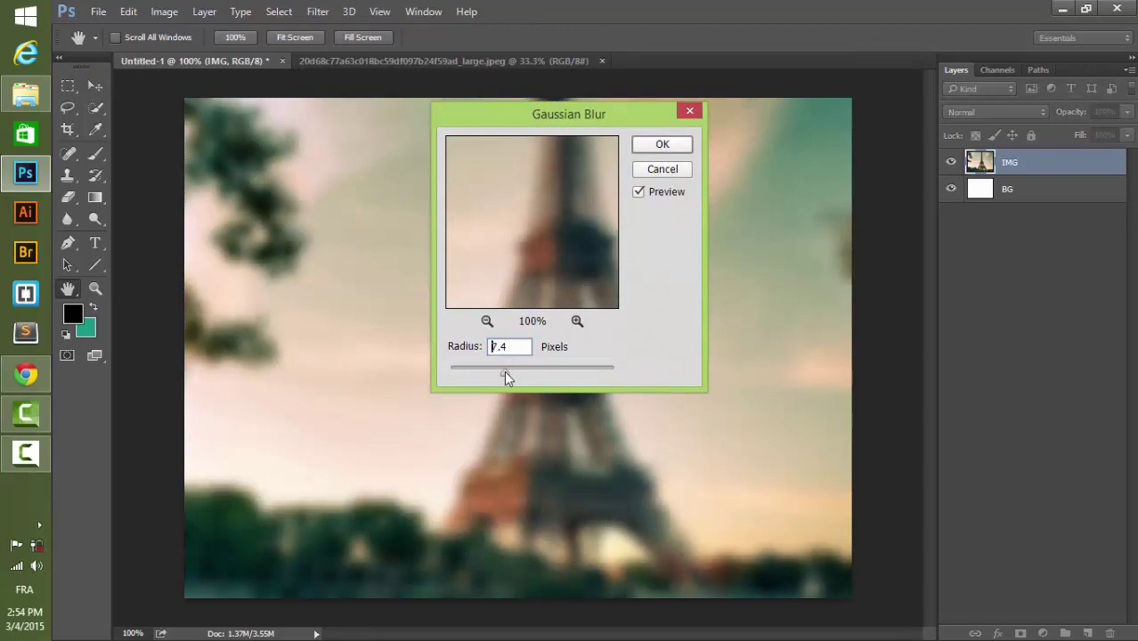
text(4)
click(662, 144)
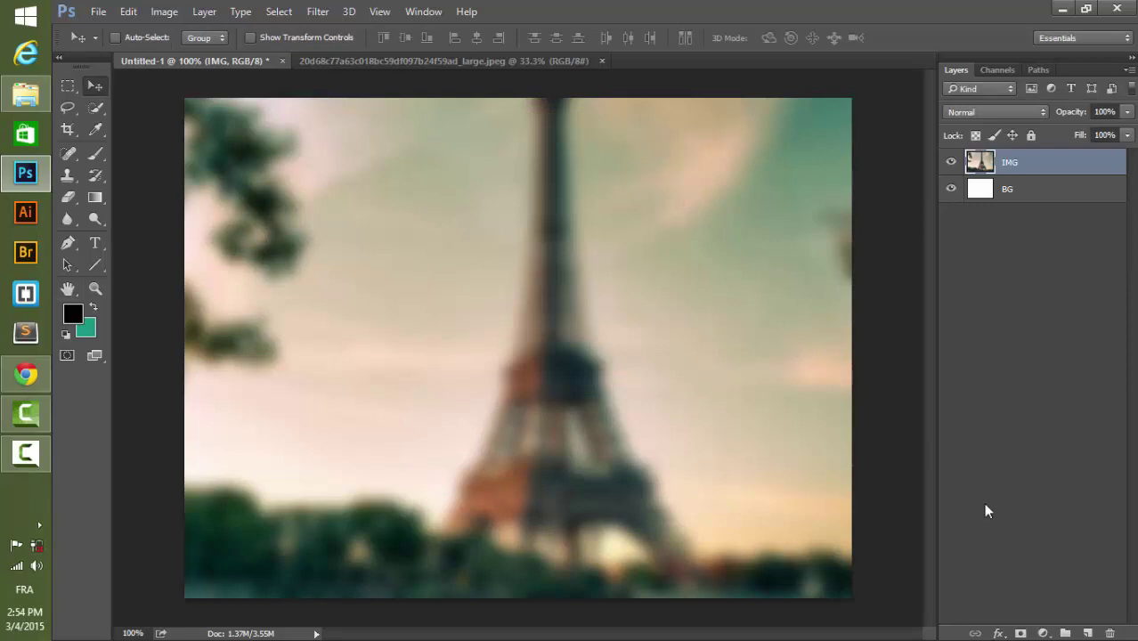
- Add a Vibrance adjustment layer that raises the blurred photo's vibrance
click(1044, 634)
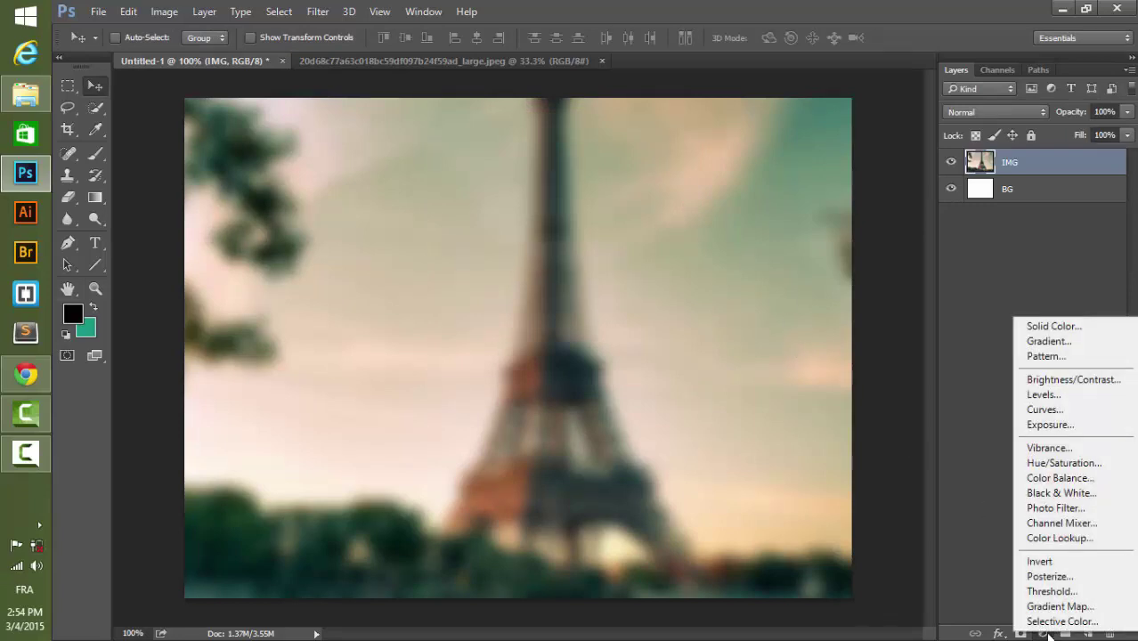
click(1064, 447)
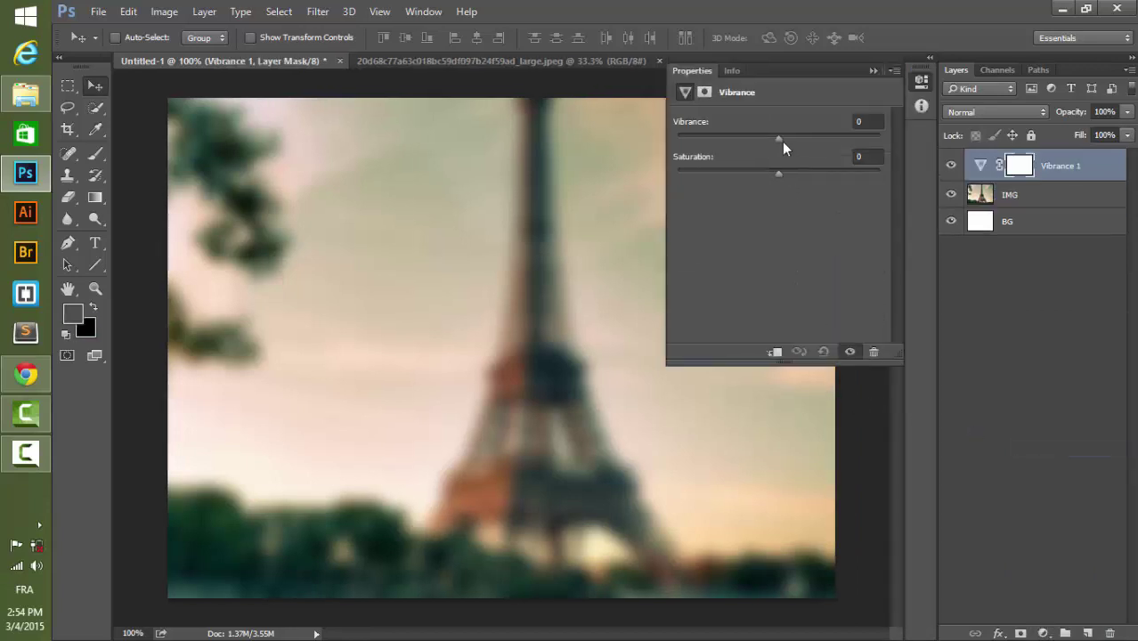
mouse_move(779, 139)
mouse_down()
mouse_move(804, 139)
mouse_move(800, 172)
mouse_move(761, 176)
mouse_move(785, 178)
mouse_up()
right_click(915, 87)
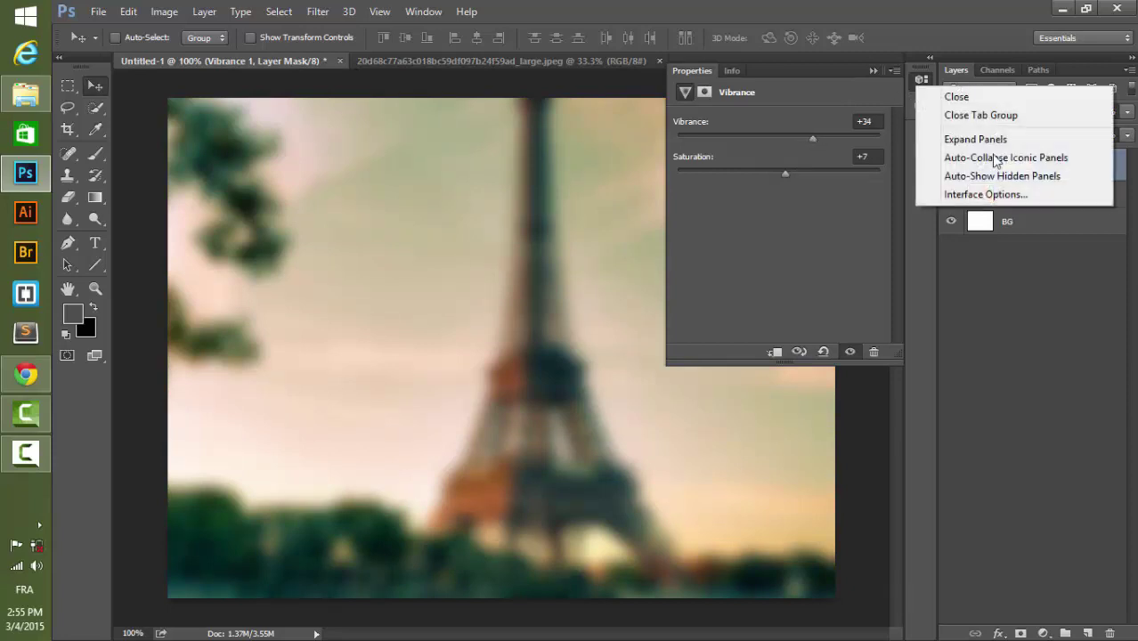
click(979, 114)
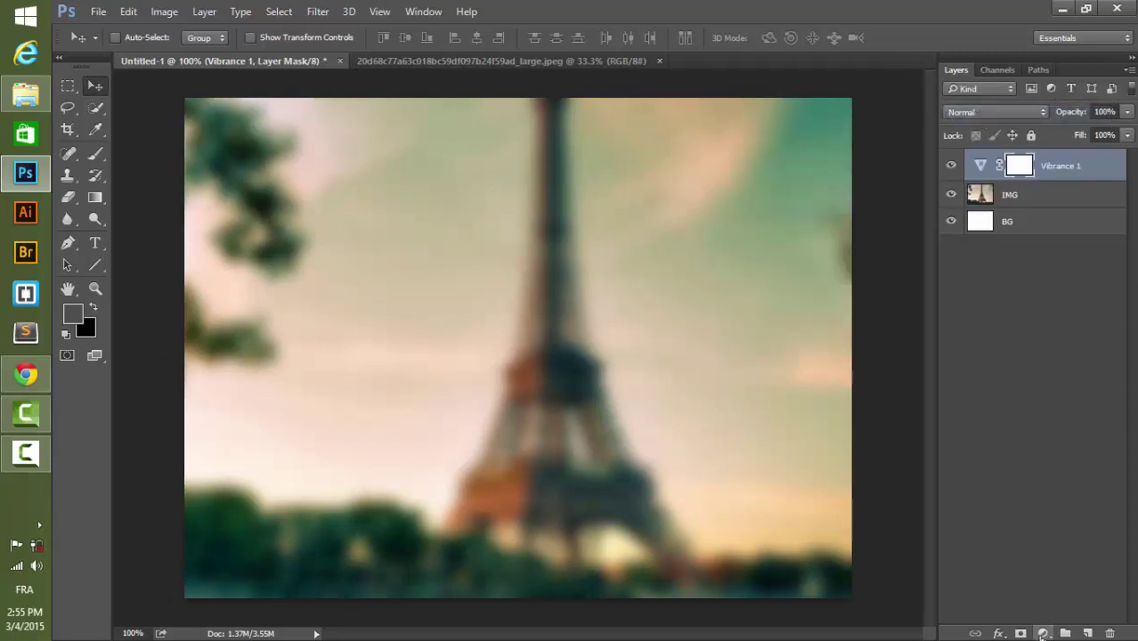
- Add an Exposure adjustment layer set to -0.28 with a gamma tweak to darken the photo
click(1043, 633)
click(1046, 428)
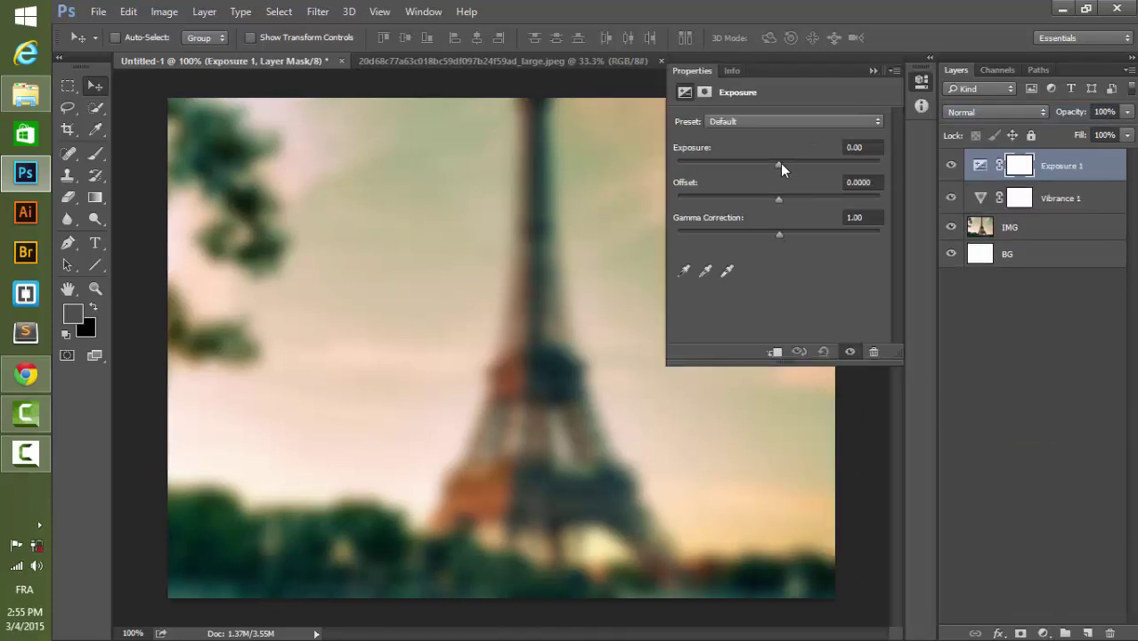
mouse_move(778, 162)
mouse_down()
mouse_move(810, 163)
mouse_move(764, 164)
mouse_move(799, 198)
mouse_move(777, 196)
mouse_up()
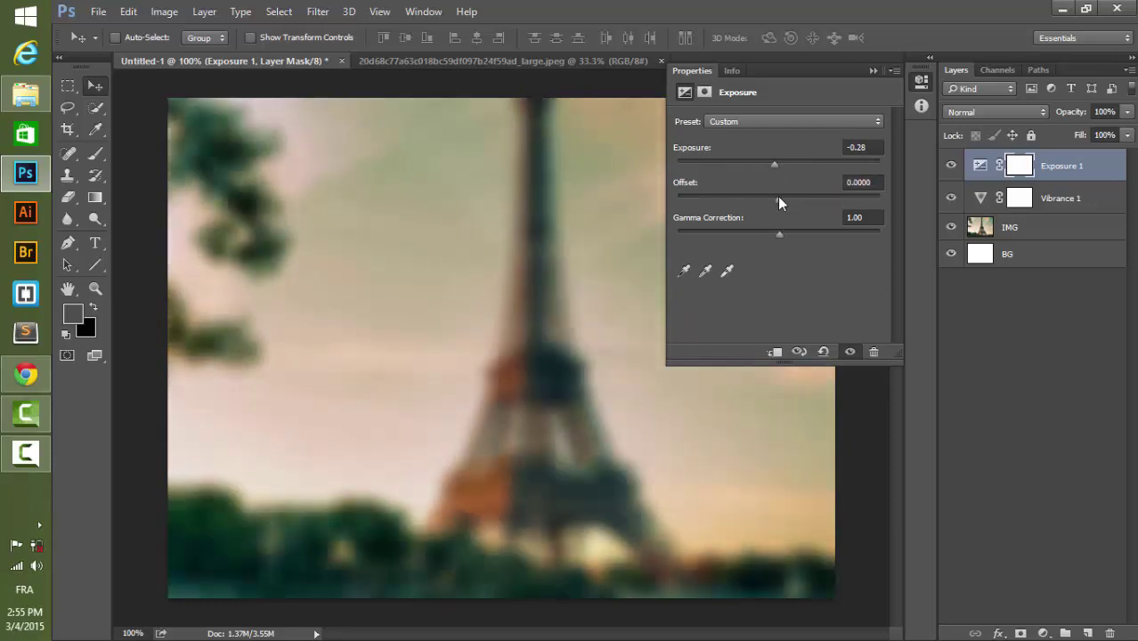
click(787, 236)
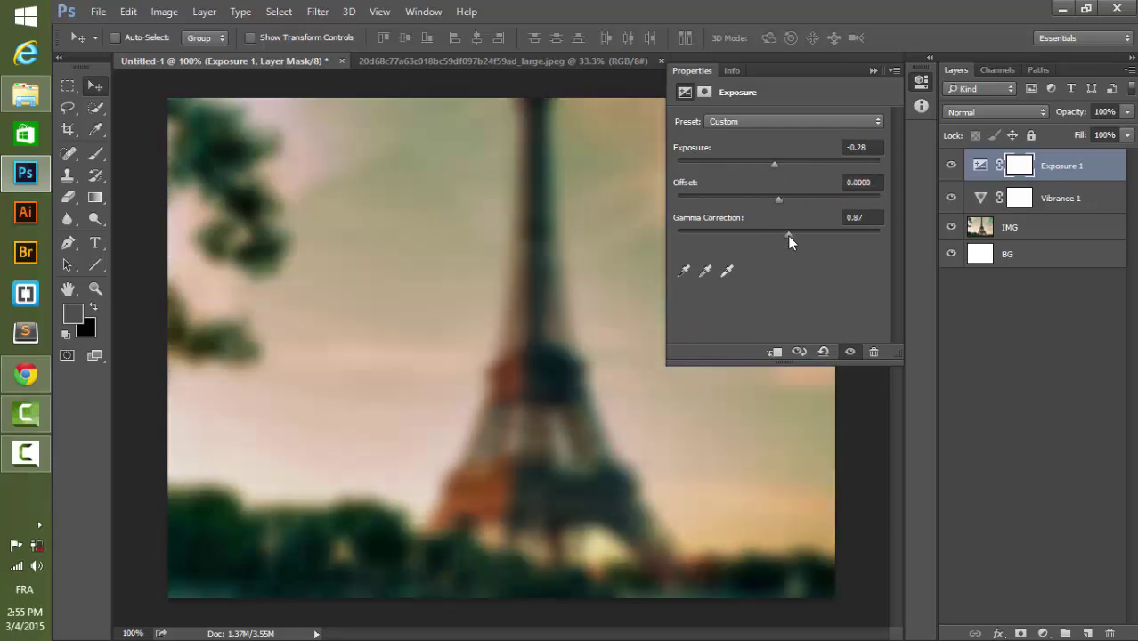
mouse_move(787, 235)
mouse_down()
mouse_move(762, 235)
mouse_move(786, 235)
mouse_up()
click(894, 70)
click(935, 181)
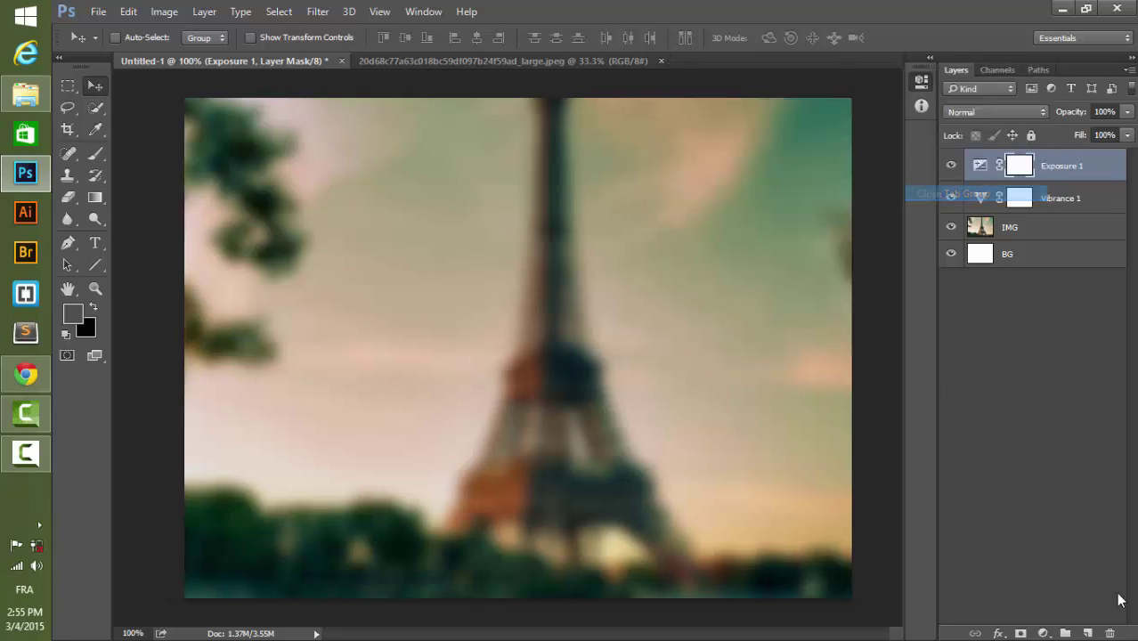
- Add a Photo Filter adjustment layer using Warming Filter (85) at 46% density
click(1043, 633)
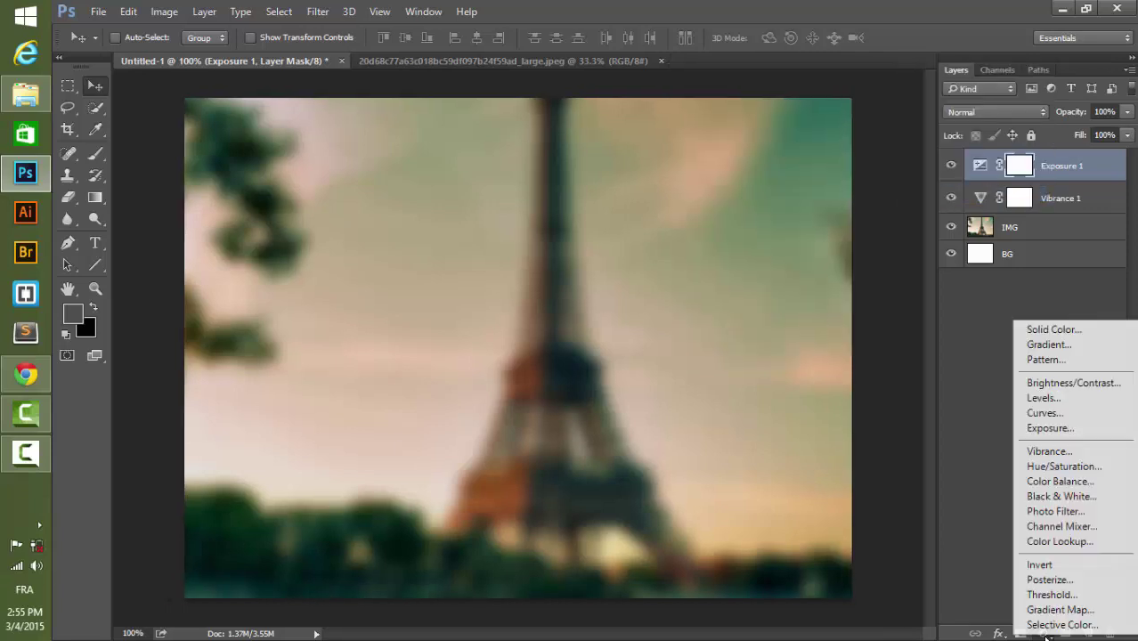
click(1085, 513)
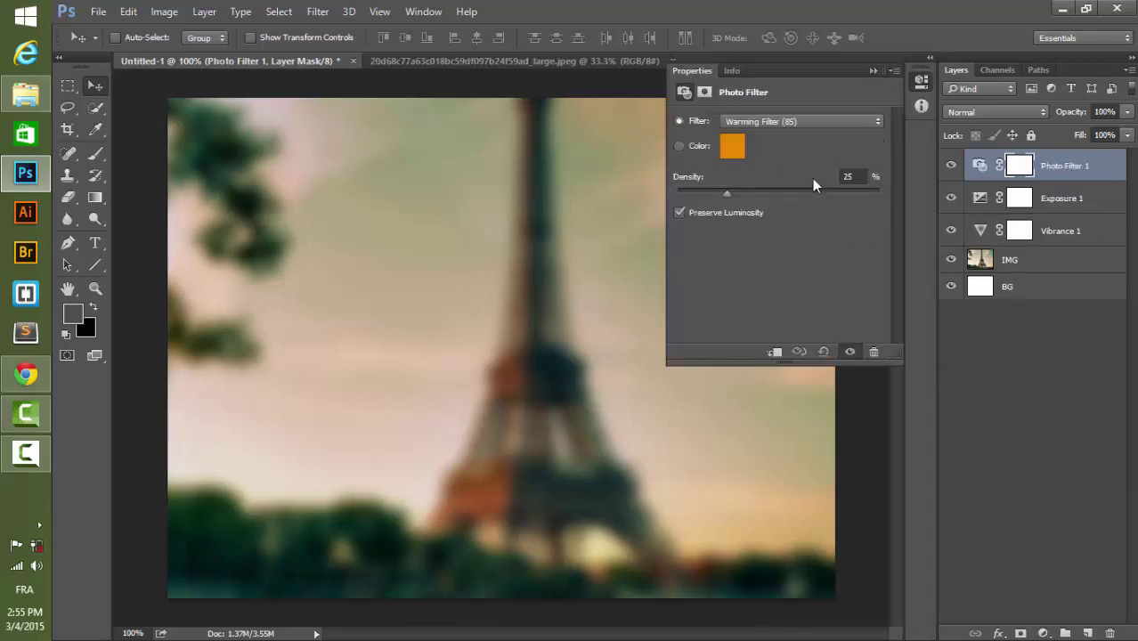
drag(727, 192, 768, 193)
click(769, 193)
click(894, 71)
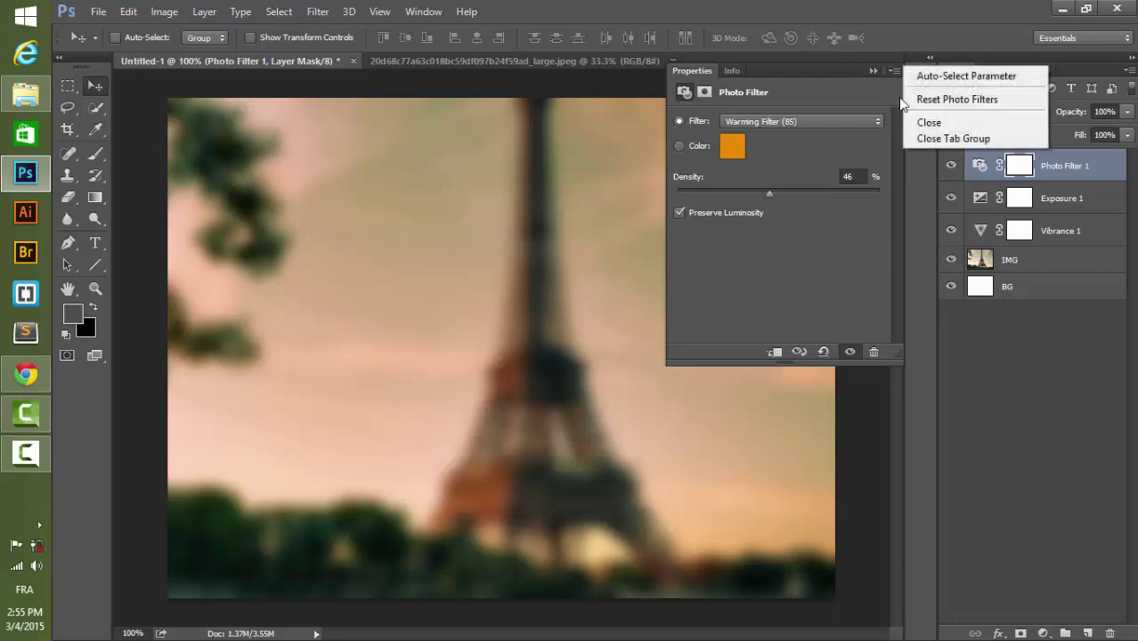
click(917, 141)
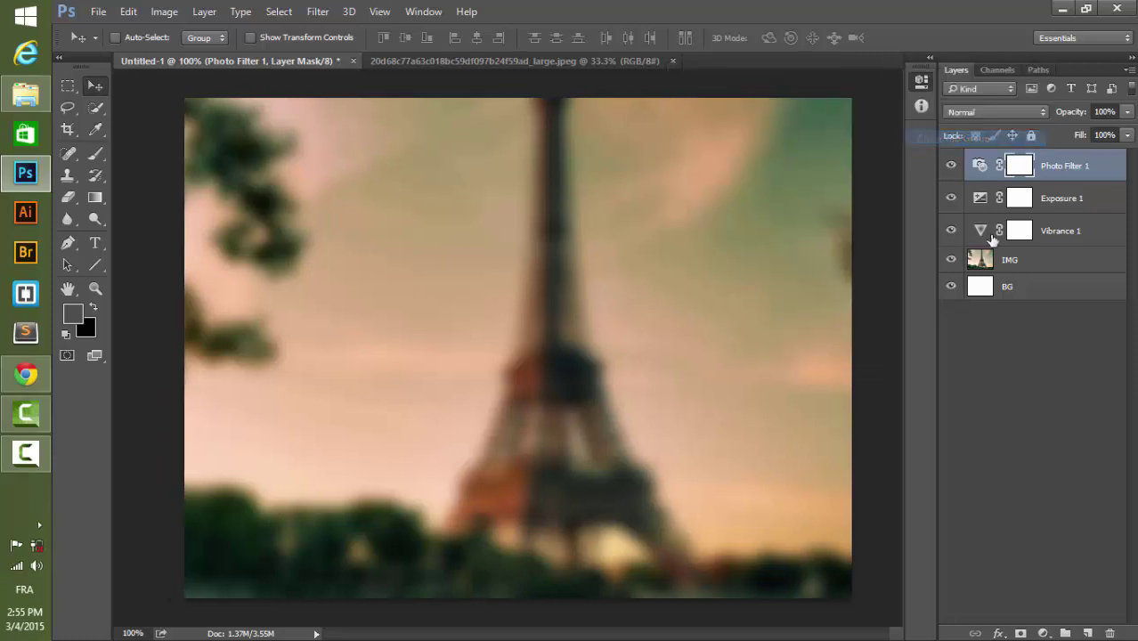
- Clip the Vibrance, Exposure and Photo Filter adjustment layers to the IMG layer
click(1061, 233)
shift+click(1061, 199)
shift+click(1067, 167)
right_click(1072, 175)
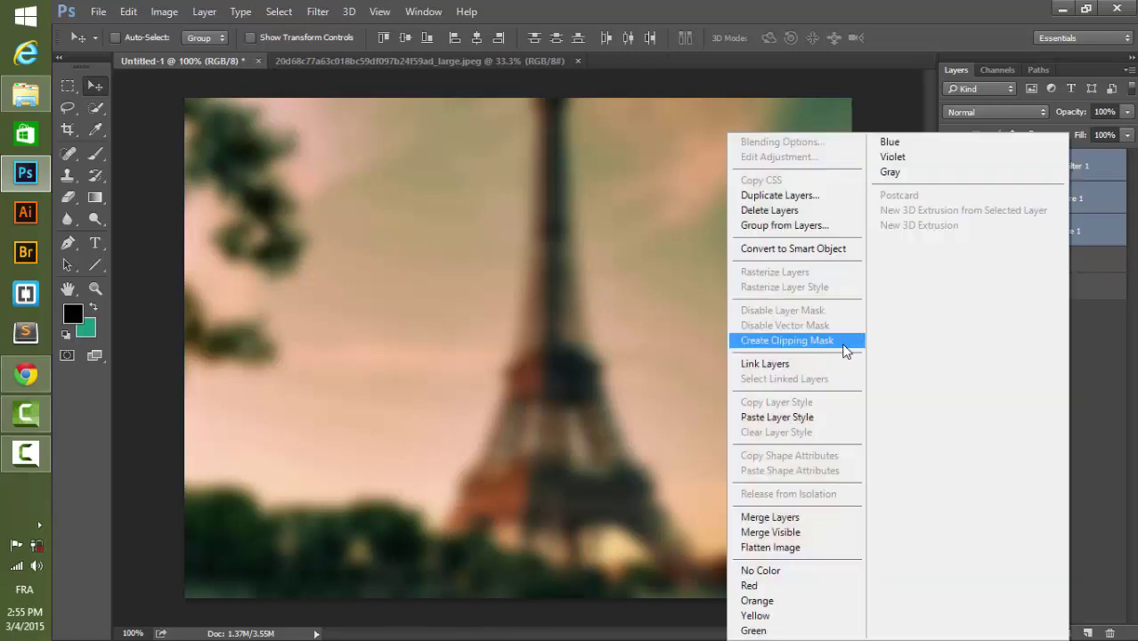
click(844, 342)
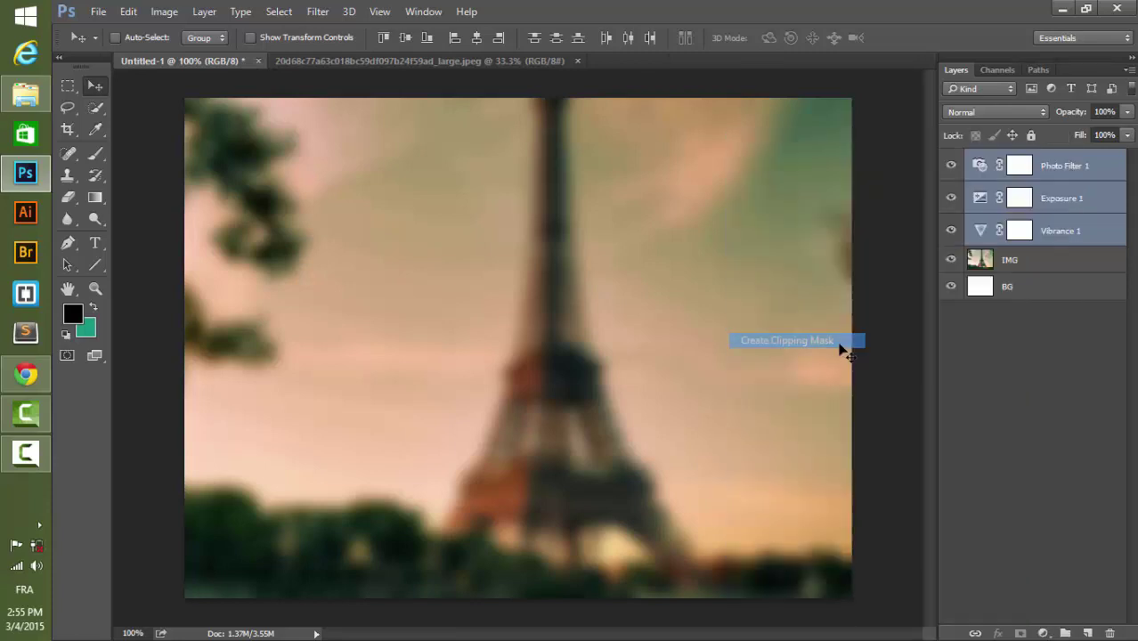
- Deselect the adjustment layers and set the foreground colour to pure white
click(987, 377)
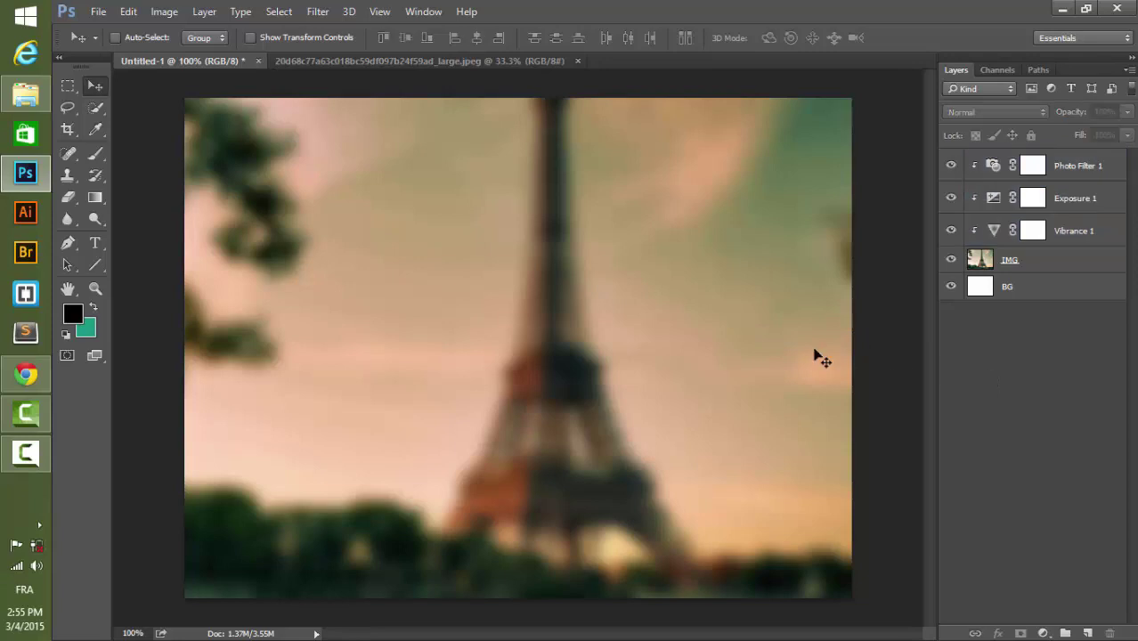
click(73, 314)
click(426, 297)
click(411, 283)
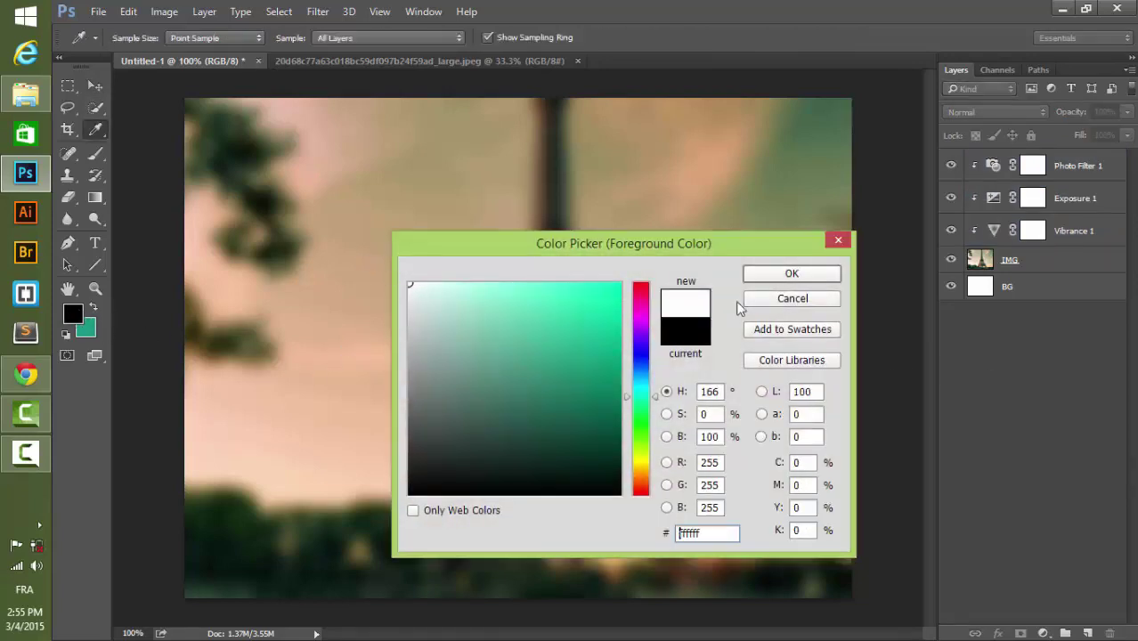
click(791, 274)
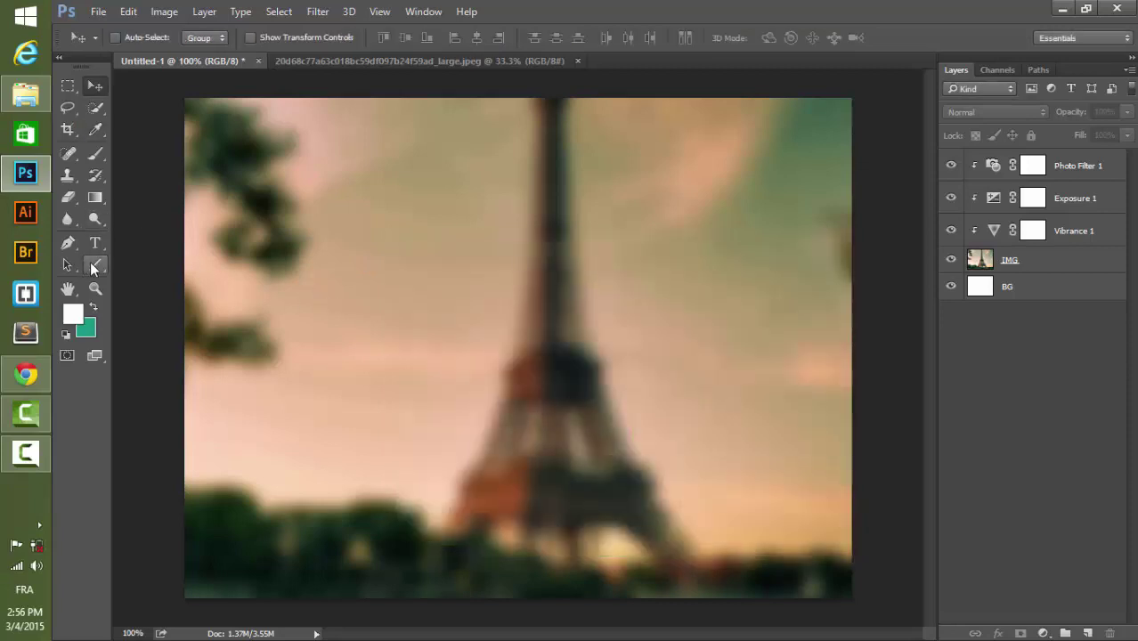
- Draw a white 580 × 430 px rounded rectangle with the Rounded Rectangle Tool
click(96, 264)
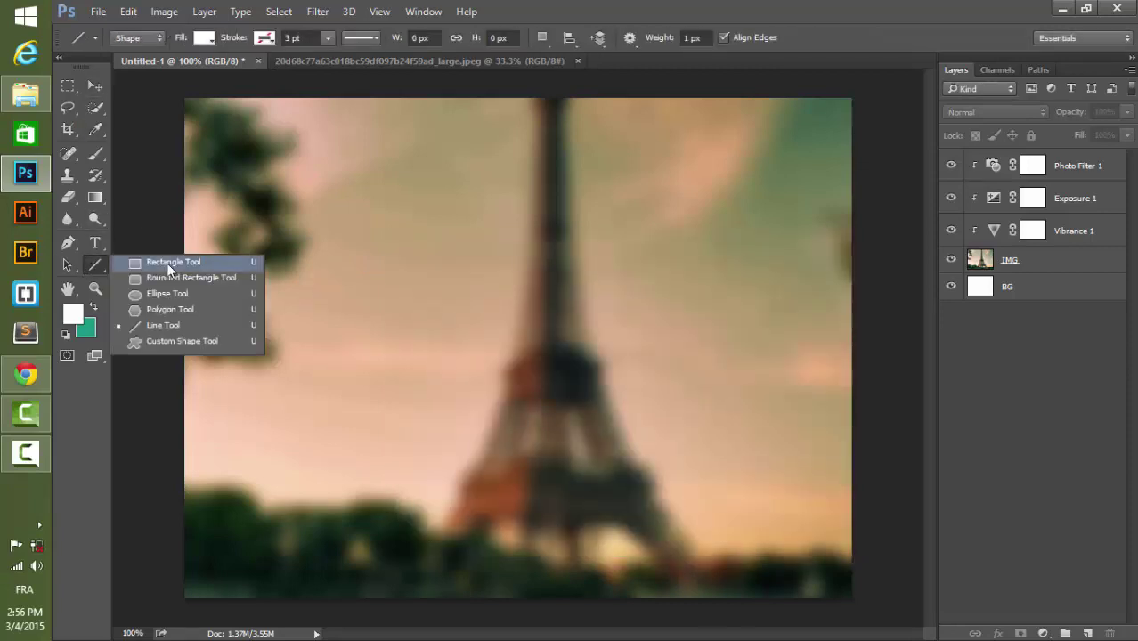
click(175, 283)
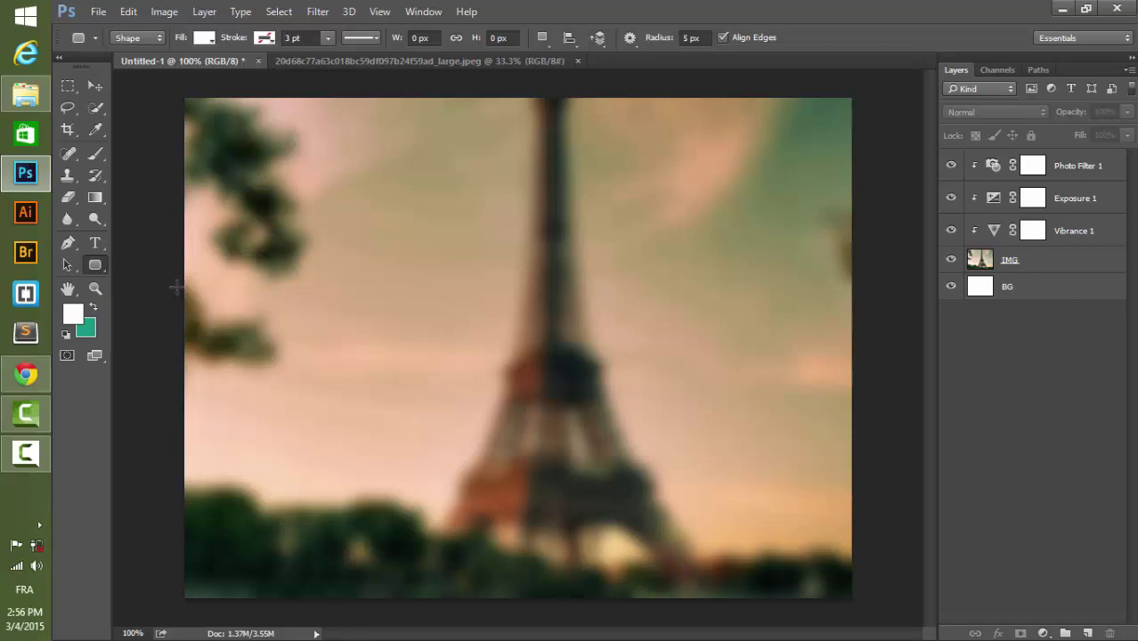
click(522, 303)
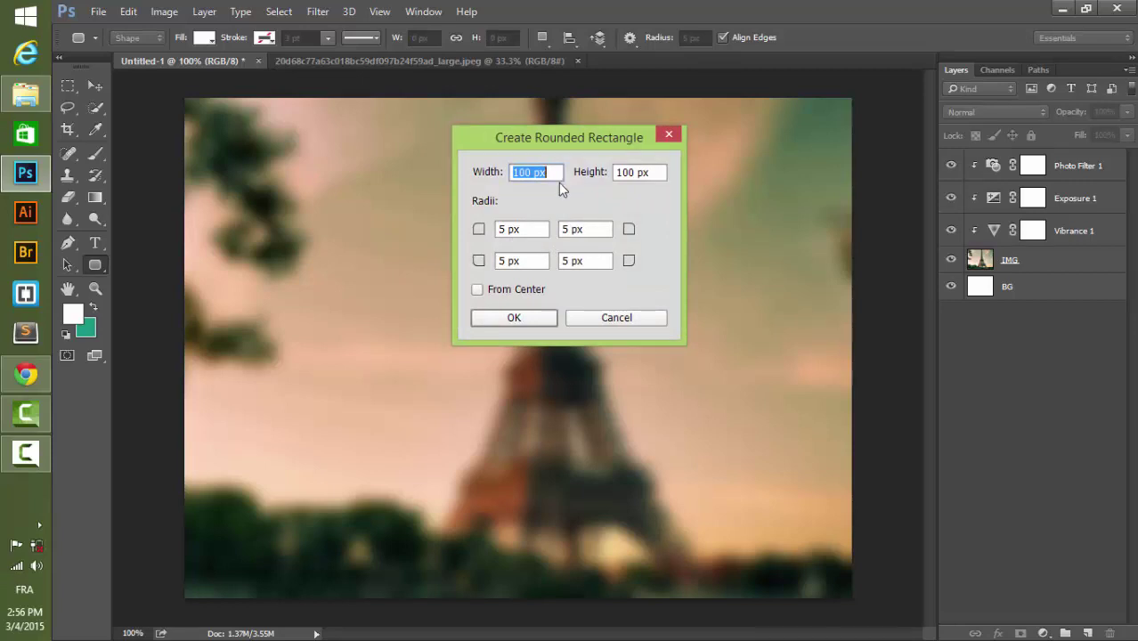
text(580)
double_click(639, 170)
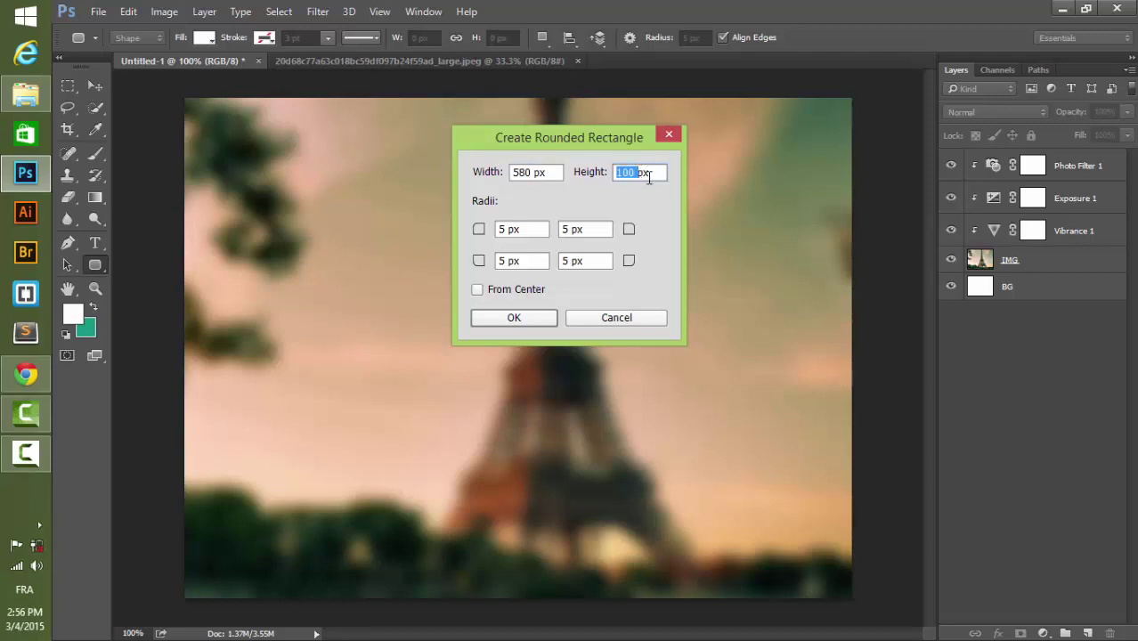
drag(655, 174, 577, 175)
text(430)
click(529, 317)
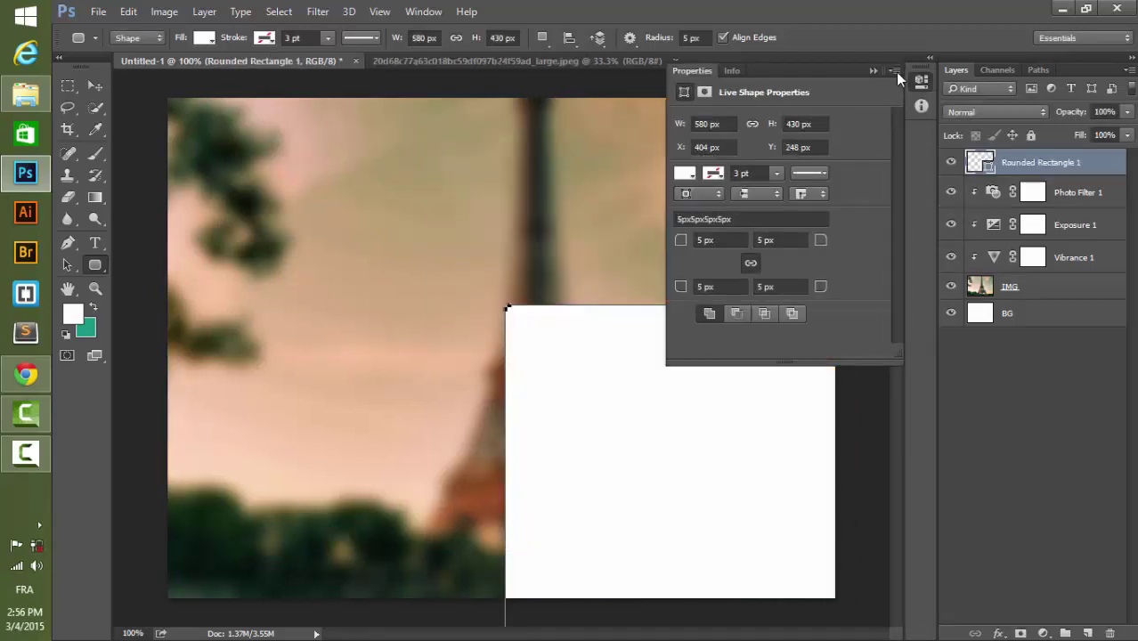
click(894, 70)
click(953, 115)
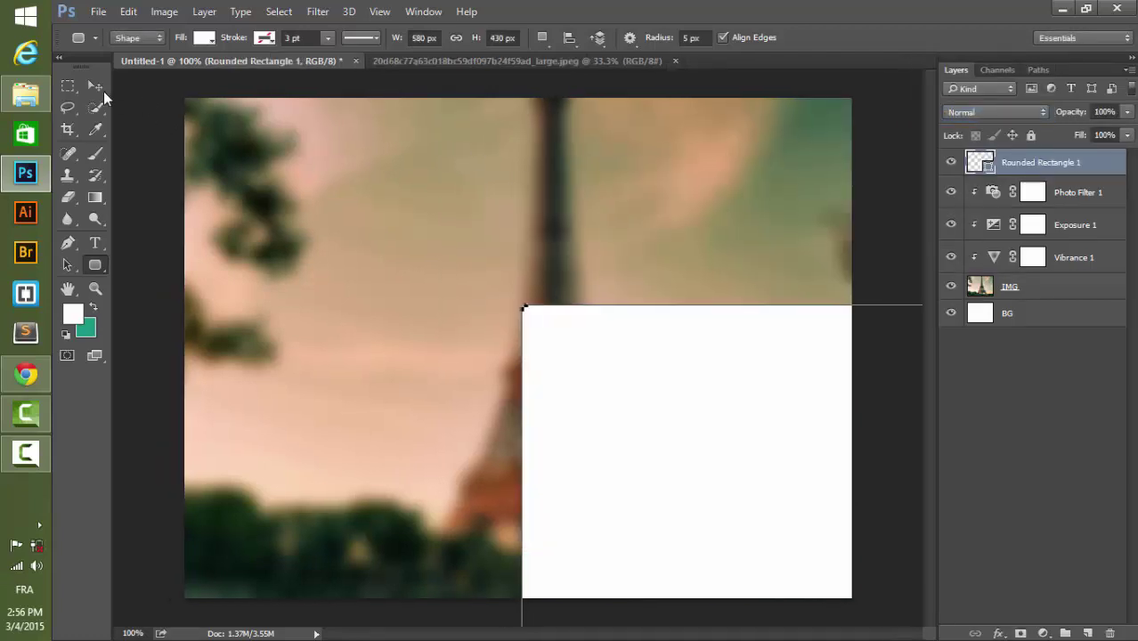
- Centre the white rounded rectangle on the canvas, using rulers to fine-tune its position
click(95, 85)
drag(602, 366, 495, 284)
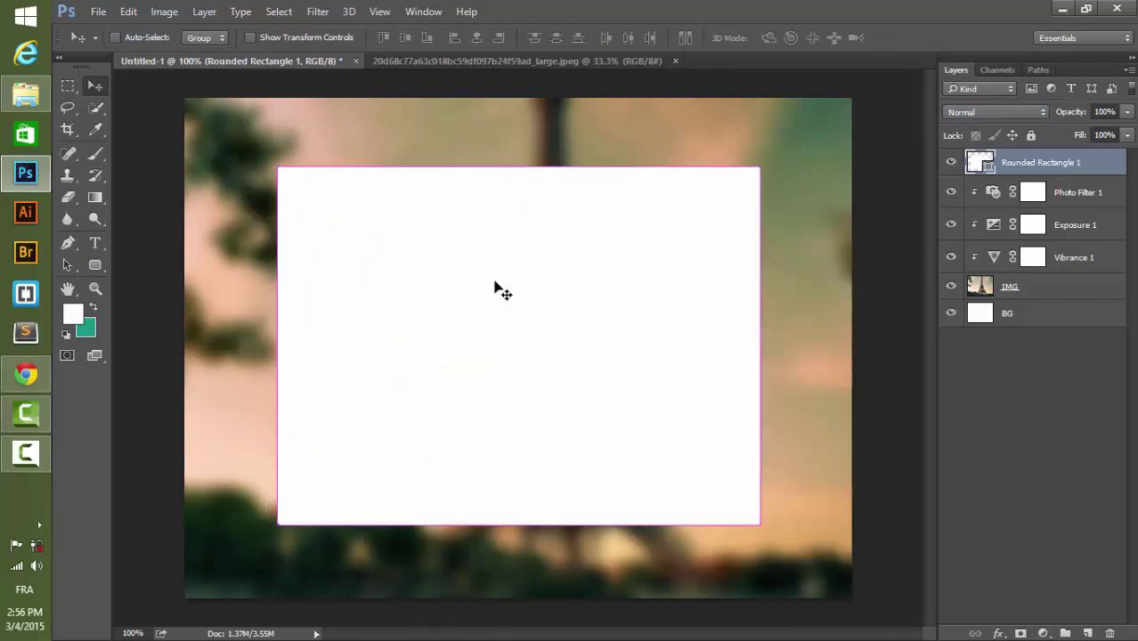
key(ctrl+r)
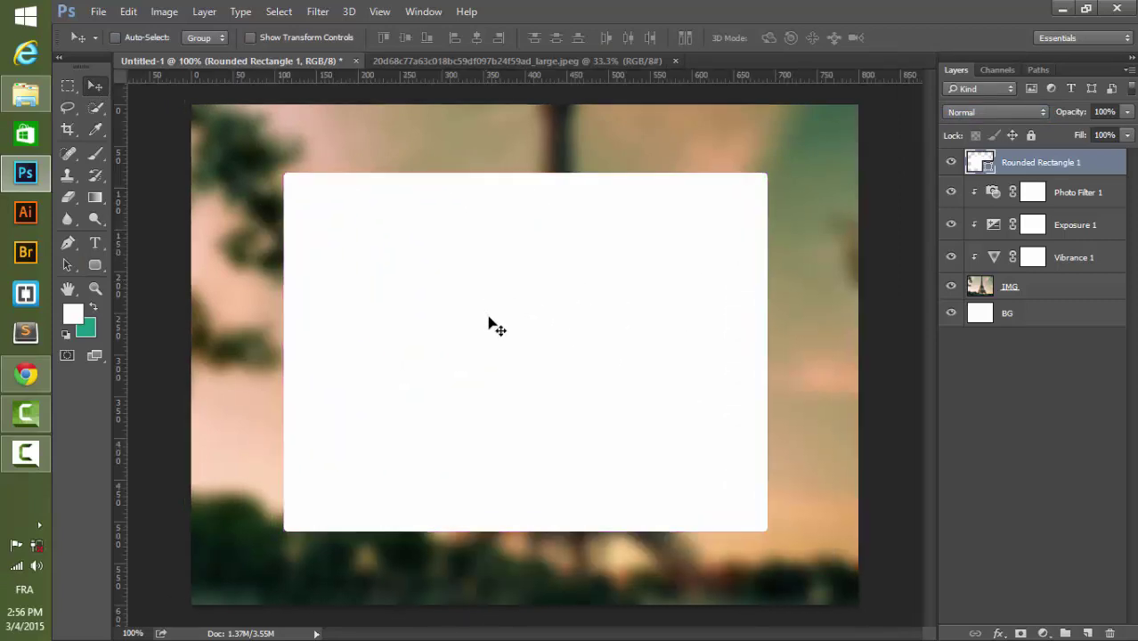
mouse_move(519, 332)
mouse_down()
mouse_move(537, 342)
mouse_move(518, 345)
mouse_up()
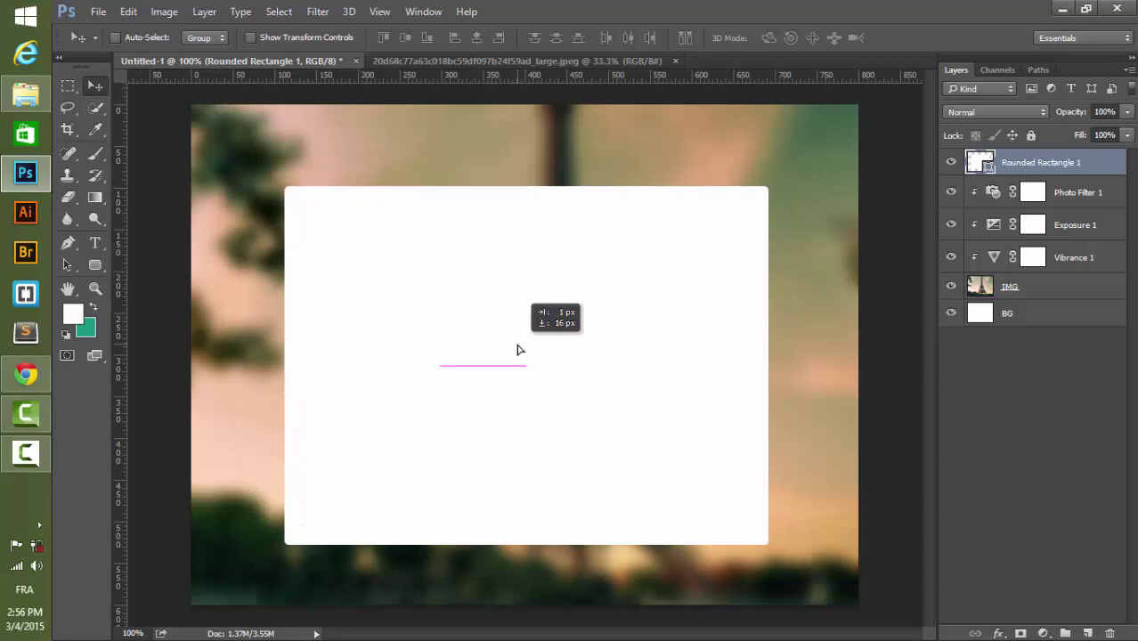
drag(516, 345, 522, 335)
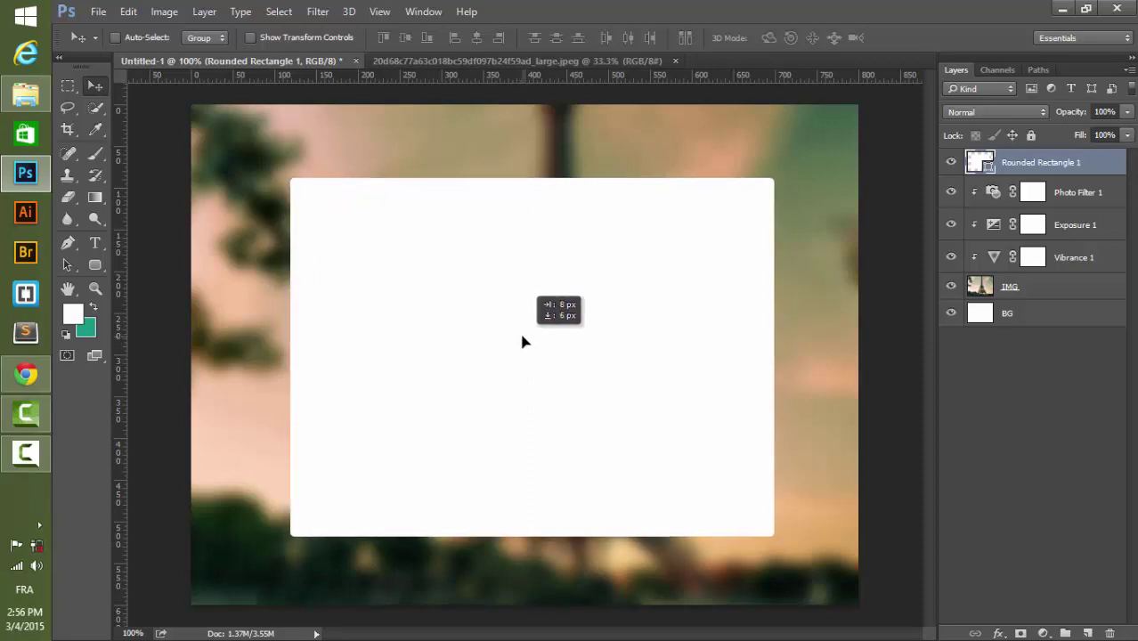
drag(523, 341, 525, 340)
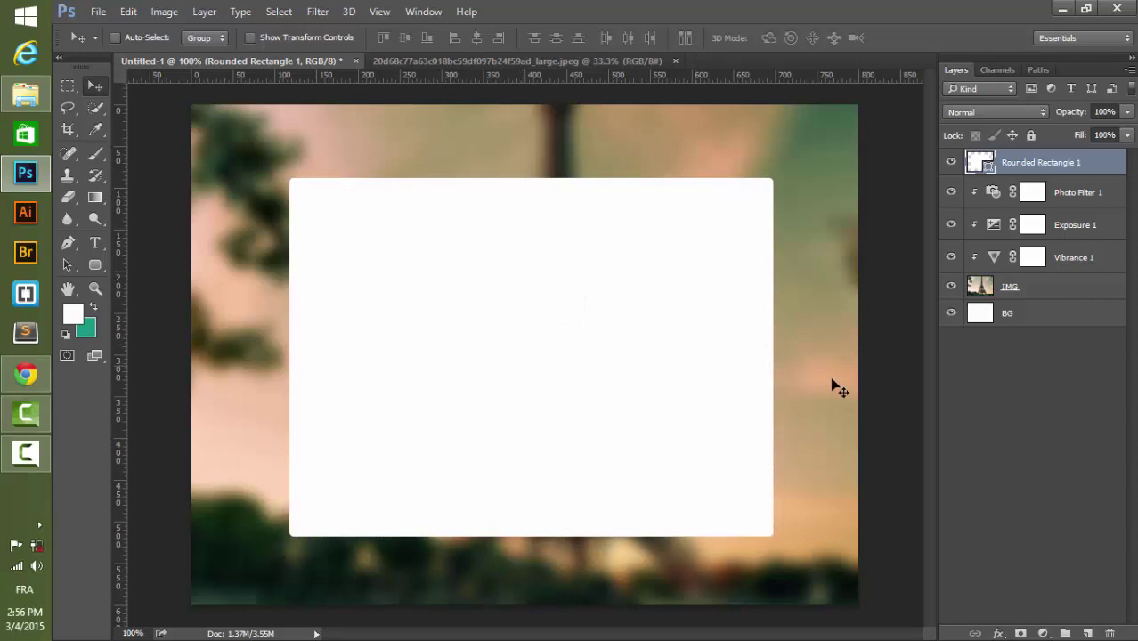
- Give Rounded Rectangle 1 a drop shadow: 40% opacity, 1 px distance, 22 px size
click(998, 633)
click(1015, 618)
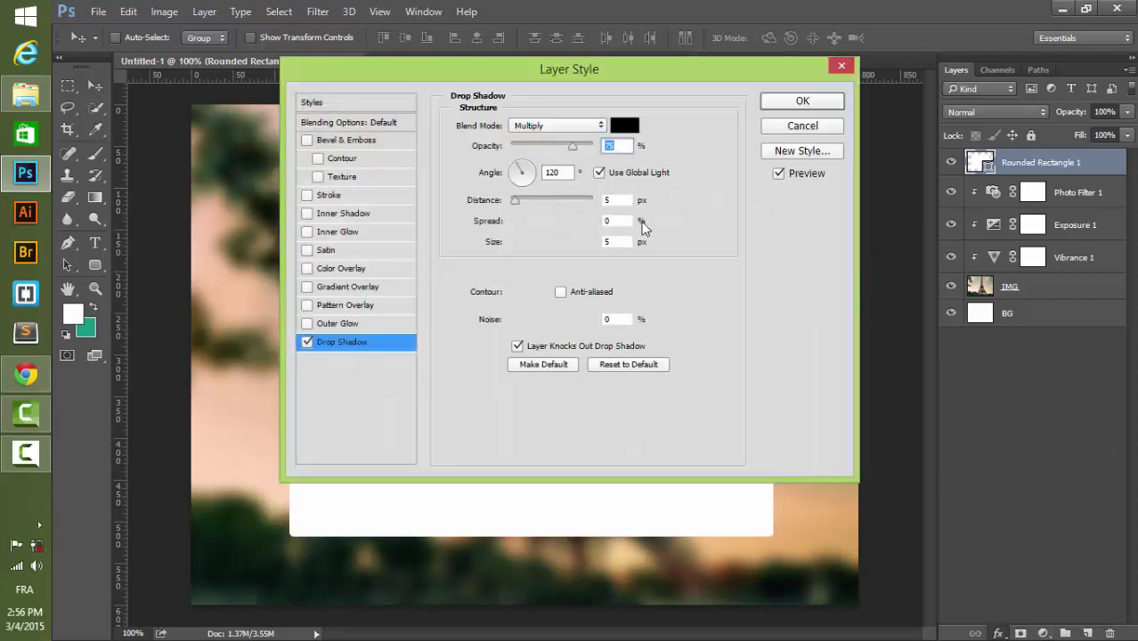
click(615, 201)
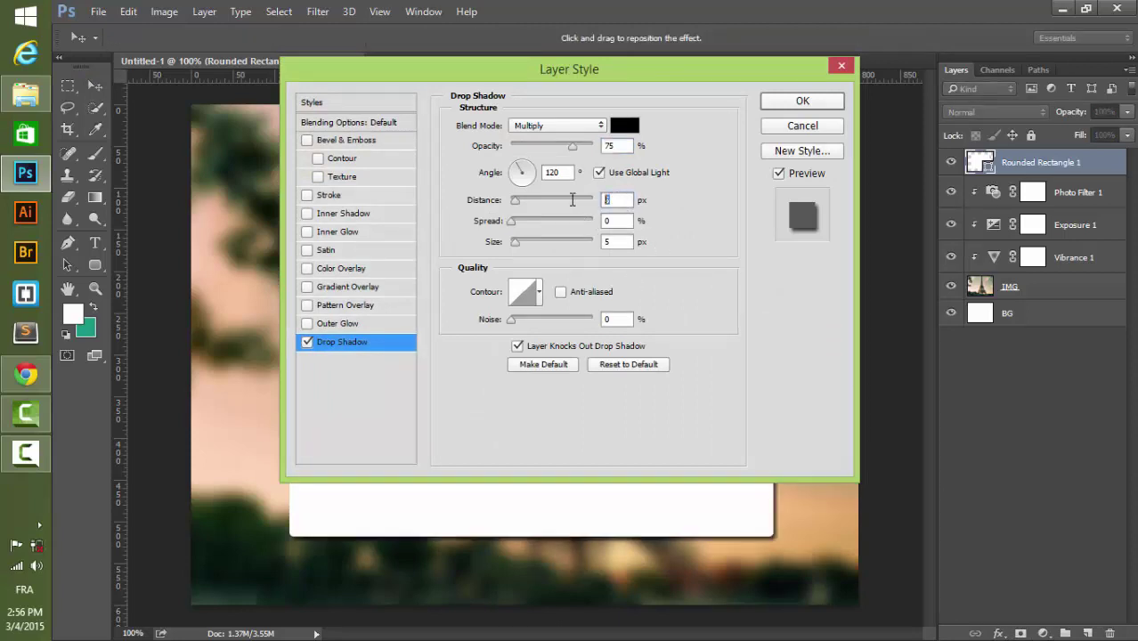
text(1)
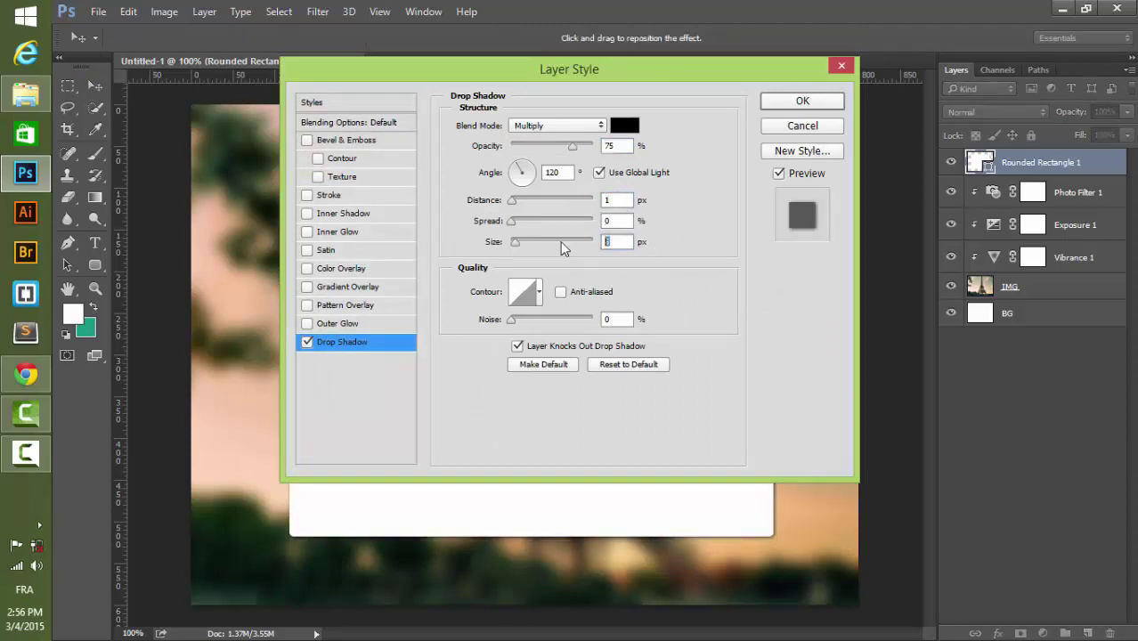
text(22)
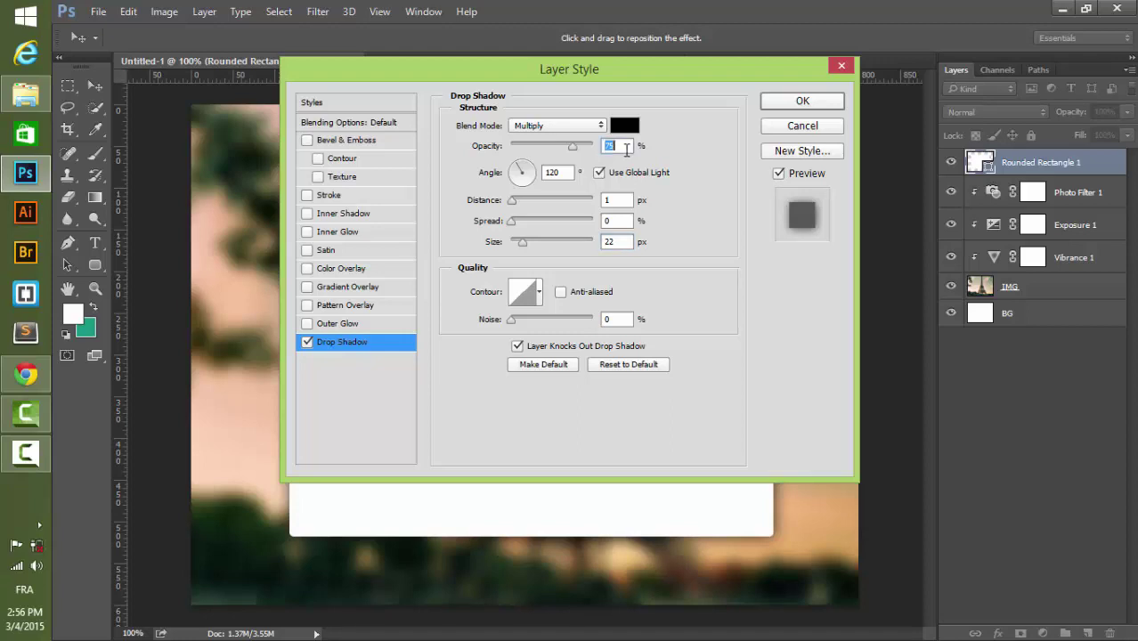
text(40)
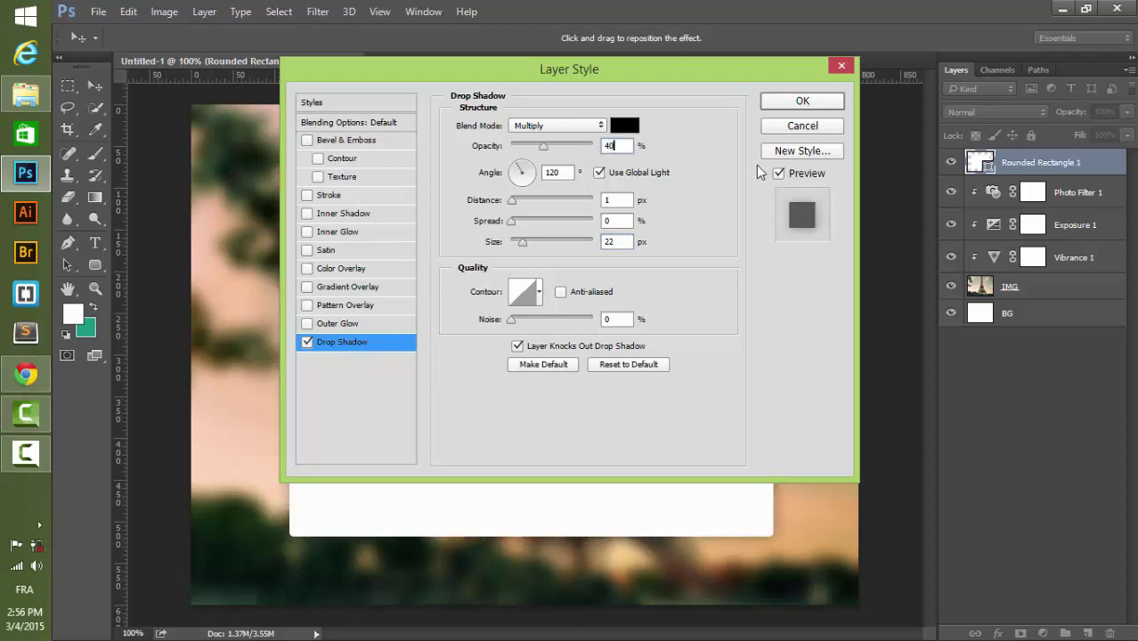
click(810, 102)
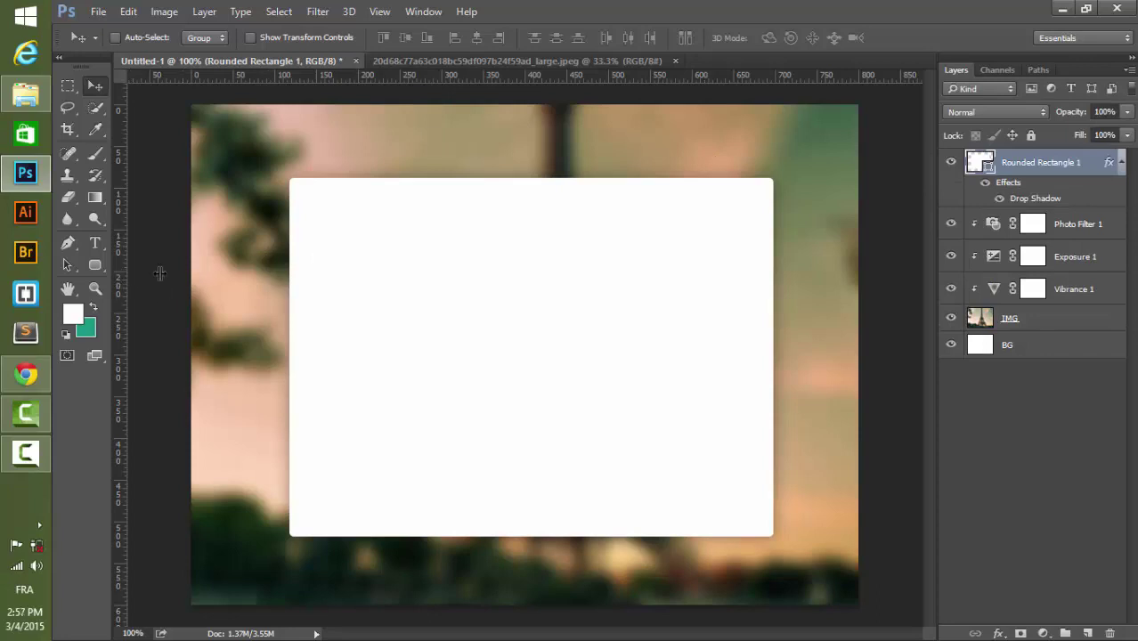
- Add vertical guides at about 161, 408, 433 and 650 px, plus one horizontal guide low on the card
drag(159, 273, 325, 267)
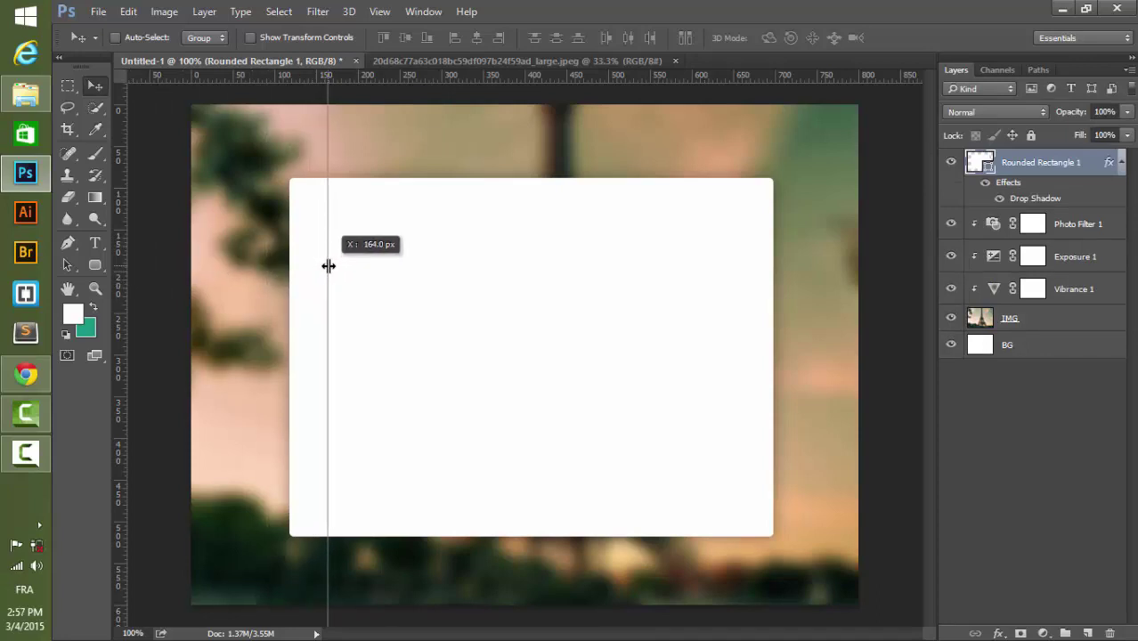
drag(326, 267, 328, 267)
drag(487, 263, 733, 269)
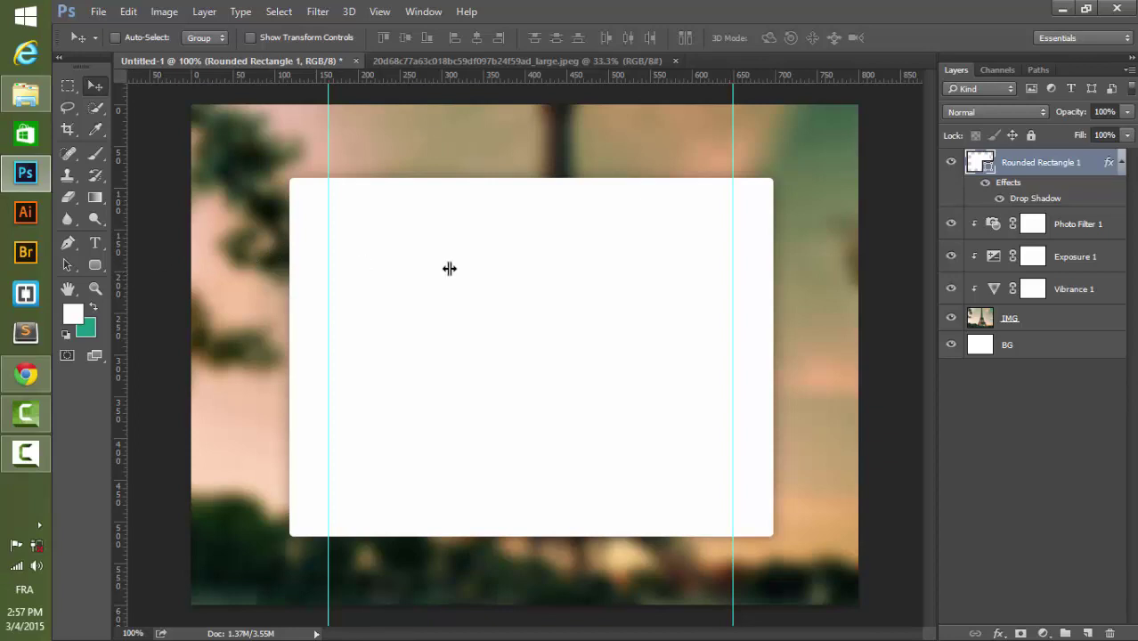
drag(450, 268, 532, 271)
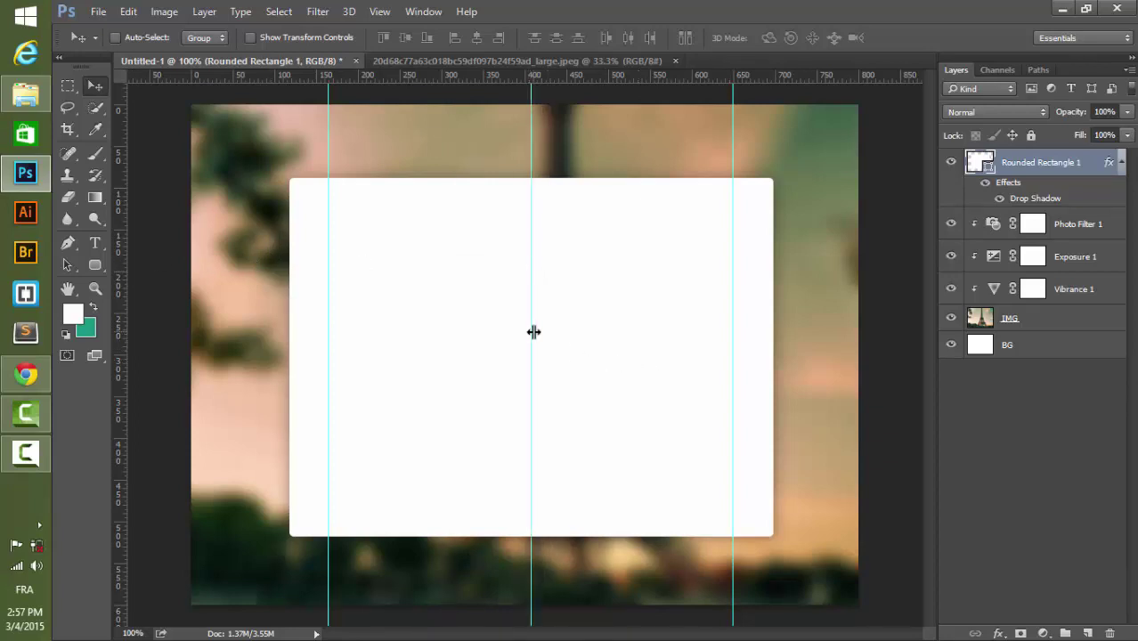
drag(528, 332, 501, 331)
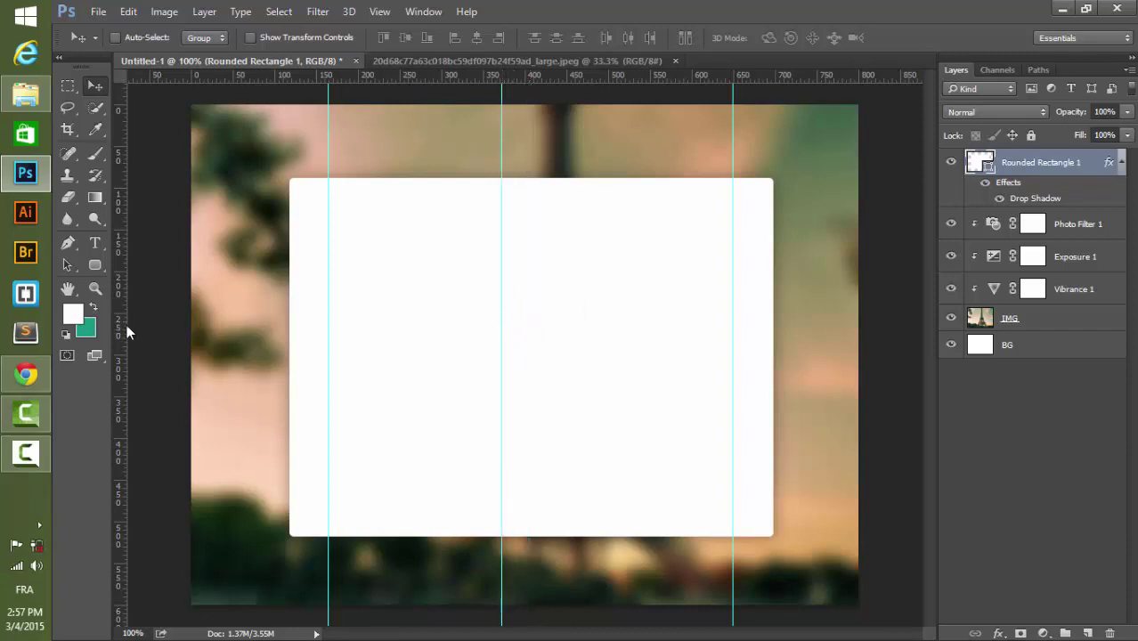
mouse_move(127, 325)
mouse_down()
mouse_move(552, 325)
mouse_move(509, 337)
mouse_up()
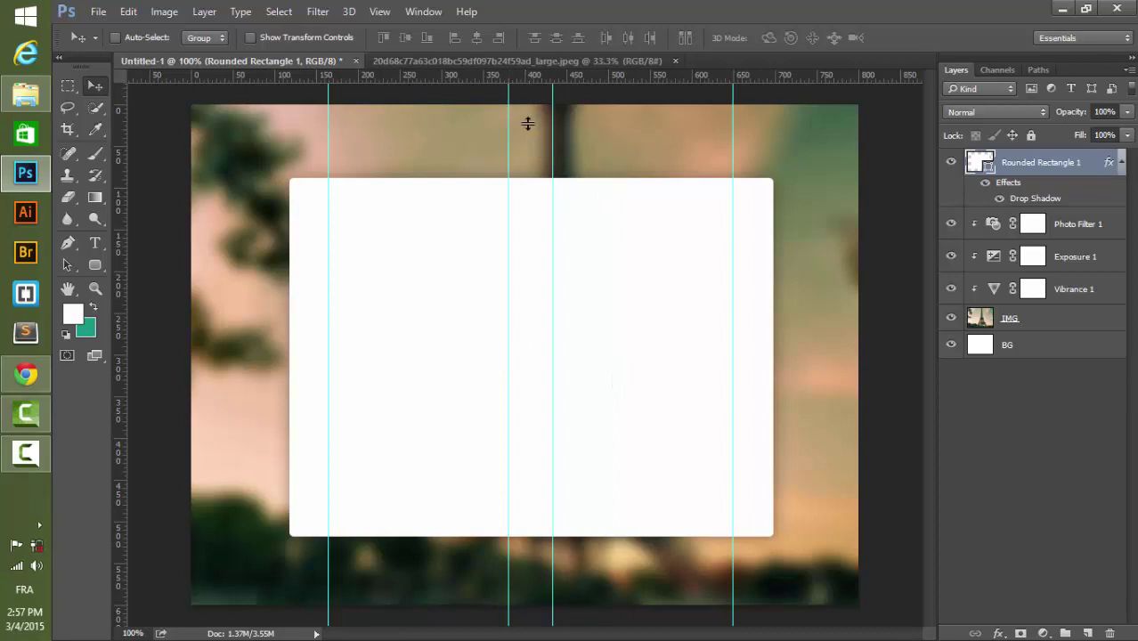
drag(527, 123, 552, 456)
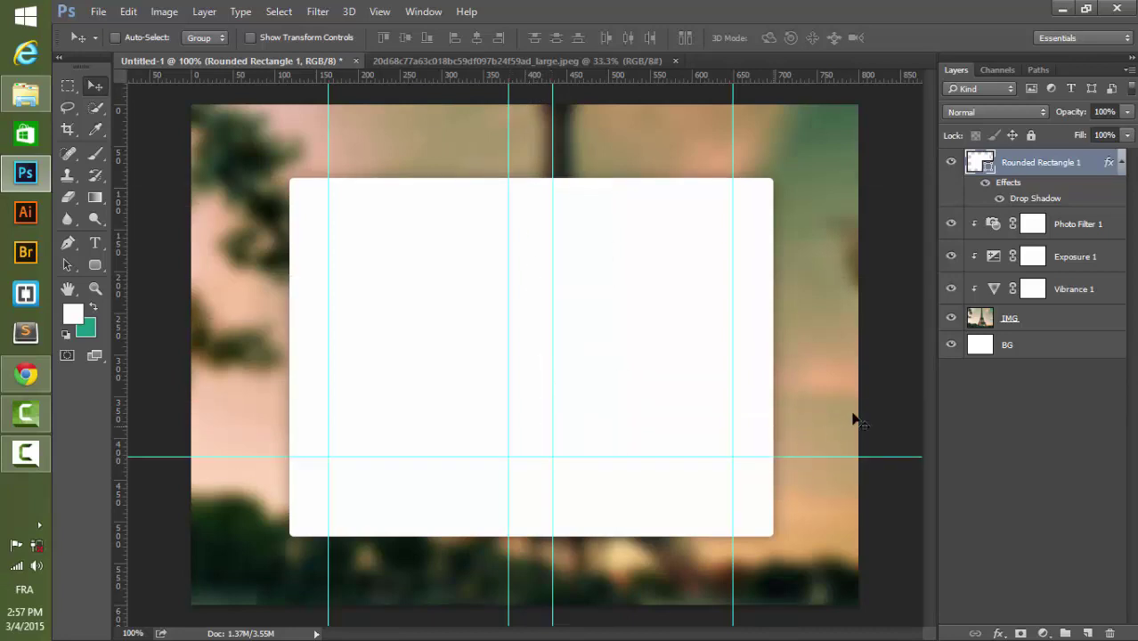
click(1025, 451)
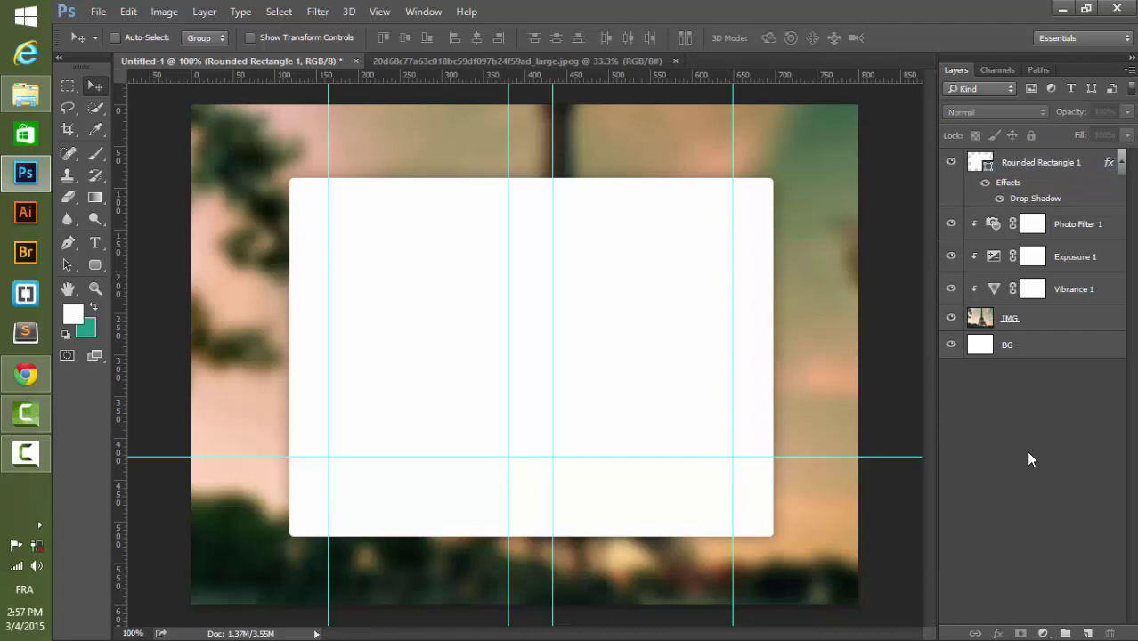
- Resize the Eiffel Tower photo document to 900 px wide, then return to the weather card
click(426, 61)
click(164, 12)
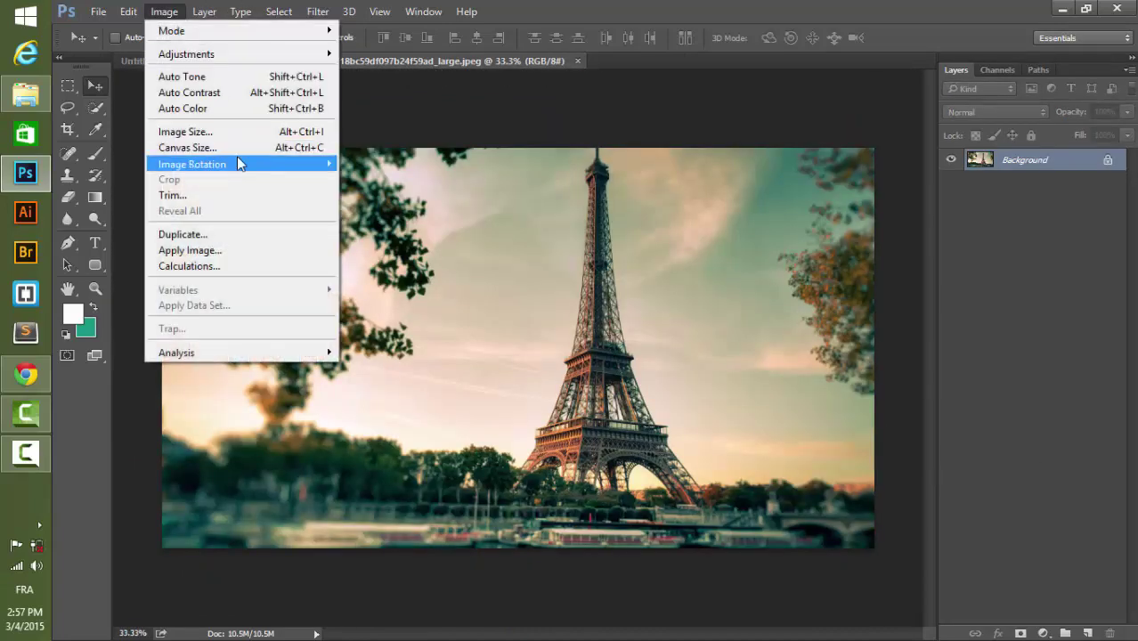
click(228, 130)
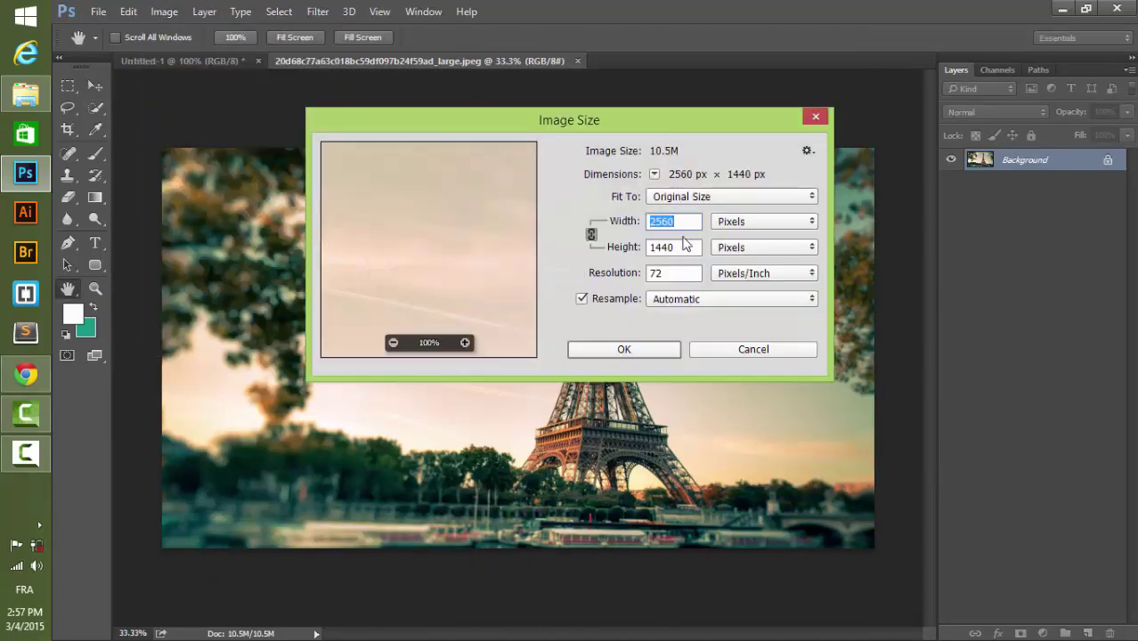
text(900)
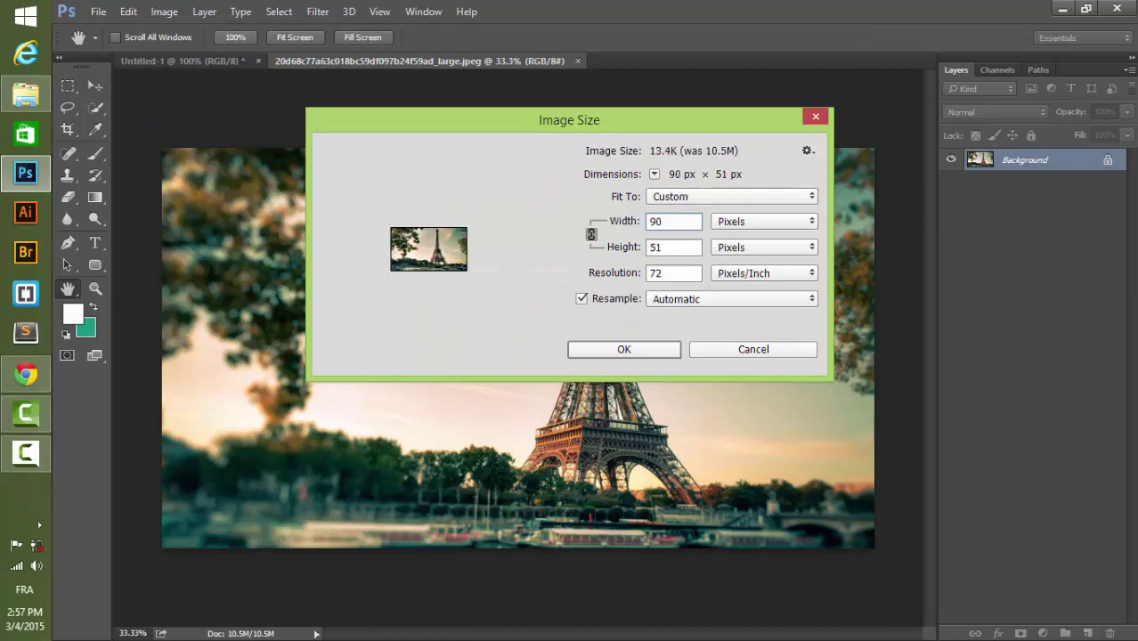
click(639, 354)
key(v)
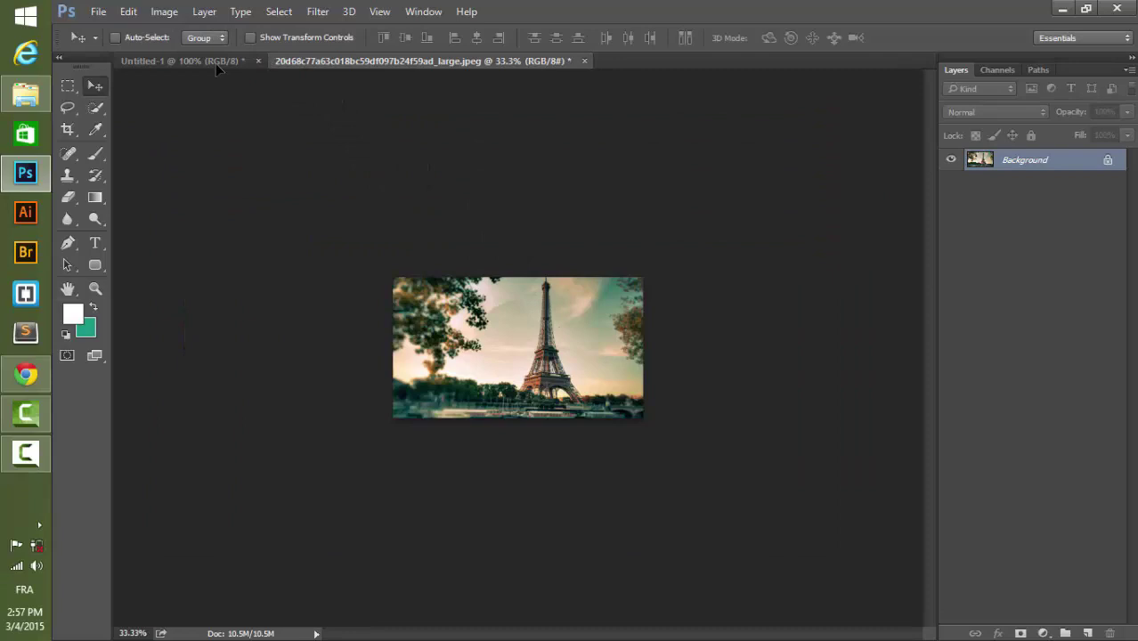
click(216, 63)
- Drag the Eiffel photo onto the card as Layer 1 and scale it down to about 88.5%
drag(258, 123, 407, 334)
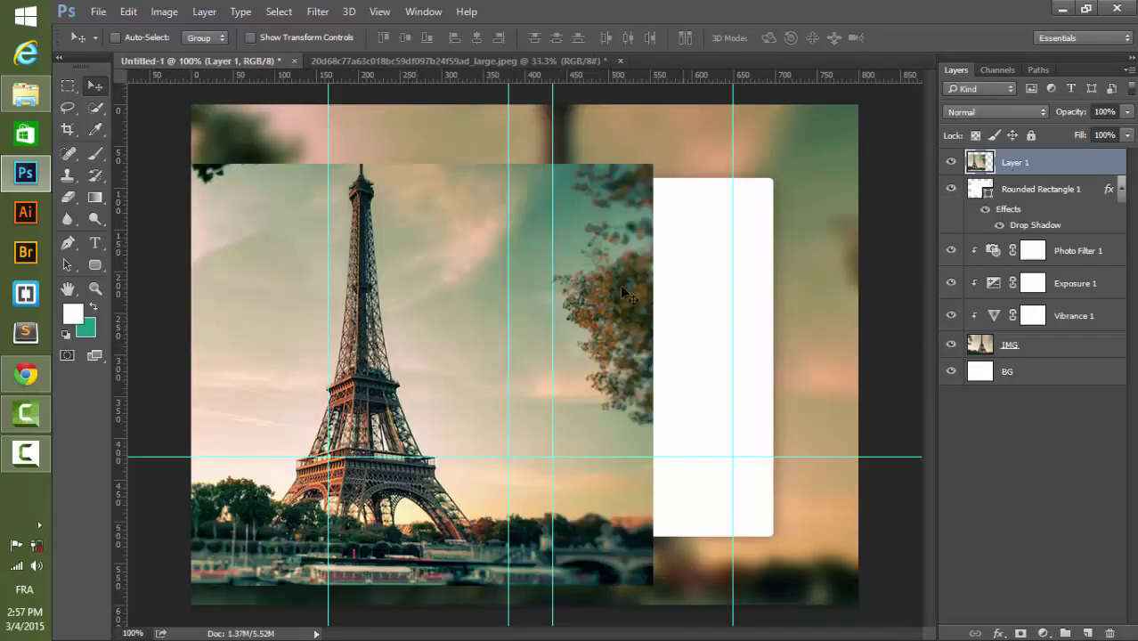
drag(412, 352, 465, 358)
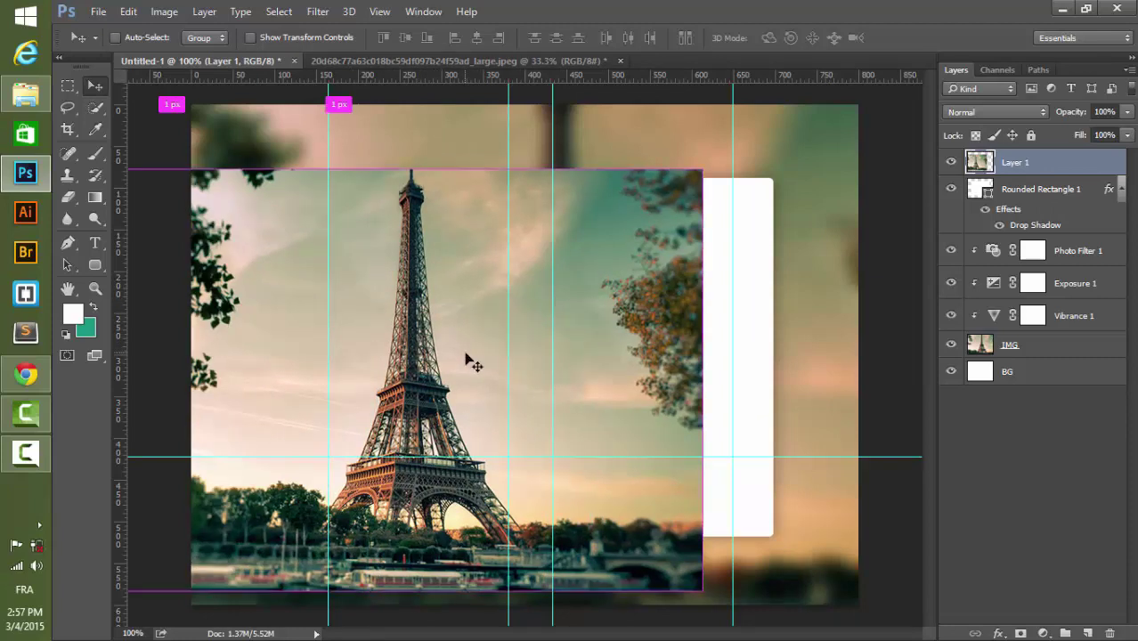
key(ctrl+t)
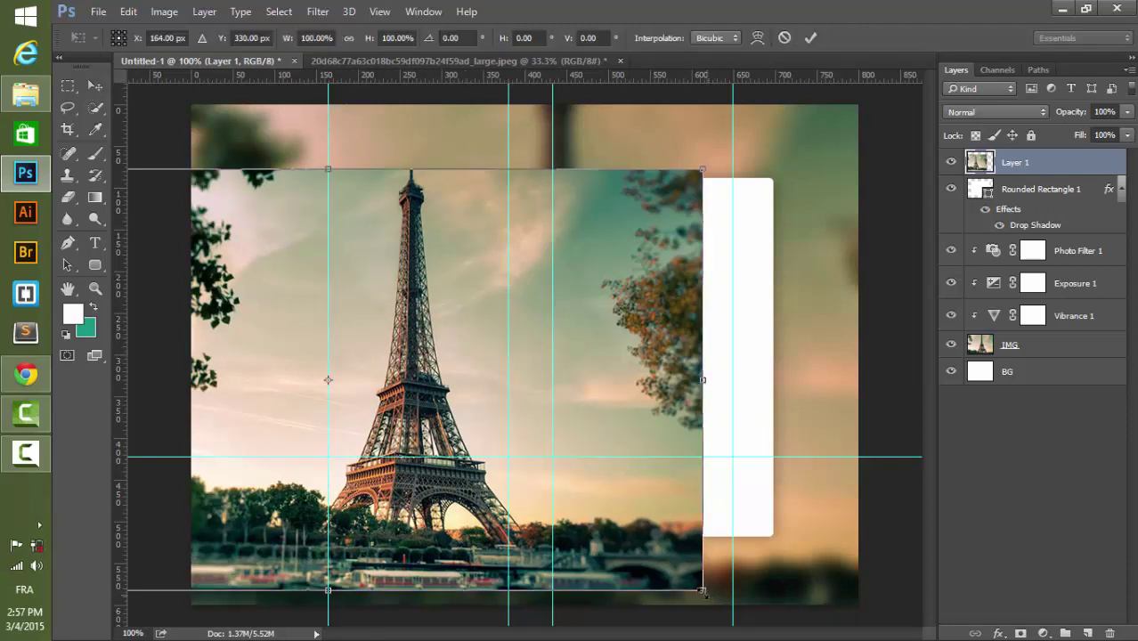
drag(703, 591, 608, 558)
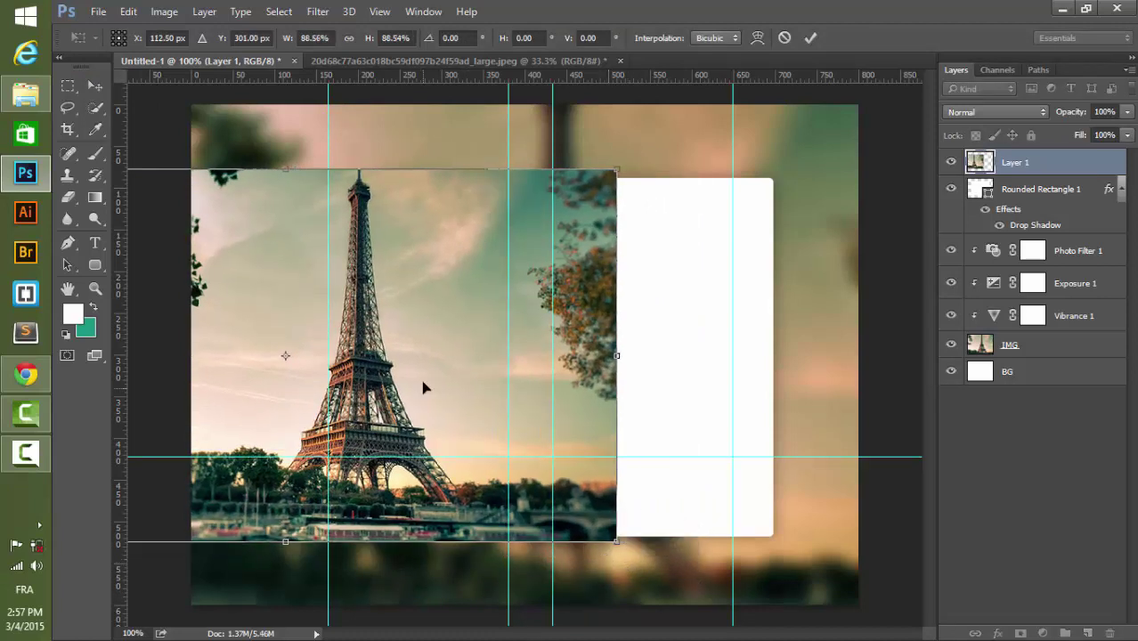
click(93, 90)
click(526, 263)
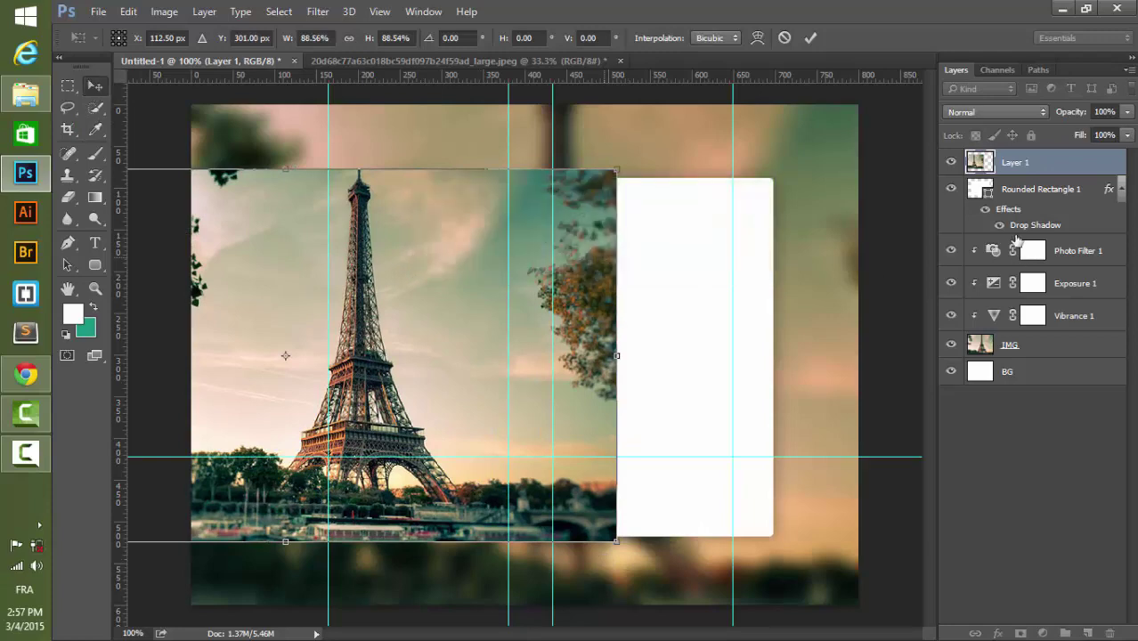
- Clip Layer 1's Eiffel photo to the white card and nudge it into place
right_click(1019, 169)
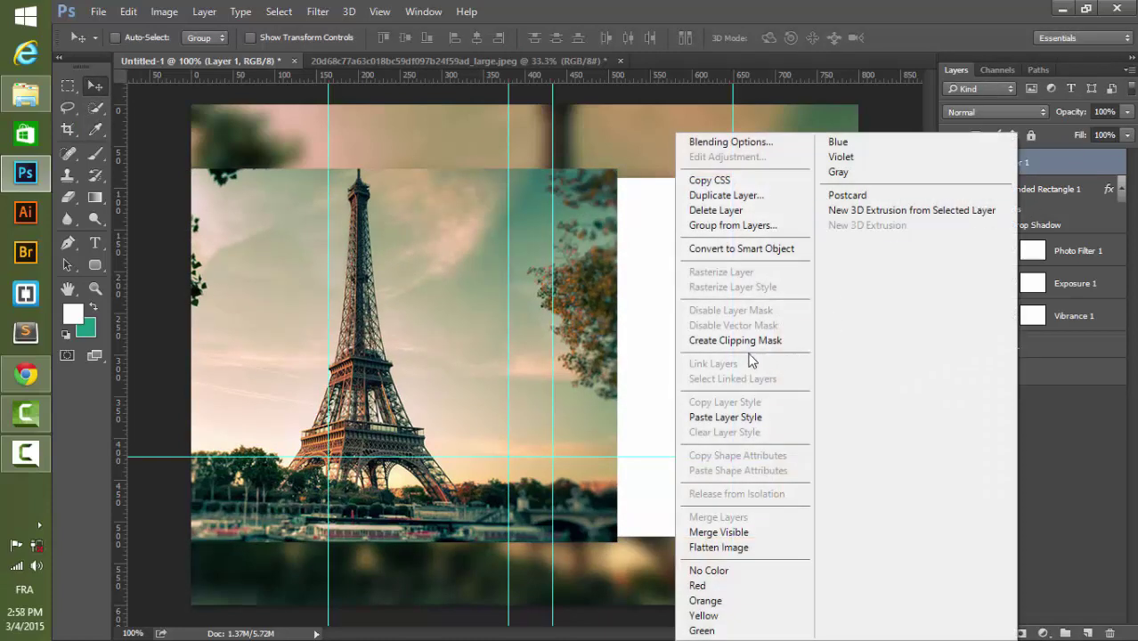
click(747, 341)
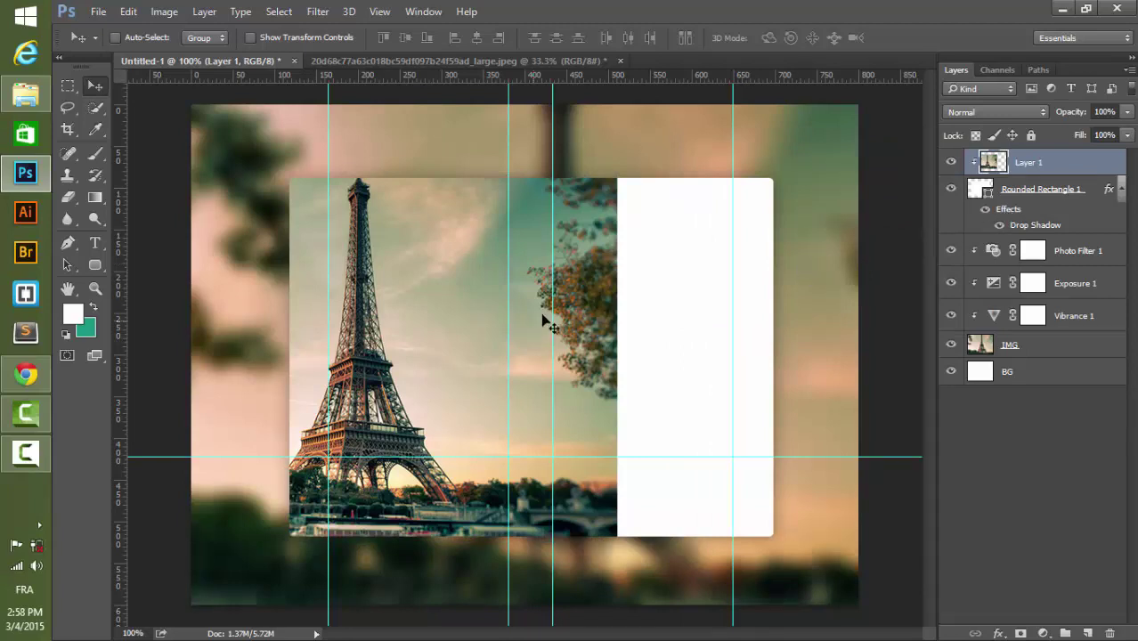
key(ctrl)
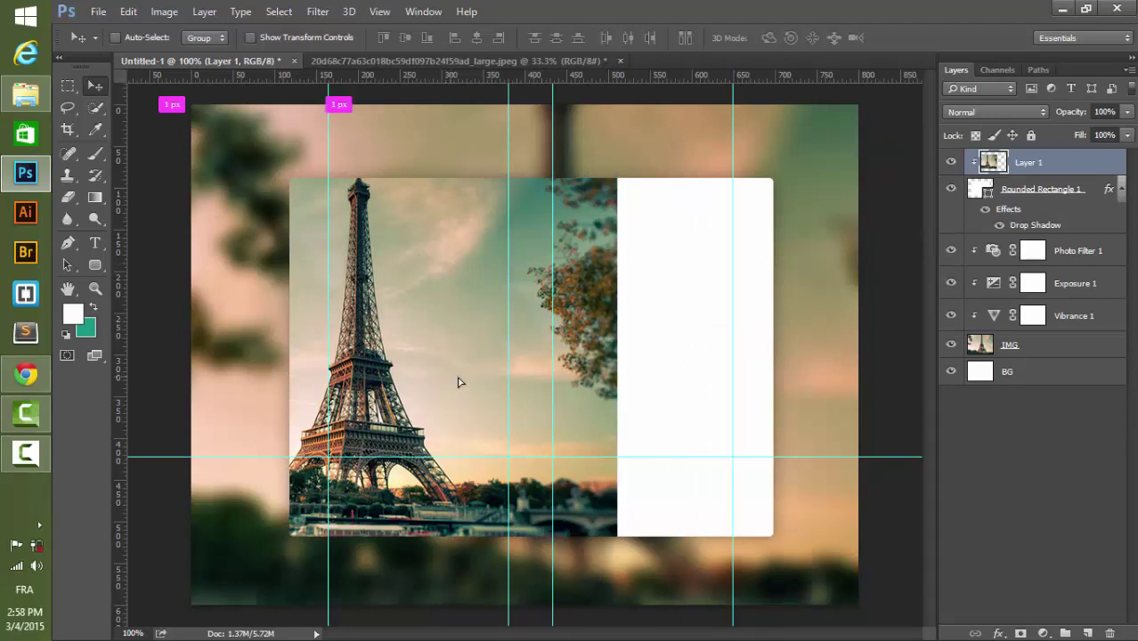
key(shift+Right)
key(shift+Right)
key(Down)
key(Down)
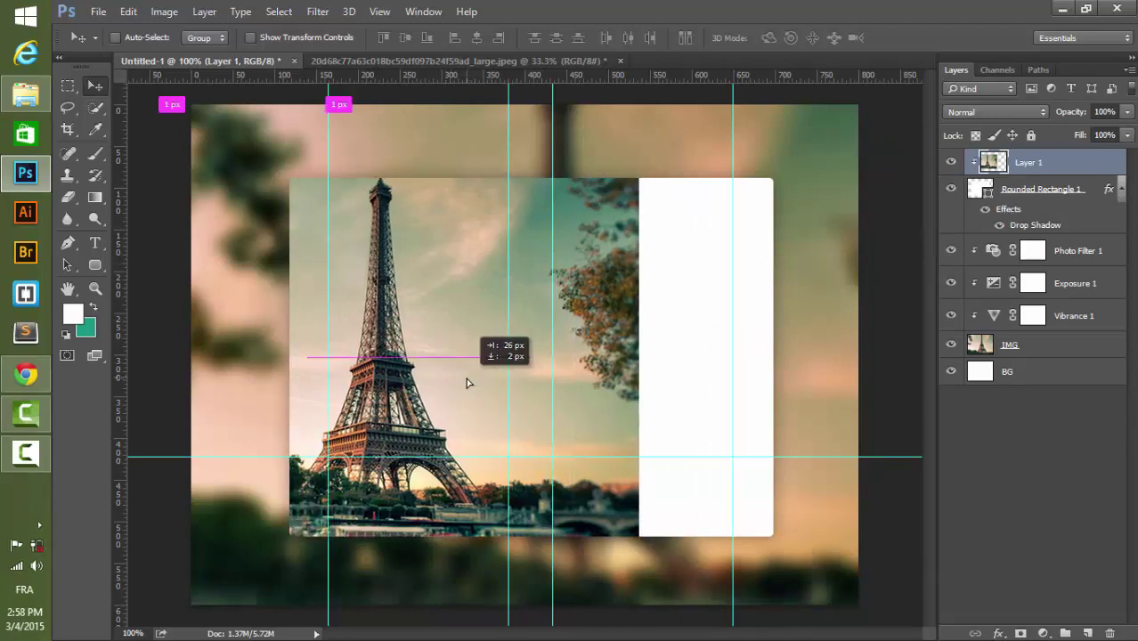
key(shift+Left)
key(shift+Left)
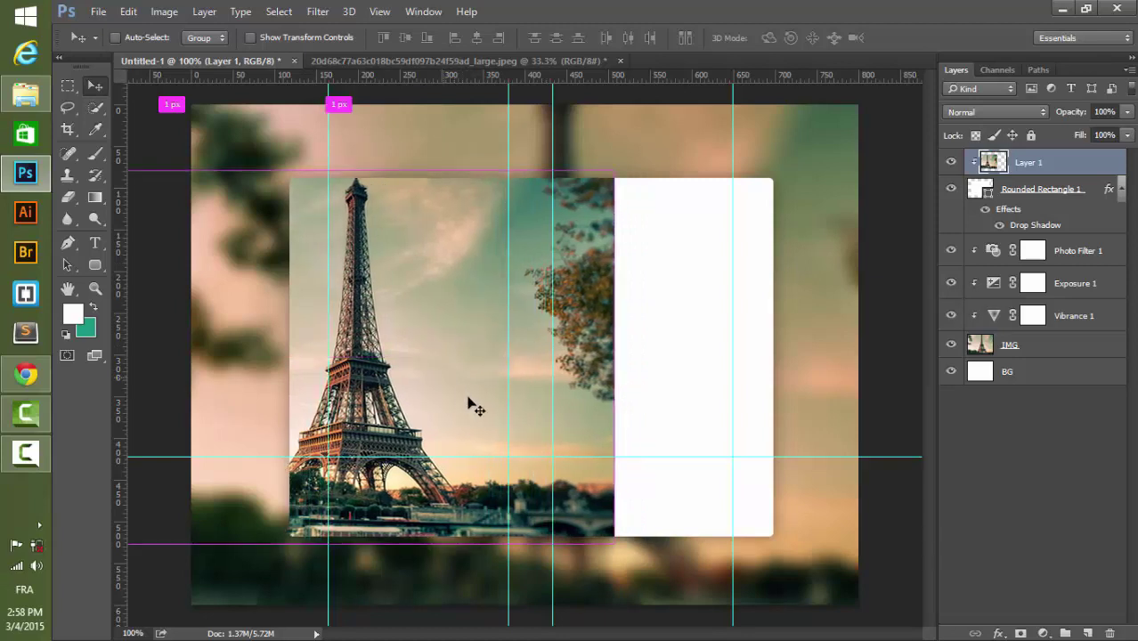
- Scale the clipped photo to about 97% and move it 13 px left
key(ctrl+t)
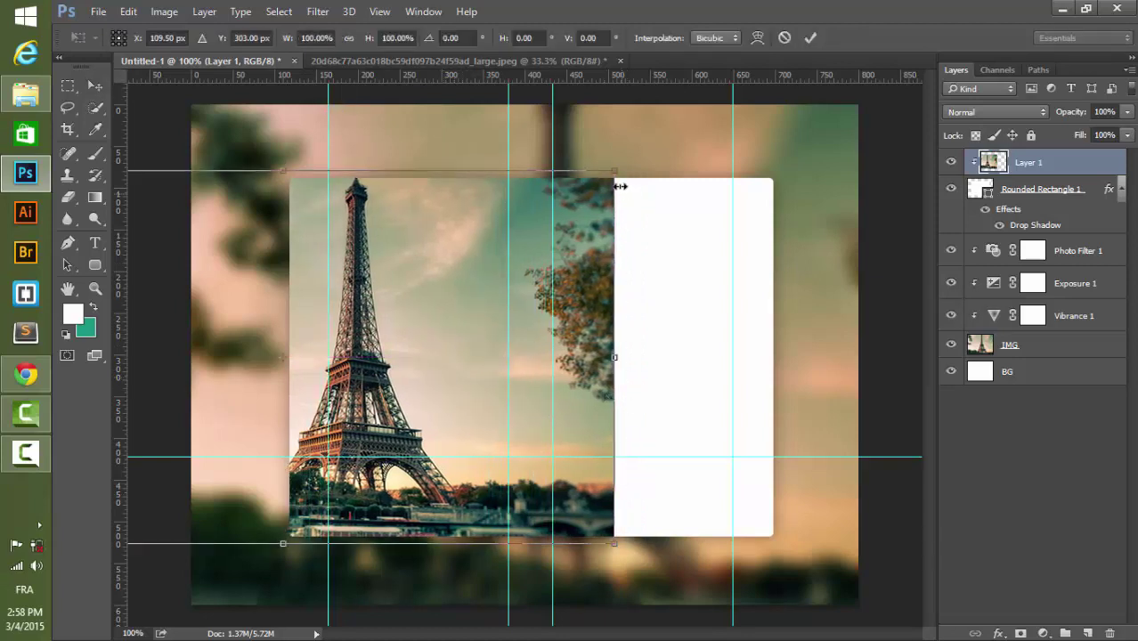
drag(611, 171, 604, 177)
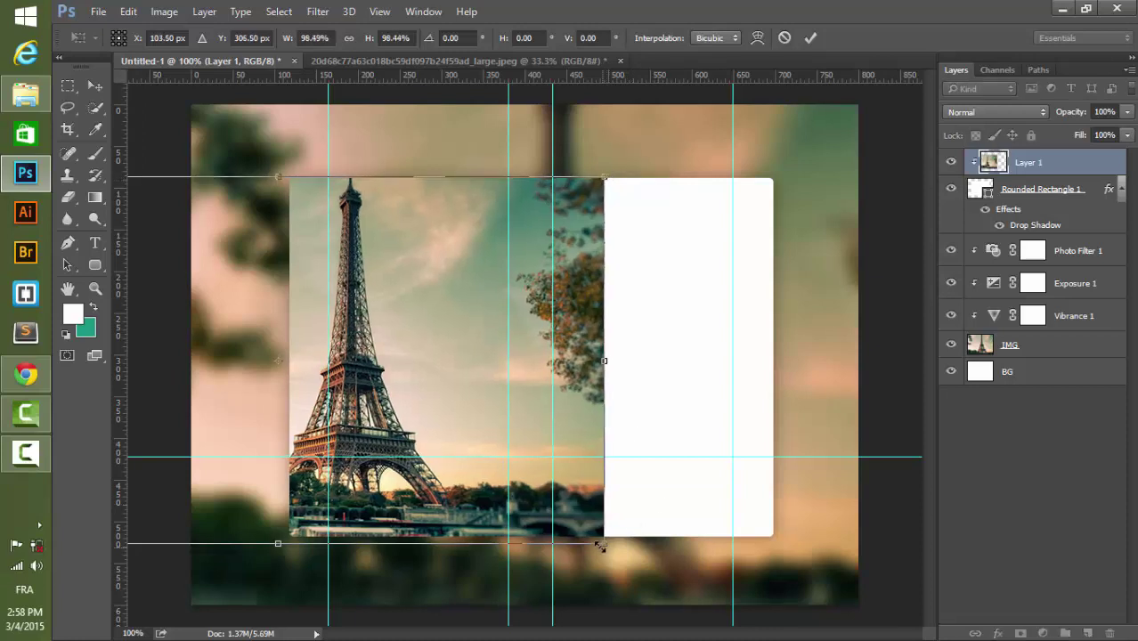
drag(604, 542, 594, 541)
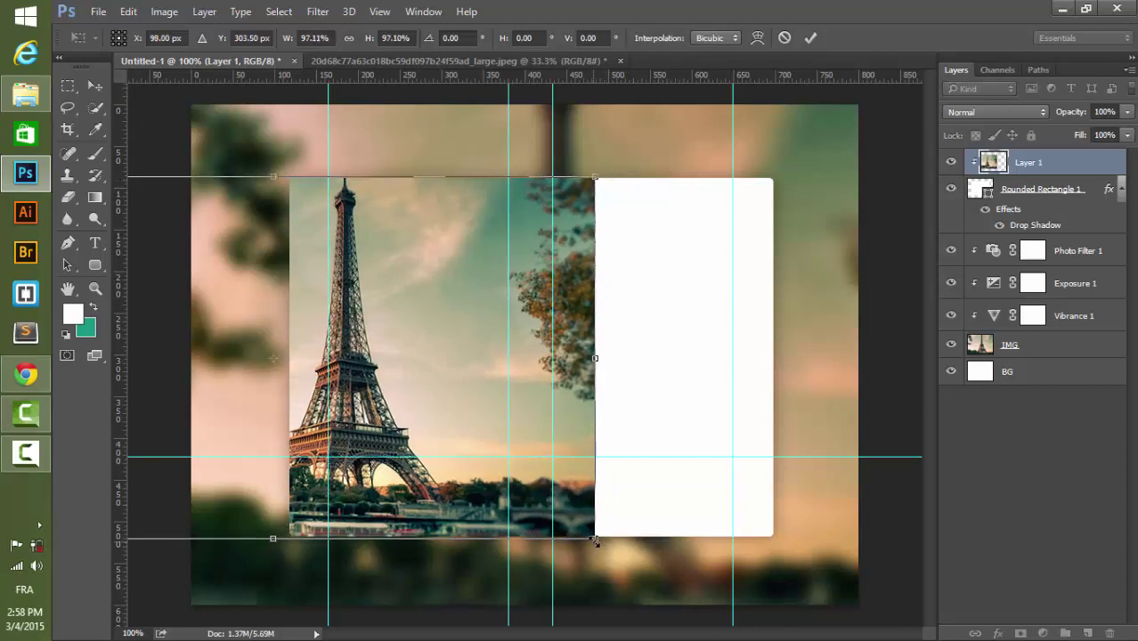
click(95, 85)
click(478, 257)
drag(448, 333, 431, 336)
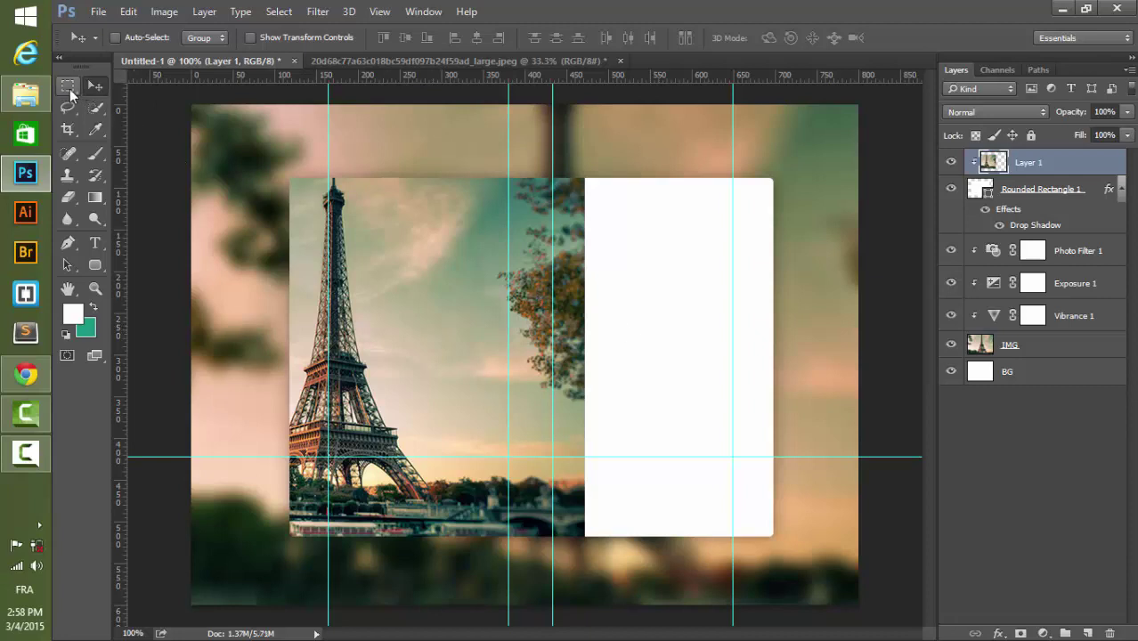
- Delete the photo's strip to the right of the centre guide
click(69, 87)
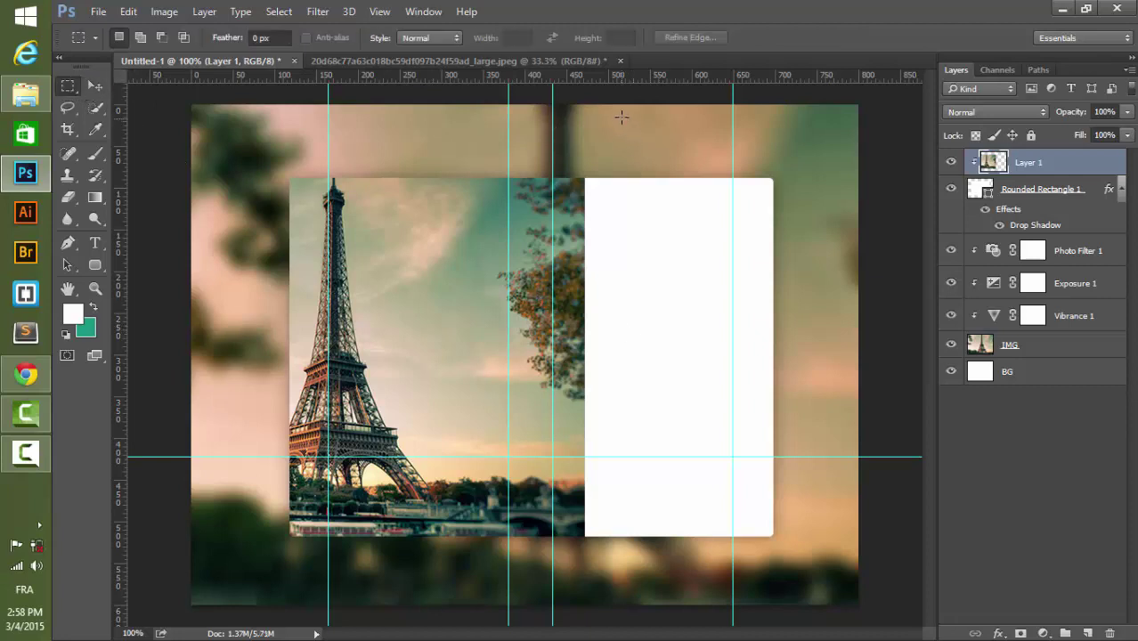
drag(629, 115, 508, 594)
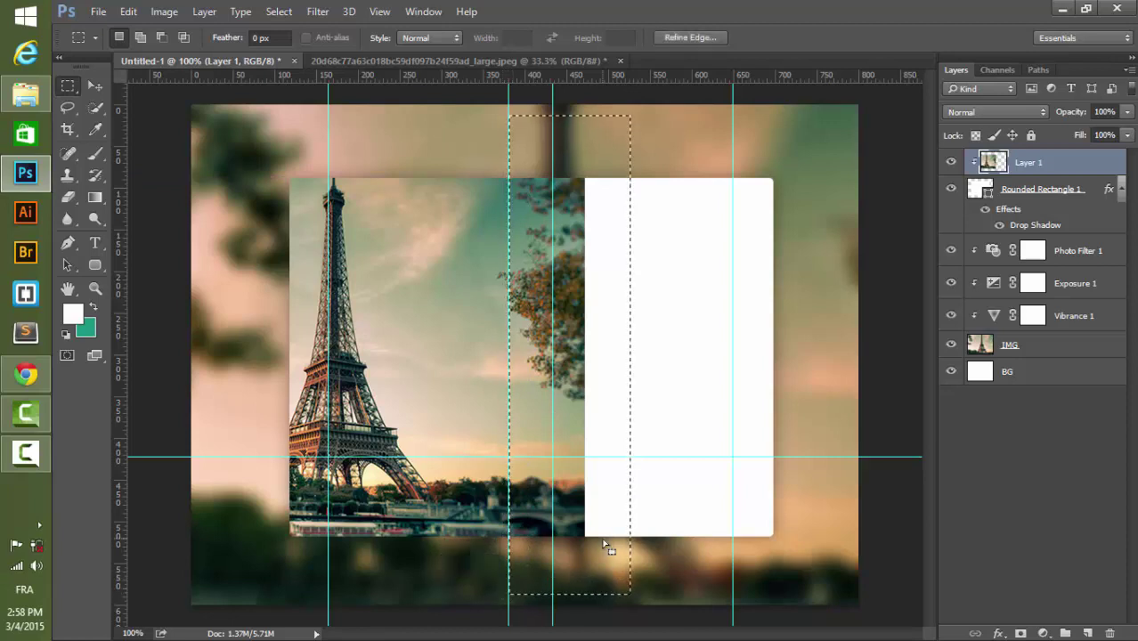
key(Delete)
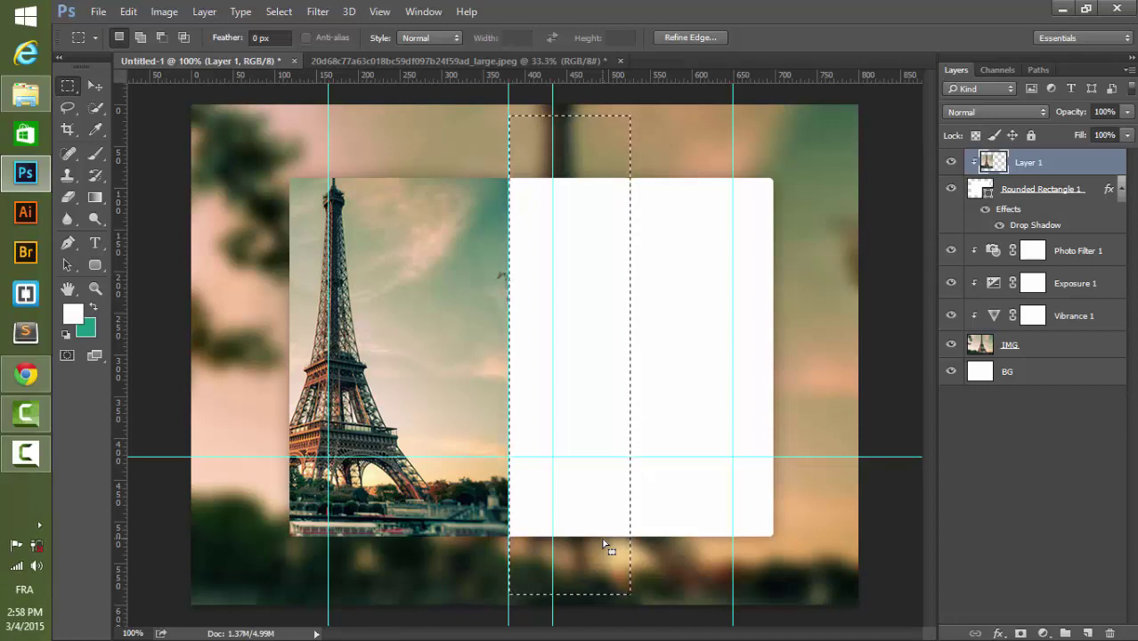
key(ctrl+d)
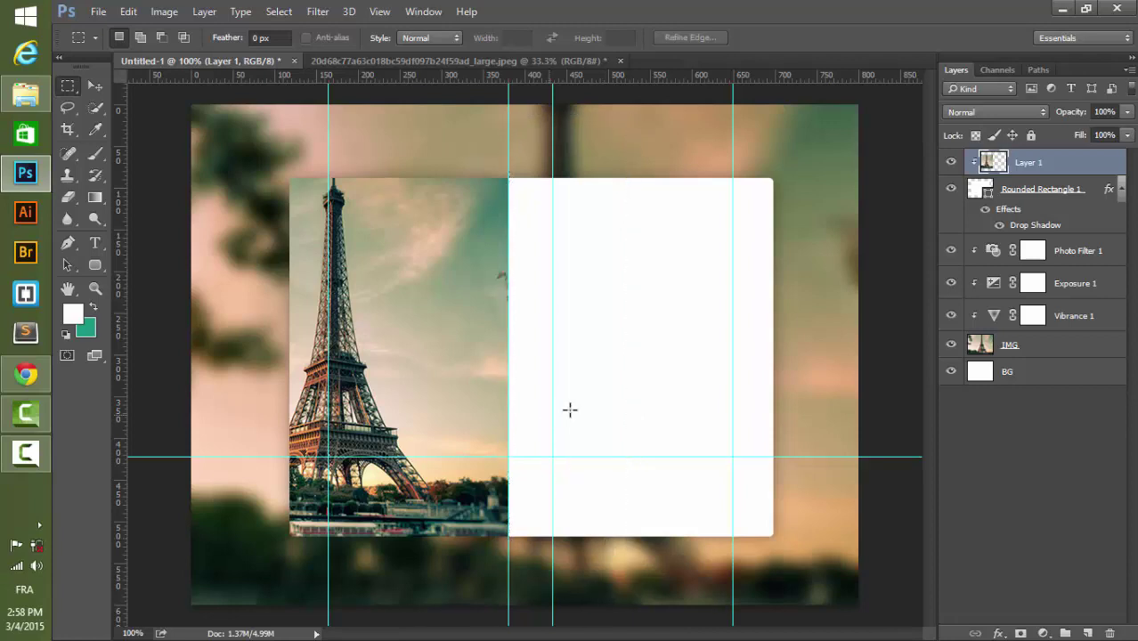
- Select the Vibrance 1, Exposure 1 and Photo Filter 1 adjustment layers
click(1085, 320)
shift+click(1083, 284)
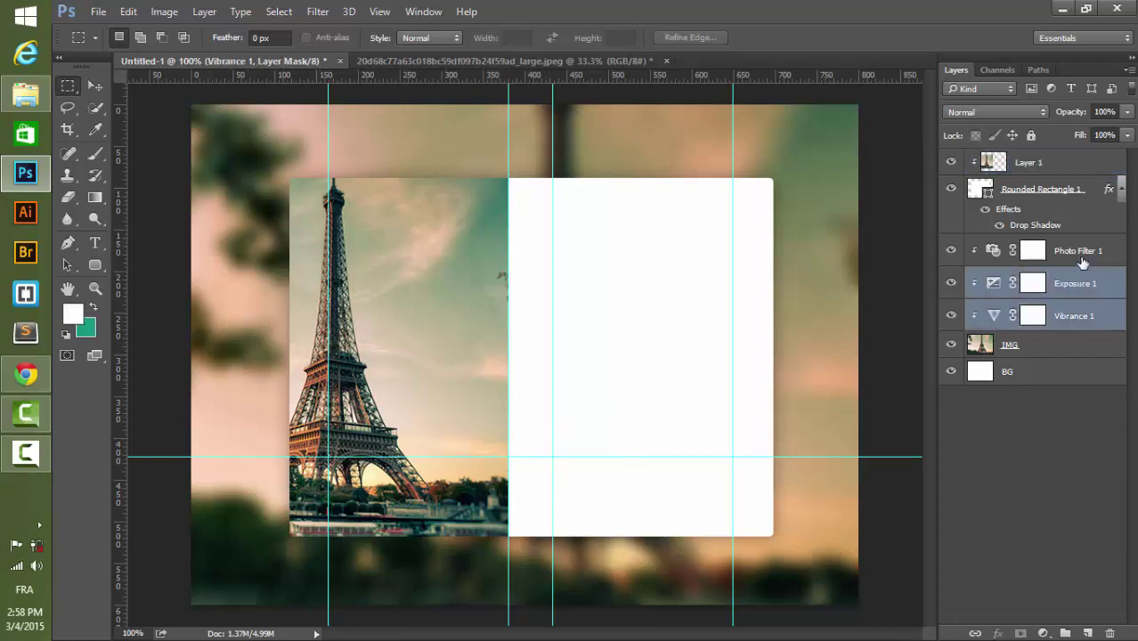
shift+click(1080, 252)
- Duplicate the three adjustment layers, move the copies above Layer 1 and clip them to the card
right_click(1080, 253)
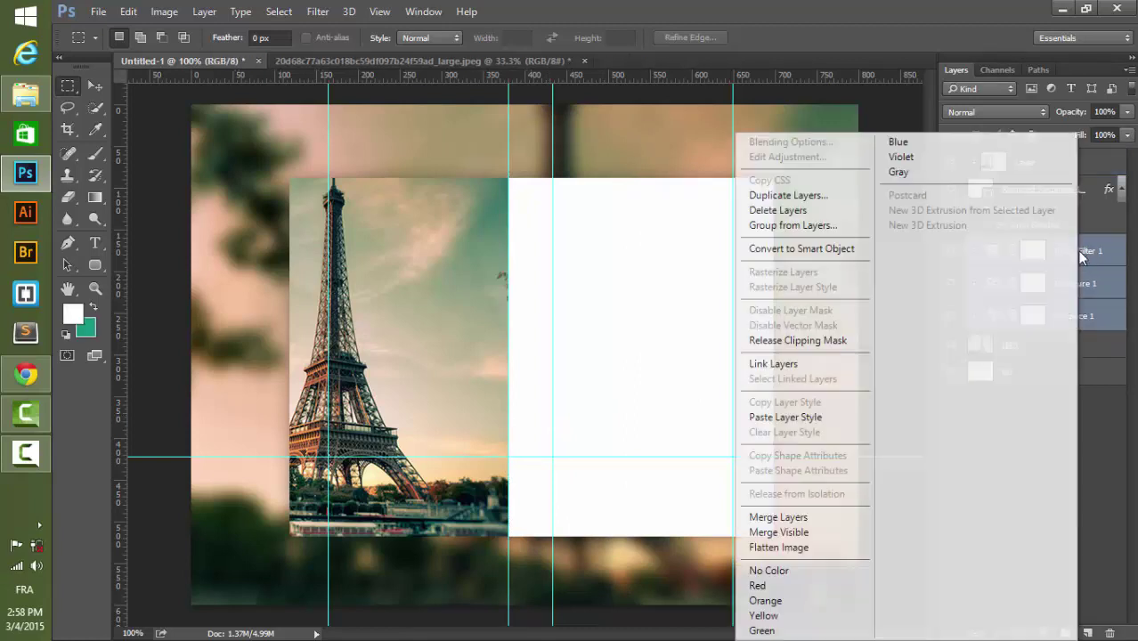
click(828, 195)
click(718, 185)
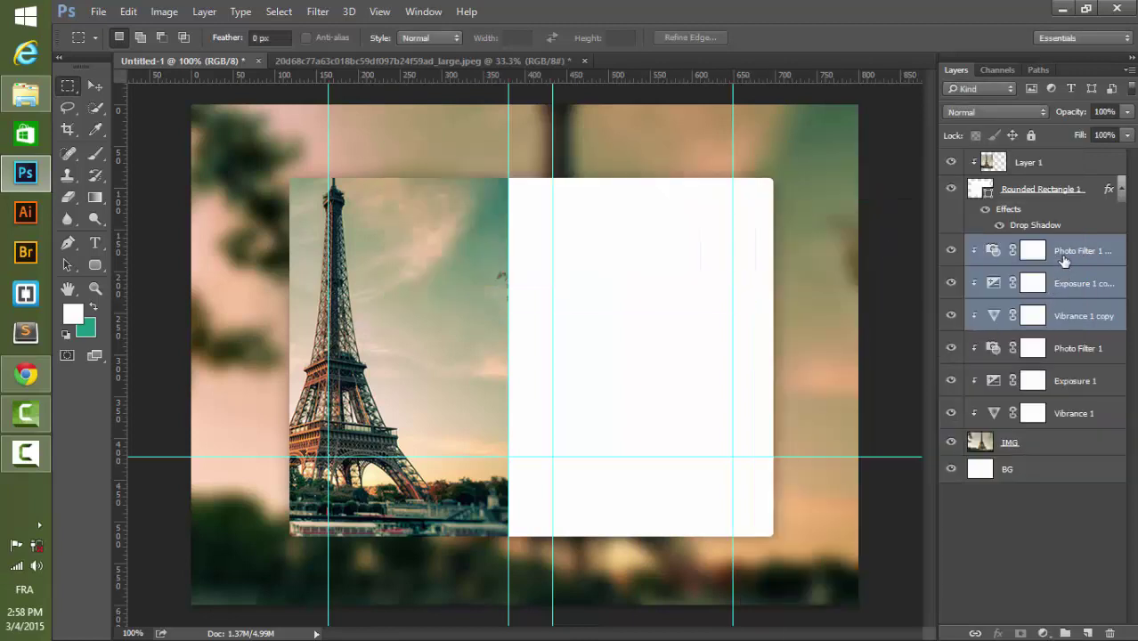
drag(1063, 259, 1033, 159)
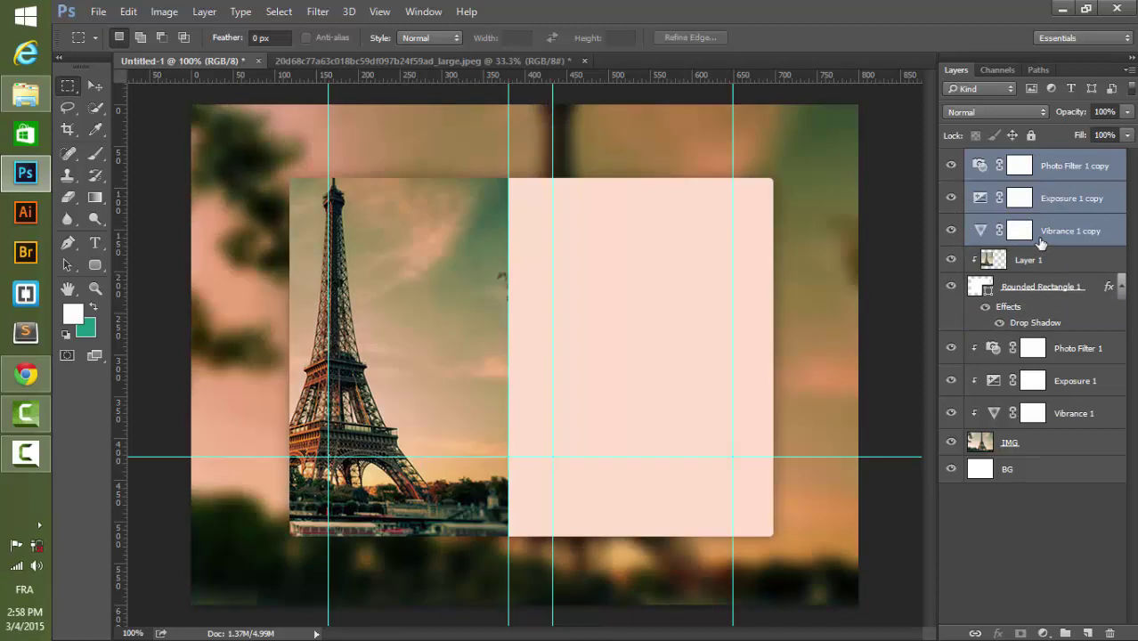
right_click(1037, 242)
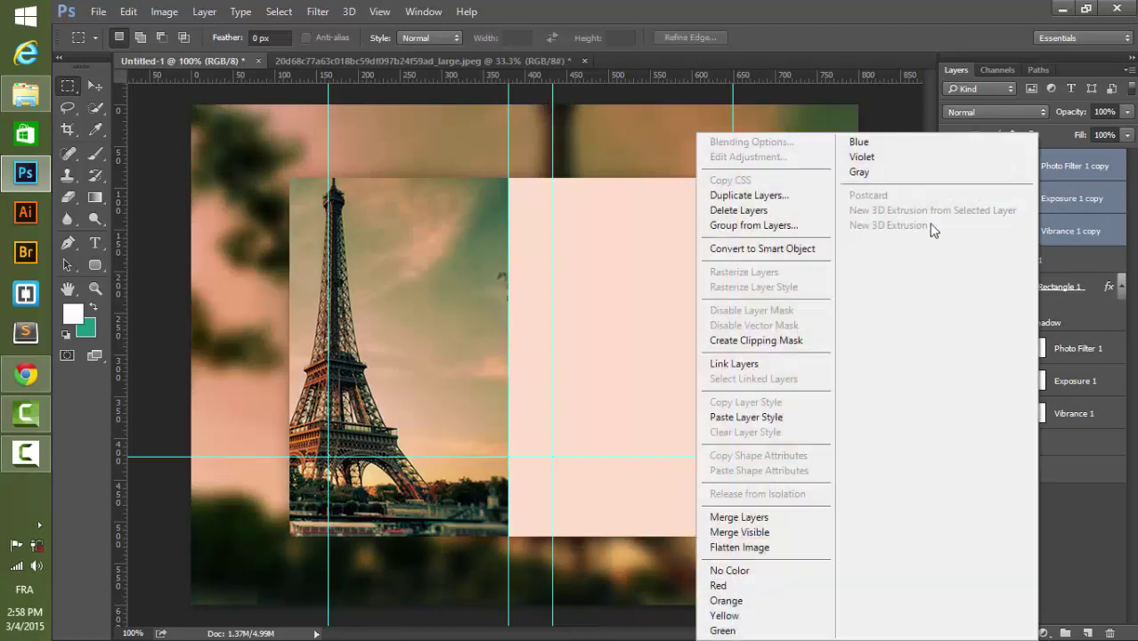
click(810, 342)
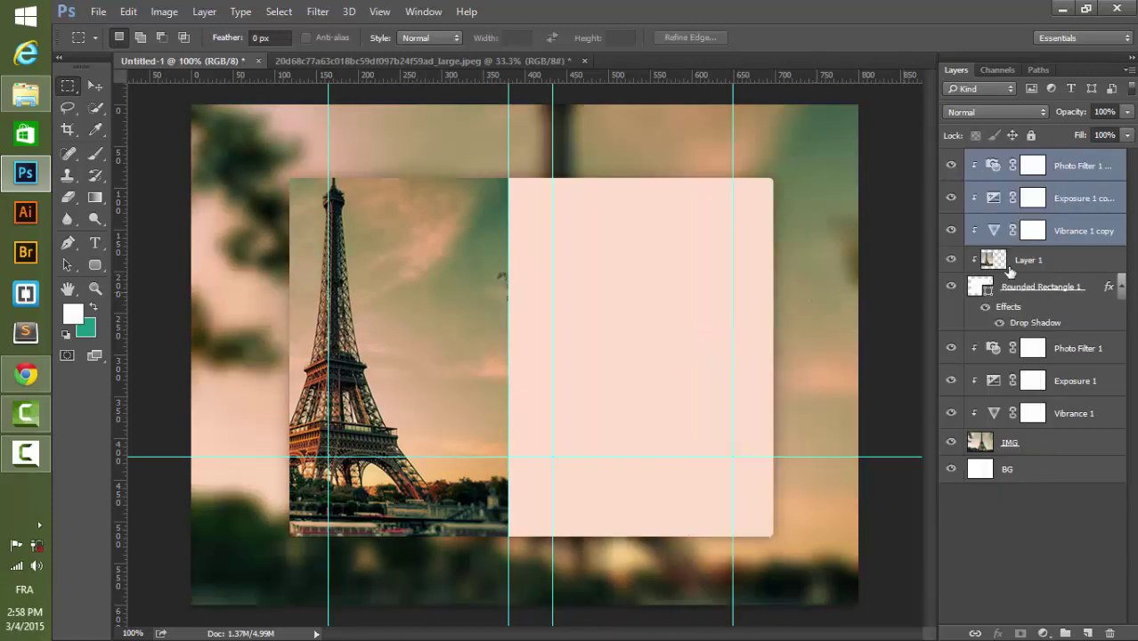
click(1031, 164)
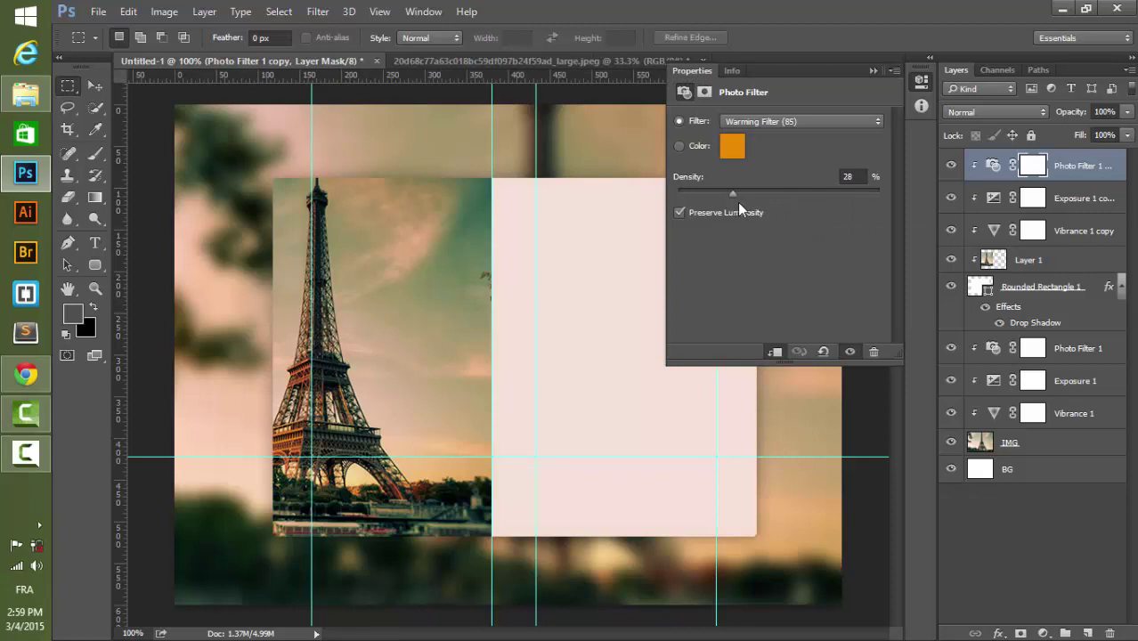
- Set the copied Exposure to -0.11, offset +0.0496 and gamma 0.84
click(895, 71)
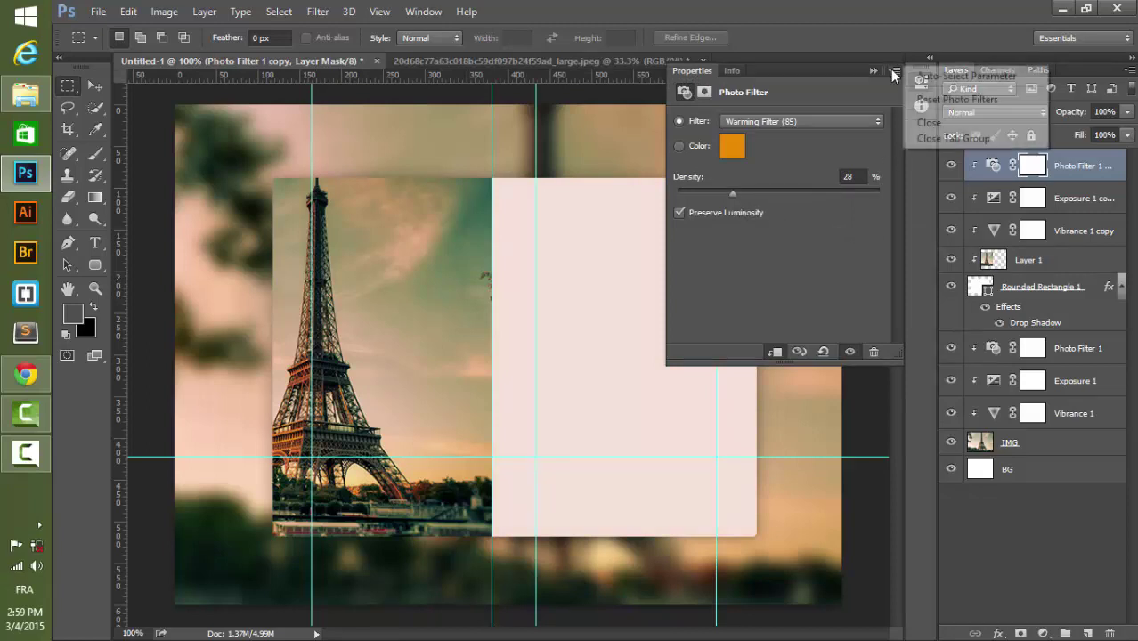
click(917, 120)
double_click(994, 199)
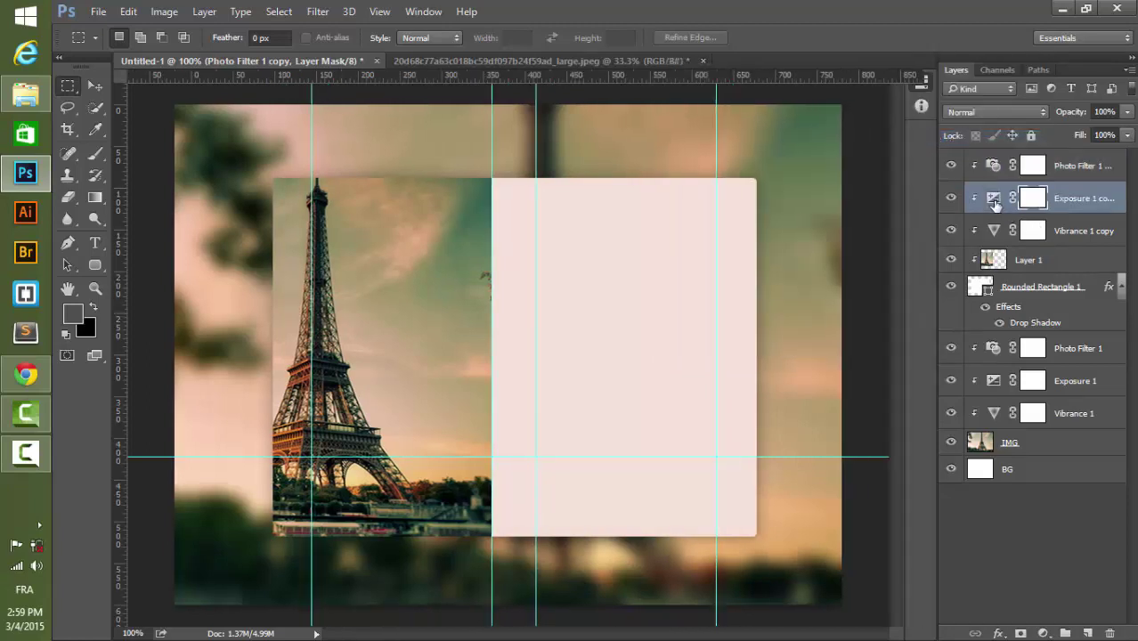
drag(776, 197, 787, 198)
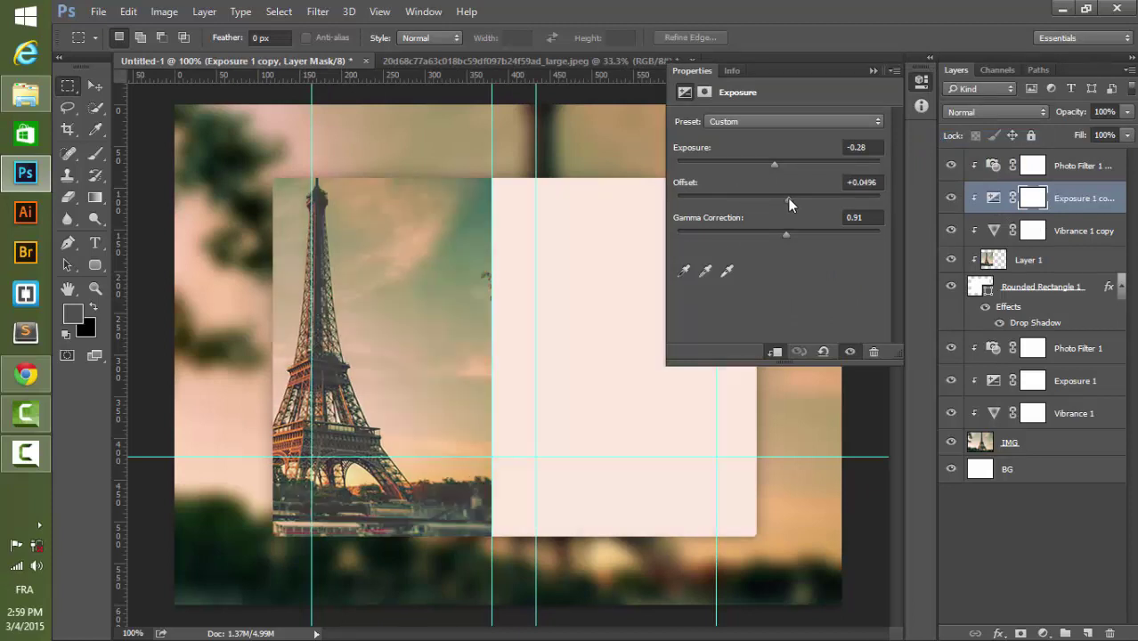
mouse_move(781, 237)
mouse_down()
mouse_move(771, 241)
mouse_move(794, 239)
mouse_up()
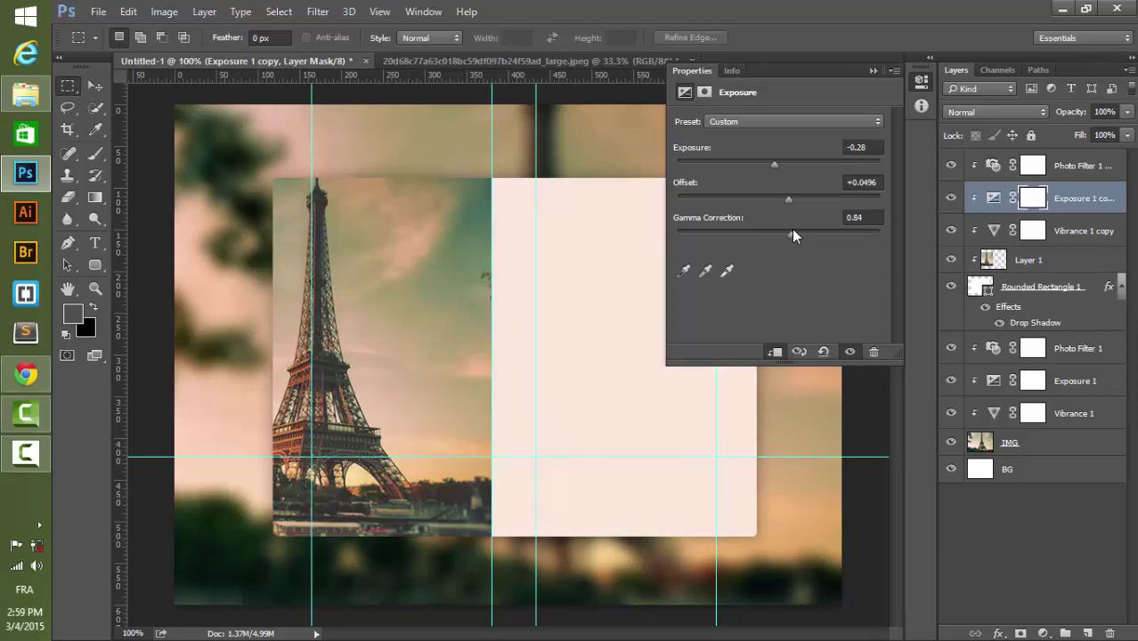
drag(773, 163, 776, 163)
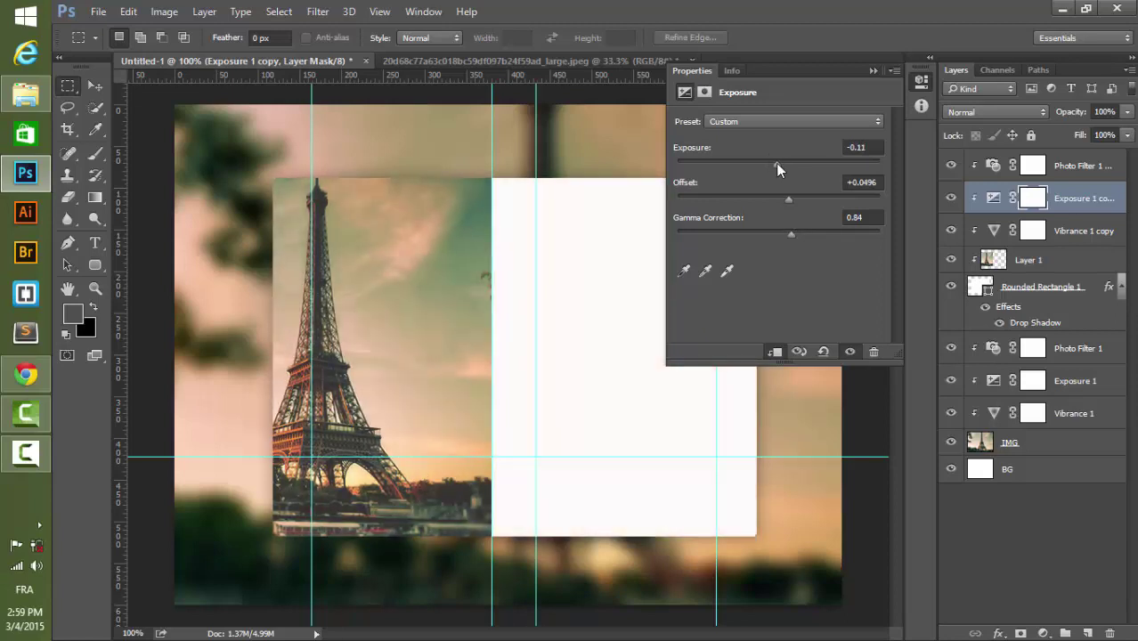
click(894, 71)
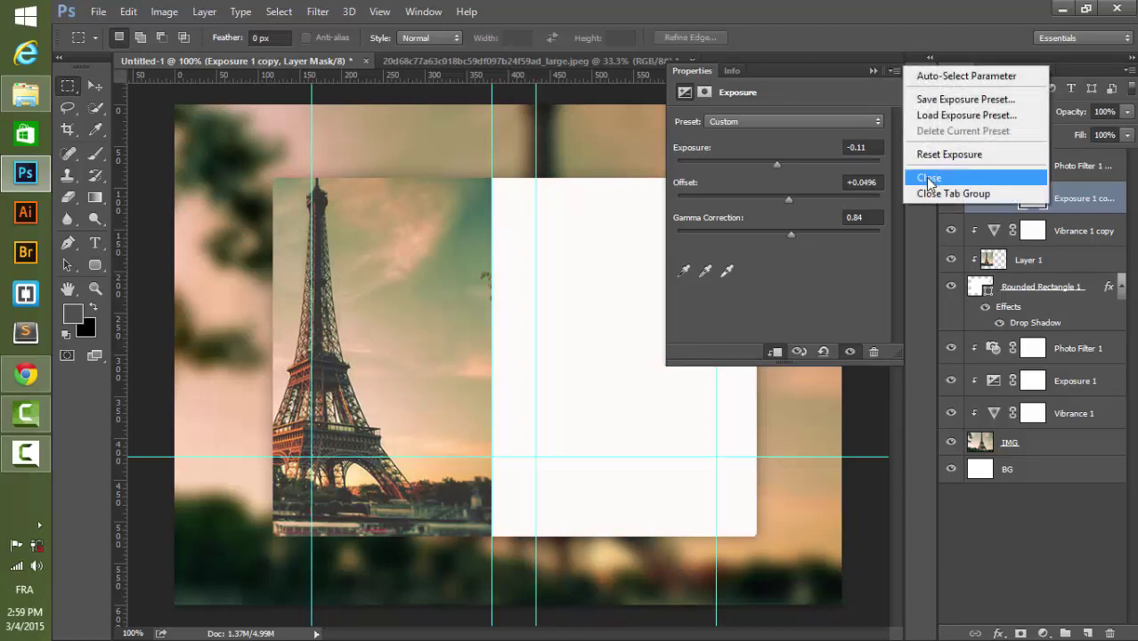
click(962, 191)
- Raise the copied Vibrance layer's saturation to +36
double_click(995, 230)
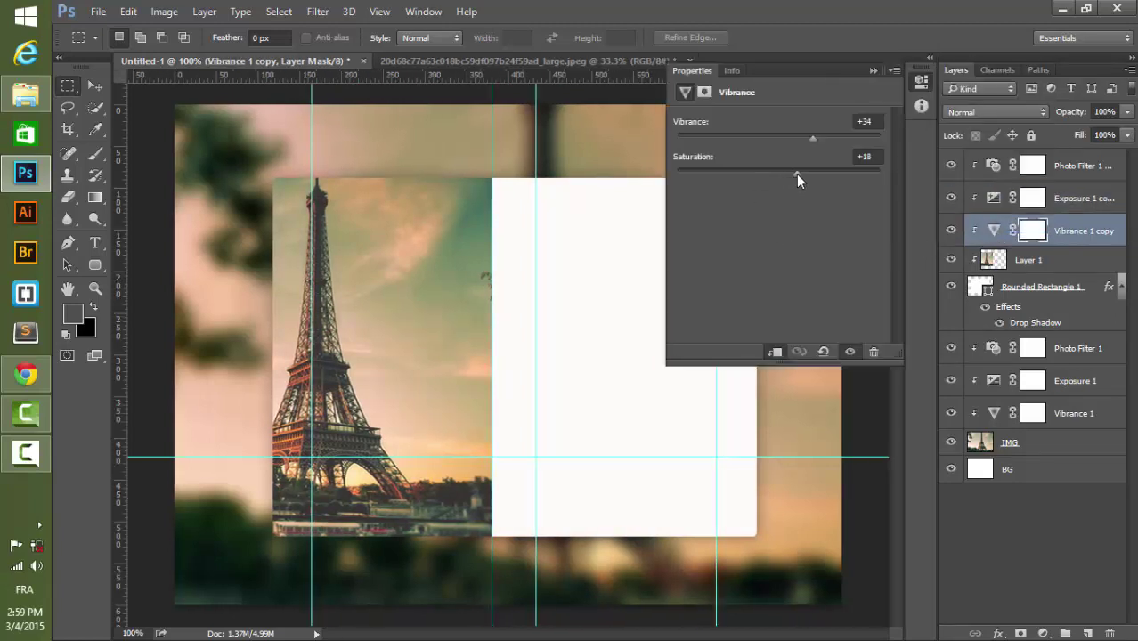
drag(797, 175, 814, 175)
click(893, 71)
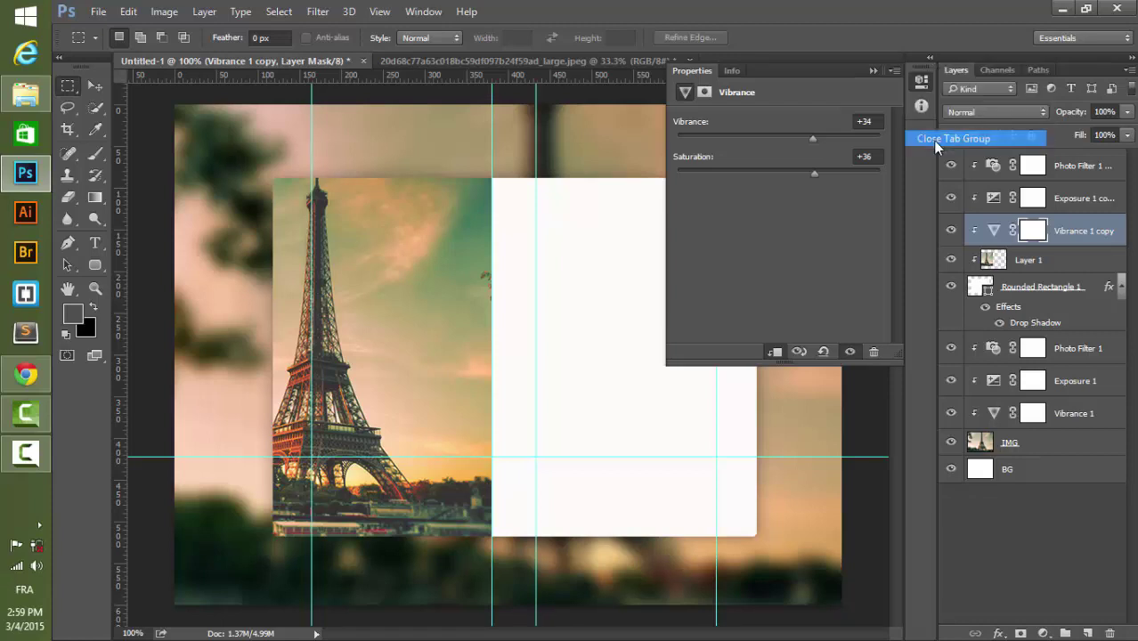
click(932, 140)
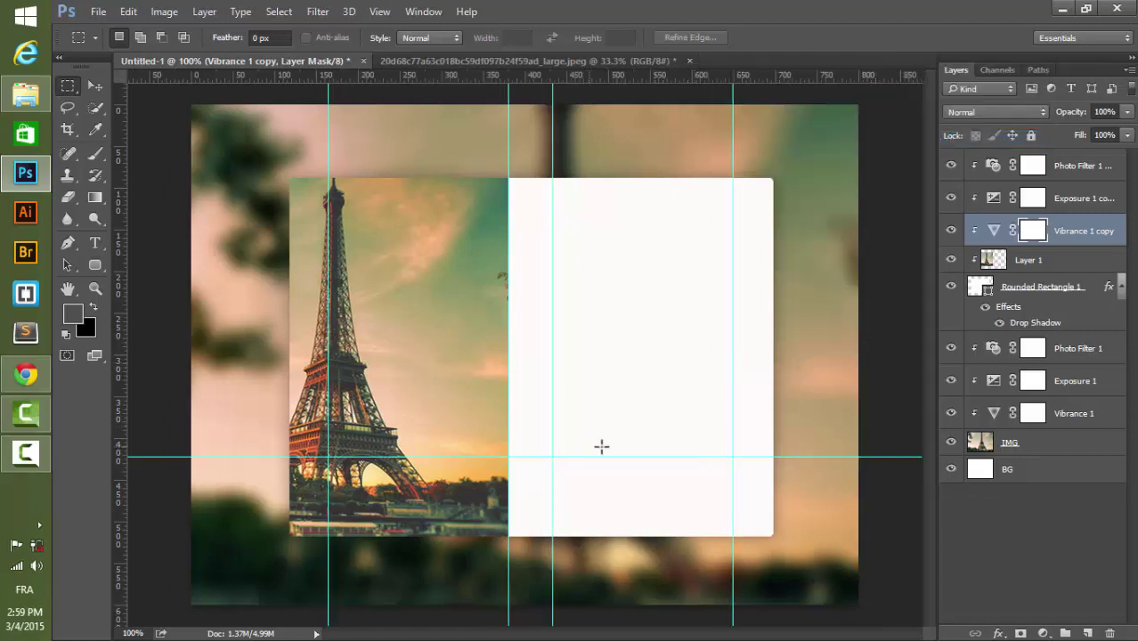
- With the photo filter copy selected, set the foreground colour to hex 009688
click(1073, 168)
click(73, 313)
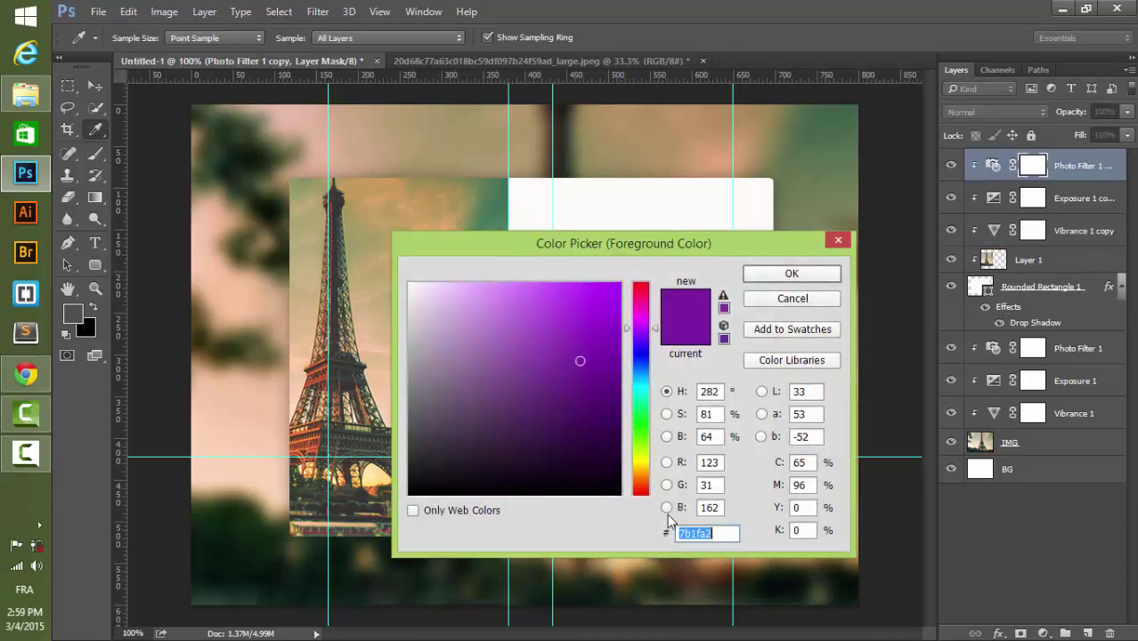
text(0096)
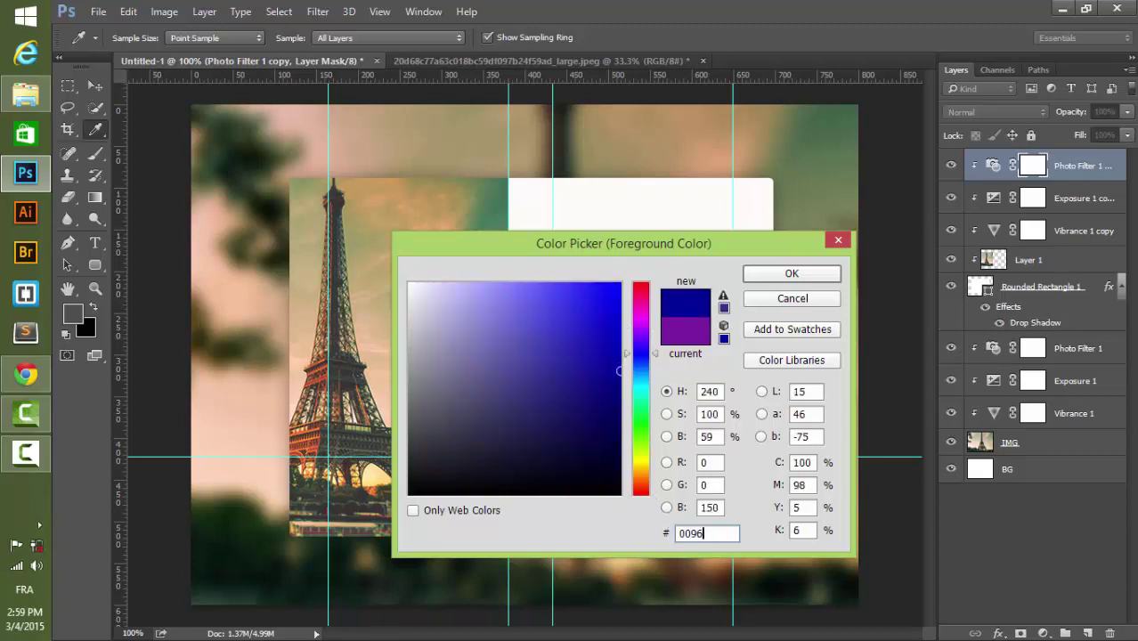
text(88)
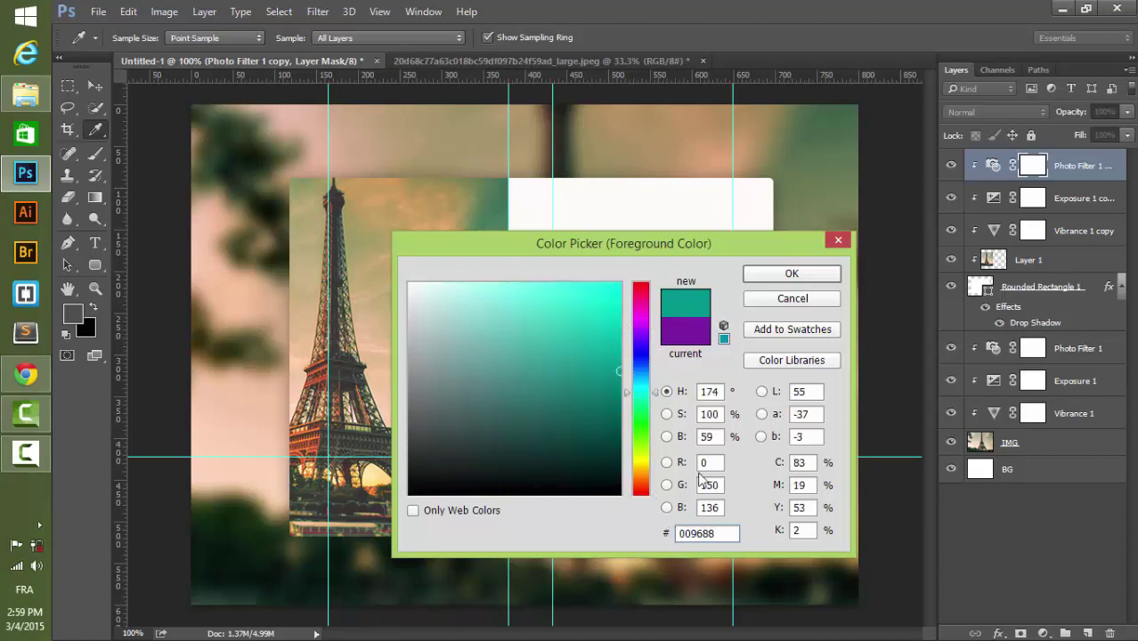
click(773, 274)
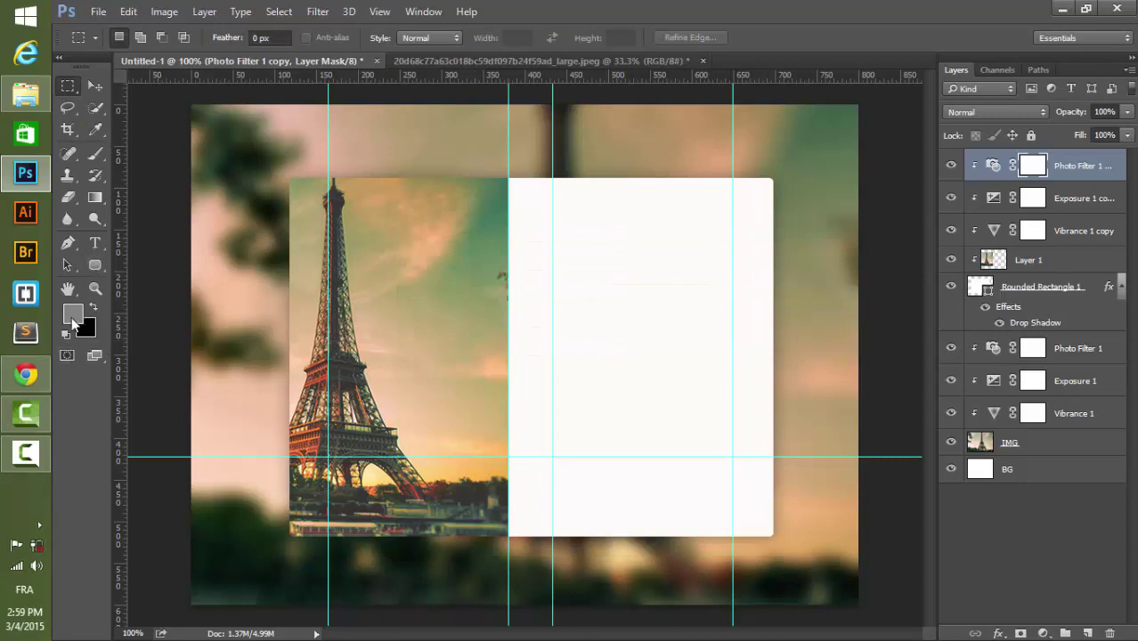
click(73, 313)
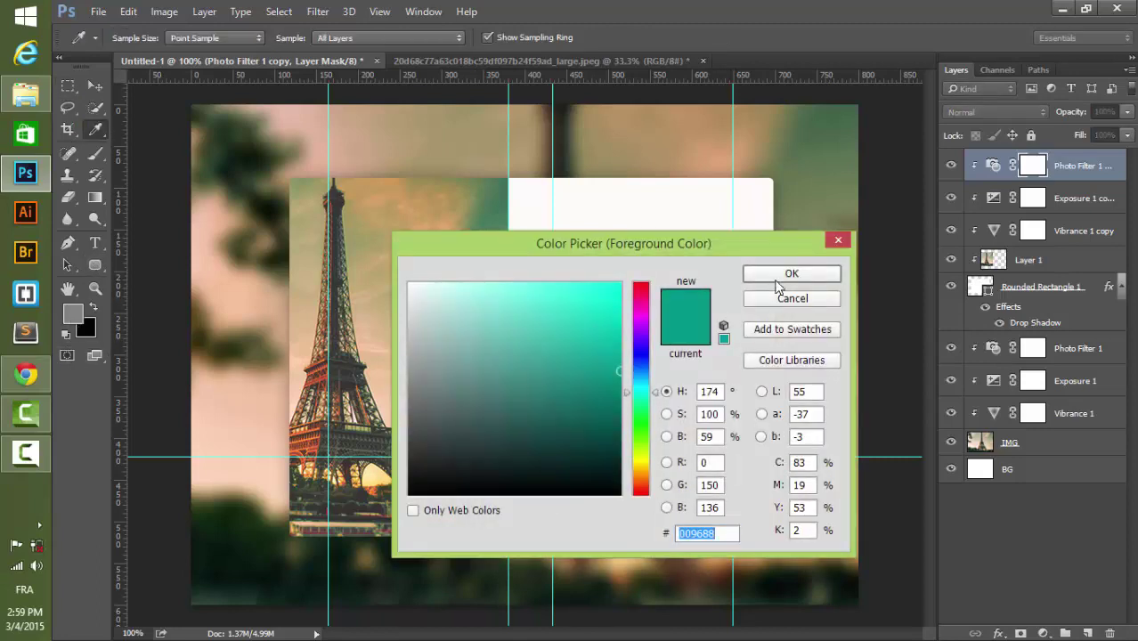
click(777, 280)
- Draw a teal 270 × 120 px rectangle across the photo's bottom below the guide
click(94, 86)
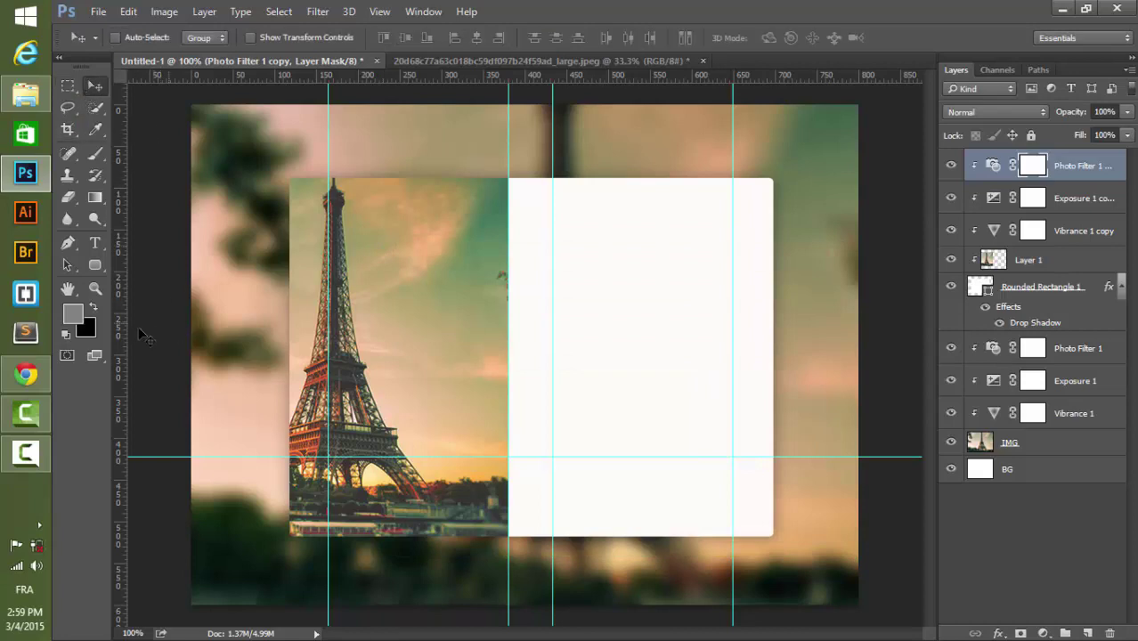
click(98, 264)
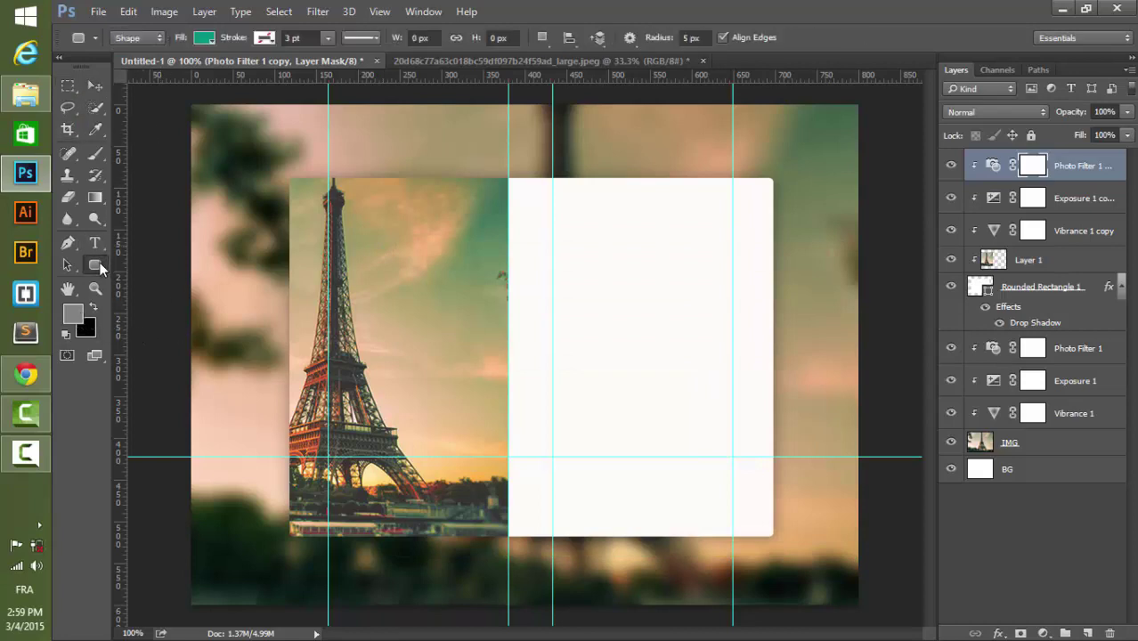
right_click(100, 263)
click(135, 264)
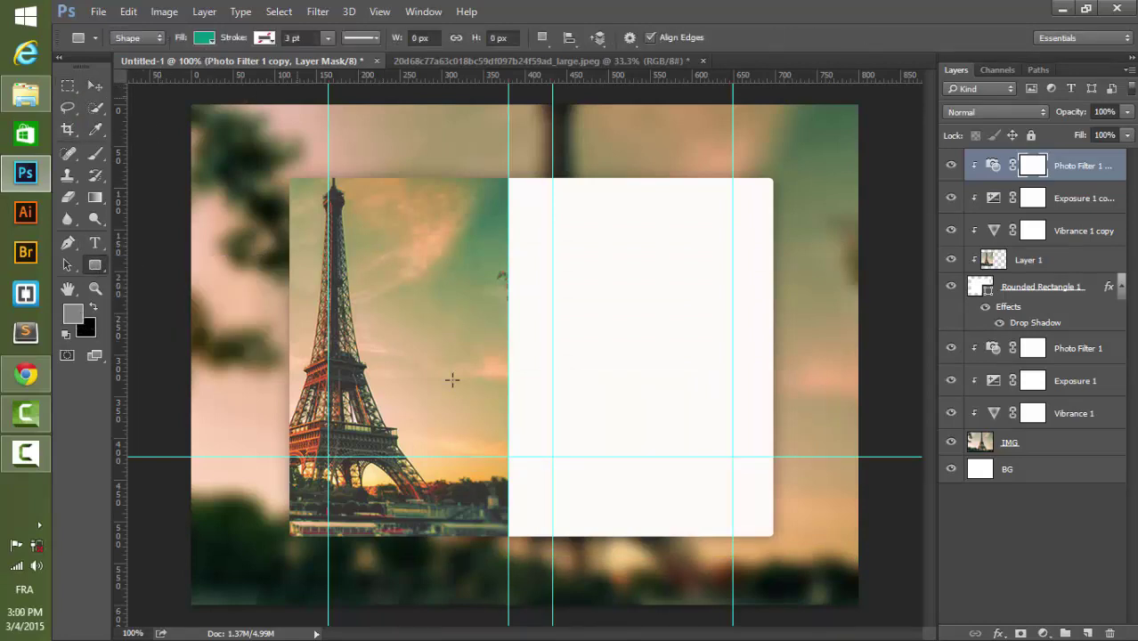
drag(283, 457, 497, 559)
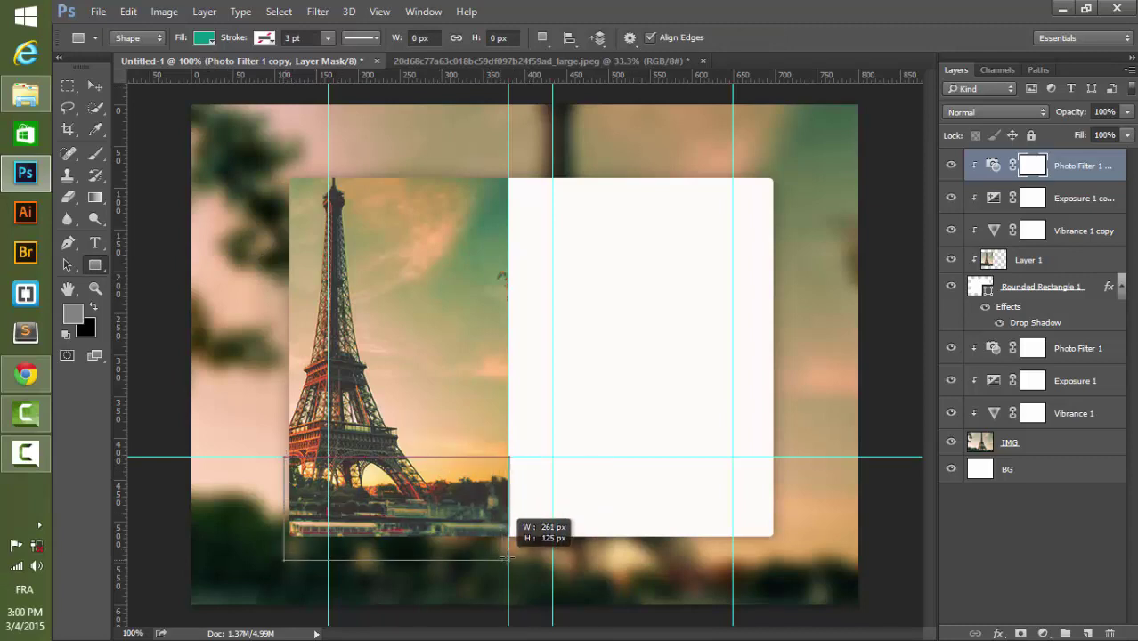
drag(495, 559, 508, 557)
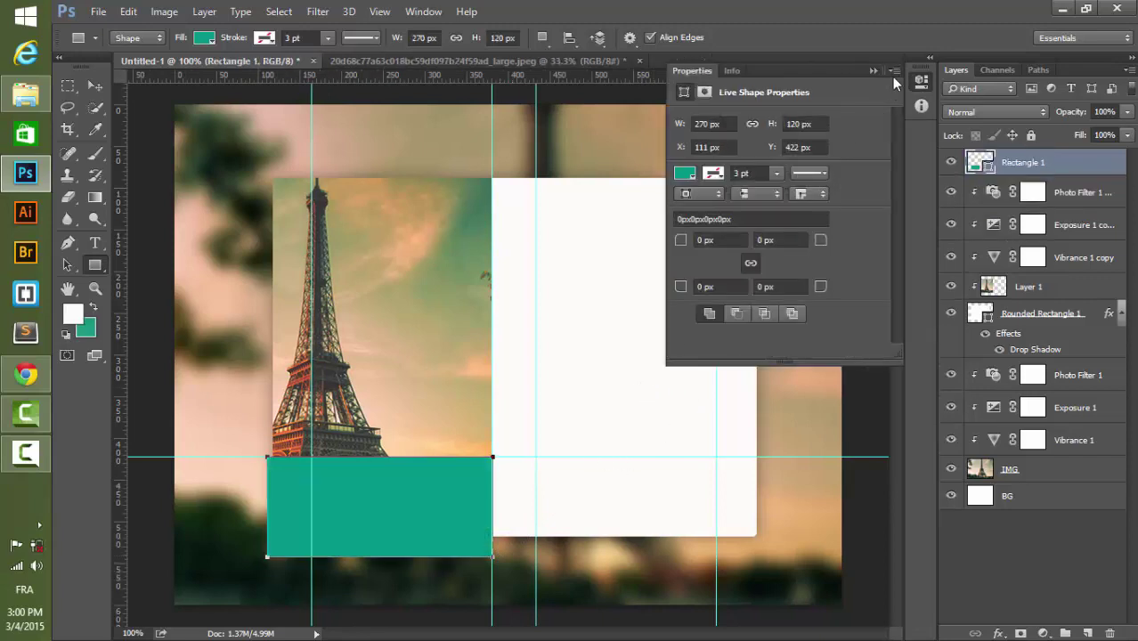
click(920, 80)
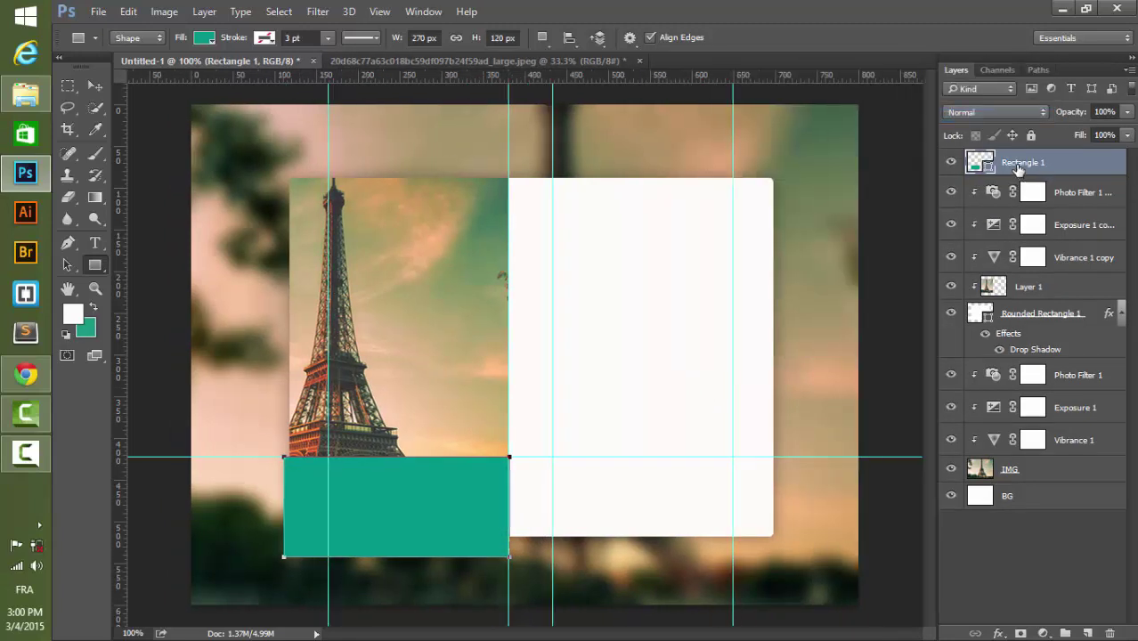
- Clip Rectangle 1 into the card and set its opacity to 50%
right_click(1017, 171)
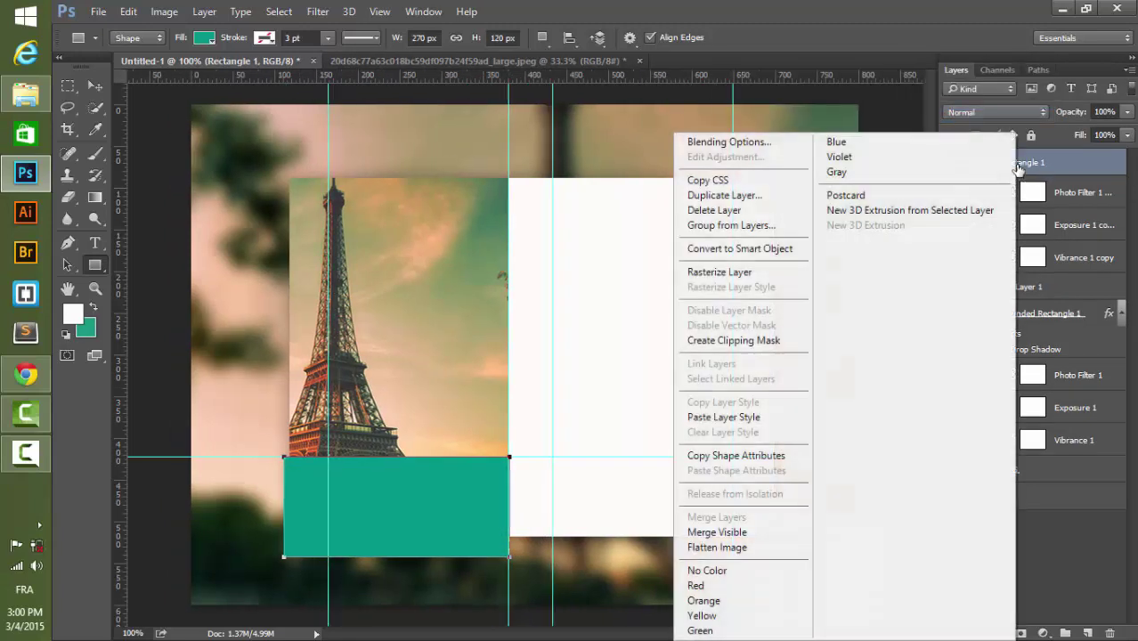
click(771, 343)
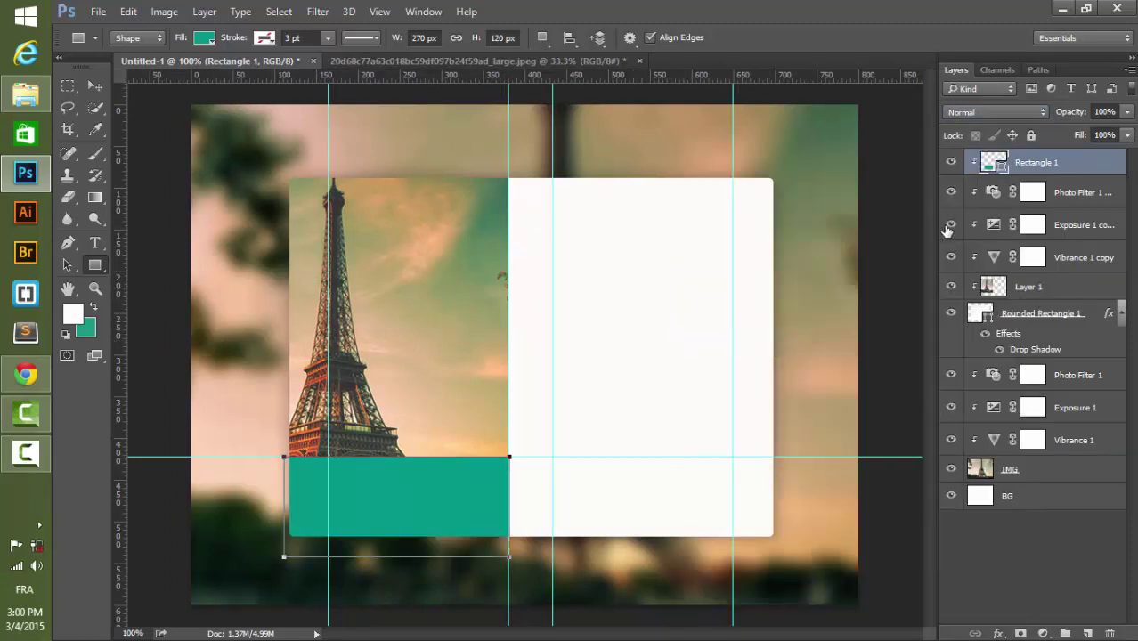
click(1104, 111)
text(50)
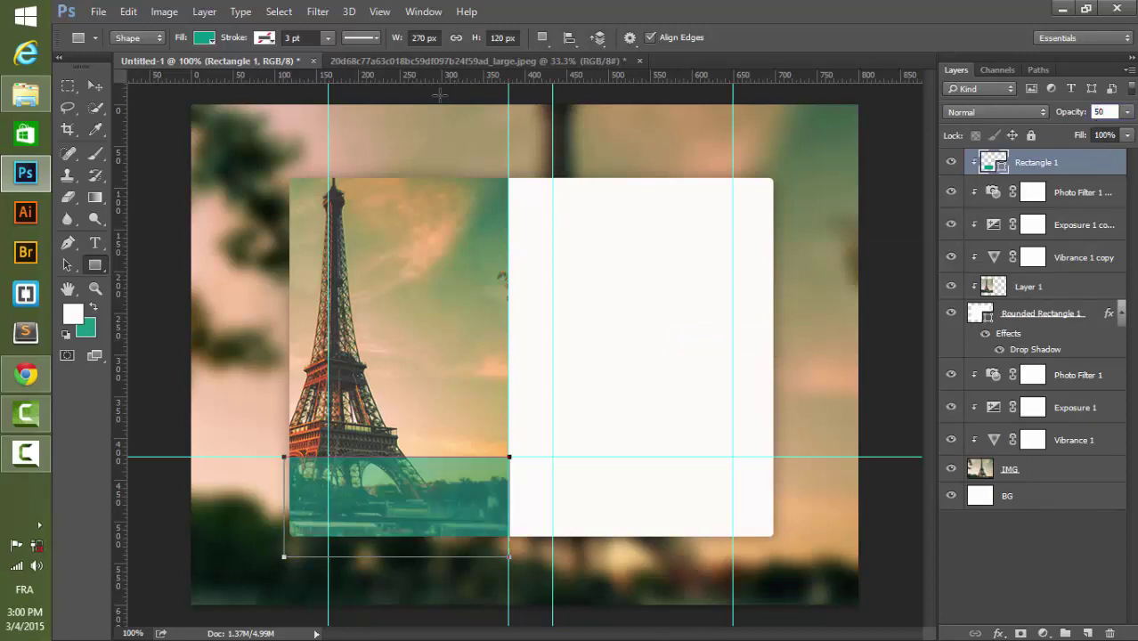
click(91, 86)
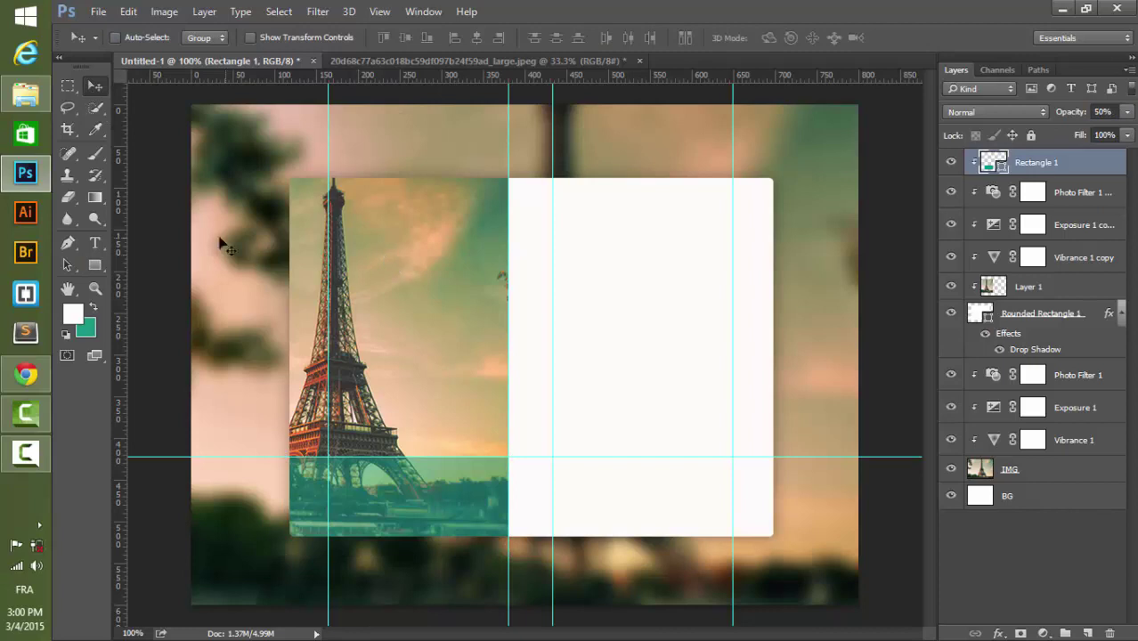
click(93, 266)
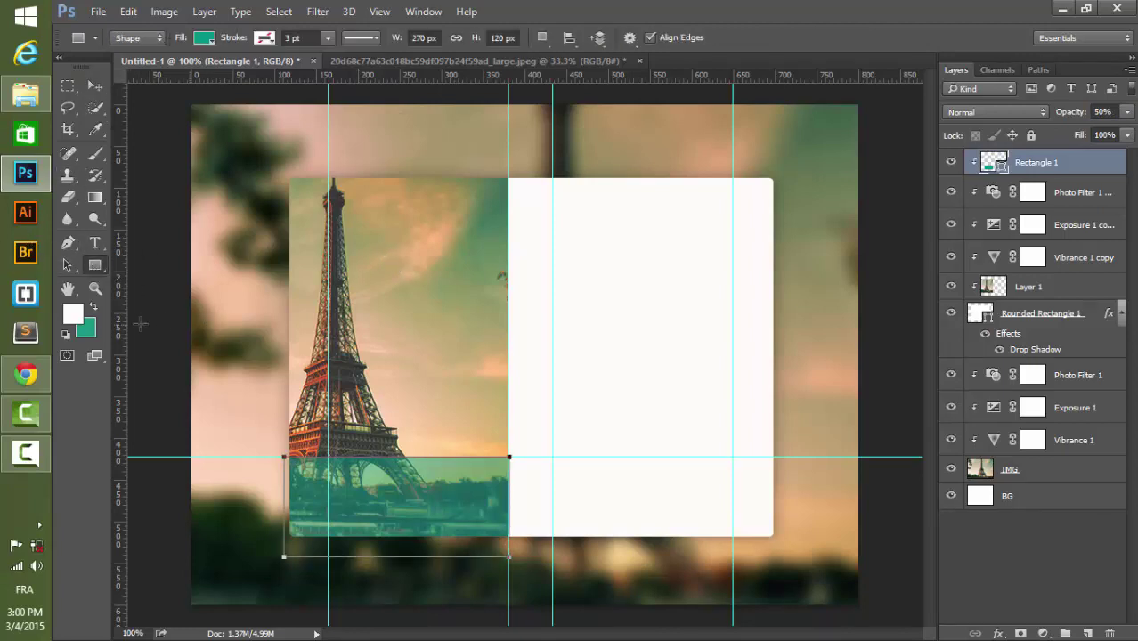
- Set the fill to #58b2a6 and draw a 268 × 81 px Rectangle 2 above the first band
click(75, 315)
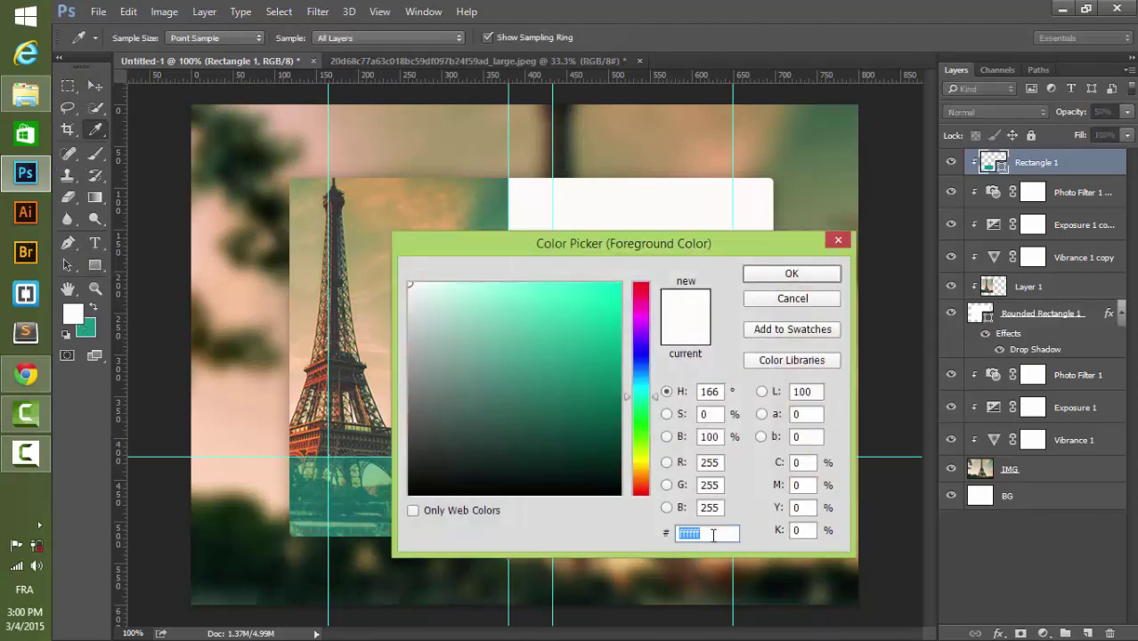
text(5)
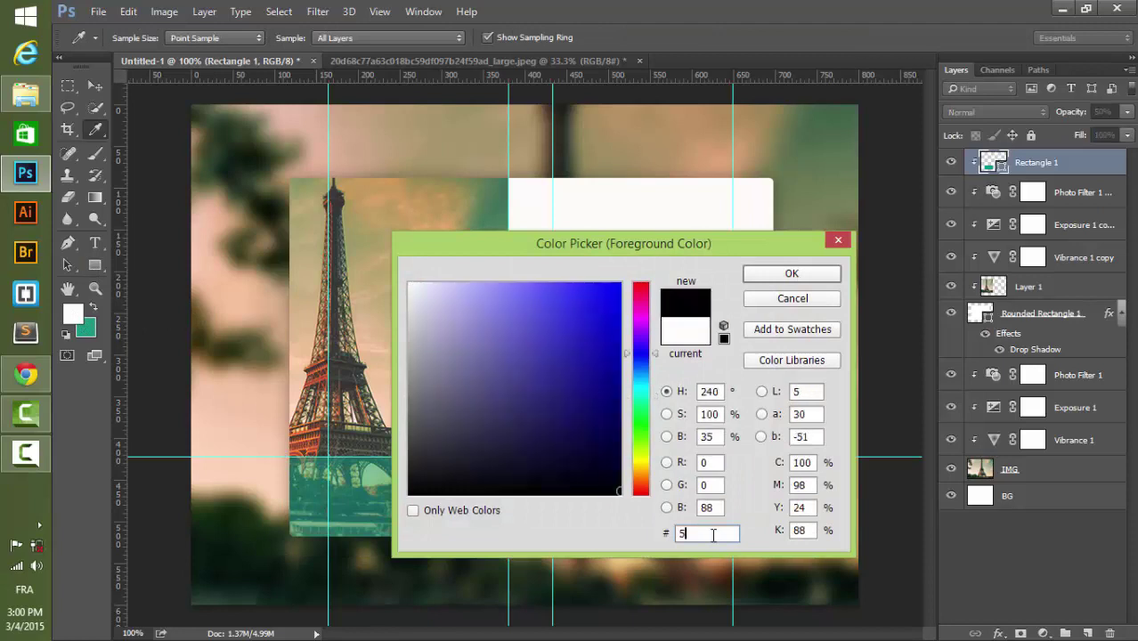
text(8b2)
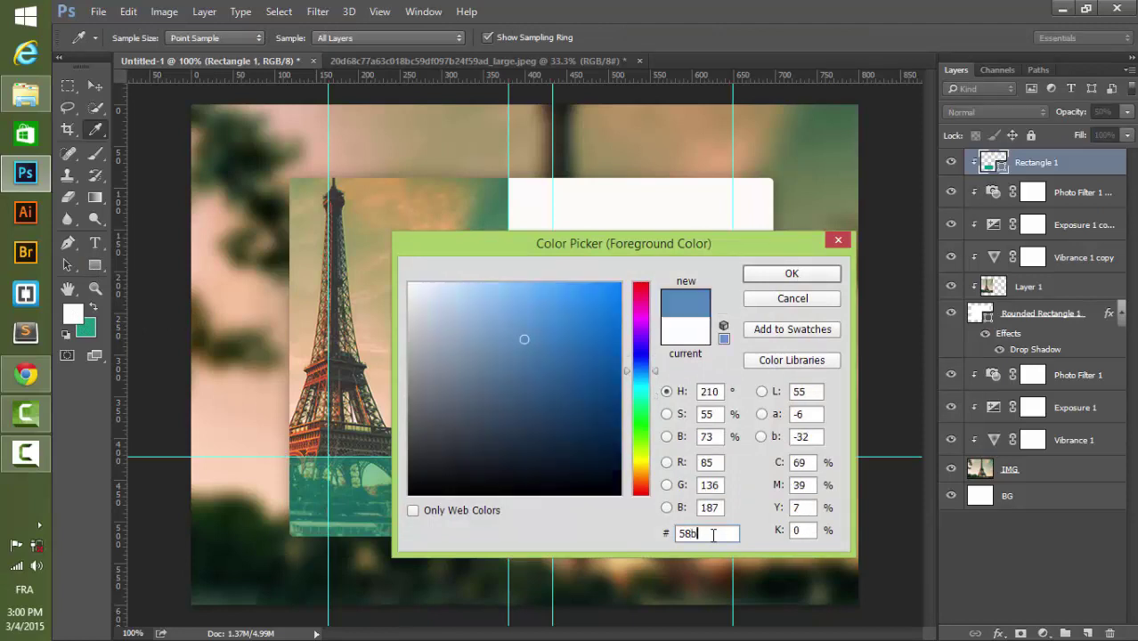
text(a6)
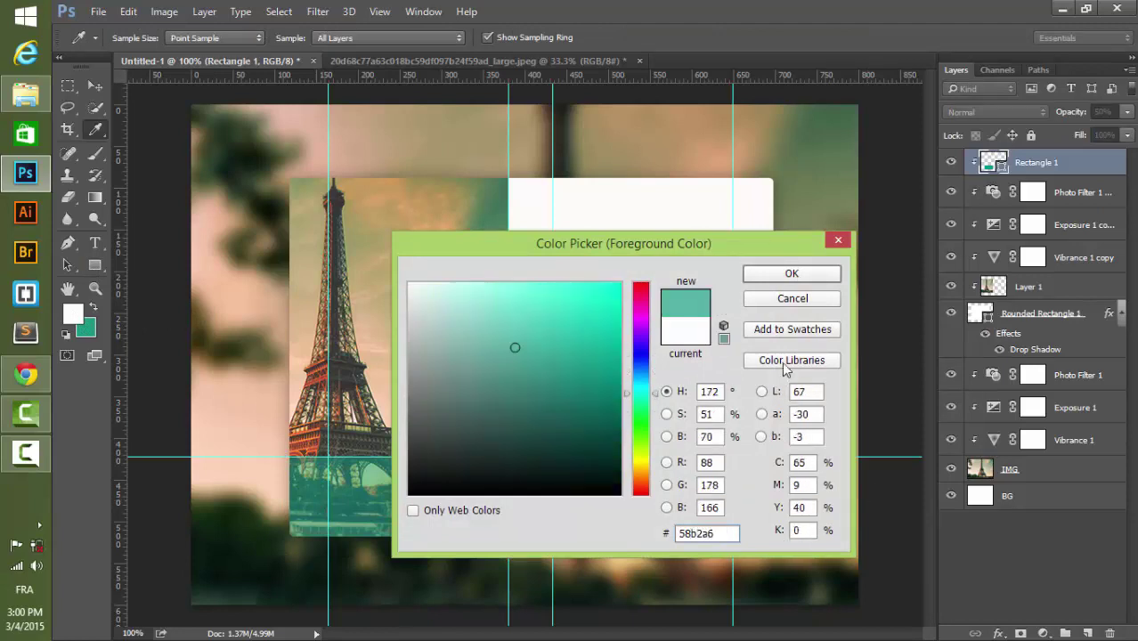
click(788, 275)
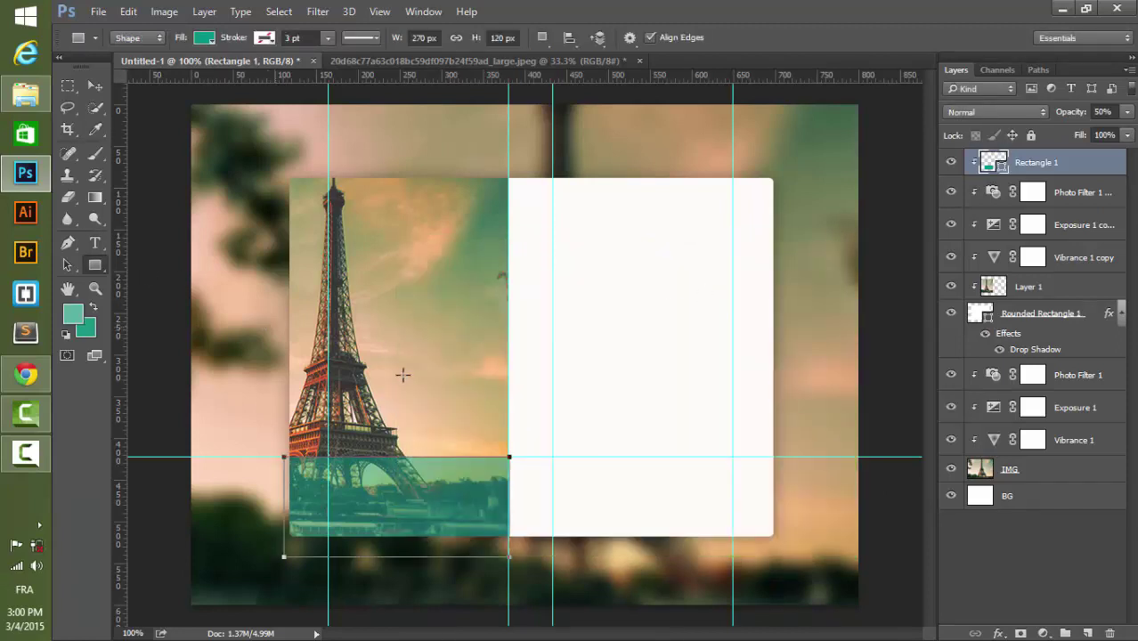
drag(508, 388, 283, 457)
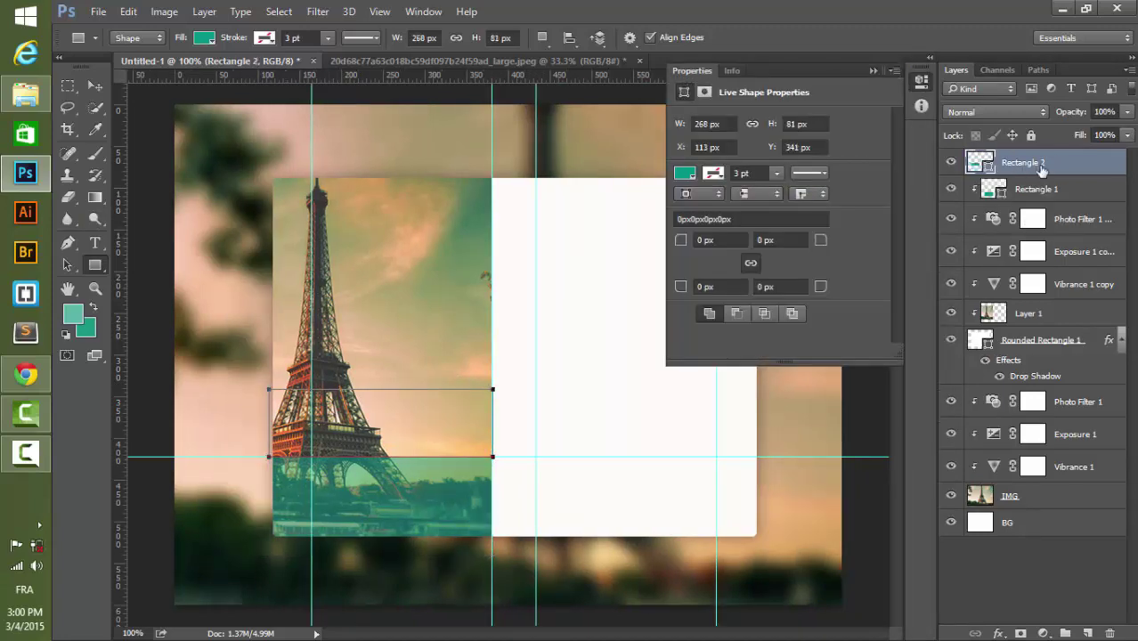
- Clip Rectangle 2 to the layer below and set its opacity to 50%
right_click(1036, 171)
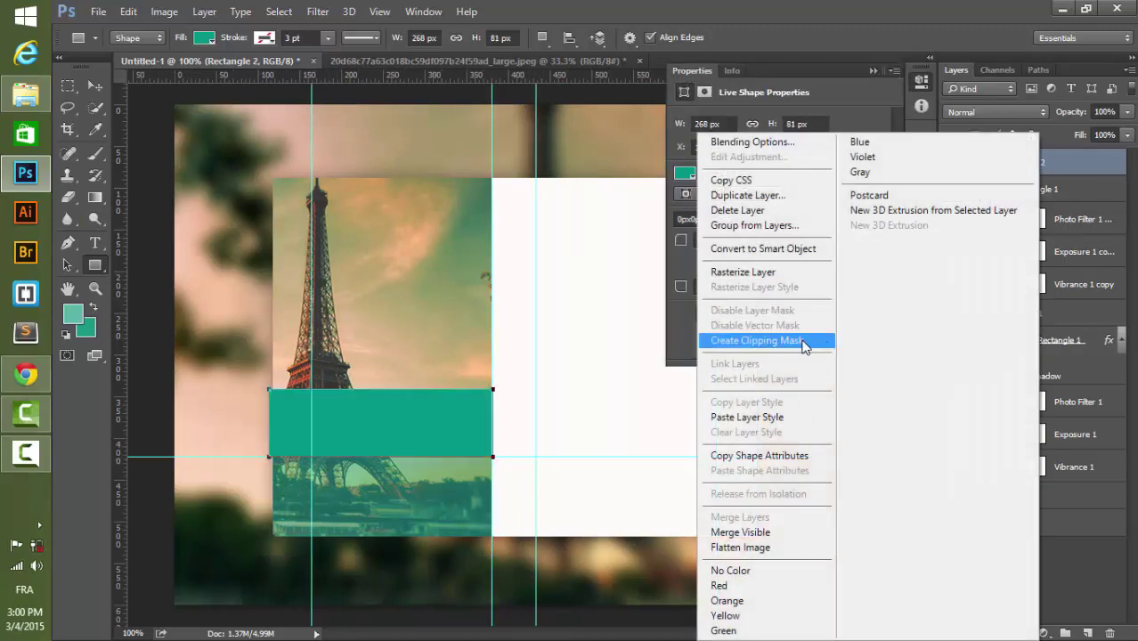
click(804, 342)
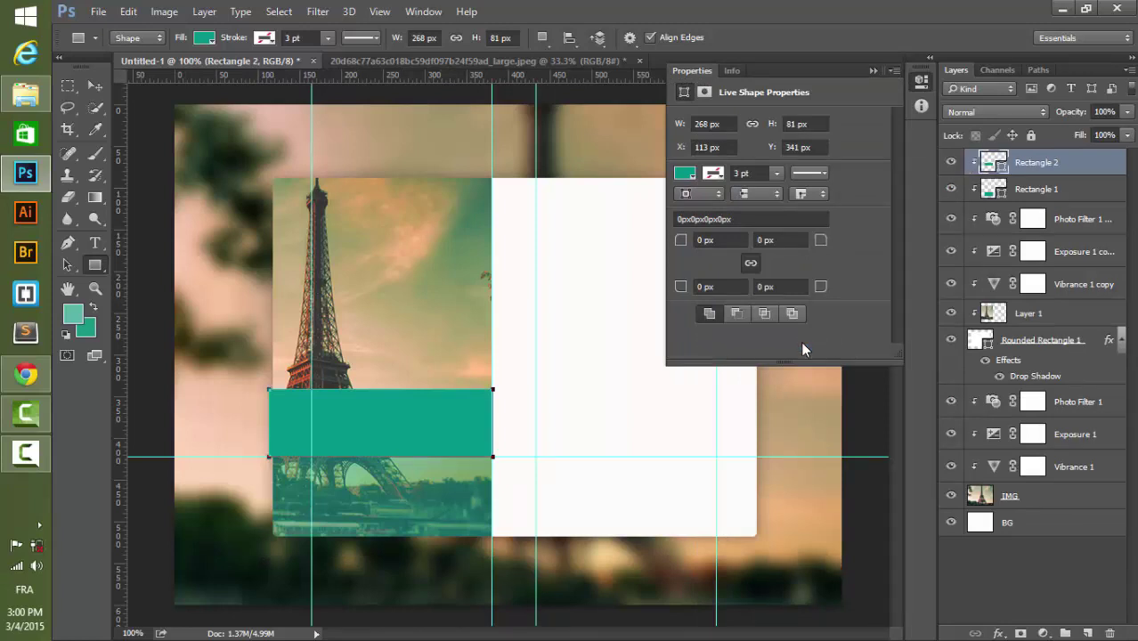
click(1104, 113)
text(50)
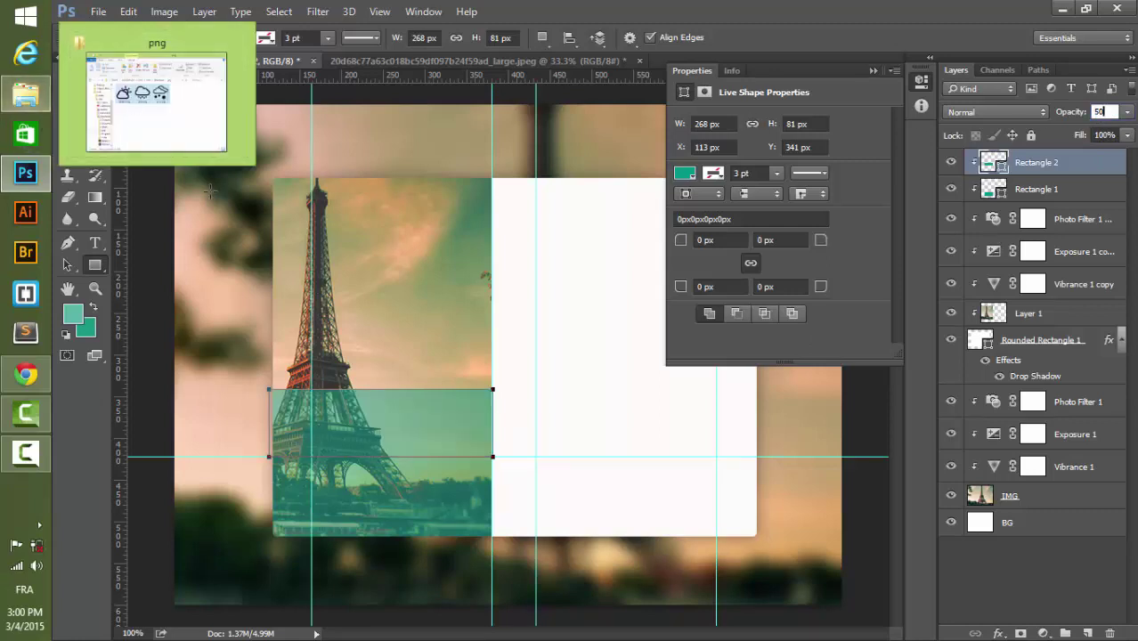
key(Return)
key(v)
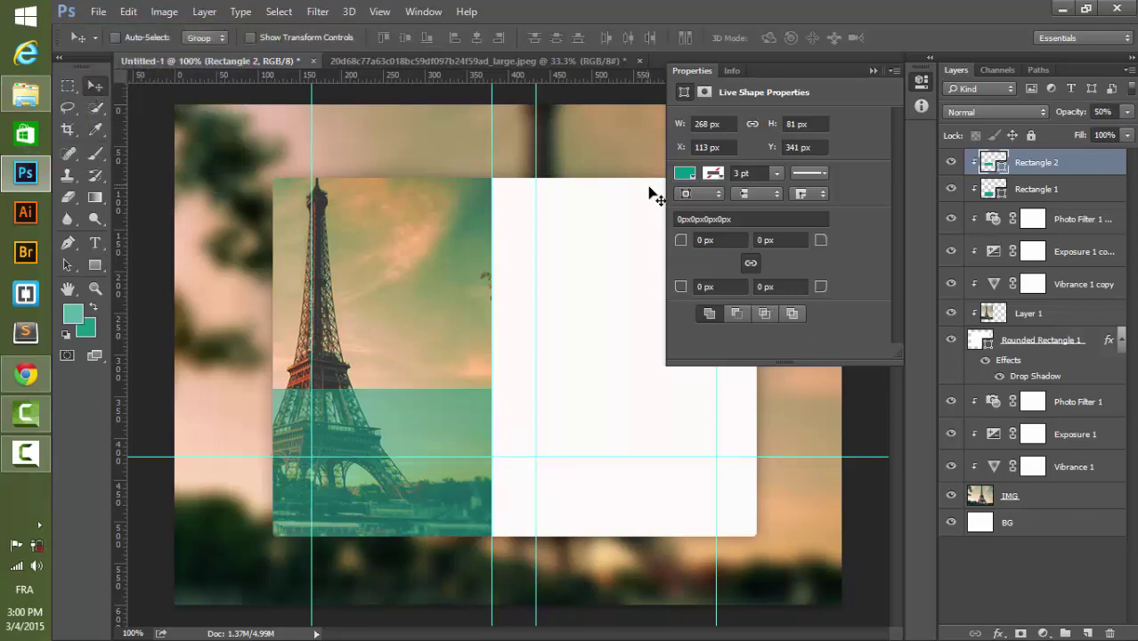
click(895, 71)
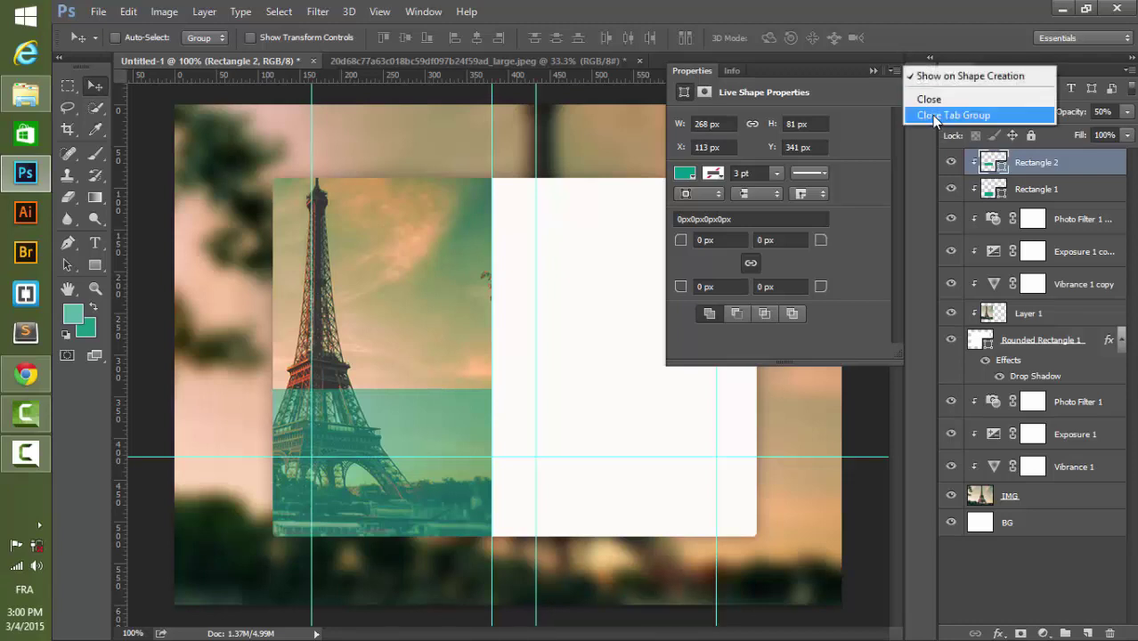
click(935, 116)
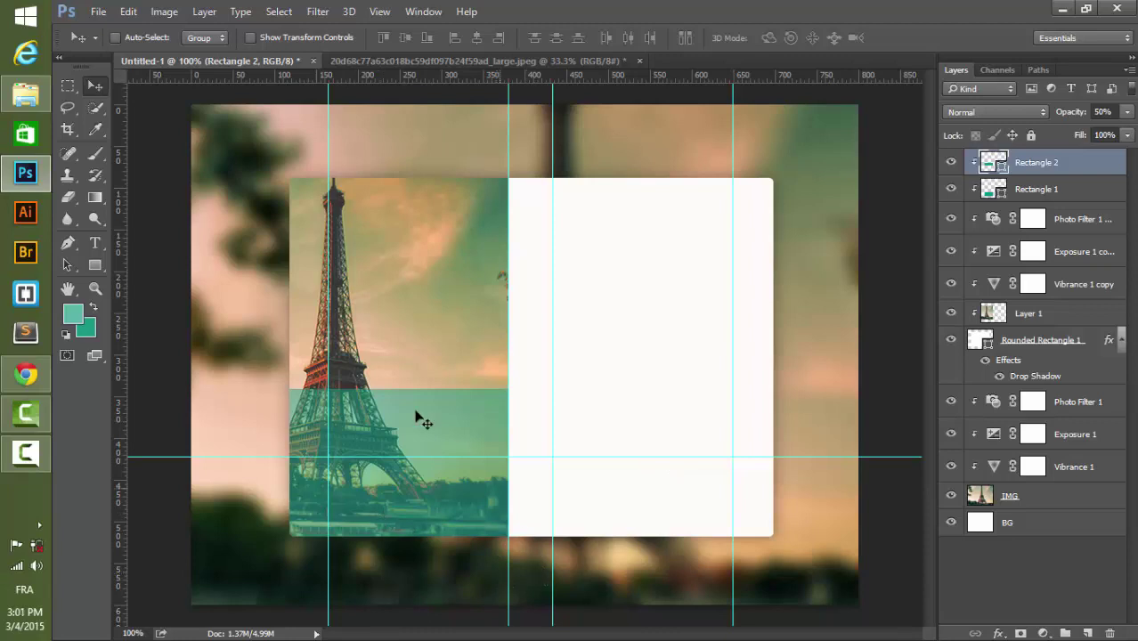
- Recolour Rectangle 2's fill to #58b2a6 and preview the card without guides
key(ctrl+semicolon)
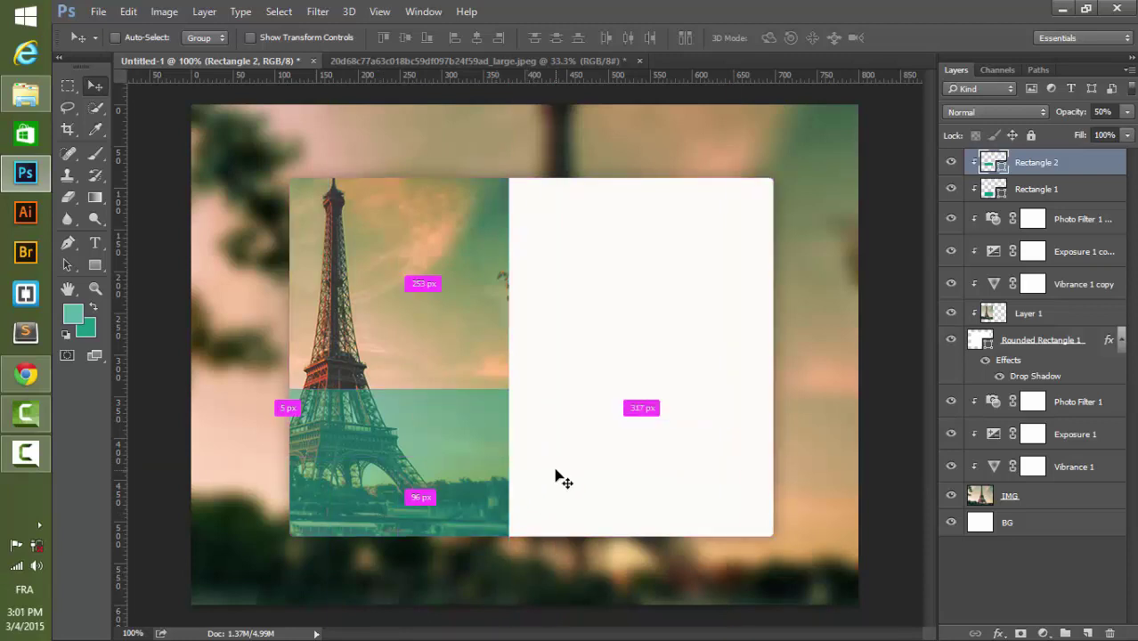
key(ctrl+semicolon)
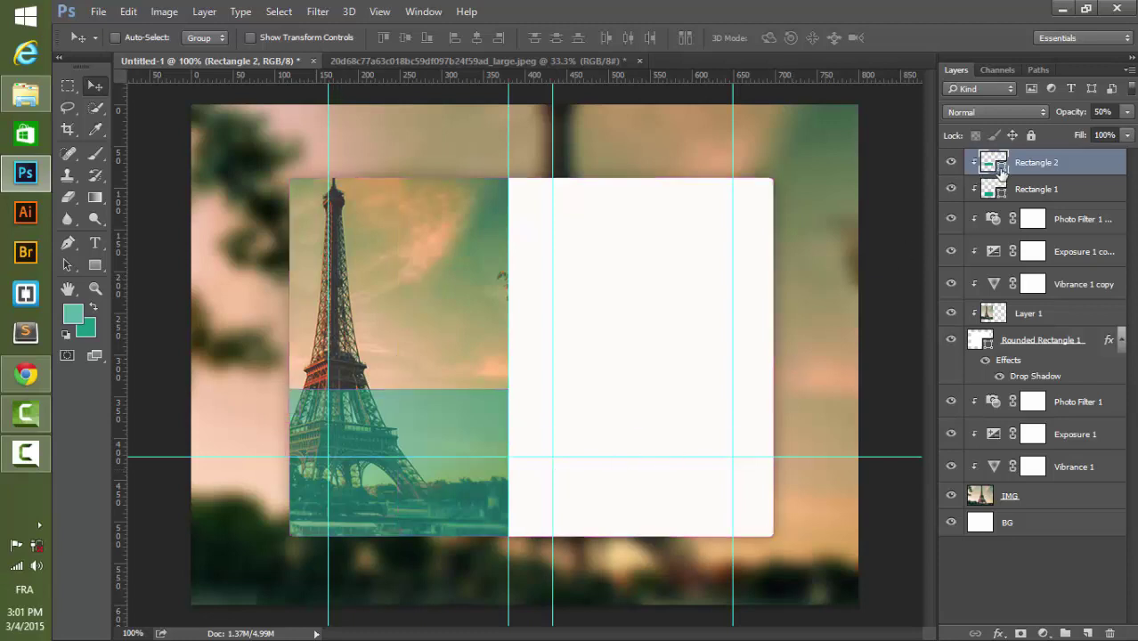
double_click(995, 165)
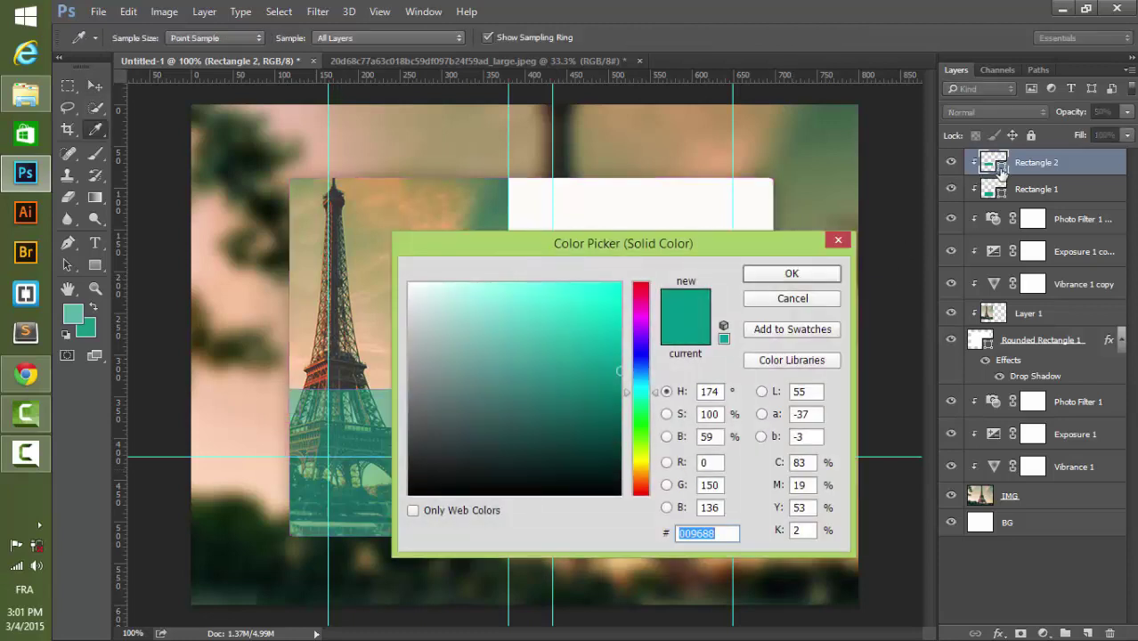
text(58)
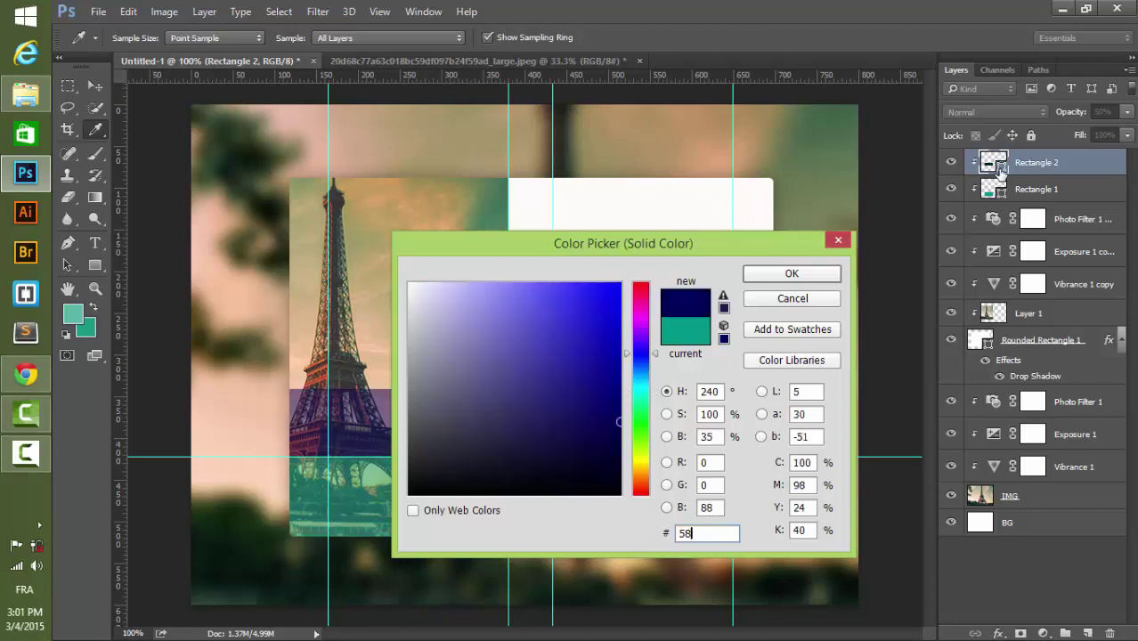
text(b2)
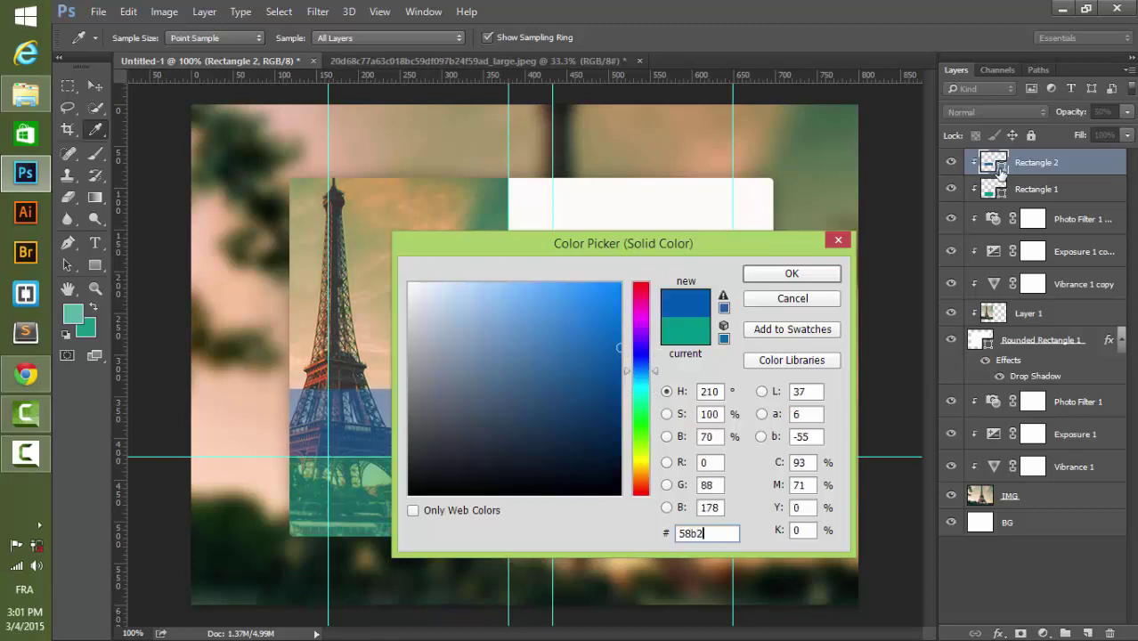
text(a6)
click(816, 272)
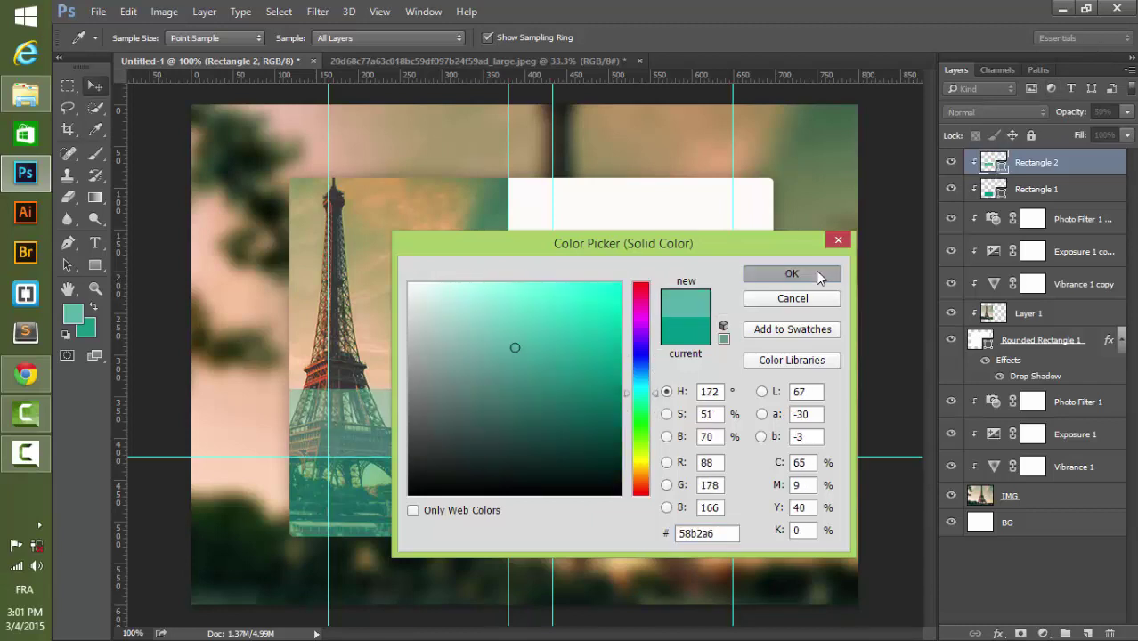
key(ctrl+h)
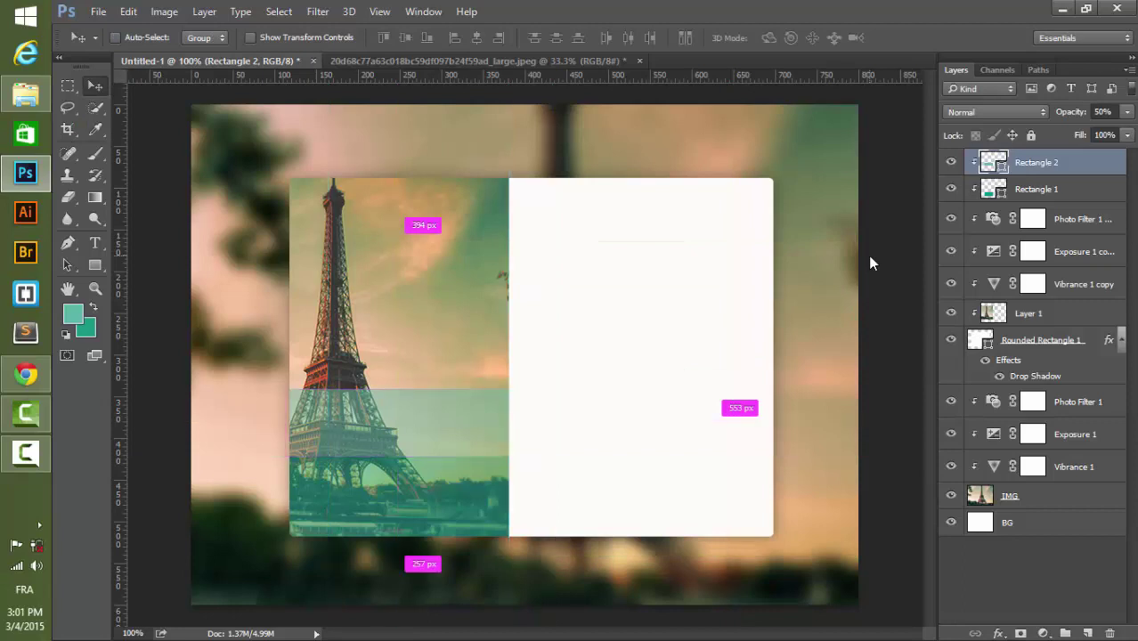
key(ctrl+h)
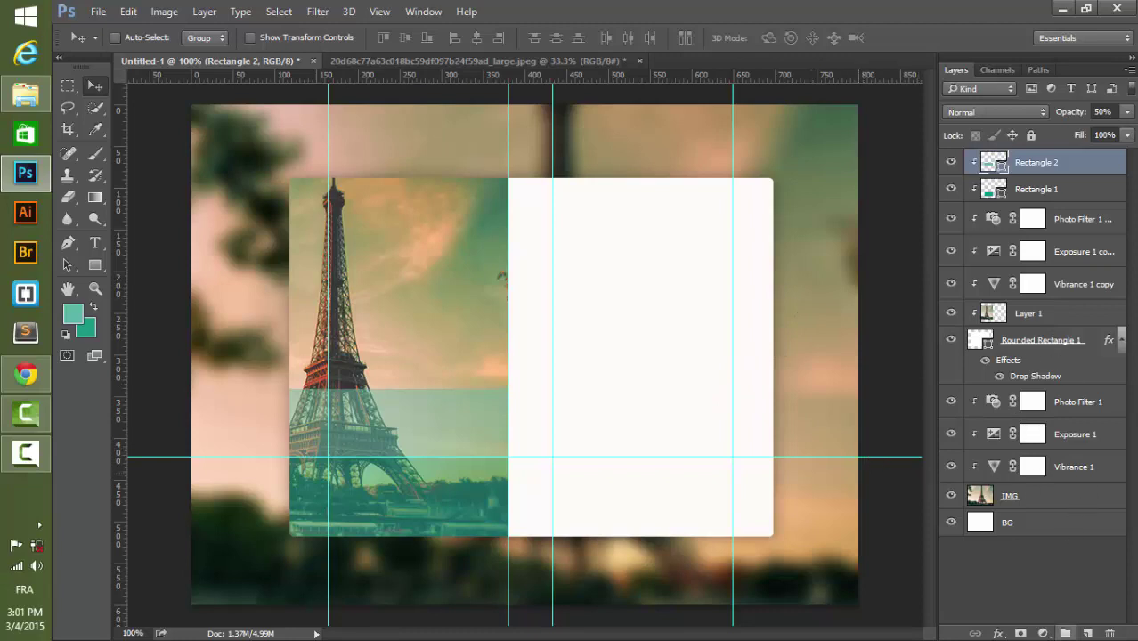
- Add Layer 2 and ready the Gradient tool with a white (ffffff) foreground
click(1087, 633)
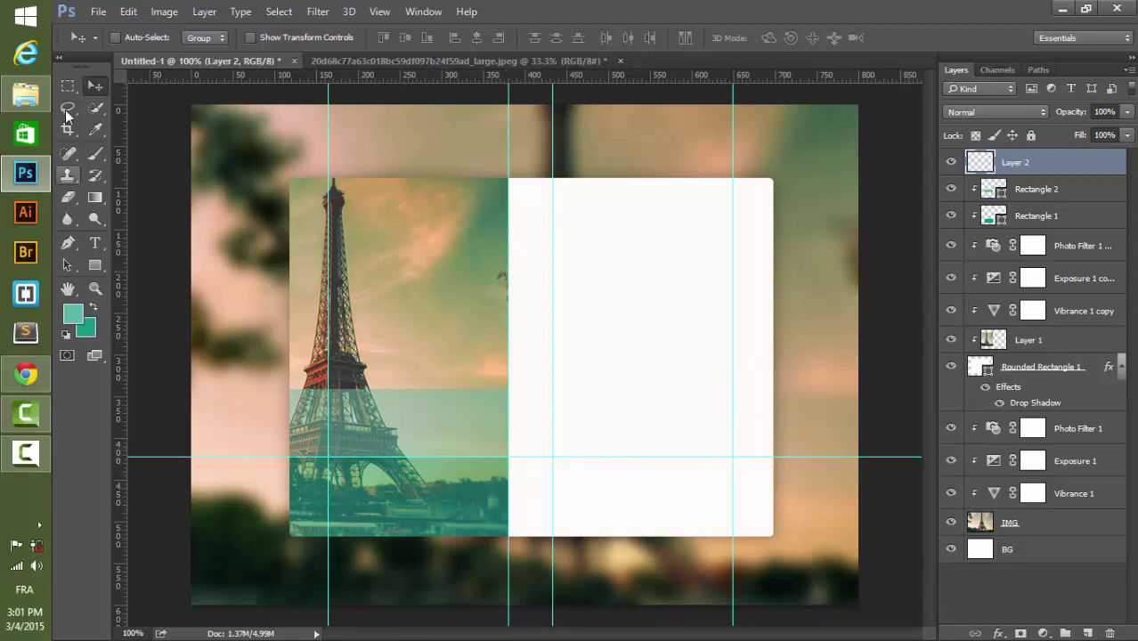
click(68, 89)
click(94, 86)
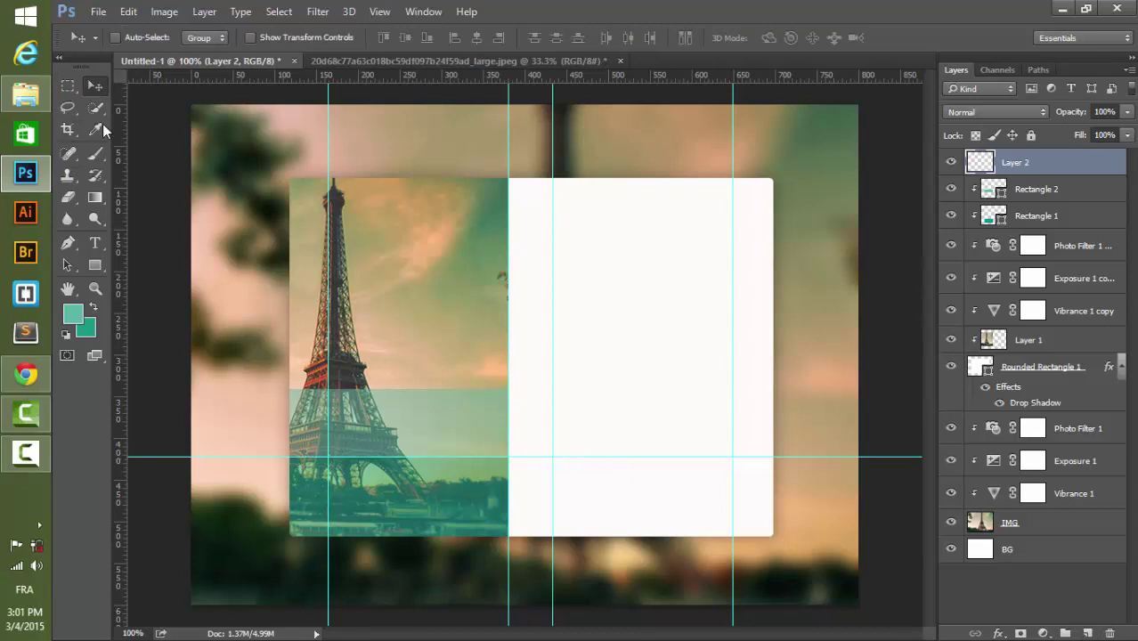
click(101, 196)
click(73, 313)
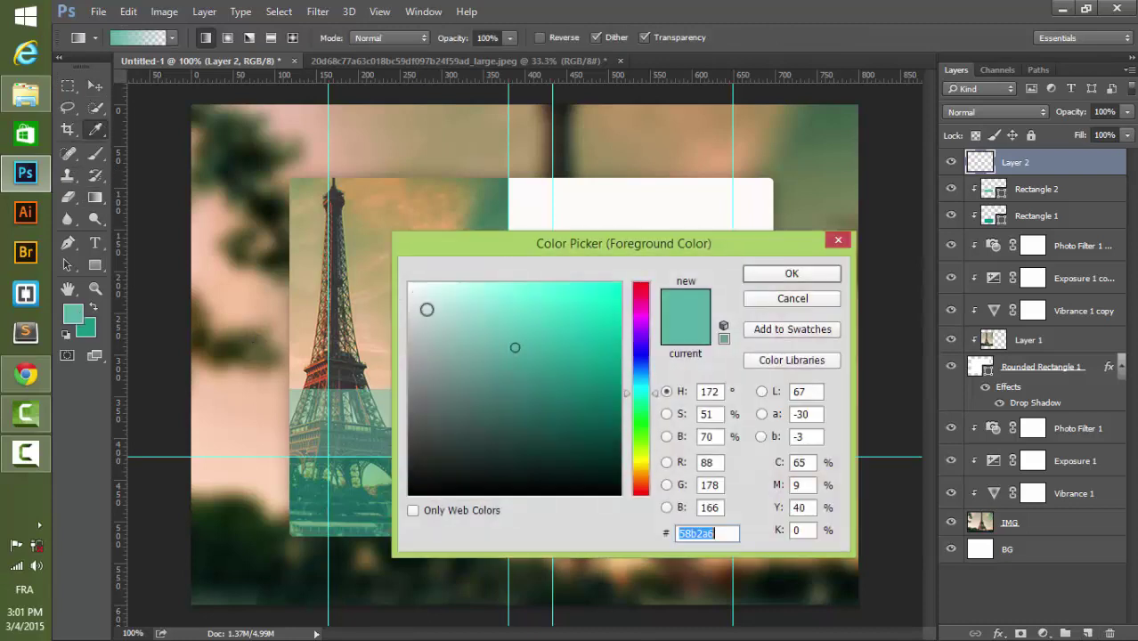
text(ffffff)
click(791, 274)
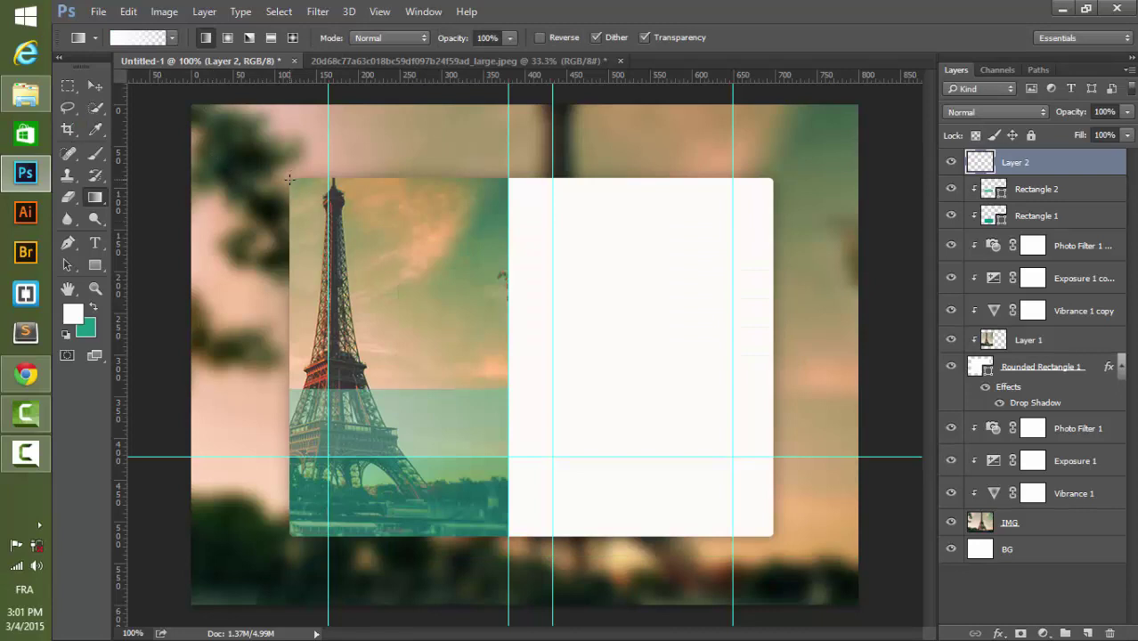
- Draw a white-to-transparent gradient from the photo's top-left, clip it, and set 40% opacity
drag(289, 180, 480, 364)
drag(376, 303, 375, 303)
drag(289, 182, 533, 396)
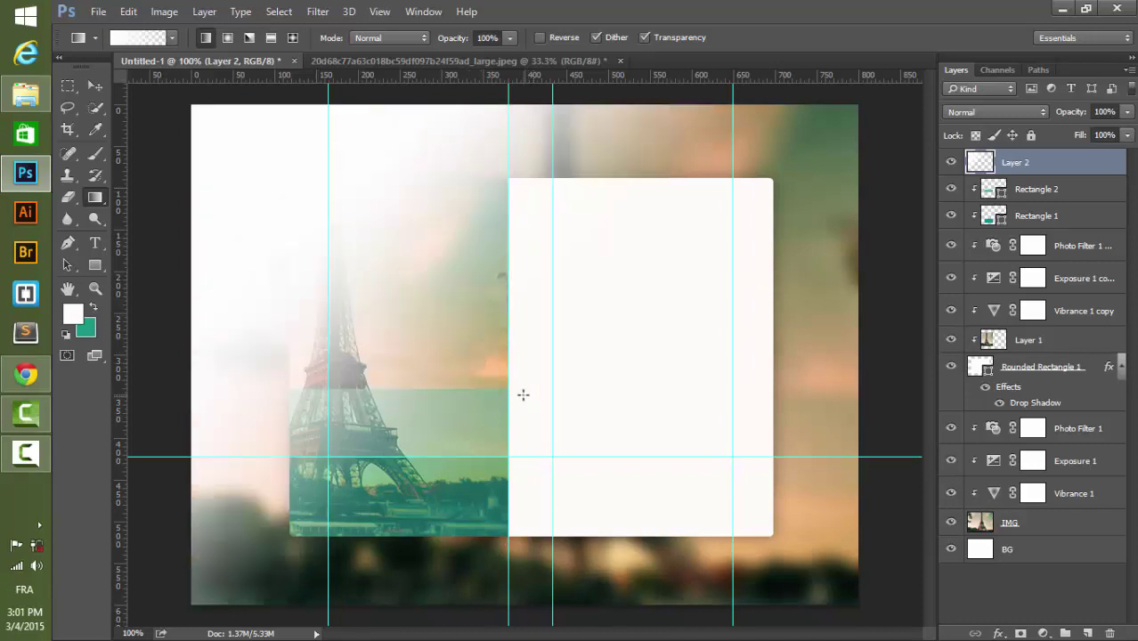
right_click(1016, 166)
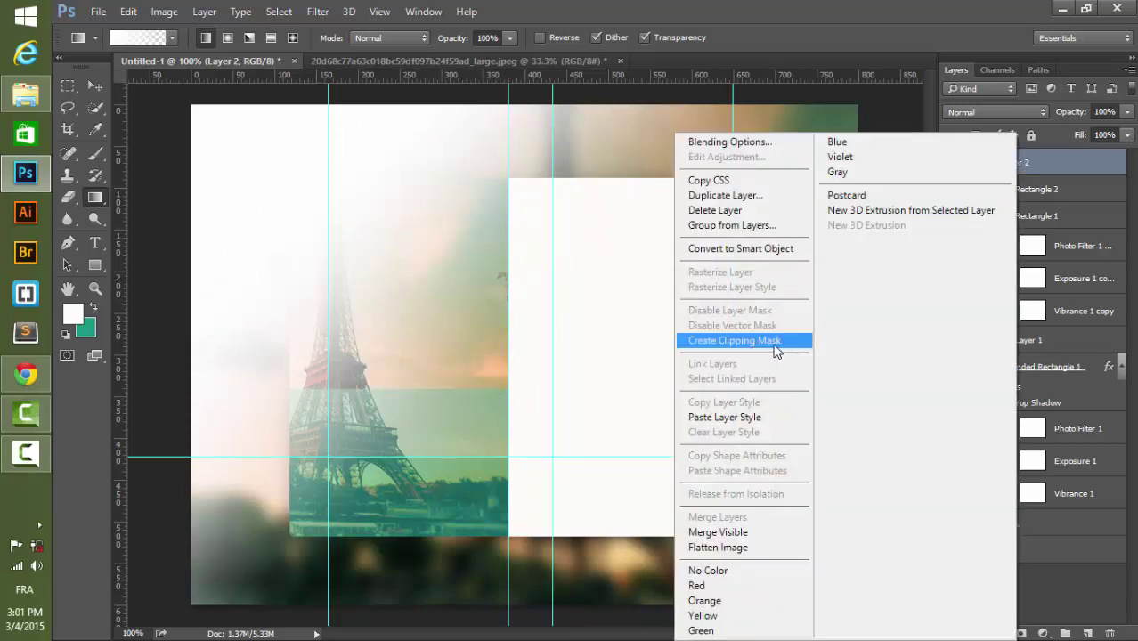
click(773, 347)
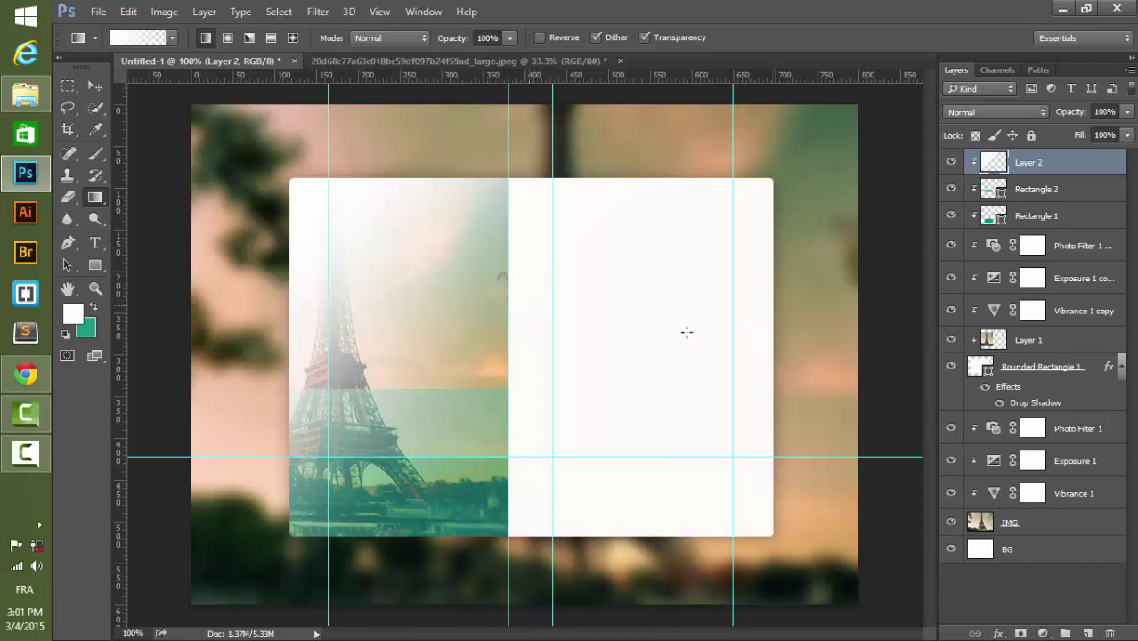
click(1100, 112)
text(5)
text(0)
key(Return)
key(Return)
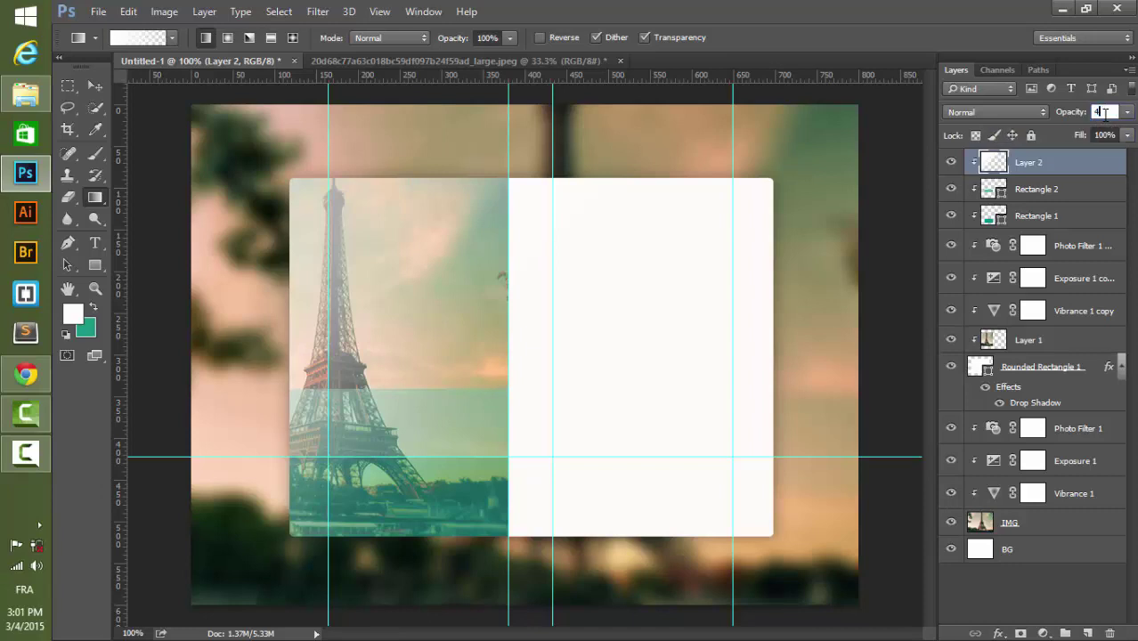
key(Return)
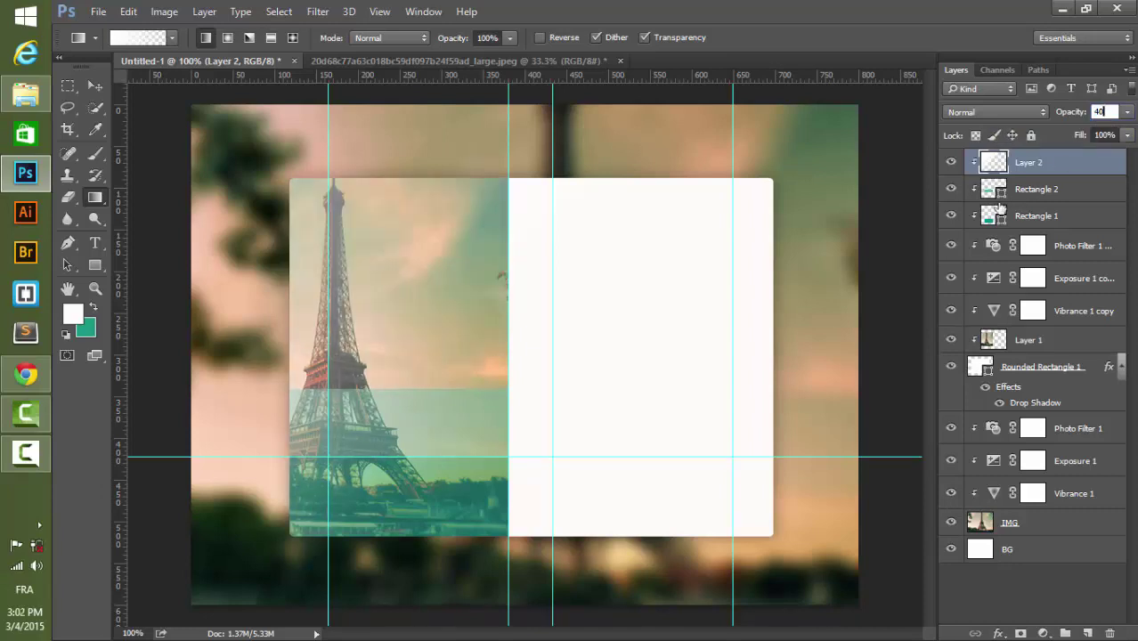
click(100, 86)
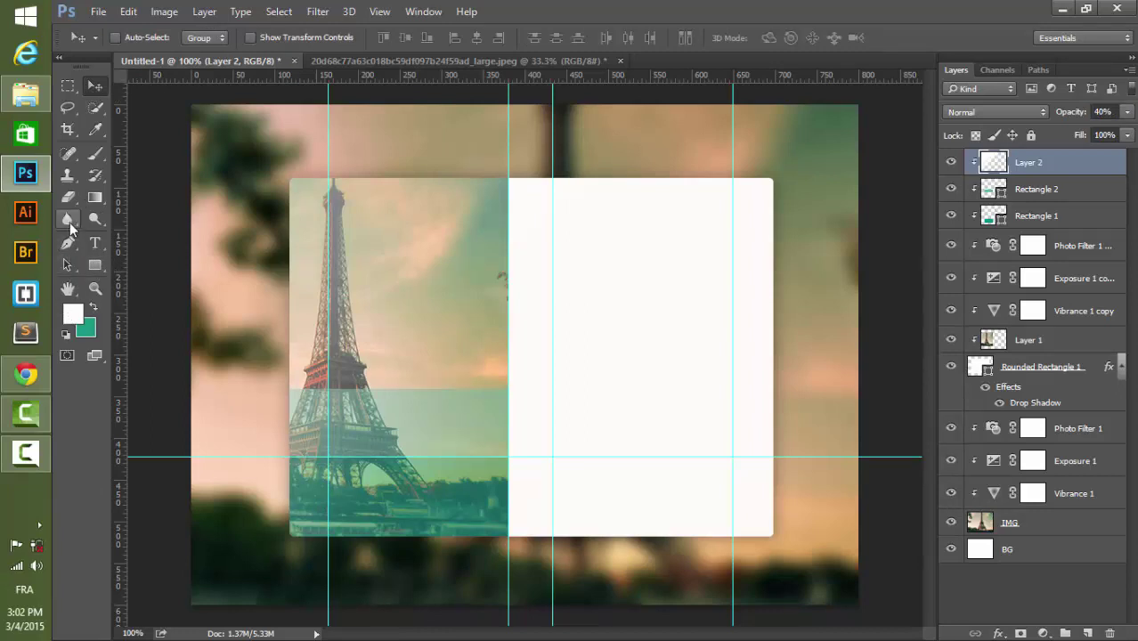
- Softly erase parts of Layer 2 with a 0%-hardness eraser sized about 198–359 px
click(67, 196)
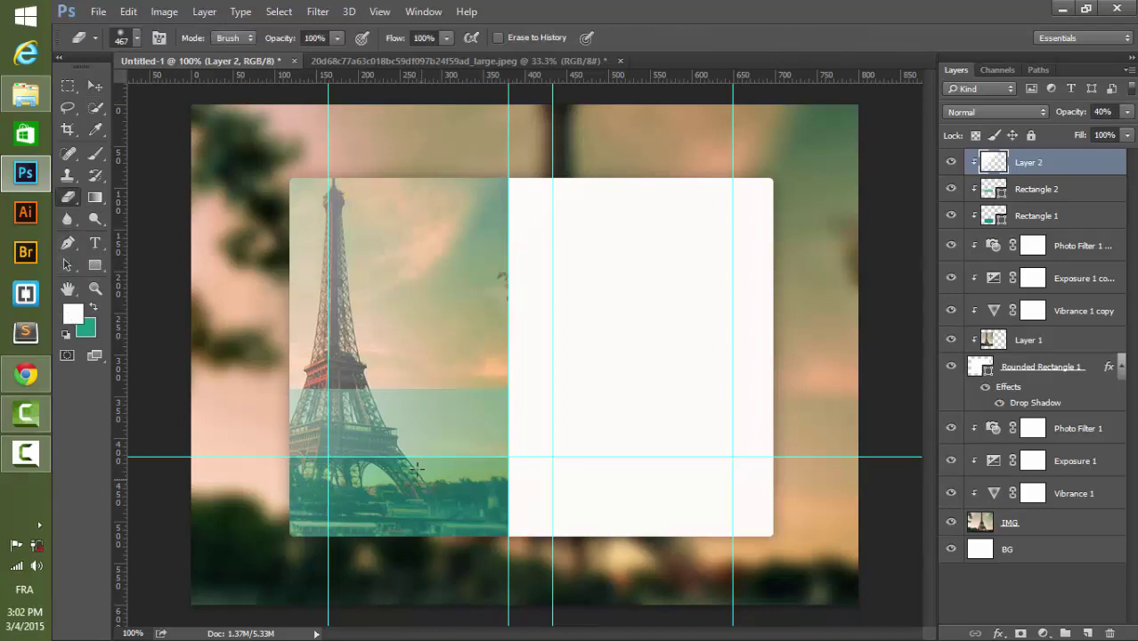
click(141, 40)
click(175, 130)
drag(176, 129, 172, 130)
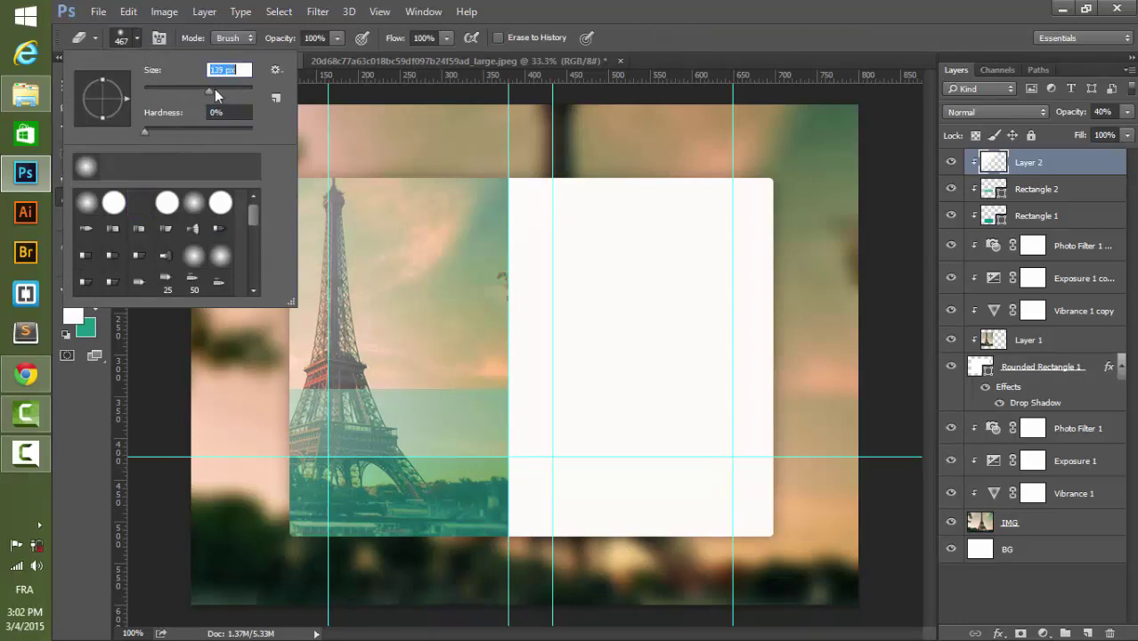
drag(239, 90, 245, 91)
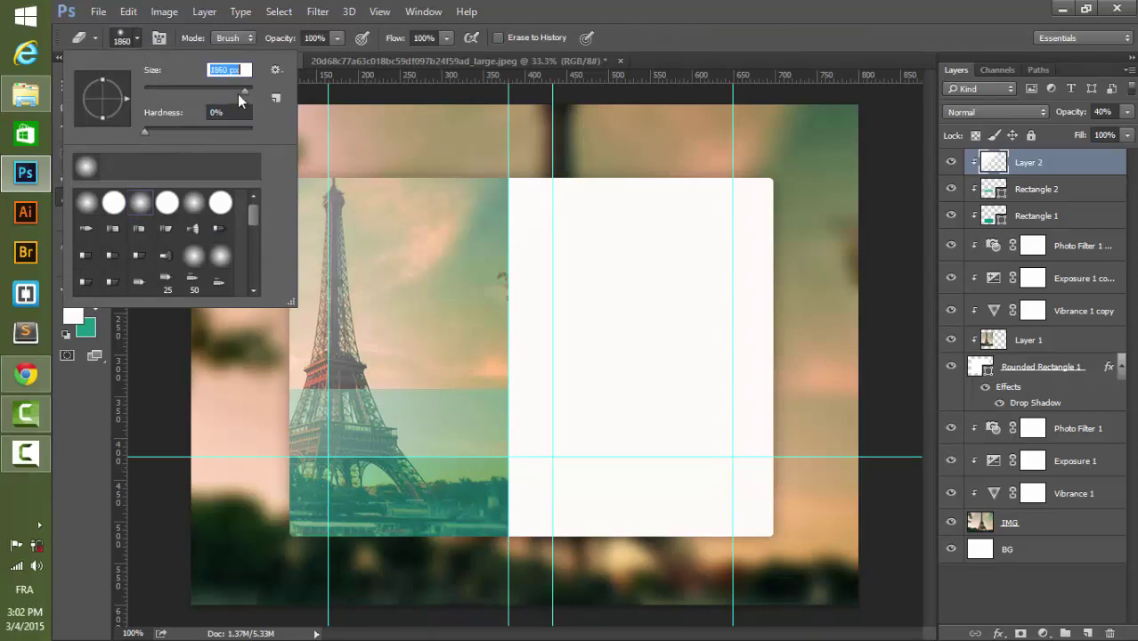
drag(238, 93, 224, 88)
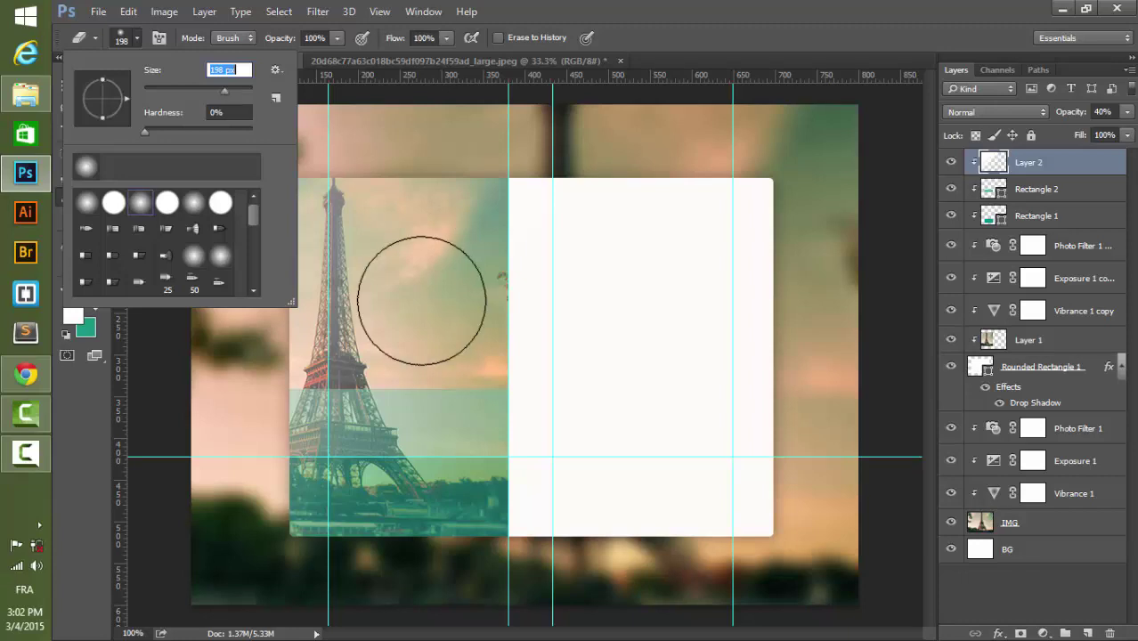
key(Return)
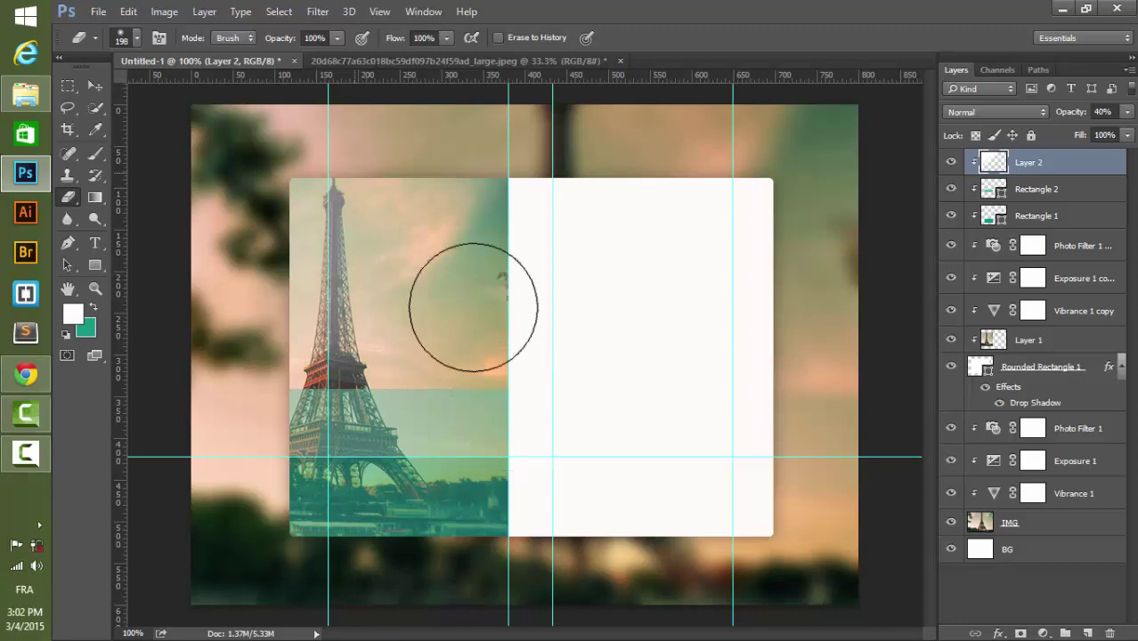
click(136, 38)
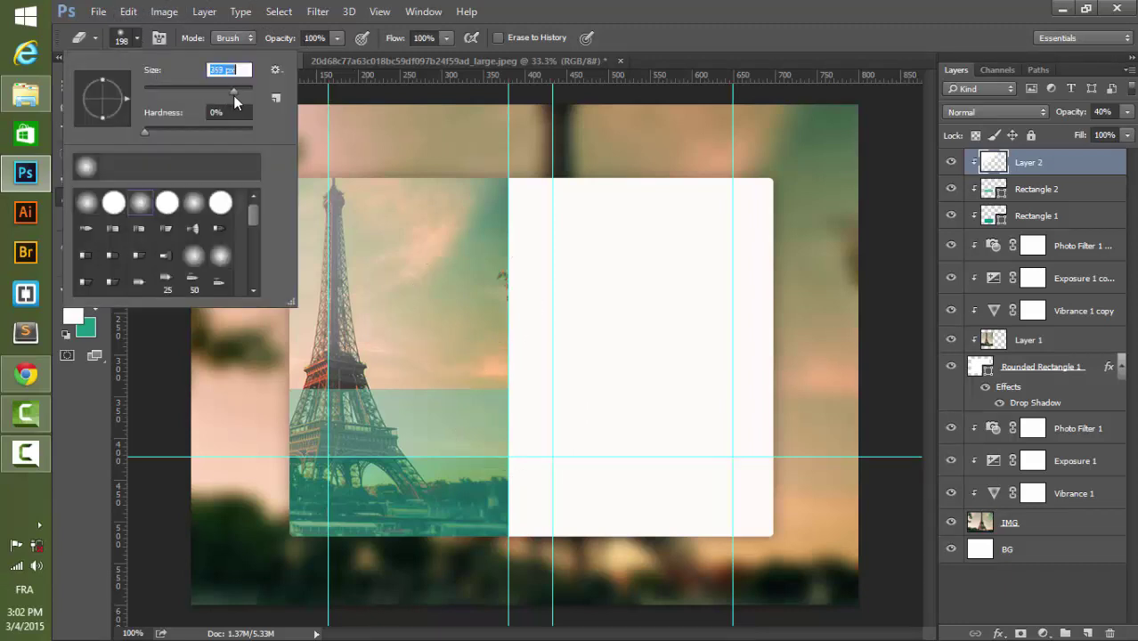
key(Return)
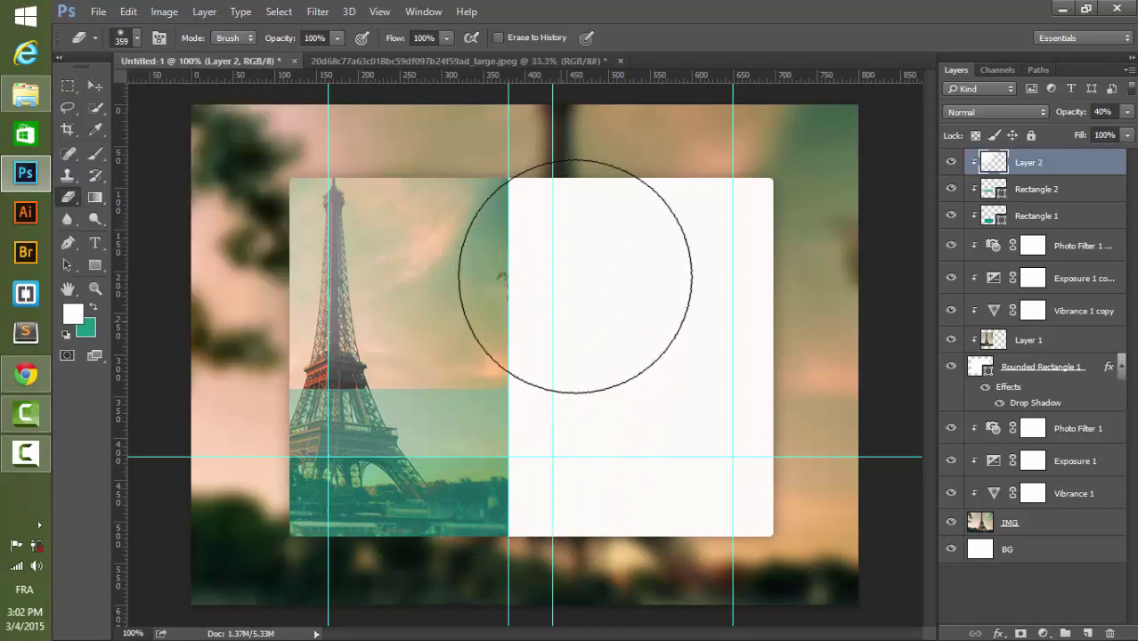
- Duplicate Layer 2 as a clipped Layer 2 copy and lower Layer 2's opacity to 30
key(v)
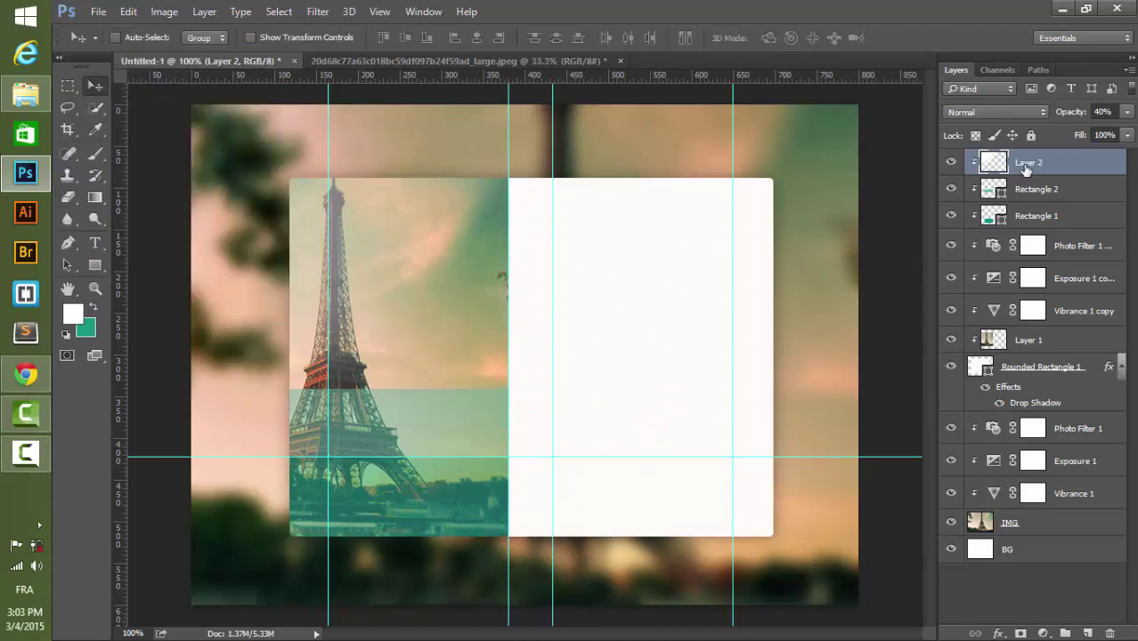
key(ctrl+j)
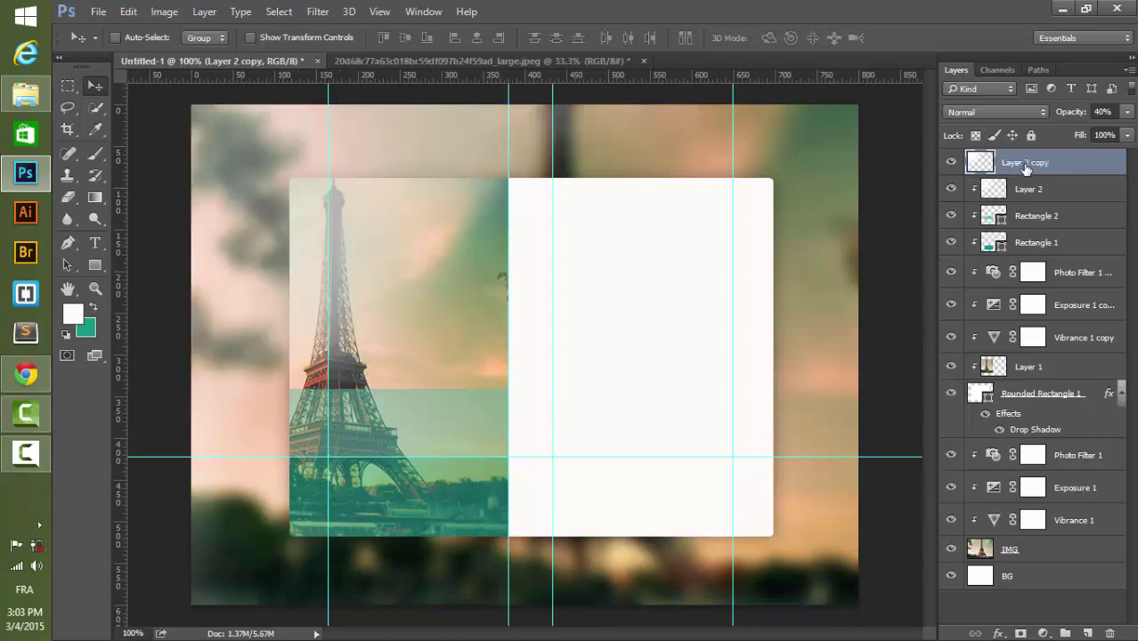
right_click(1026, 169)
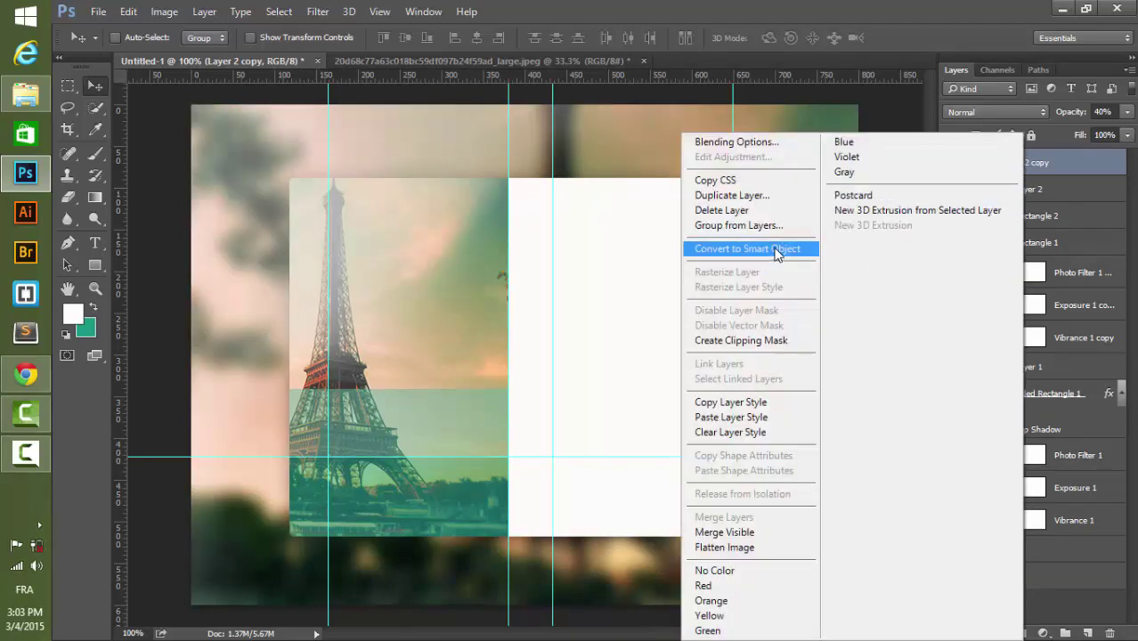
click(770, 341)
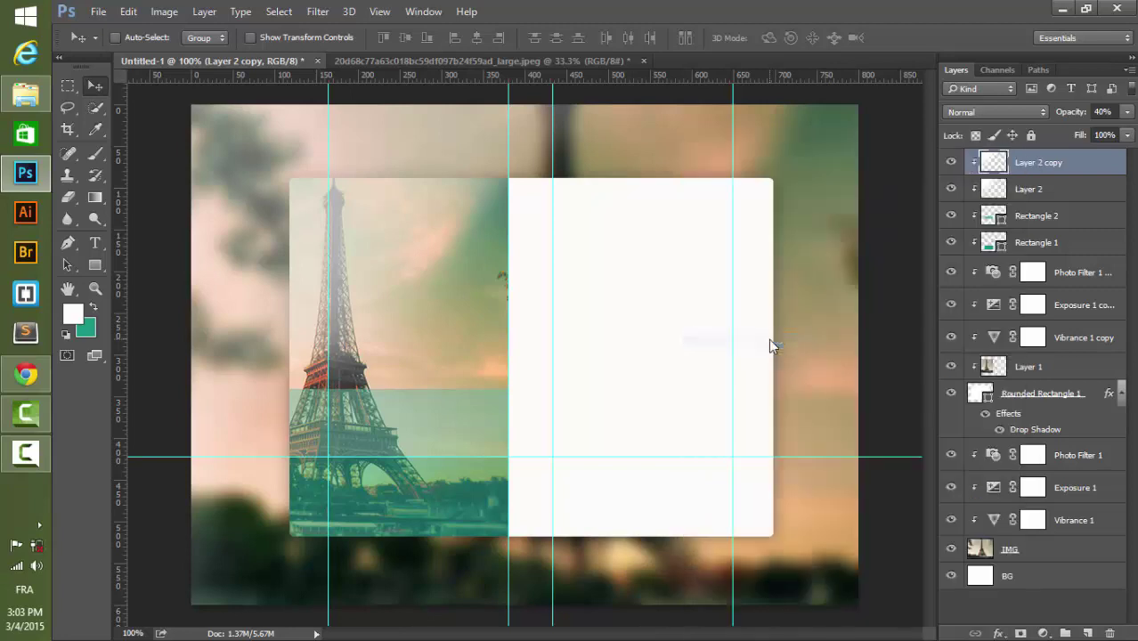
click(1059, 192)
click(1097, 111)
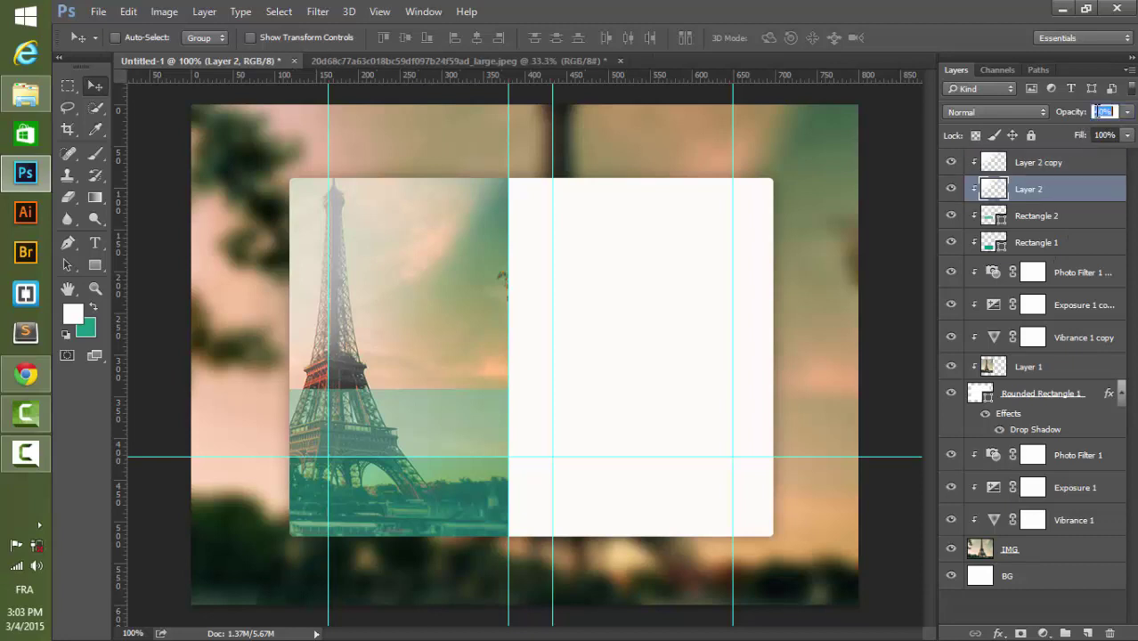
text(30)
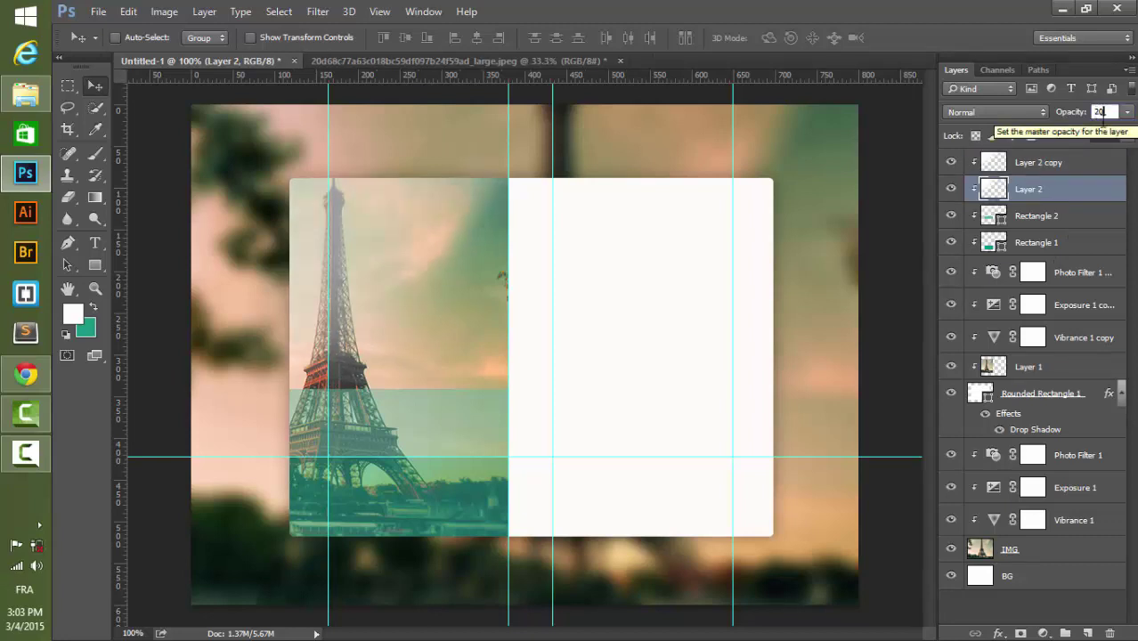
click(1086, 164)
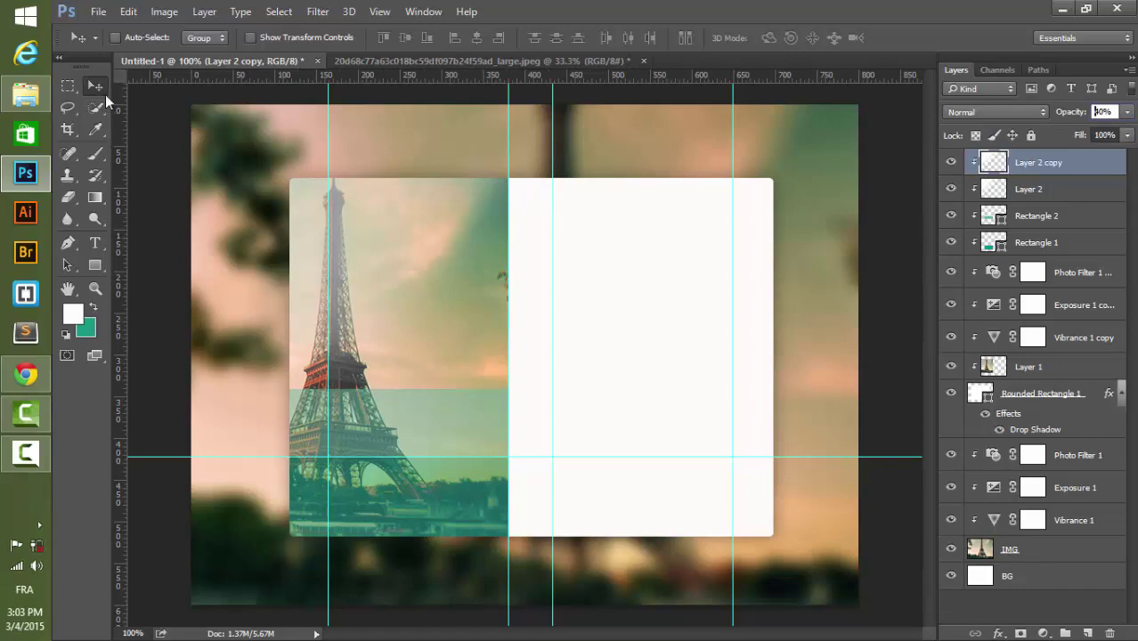
- Search Google for 'icon weather' in Chrome and open the Flaticon Weather Icons result
click(25, 373)
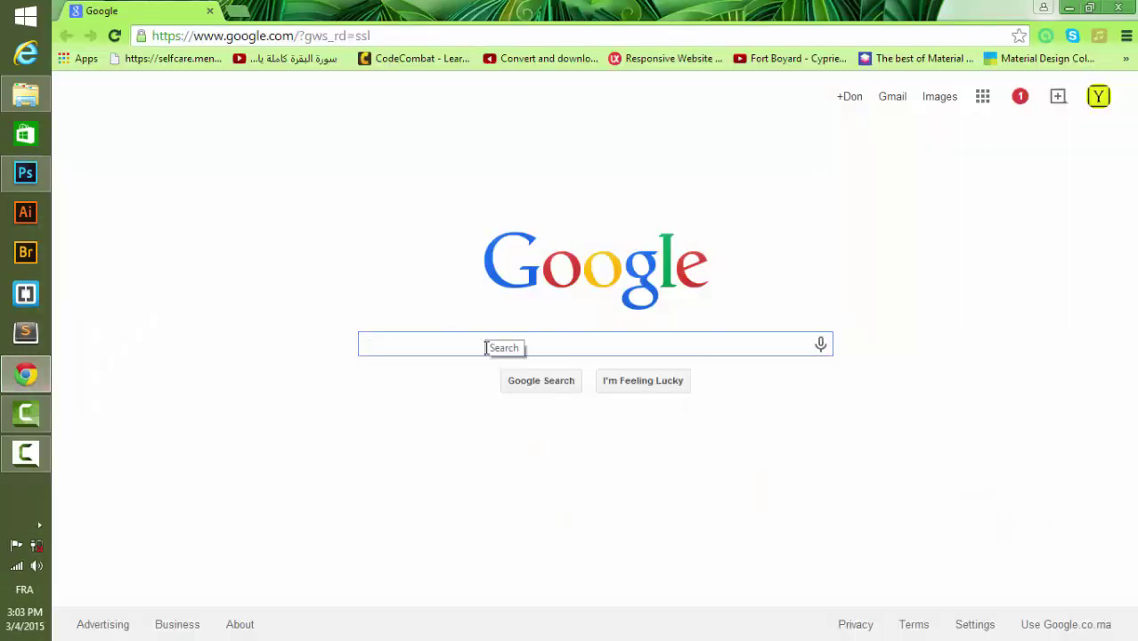
text(icon wea)
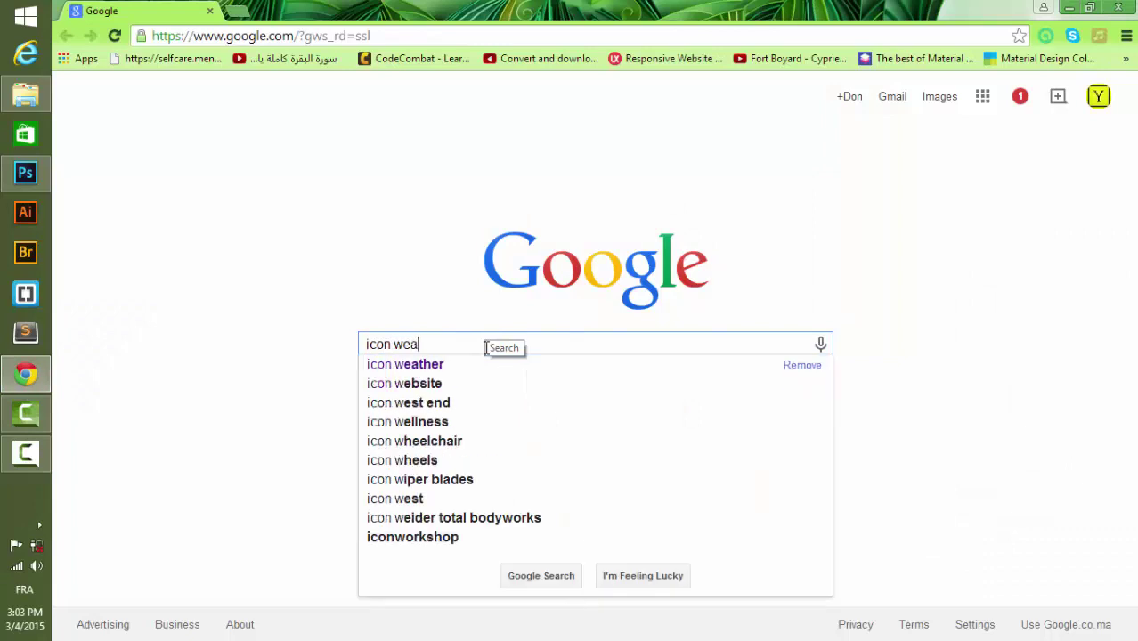
text(ther)
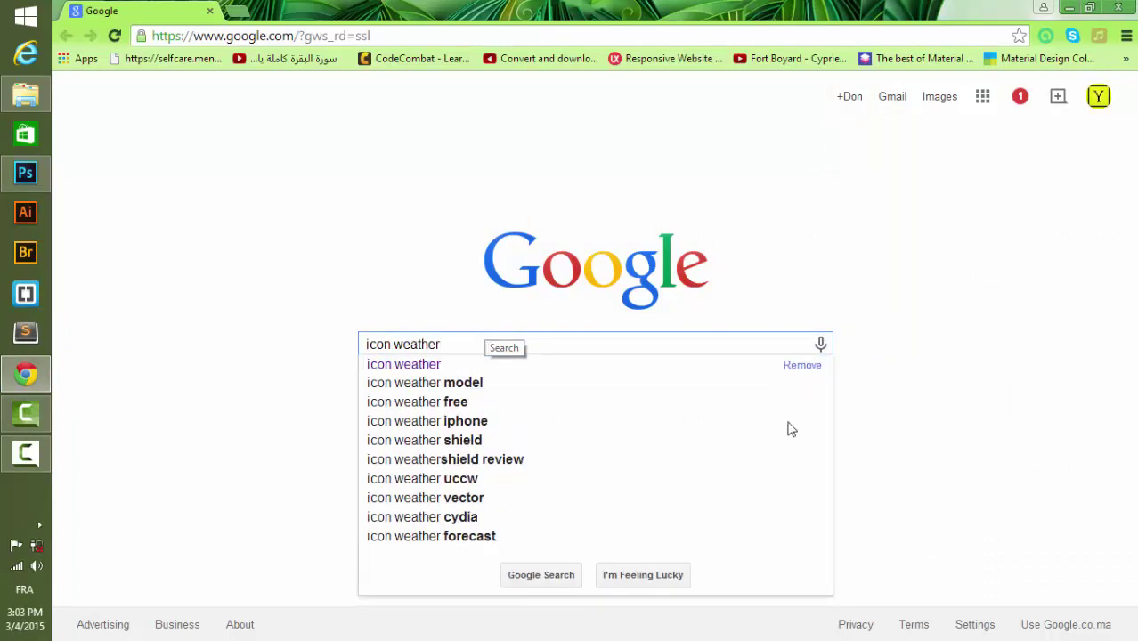
key(Return)
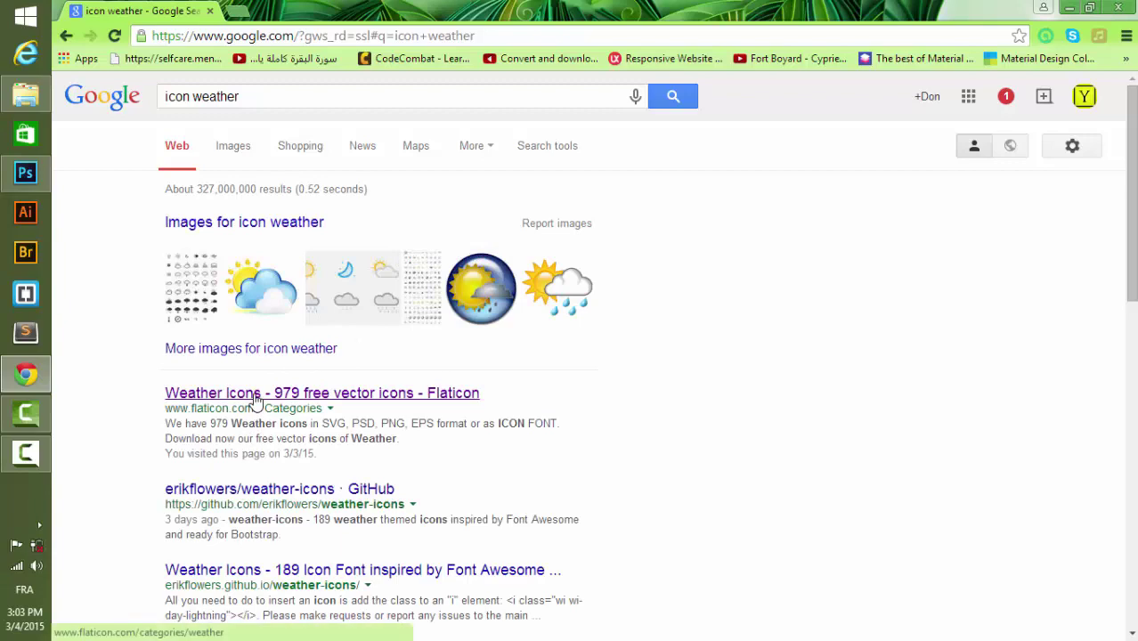
click(257, 396)
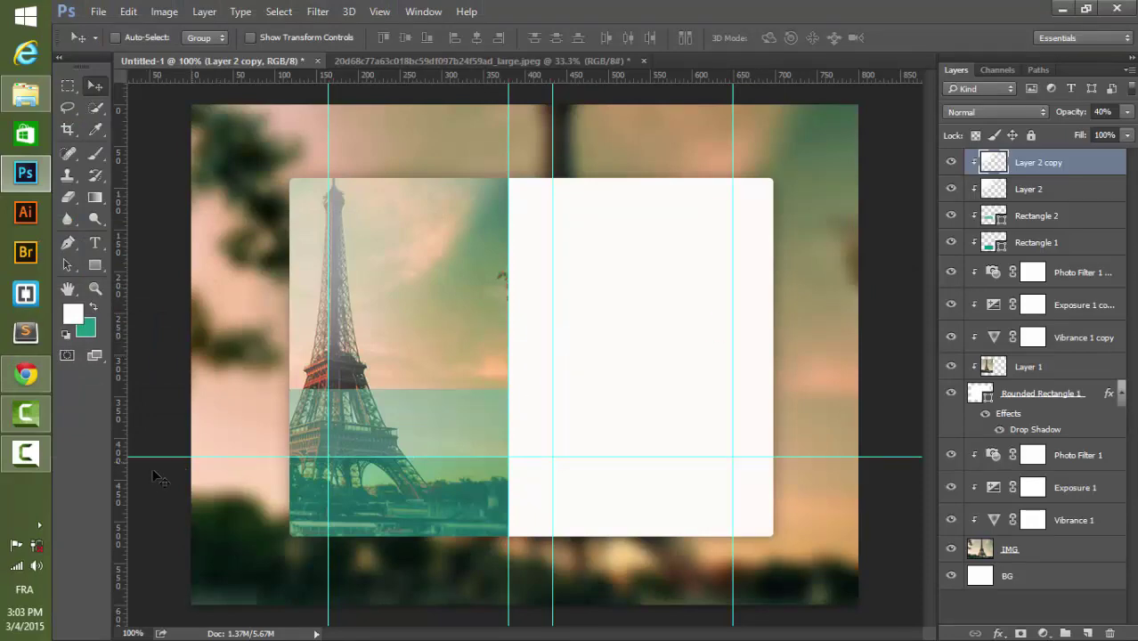
click(34, 382)
- Add the outline sun icon to My Icons and download it as a 128px PNG
click(24, 373)
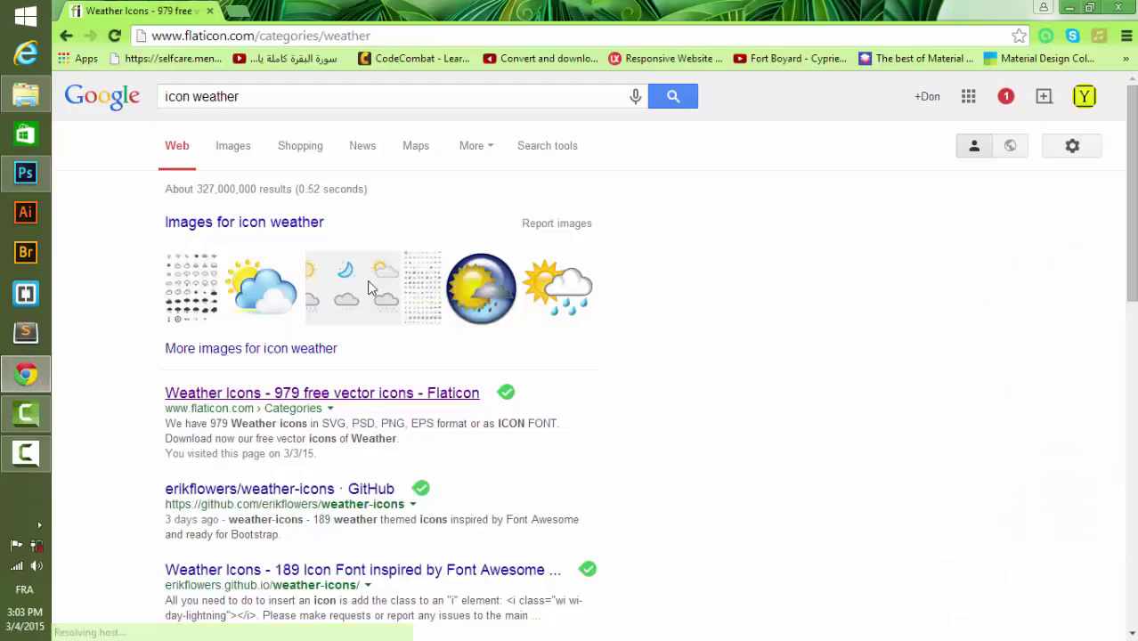
scroll(431, 279, down, 1)
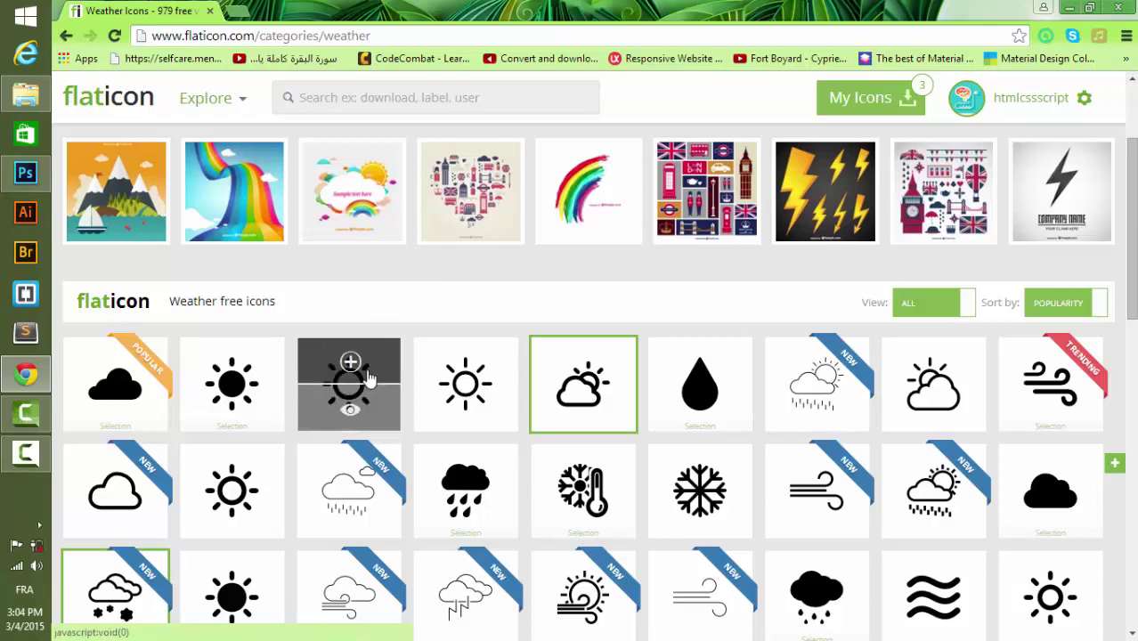
mouse_move(349, 383)
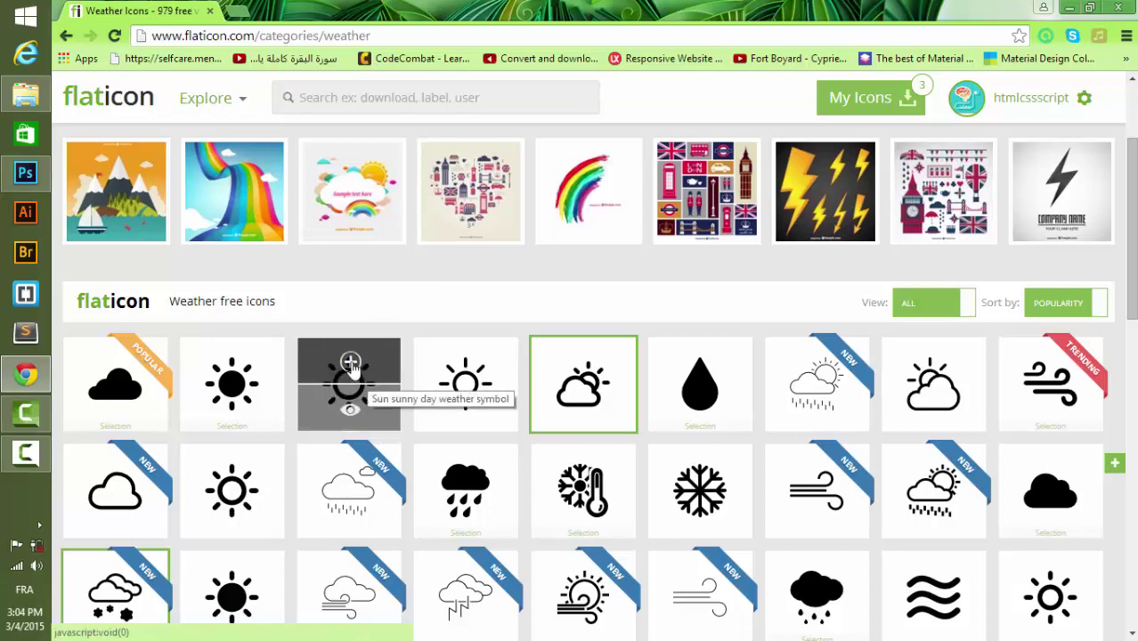
click(349, 364)
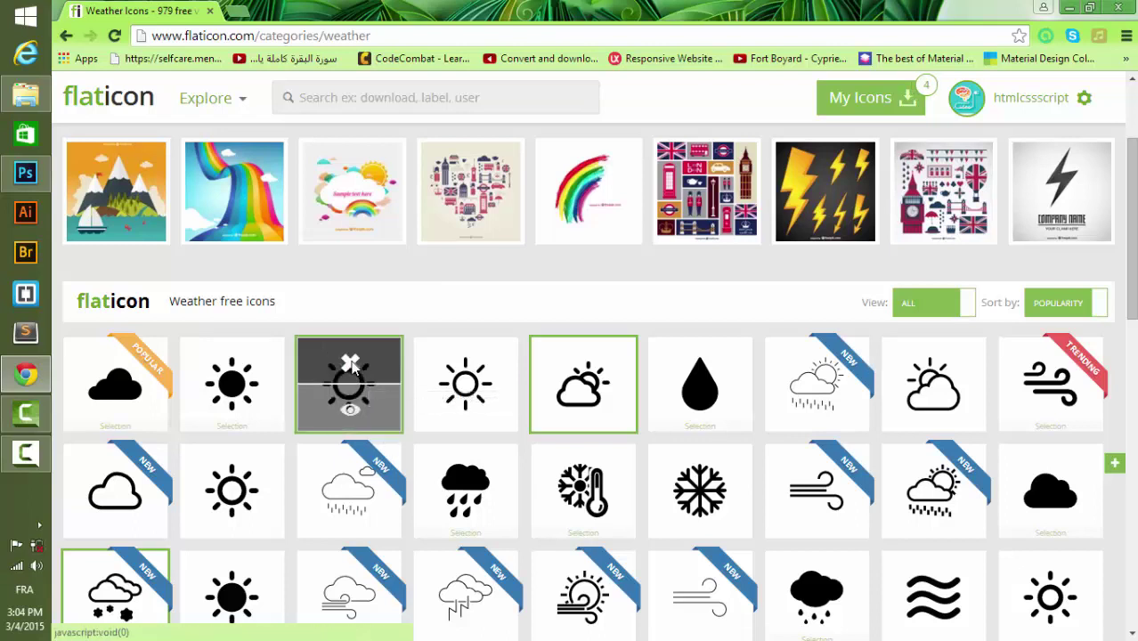
click(887, 97)
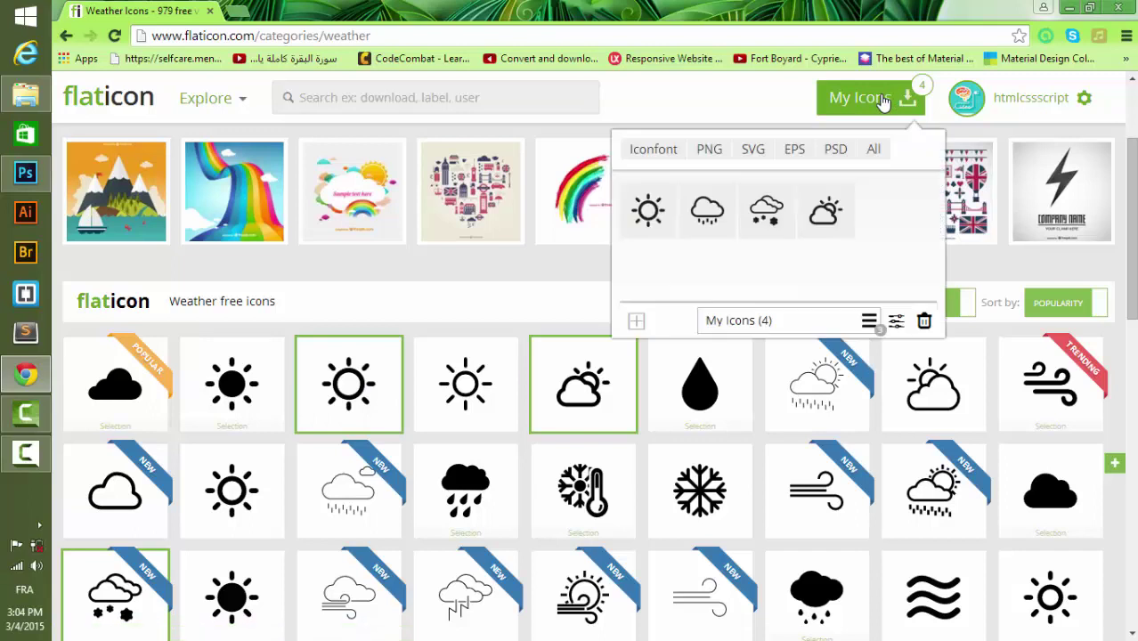
click(710, 151)
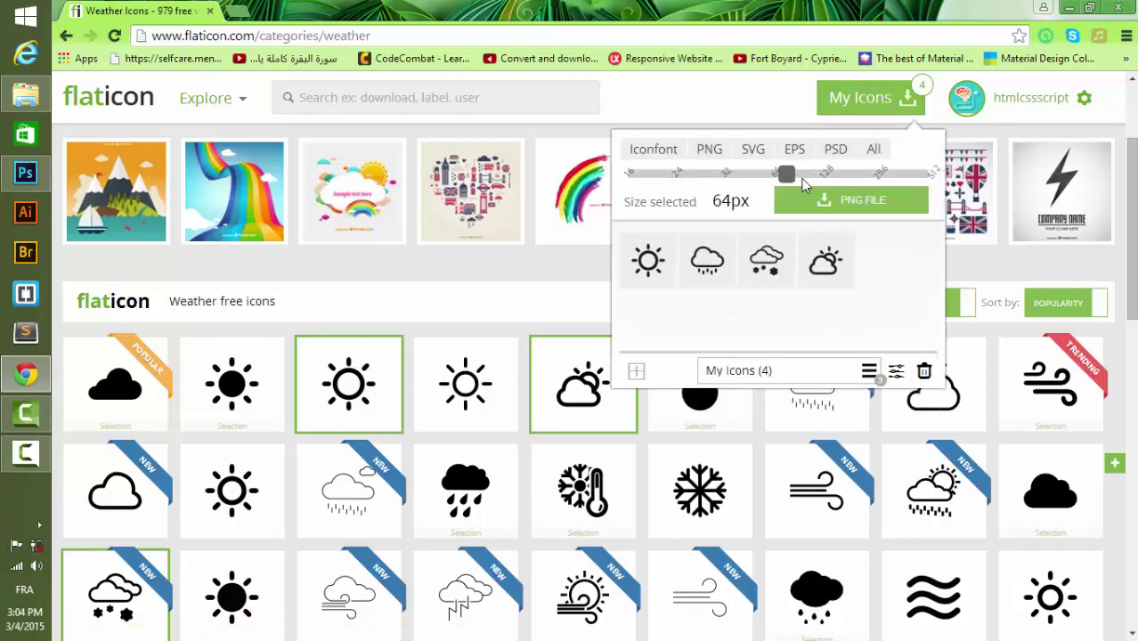
drag(801, 180, 852, 175)
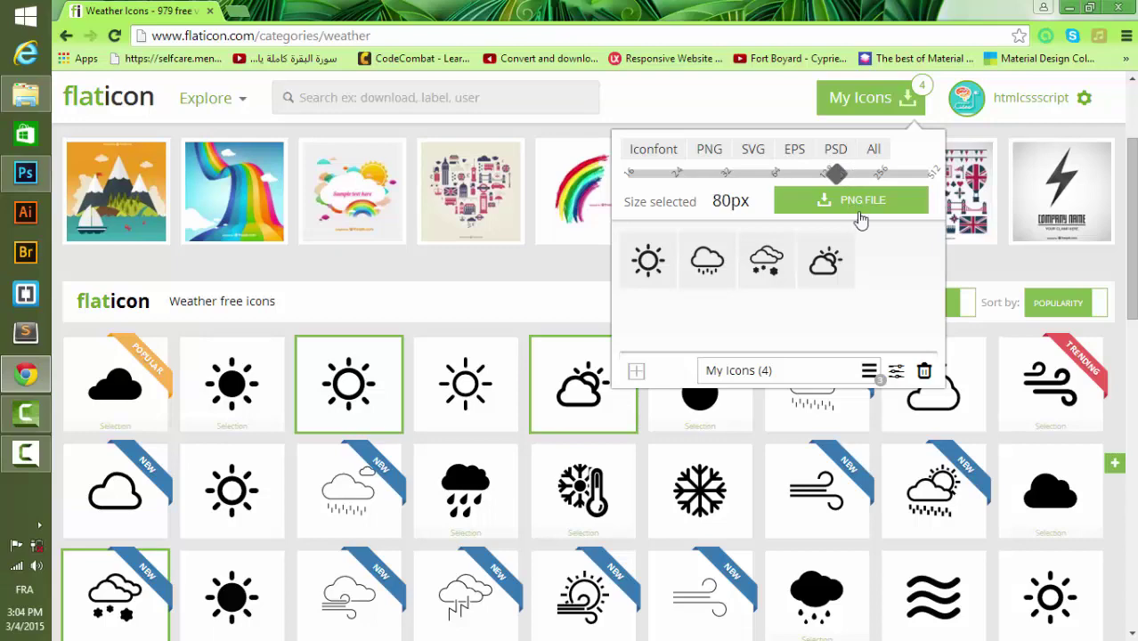
click(857, 204)
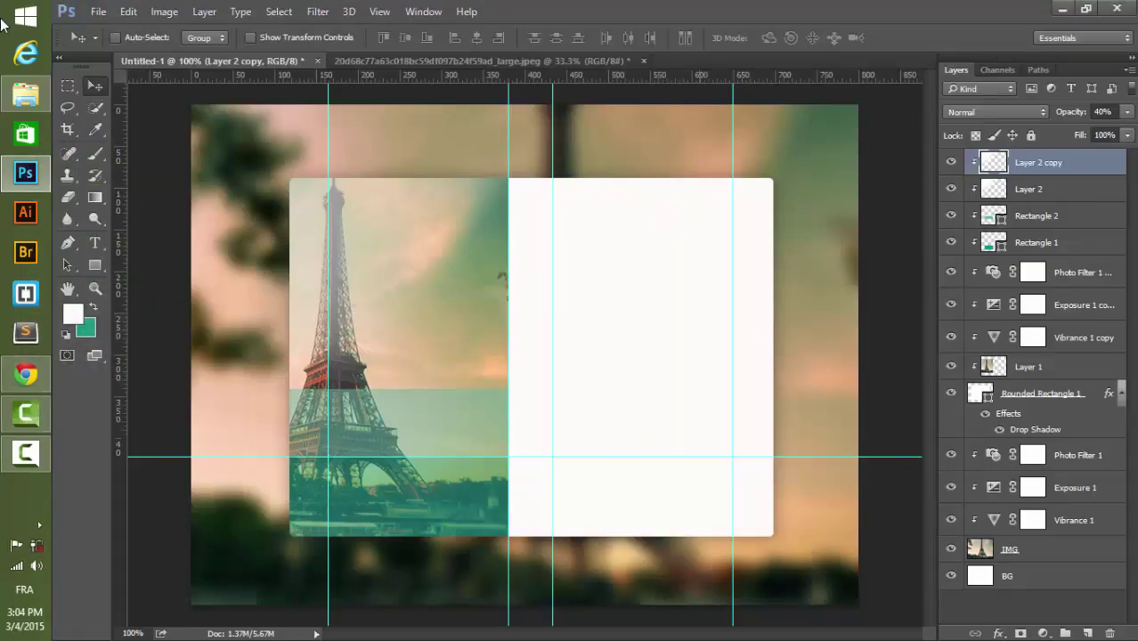
- Open the downloaded sun79.png from the Downloads folder as its own document
click(98, 10)
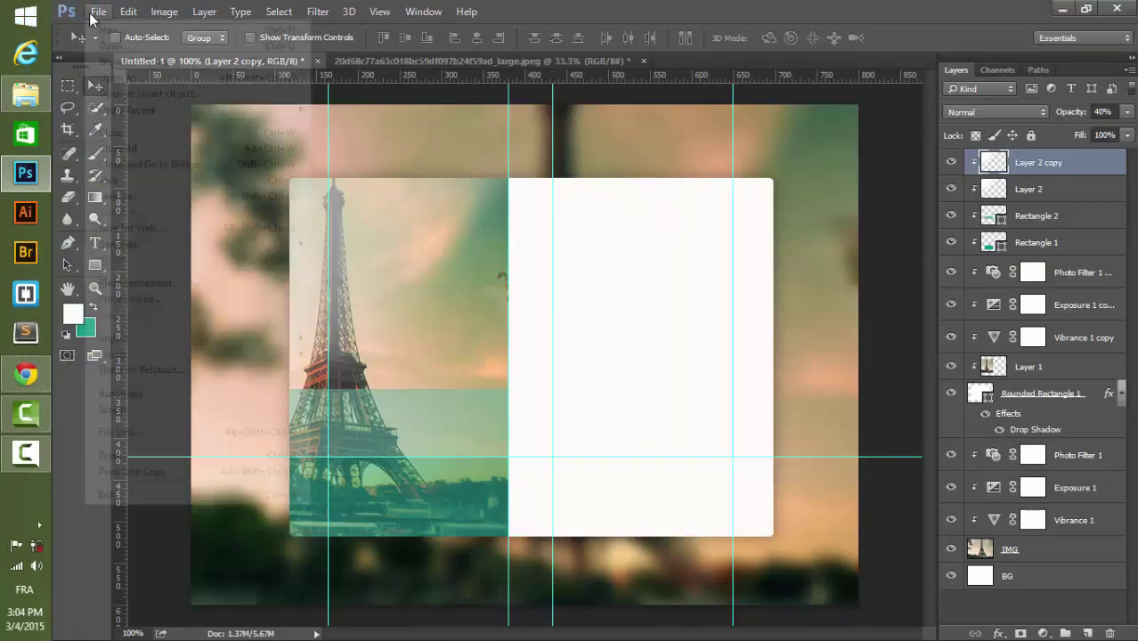
click(120, 45)
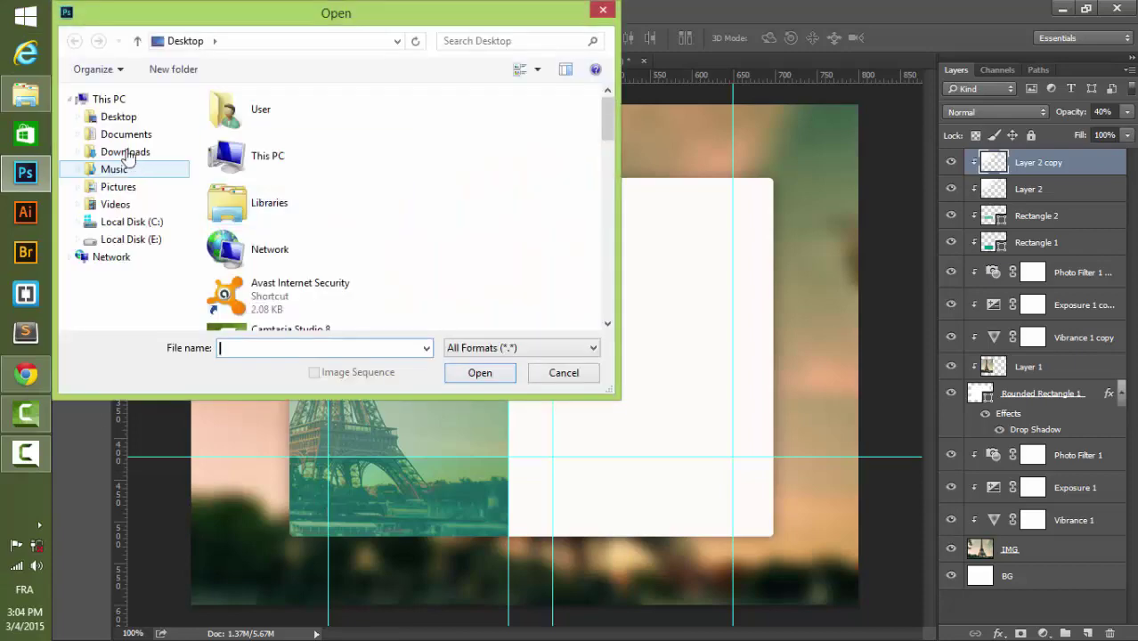
click(125, 152)
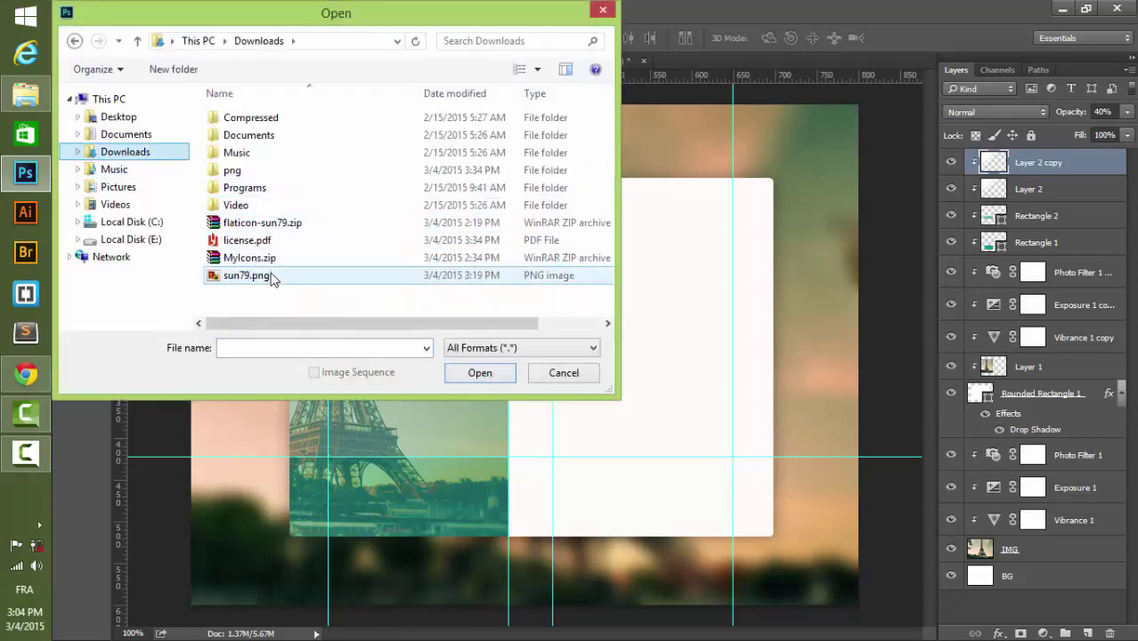
double_click(270, 274)
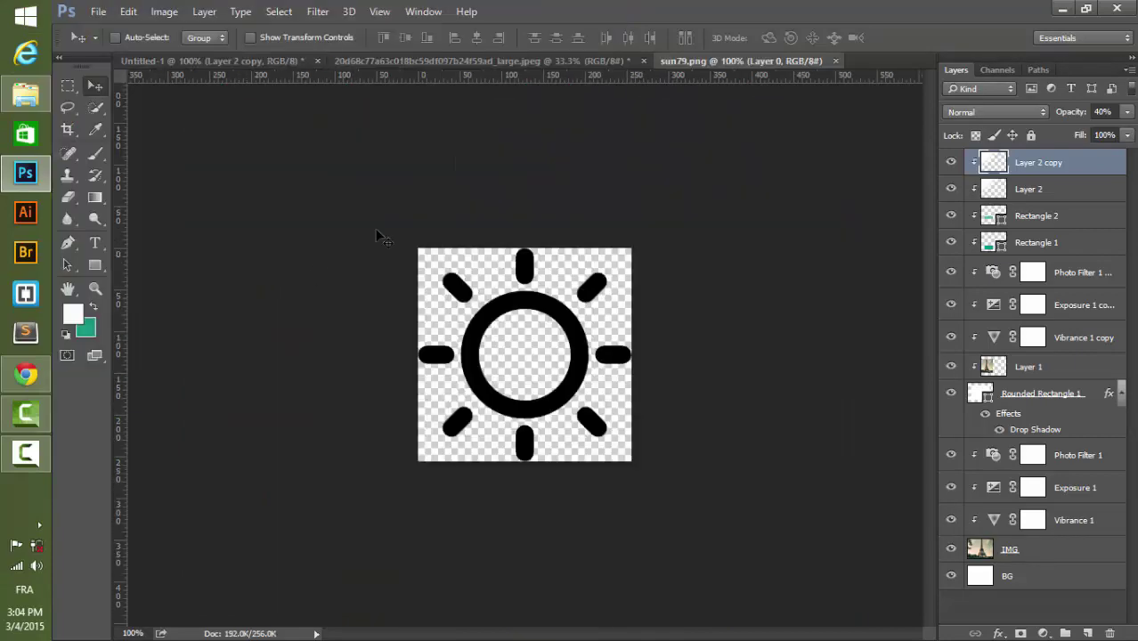
click(164, 11)
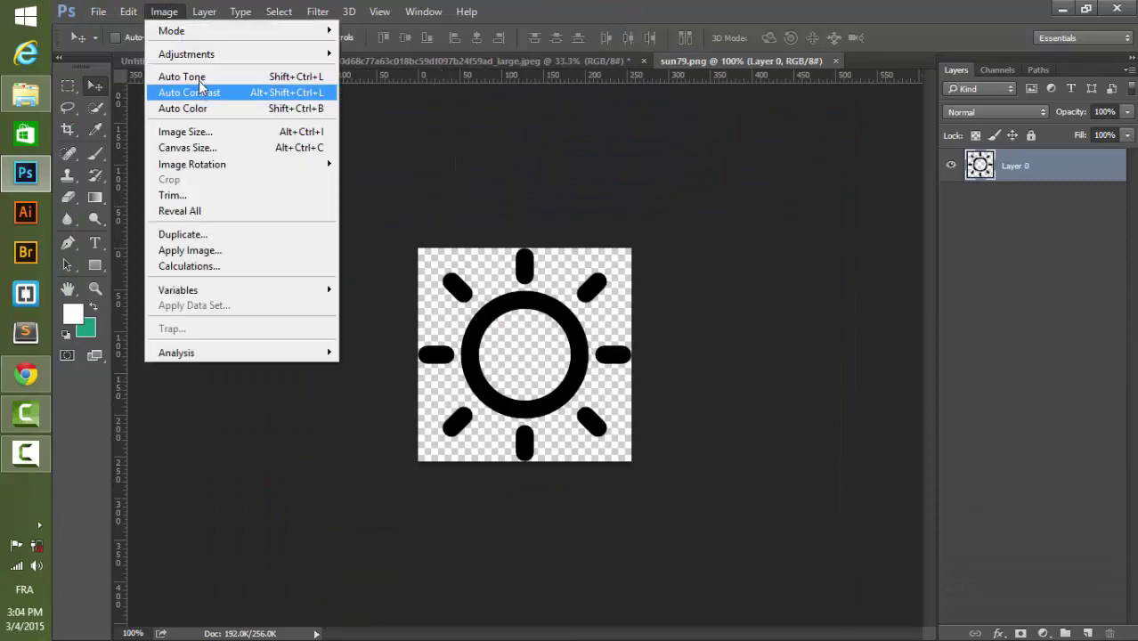
- Resize the sun icon to 180 px and drag it into the Untitled-1 card
click(185, 131)
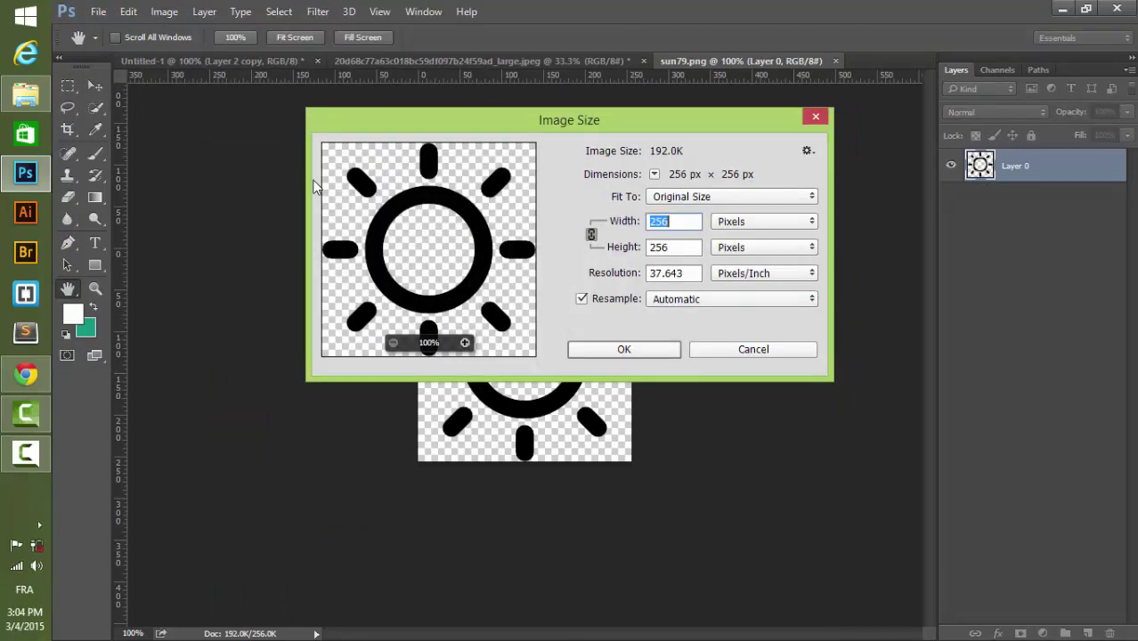
text(180)
click(622, 350)
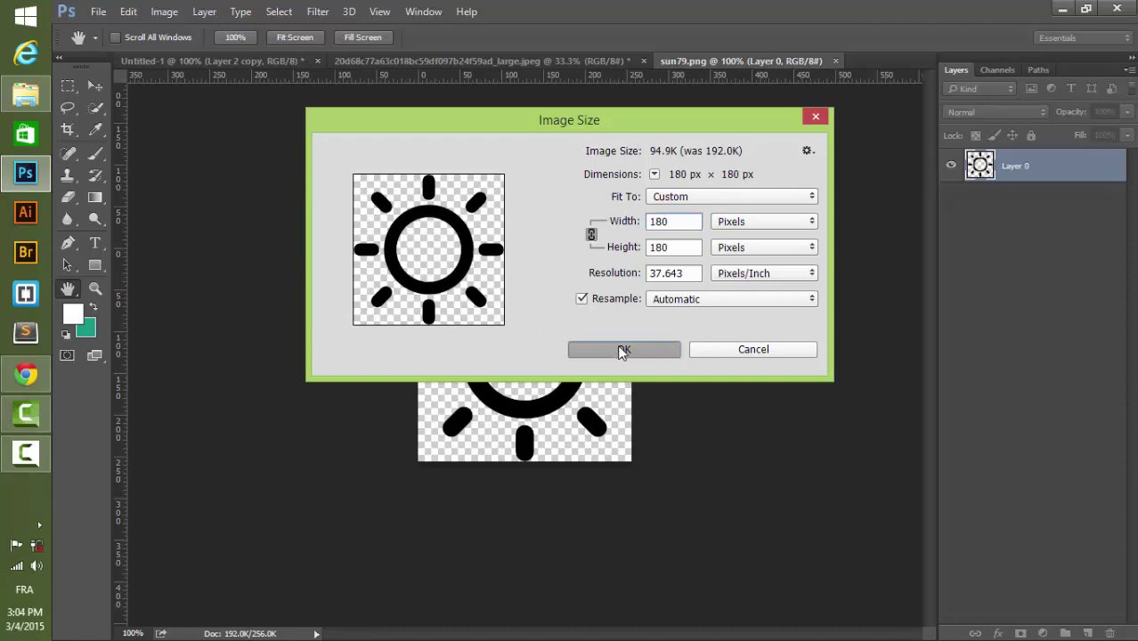
key(v)
mouse_move(545, 340)
mouse_down()
mouse_move(213, 79)
mouse_move(429, 300)
mouse_up()
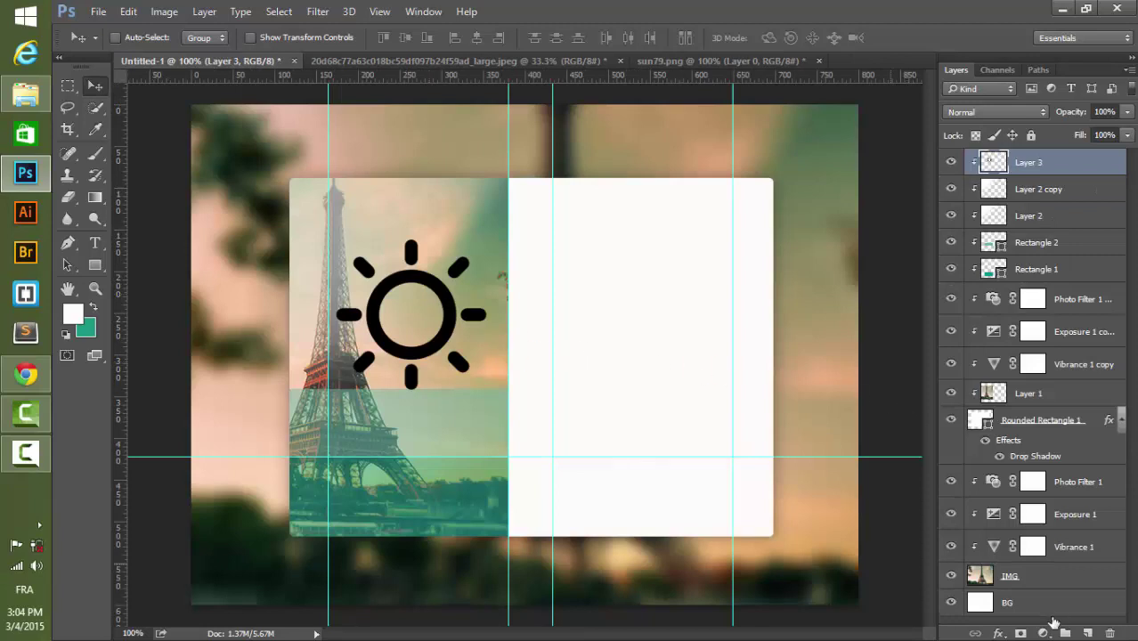
- Turn the sun icon white with an #ffffff Color Overlay
click(998, 633)
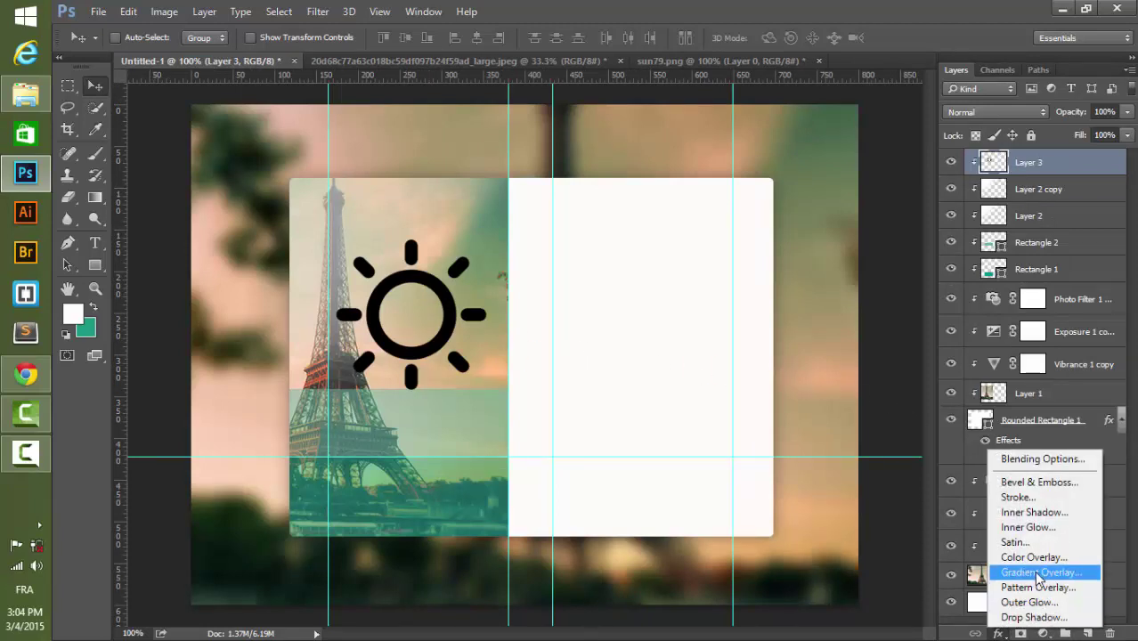
click(1035, 559)
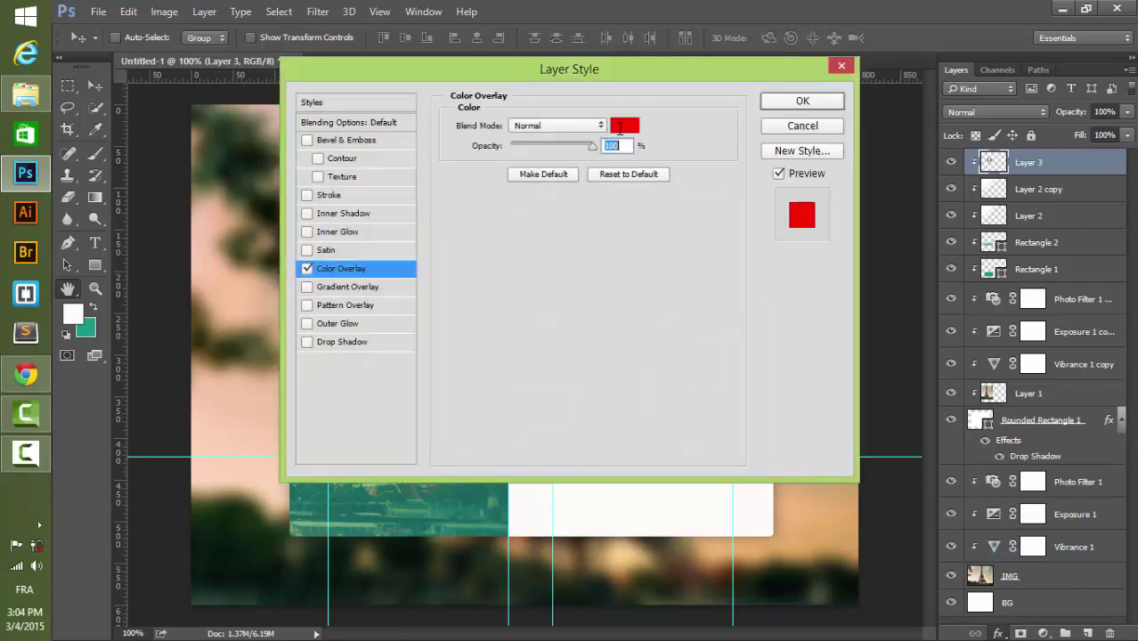
click(624, 125)
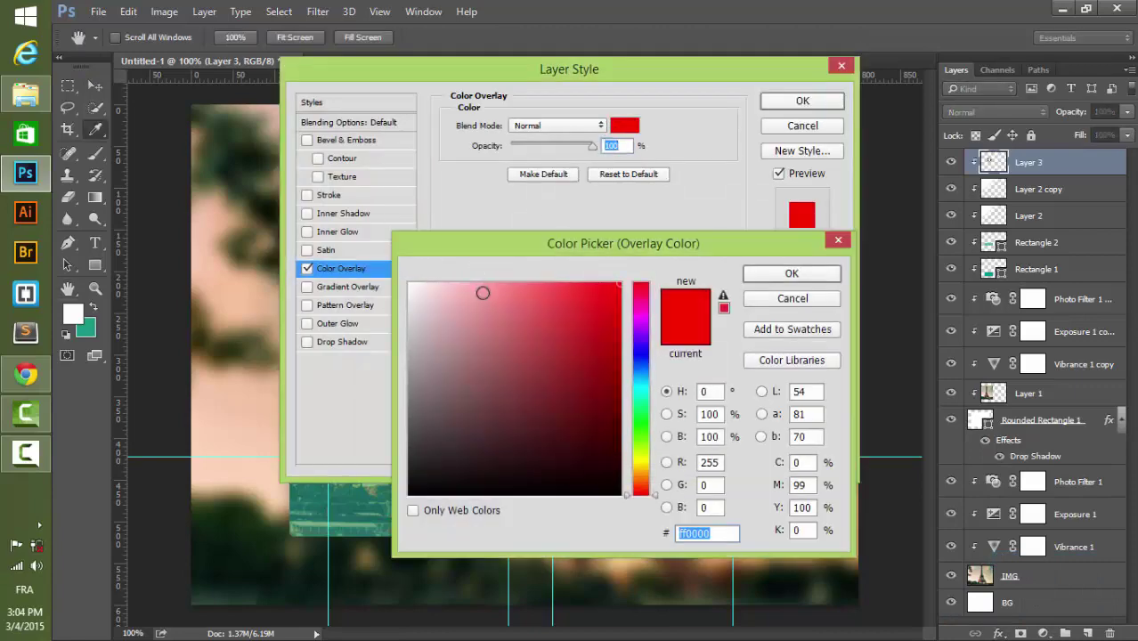
text(ffffff)
click(765, 273)
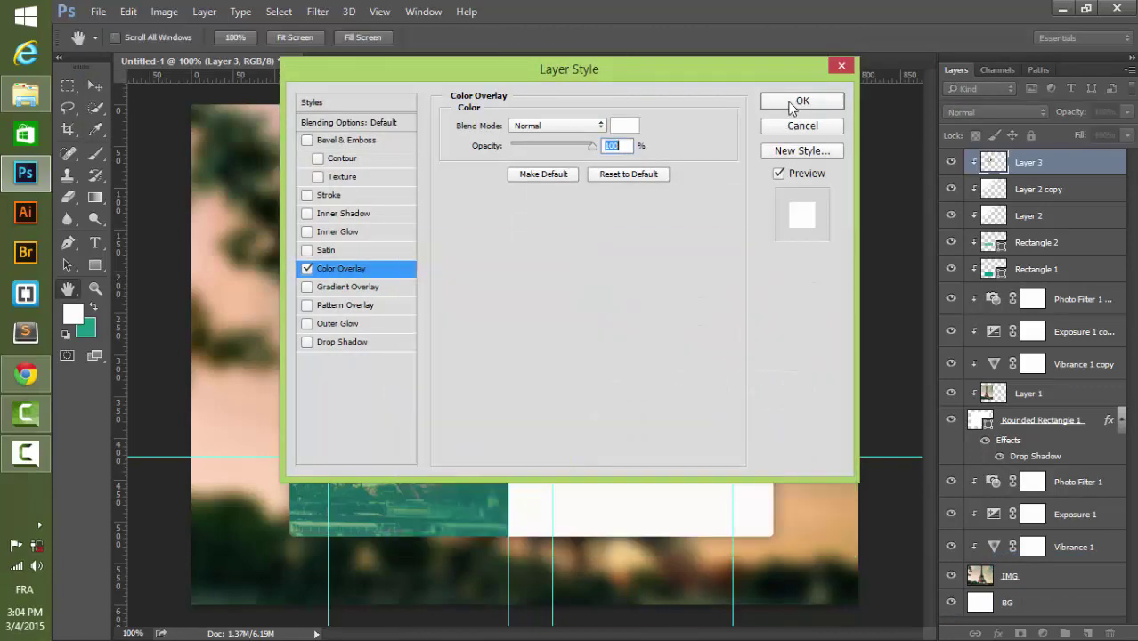
click(801, 101)
- Position the sun icon over the photo panel's upper left, nudging with arrow keys
drag(439, 356, 414, 313)
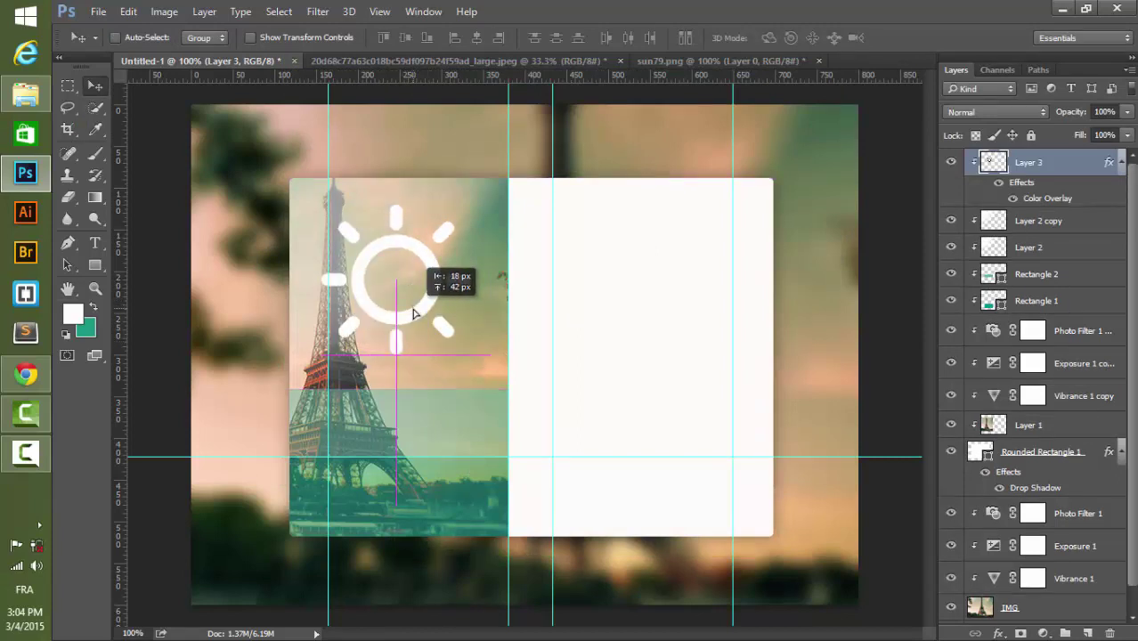
drag(422, 315, 423, 315)
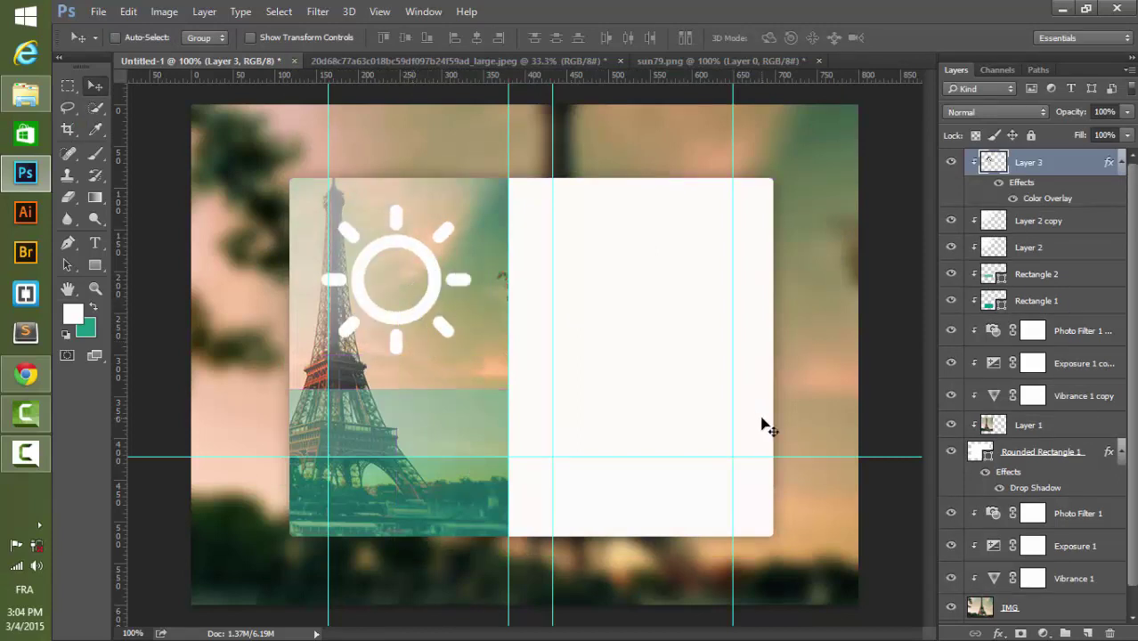
key(ctrl+semicolon)
key(ctrl+semicolon)
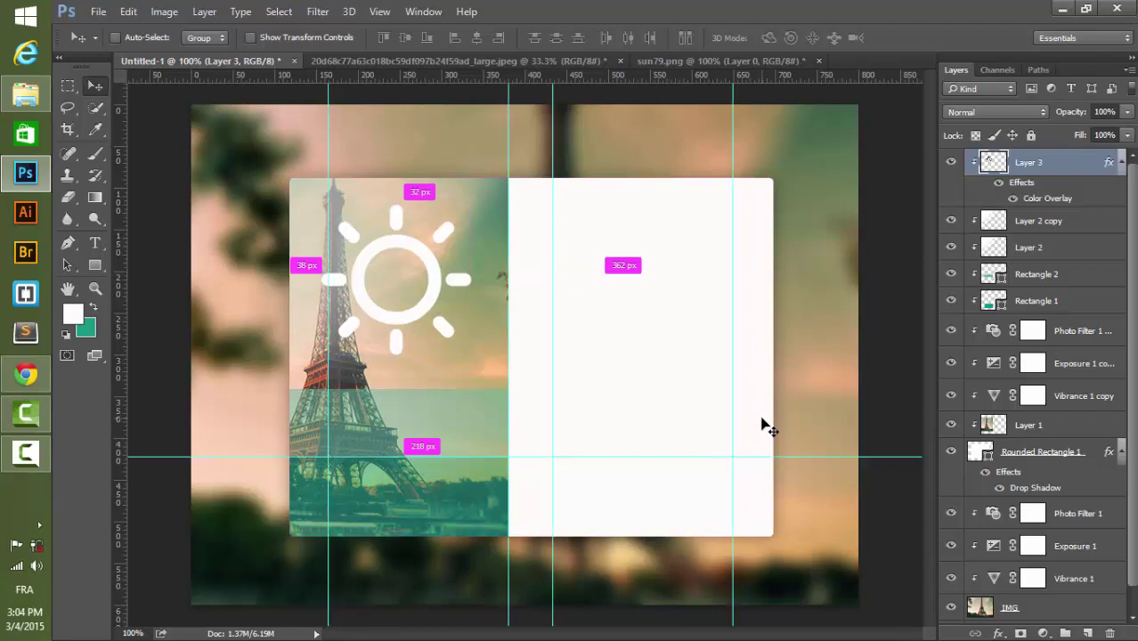
key(Right)
key(Right)
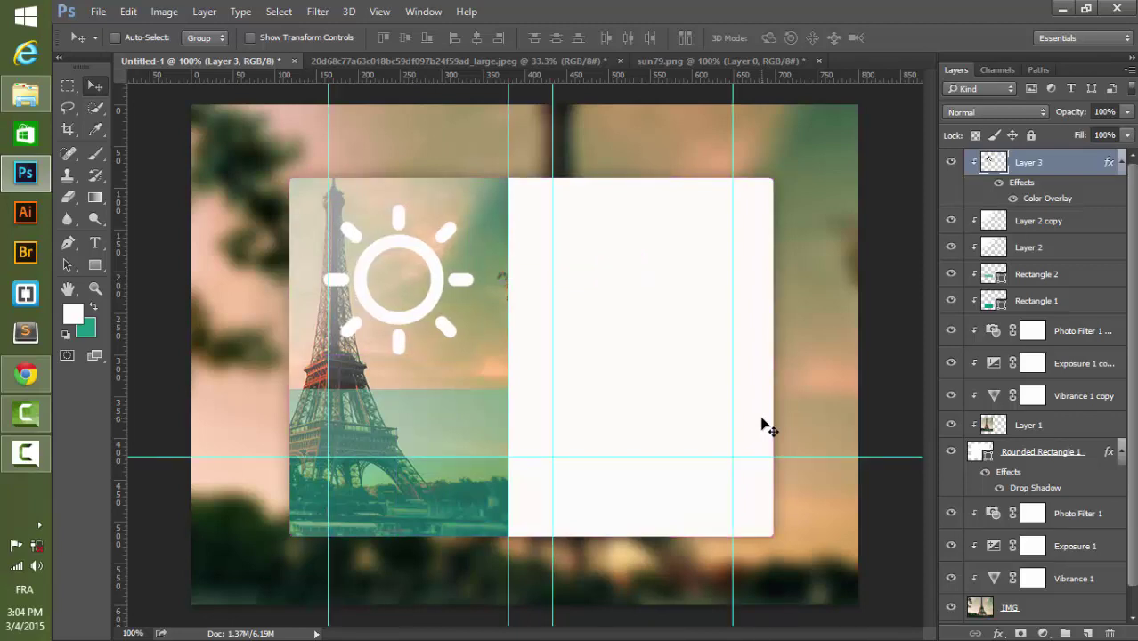
key(Right)
key(Right)
key(Right)
key(Up)
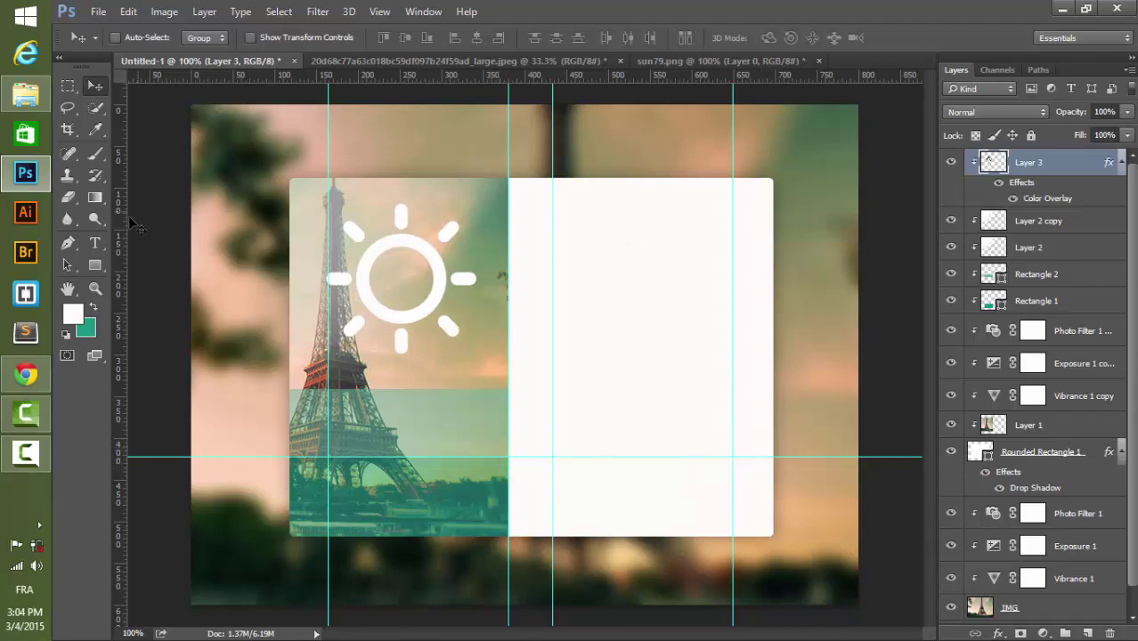
- Start a Dosis text line on the photo panel at 60 pt
click(99, 247)
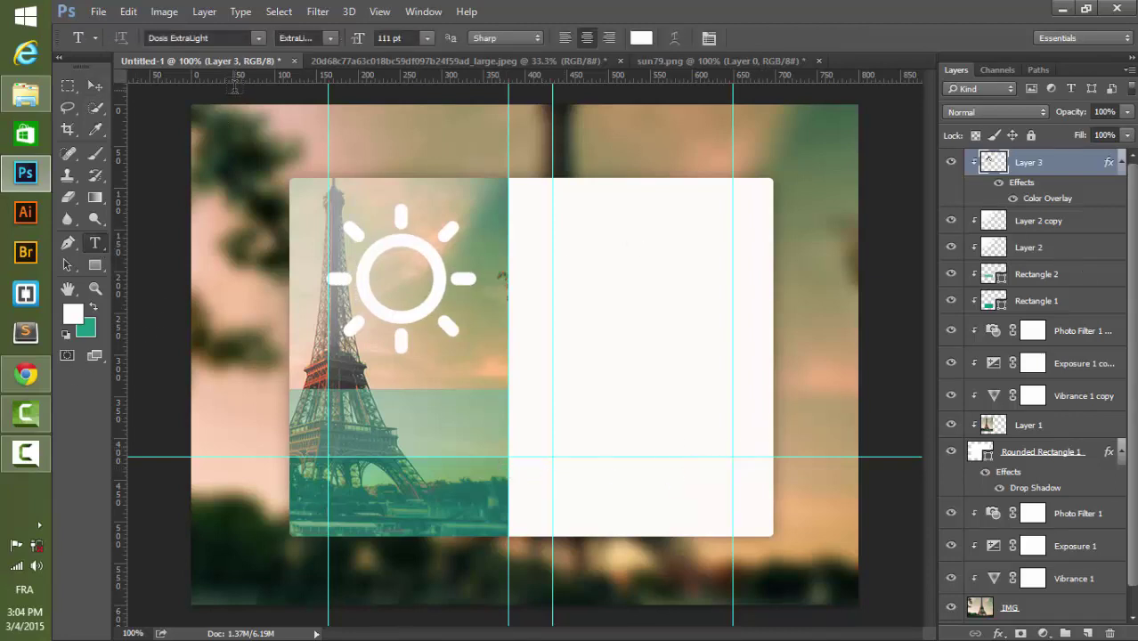
click(259, 38)
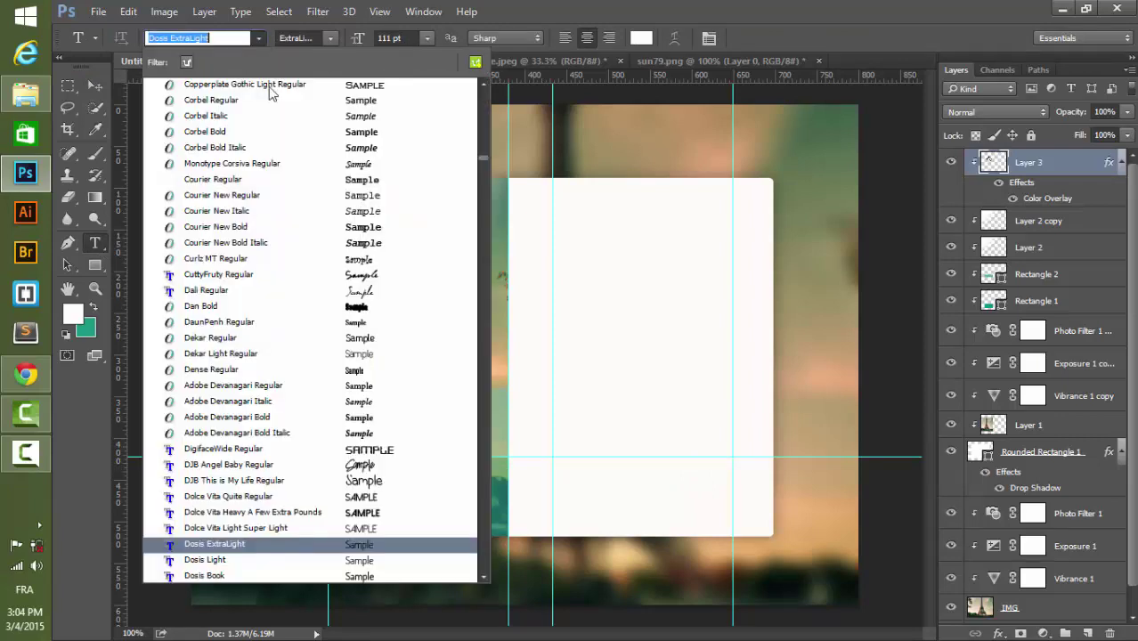
click(230, 546)
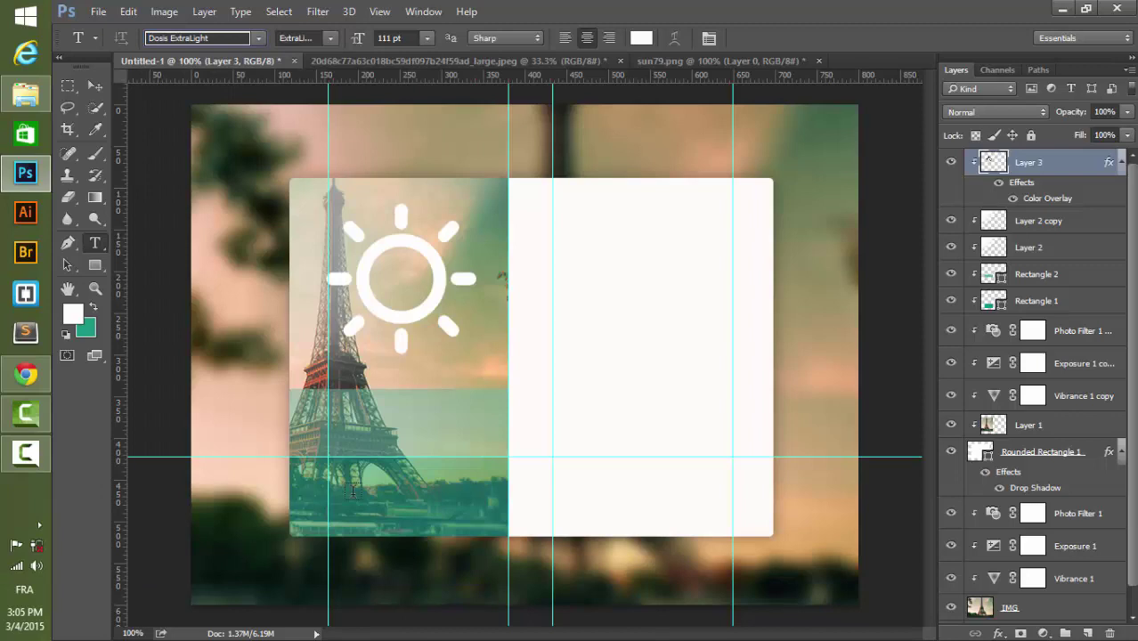
click(375, 429)
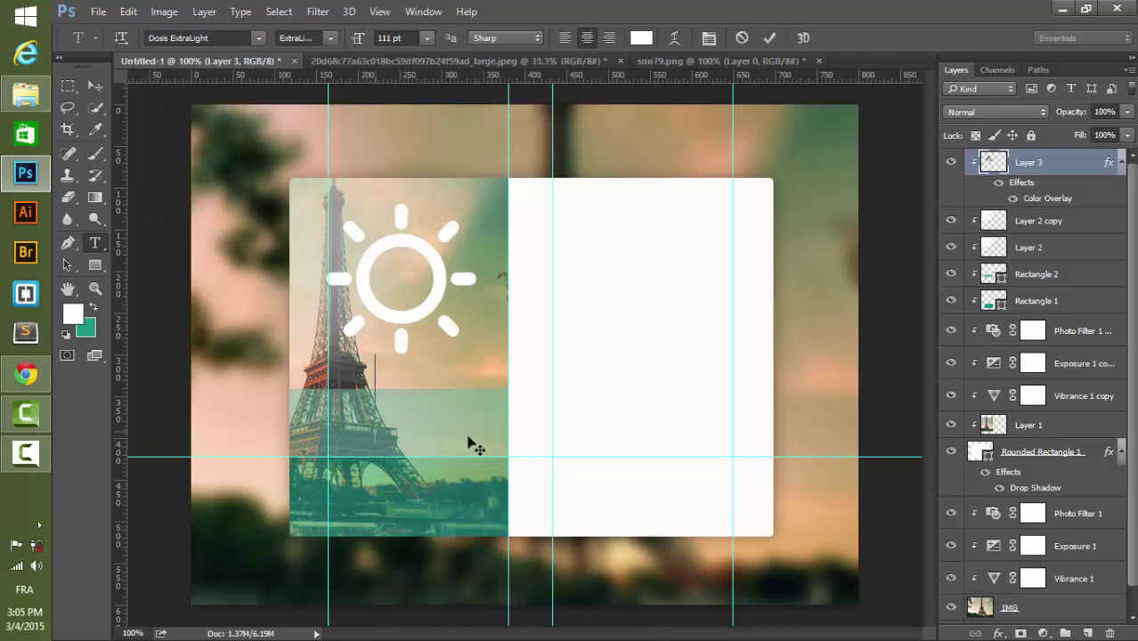
double_click(396, 39)
text(16)
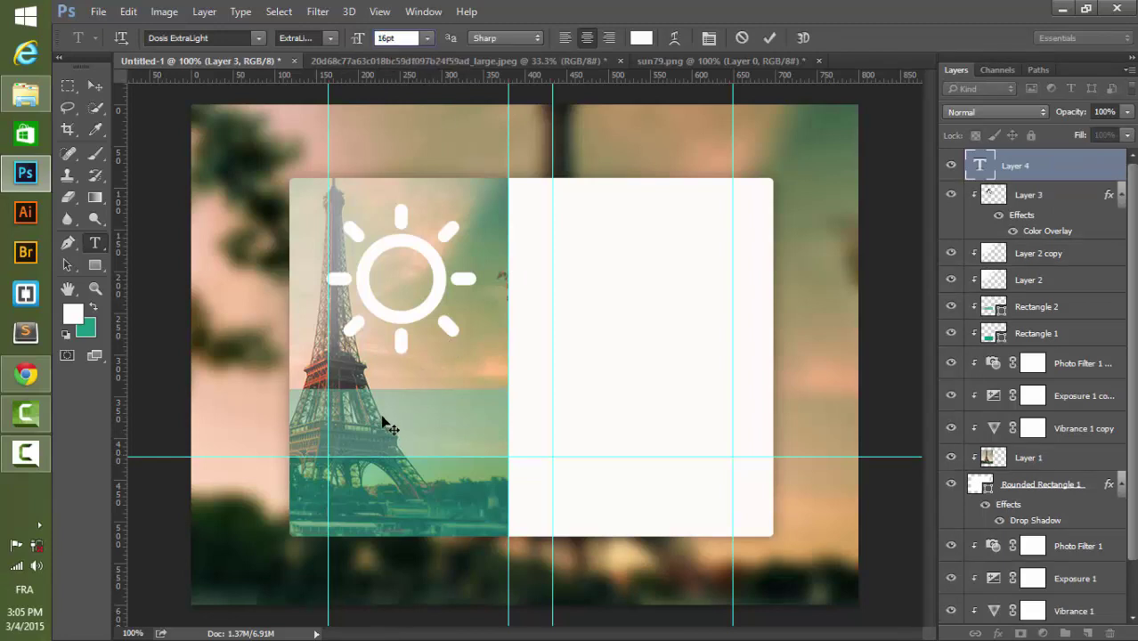
key(Return)
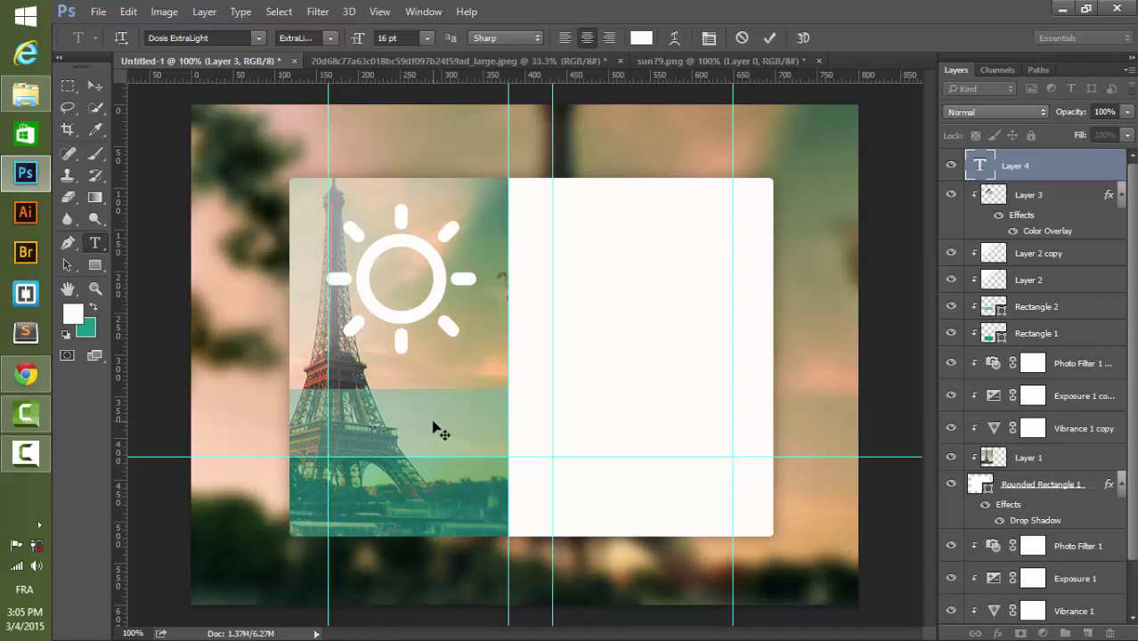
click(392, 38)
text(36)
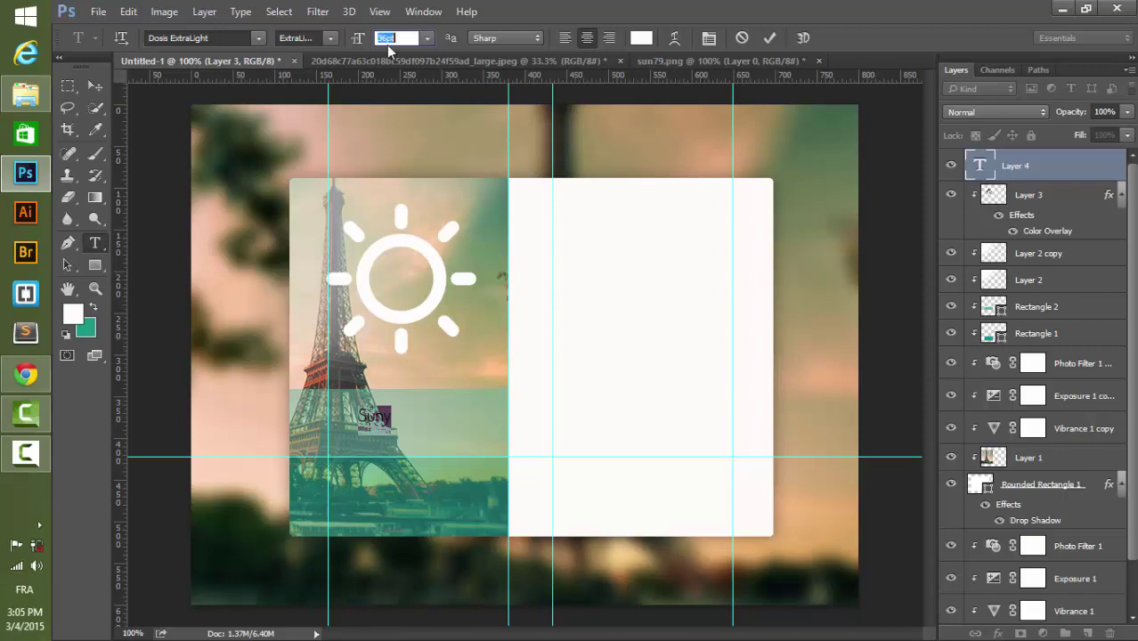
text(60)
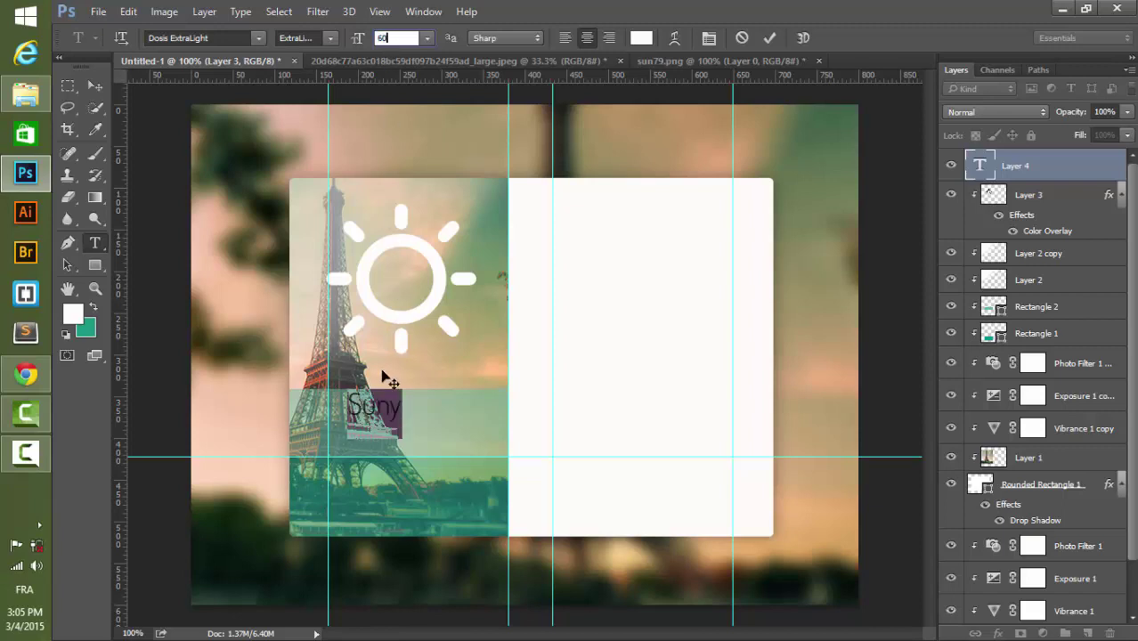
key(Return)
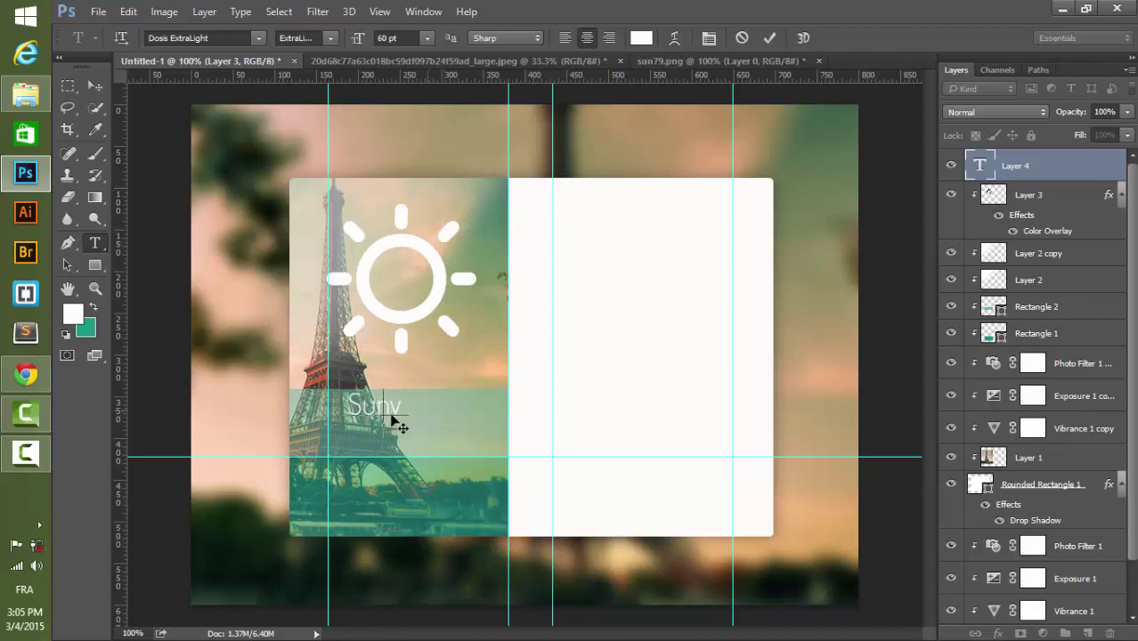
- Set the 'Sunny' text to Dosis Light at 70 pt and commit it
key(ctrl+a)
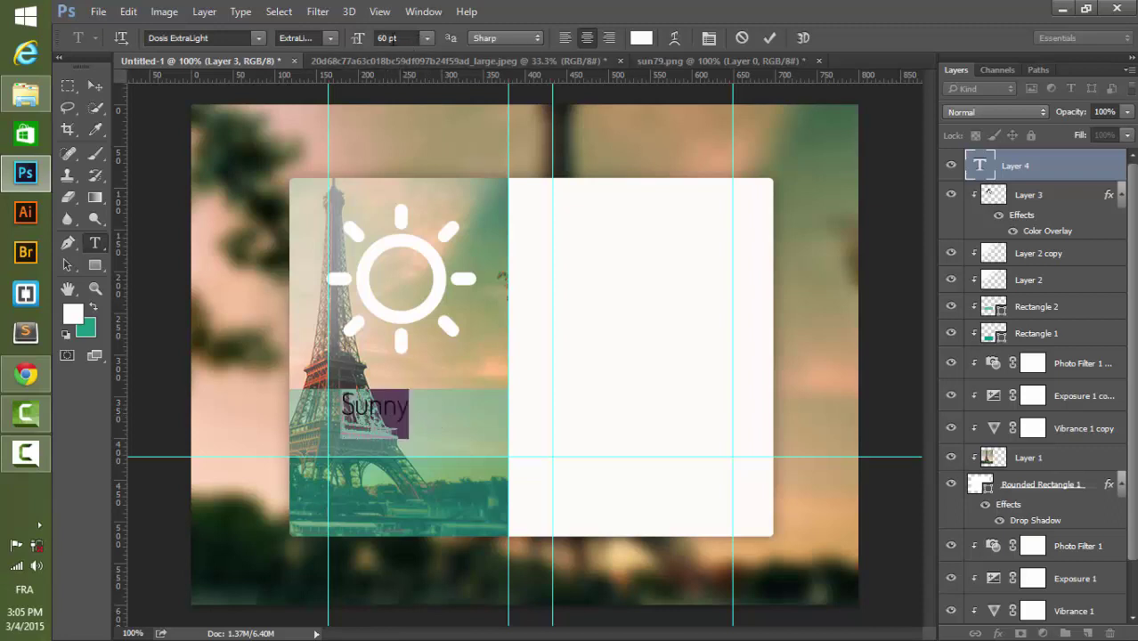
click(332, 37)
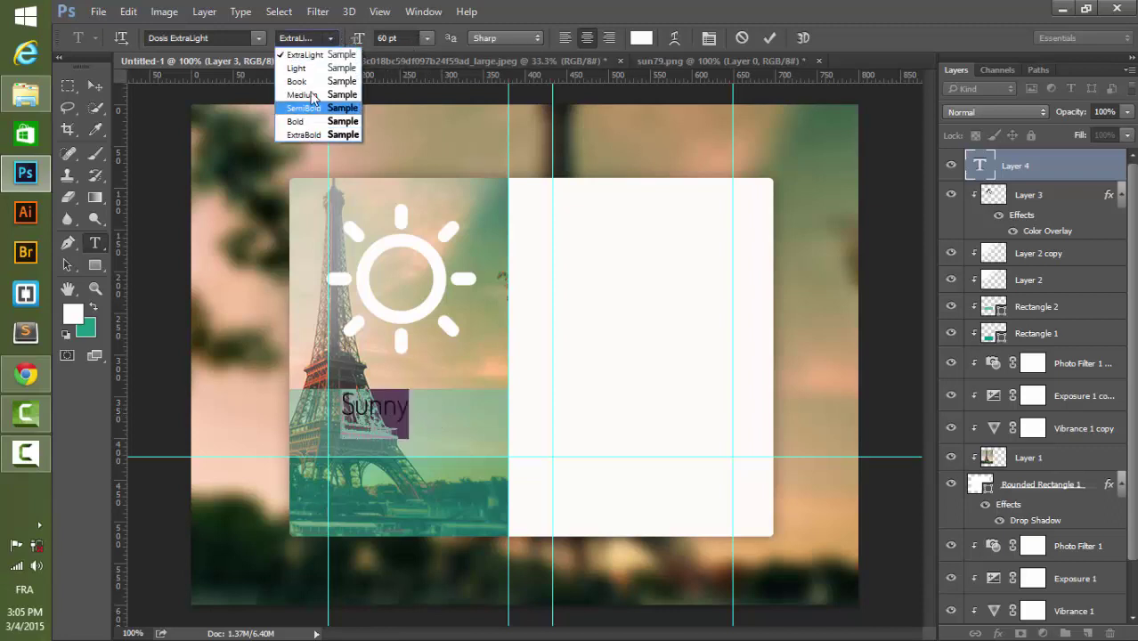
click(315, 68)
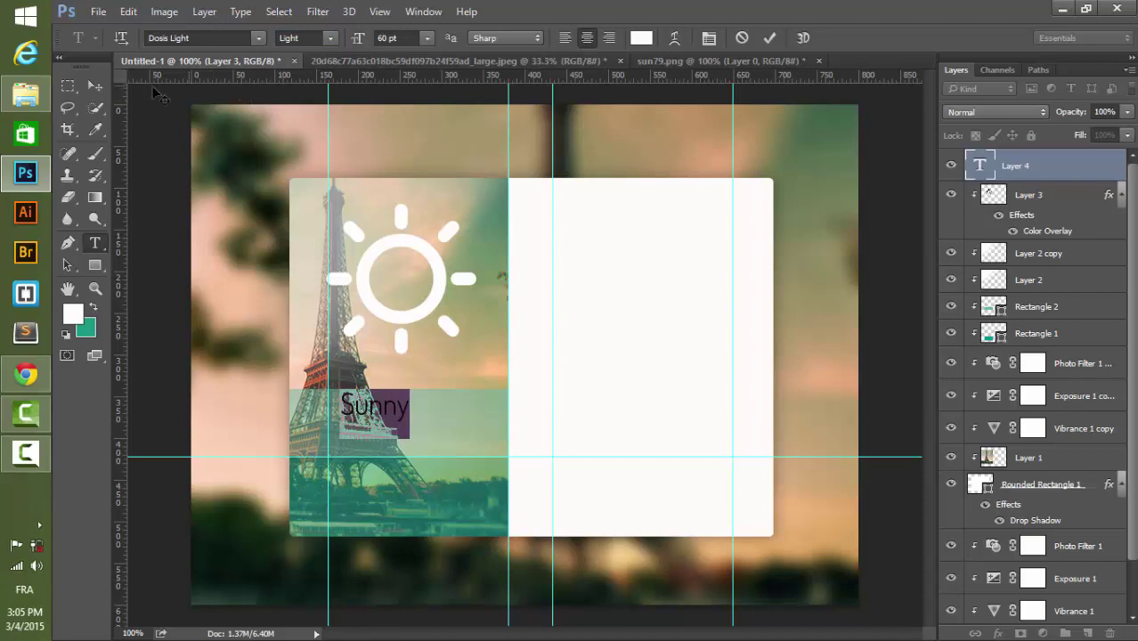
click(386, 36)
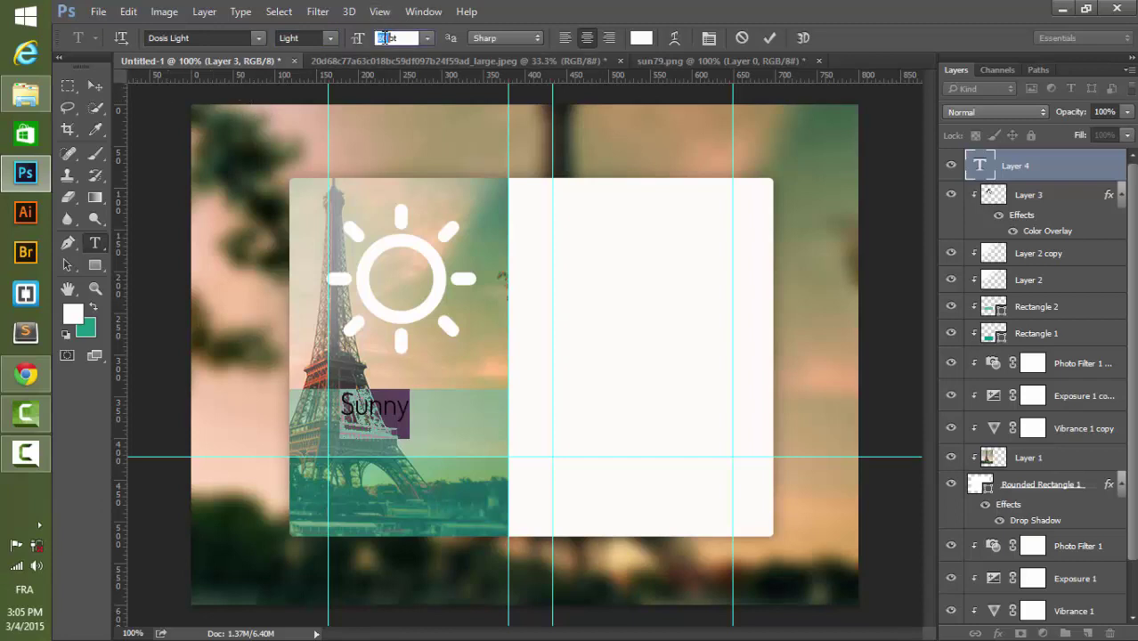
text(70)
key(Return)
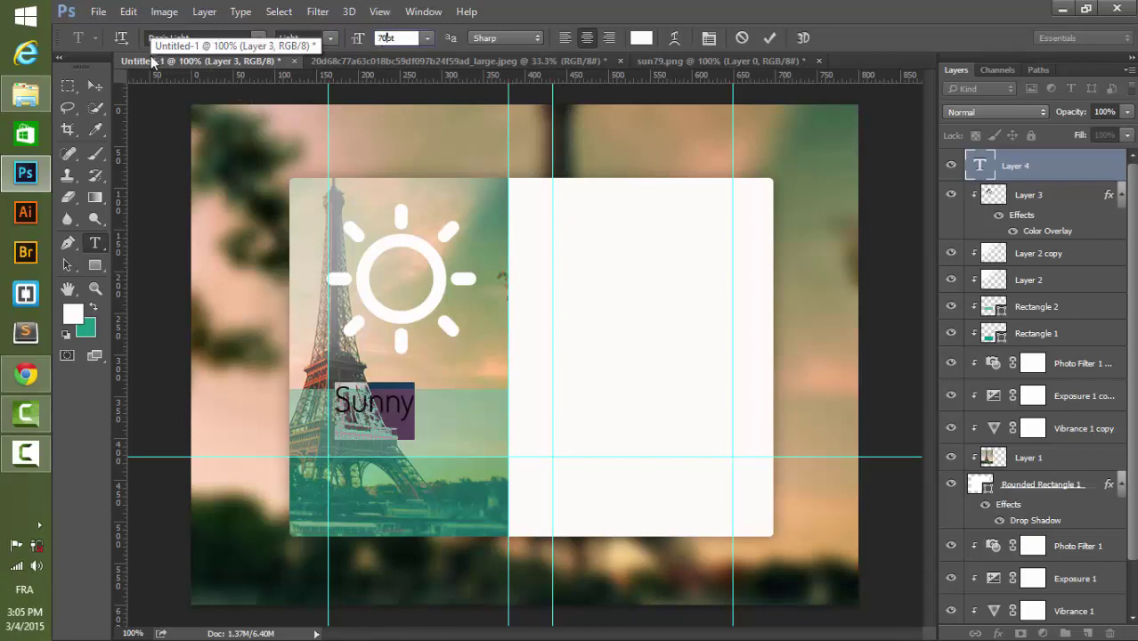
click(107, 85)
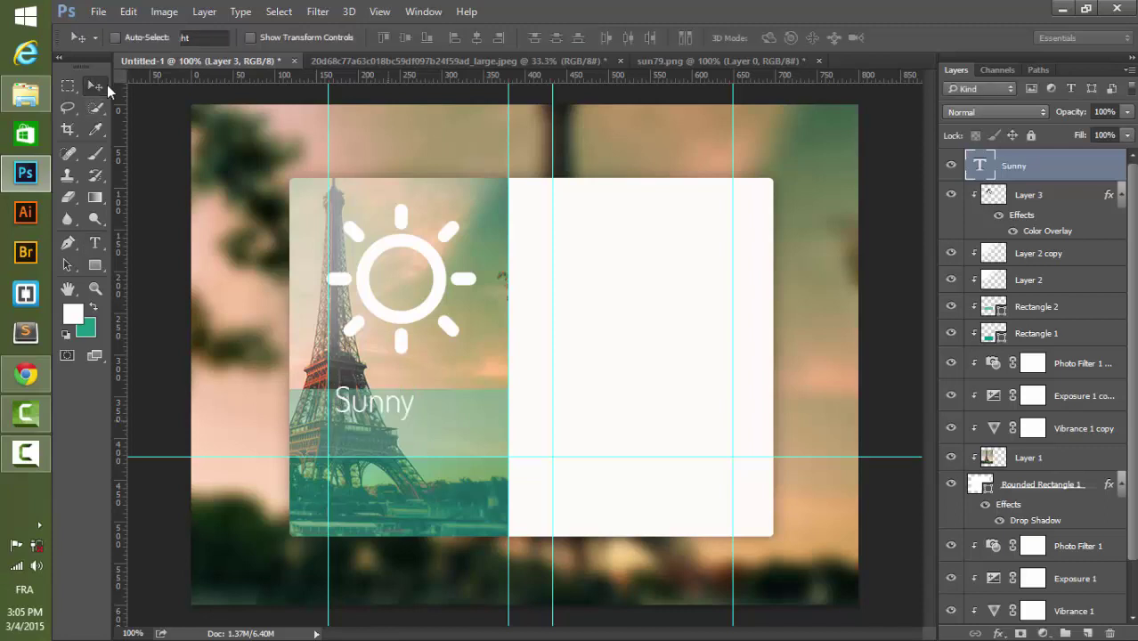
- Nudge 'Sunny' into place, then duplicate it and shift the copy below
key(shift+Right)
key(shift+Down)
key(shift+Down)
key(Right)
key(Right)
key(Right)
key(Right)
key(Right)
key(Right)
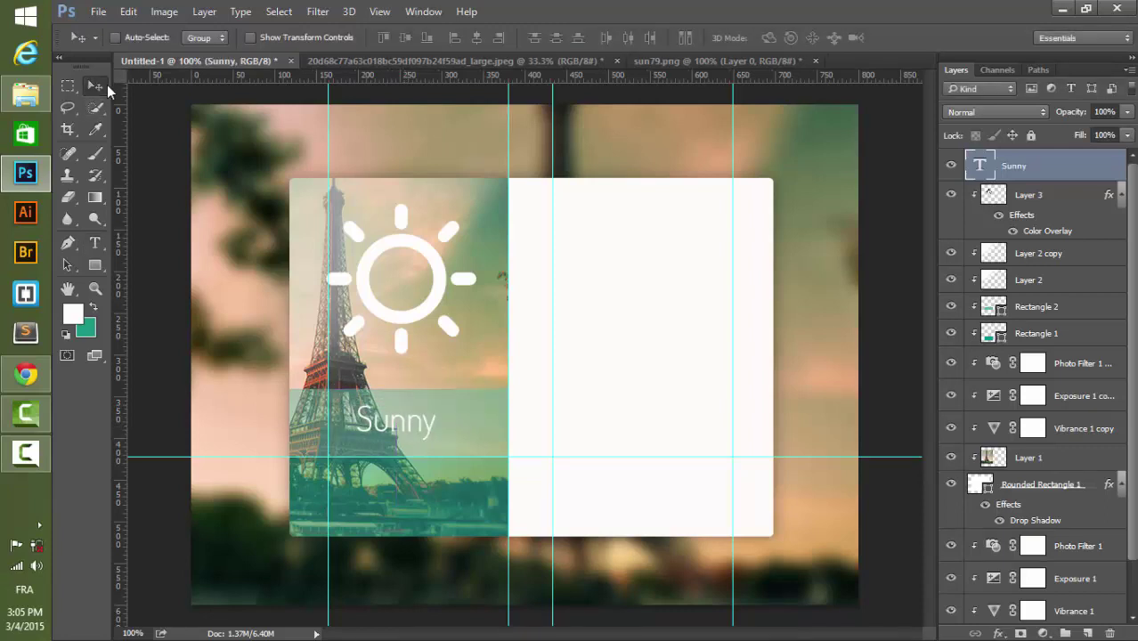
key(ctrl+j)
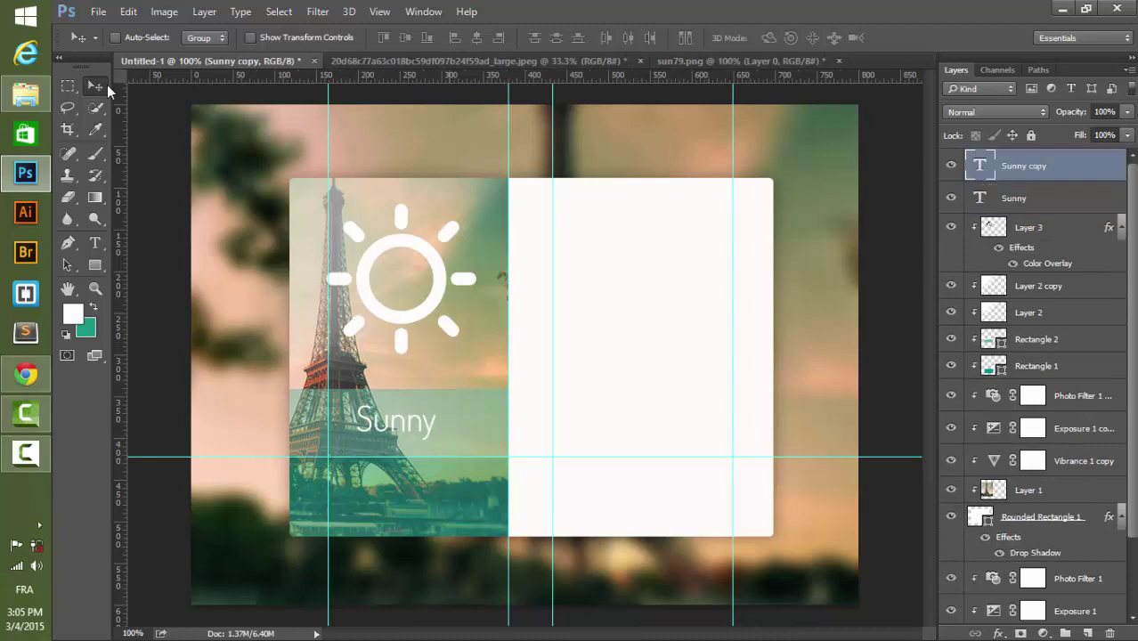
key(shift+Down)
key(shift+Down)
key(shift+Down)
key(shift+Down)
key(shift+Down)
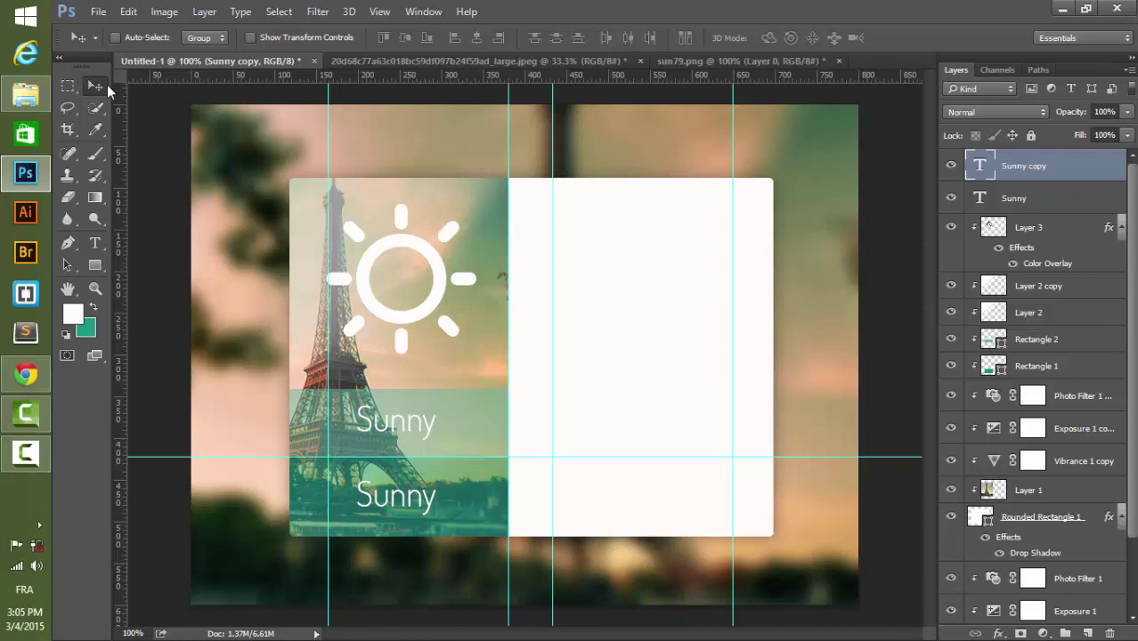
- Retype the copied layer as 'Monday - March 4'
key(t)
key(Return)
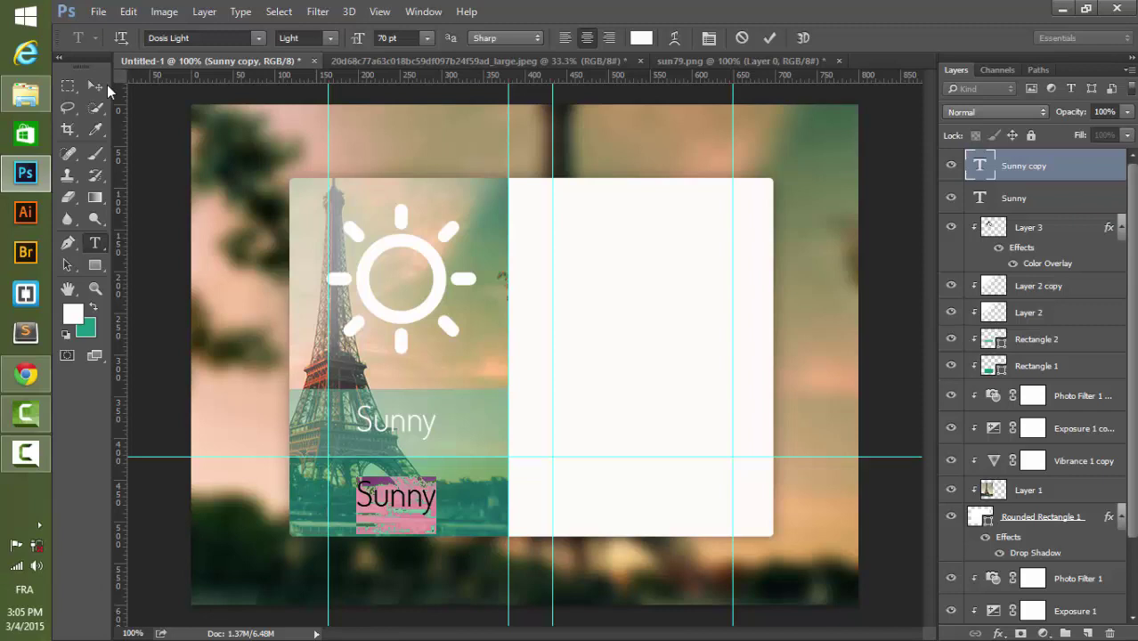
text(Mon)
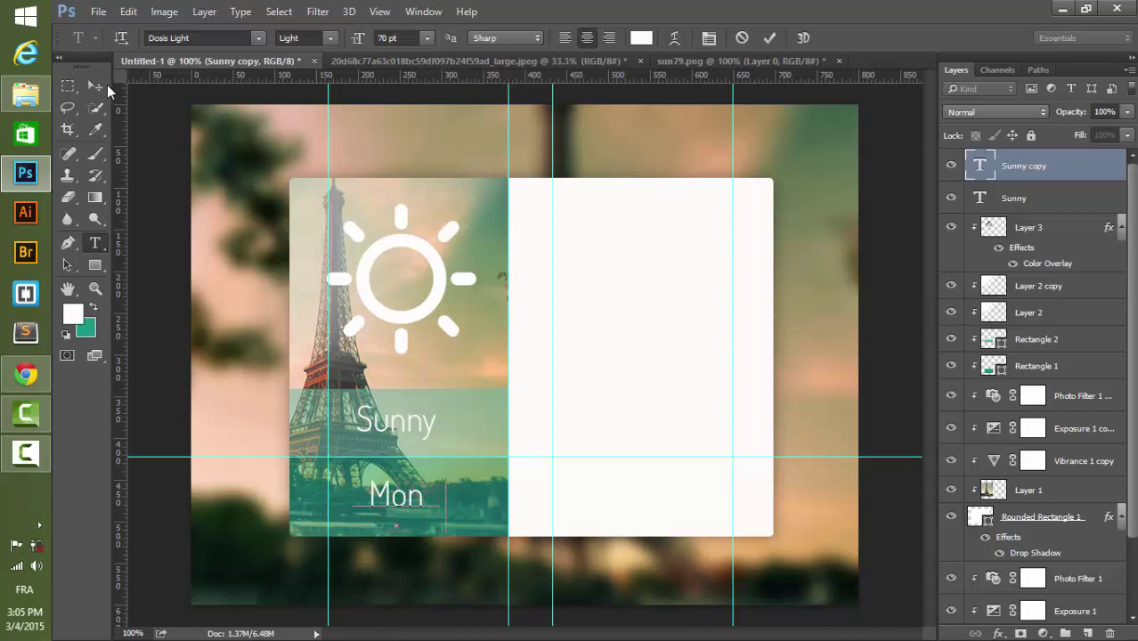
text(day -)
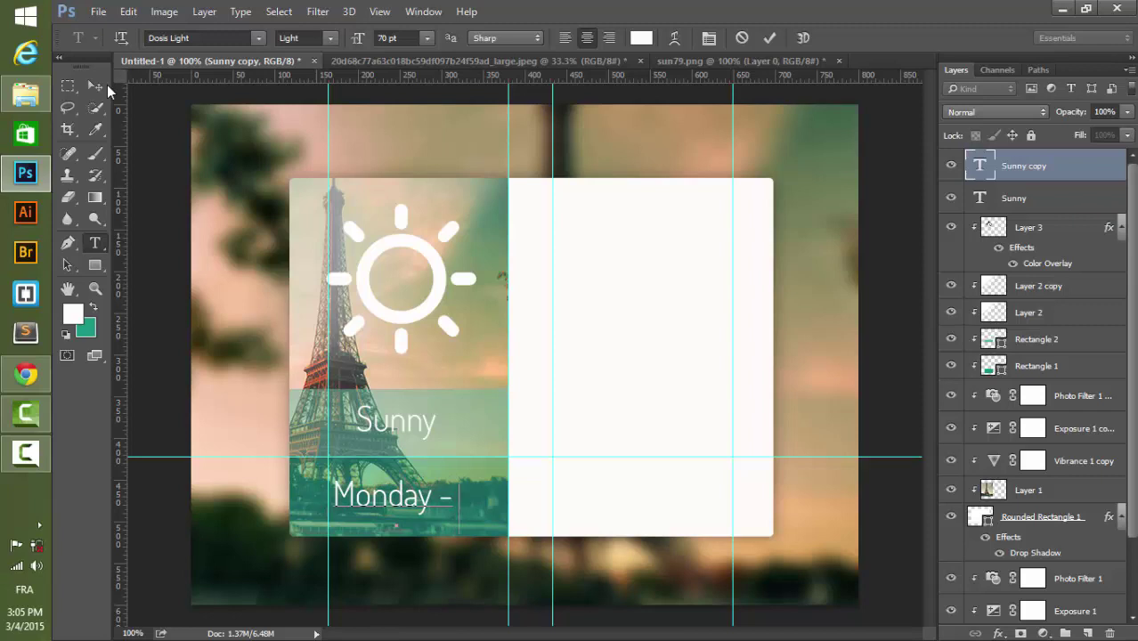
text( March)
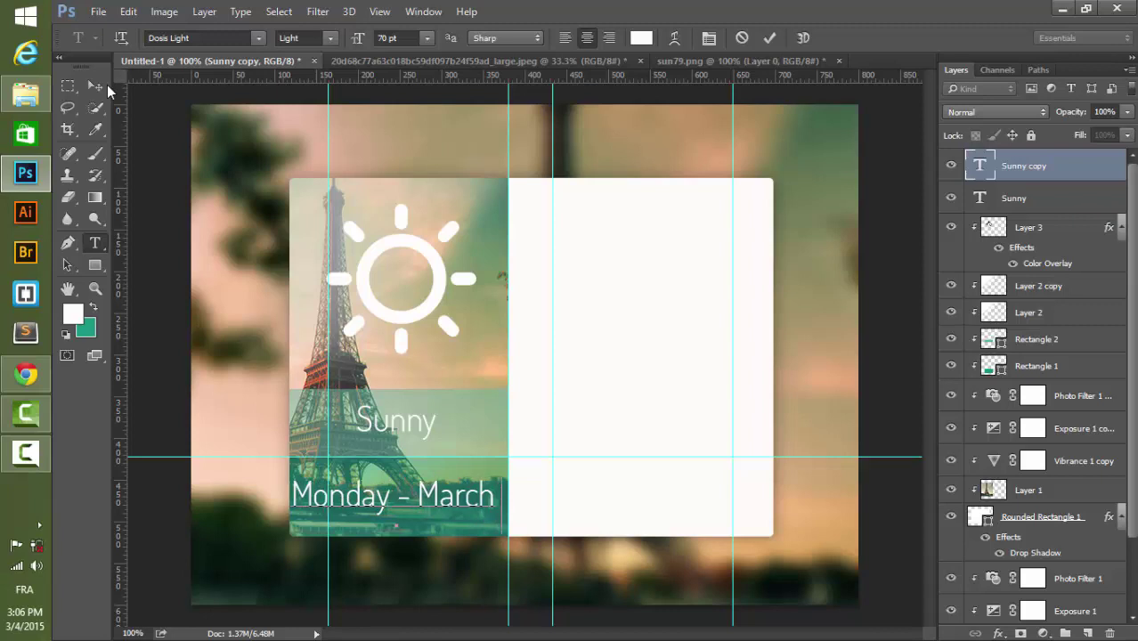
text( 0)
key(BackSpace)
text(4)
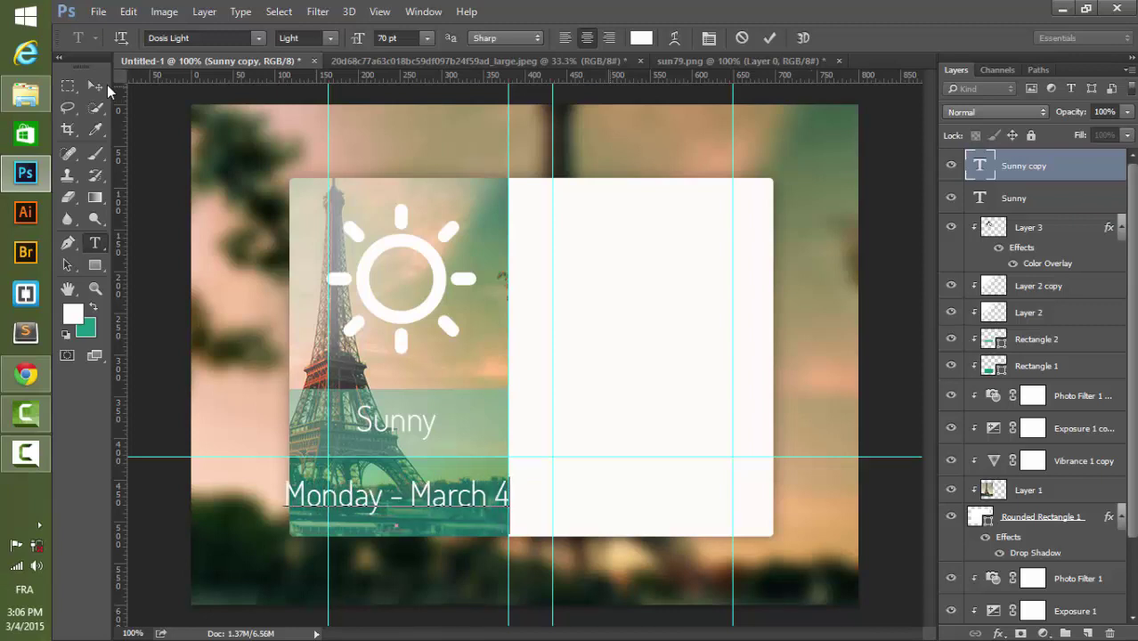
click(105, 86)
- Change the date text to read 'Paris - Monday , March 4'
double_click(985, 170)
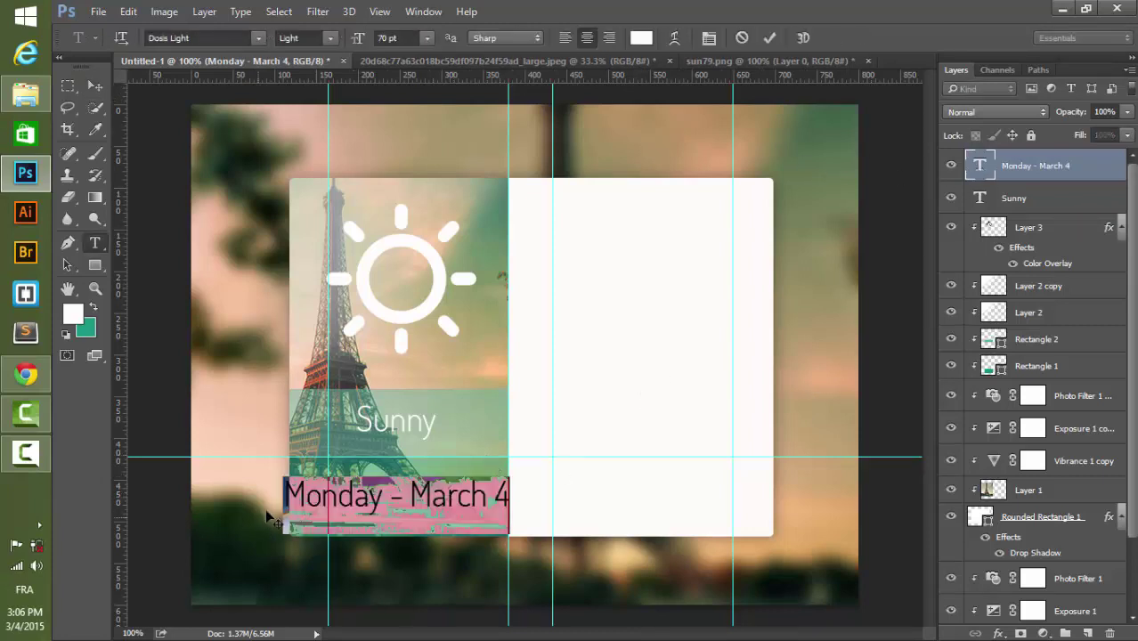
click(399, 497)
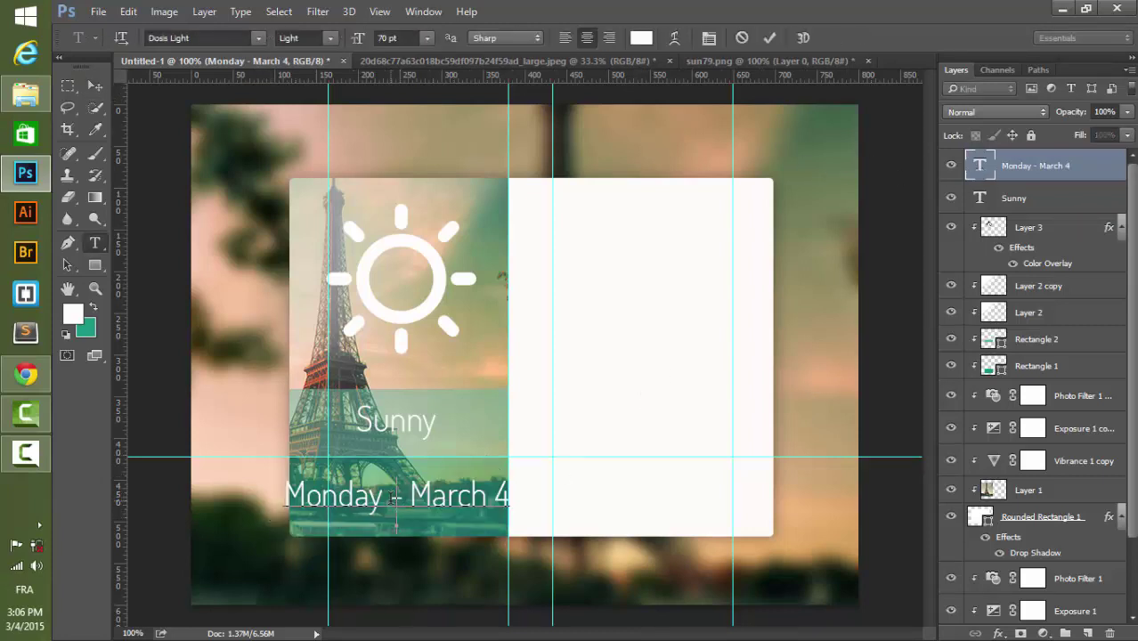
key(BackSpace)
text(,)
click(289, 495)
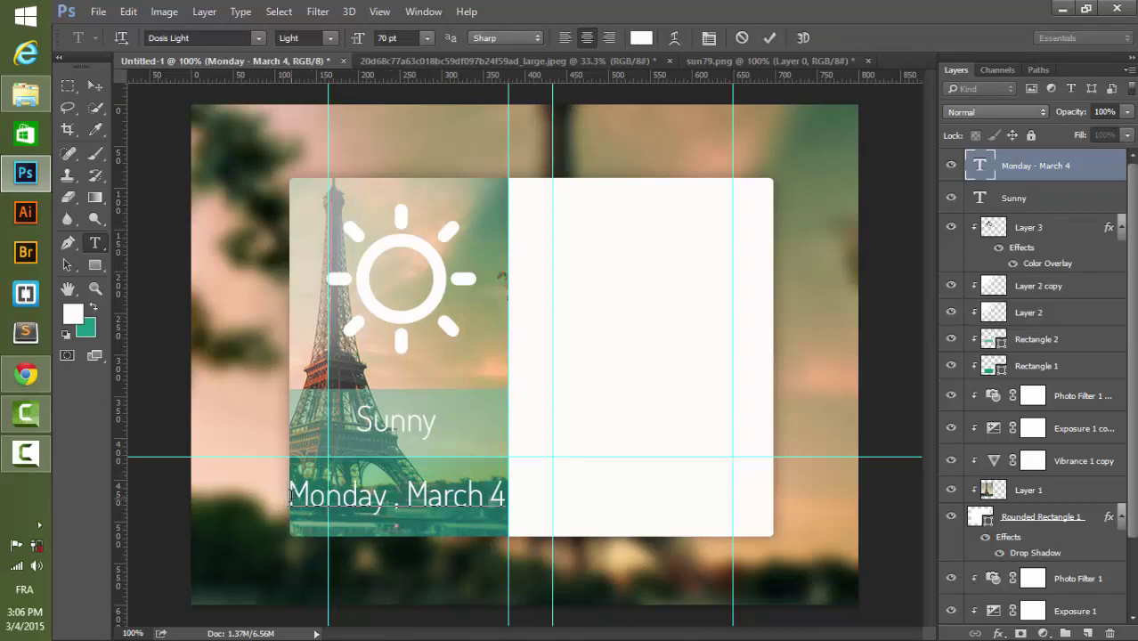
text(Paris)
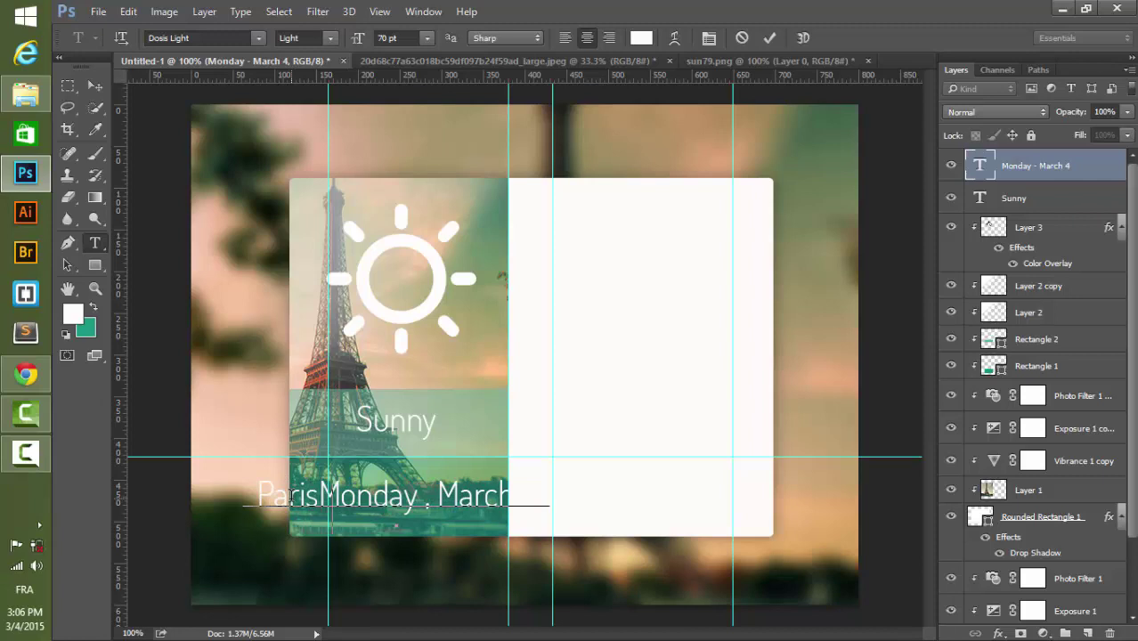
text( -)
- Set the date line to 30 pt in Dosis Light
triple_click(356, 498)
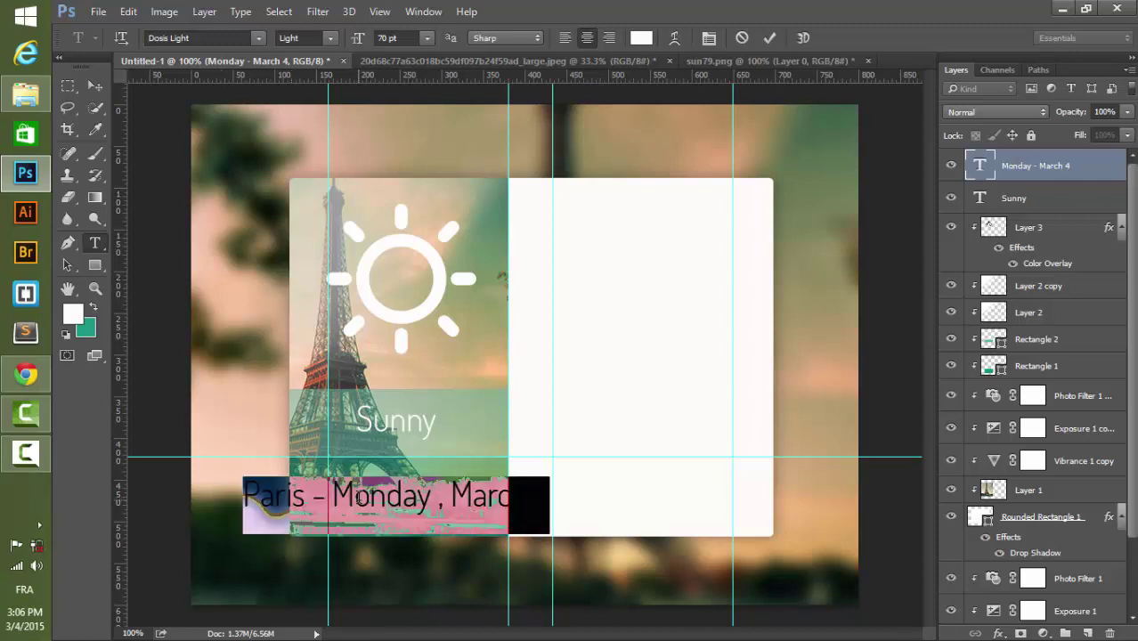
click(391, 37)
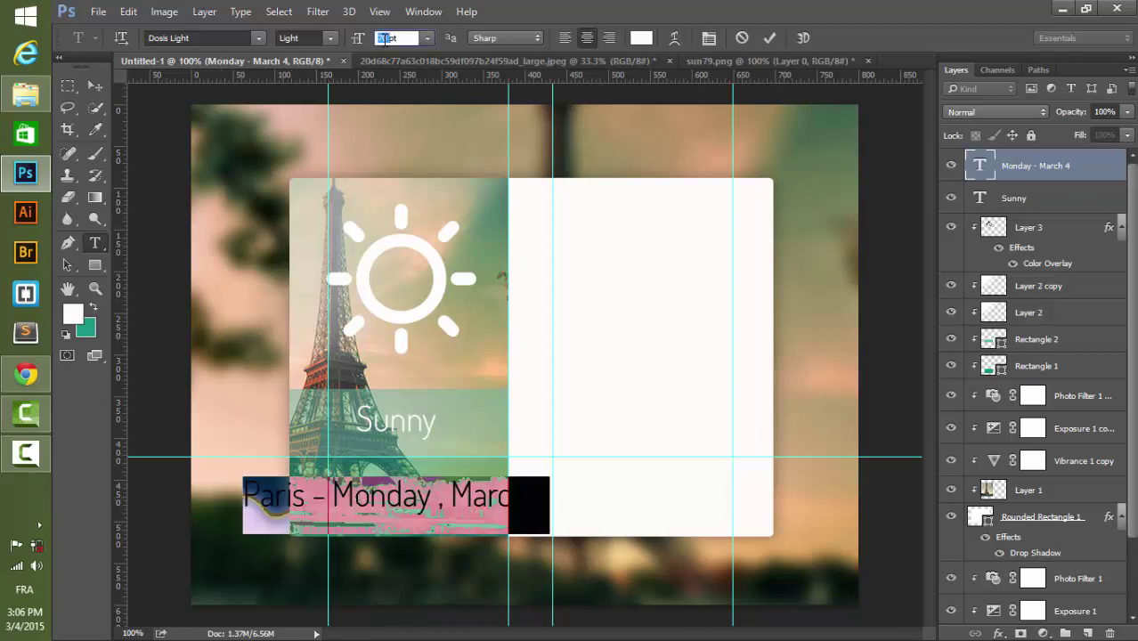
key(Return)
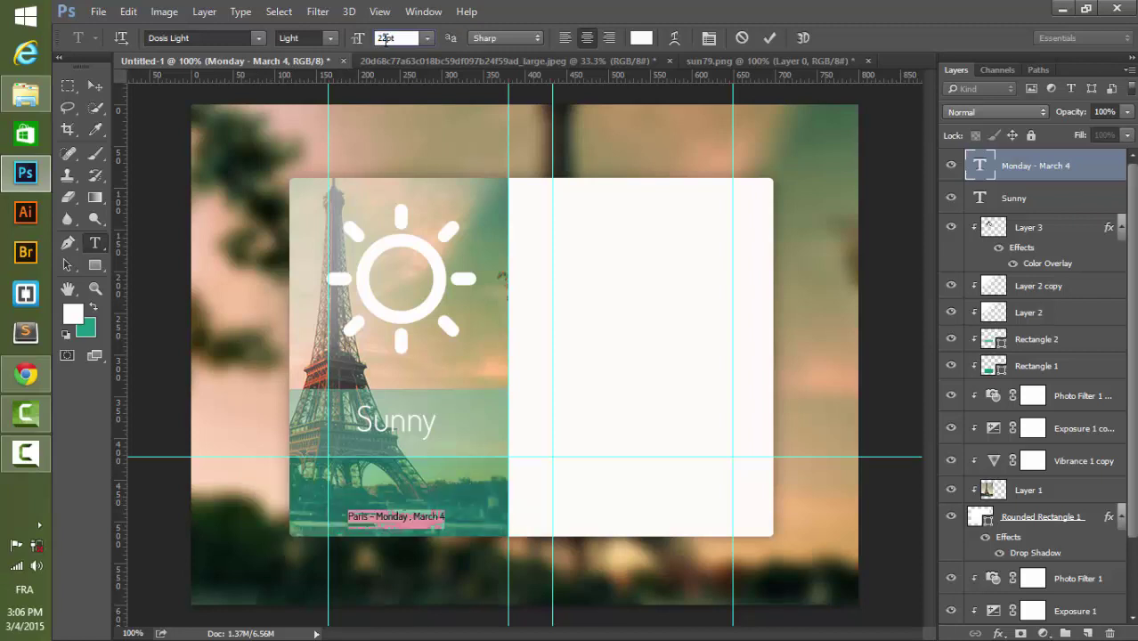
text(30)
key(Return)
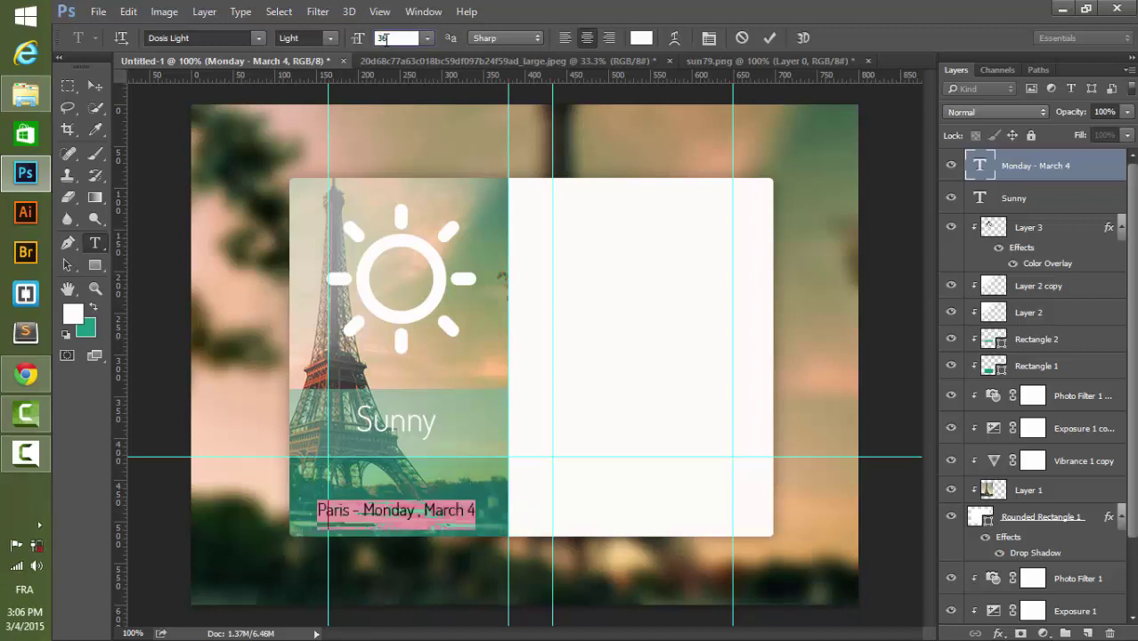
click(328, 38)
click(302, 68)
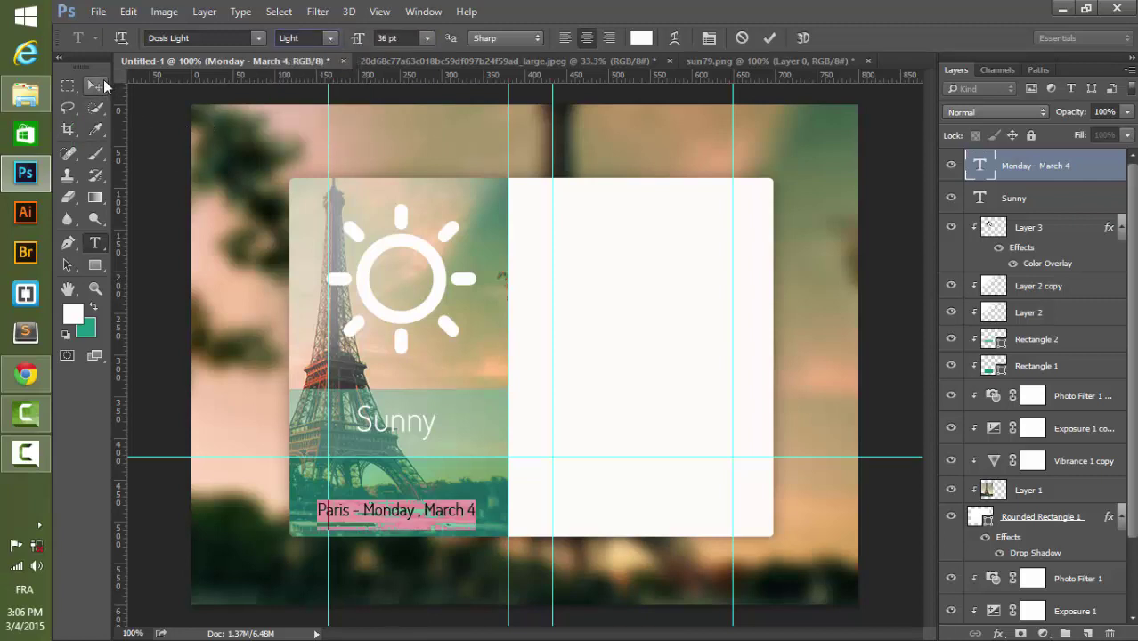
click(103, 79)
- Move the date line up into place below 'Sunny'
drag(442, 517, 438, 501)
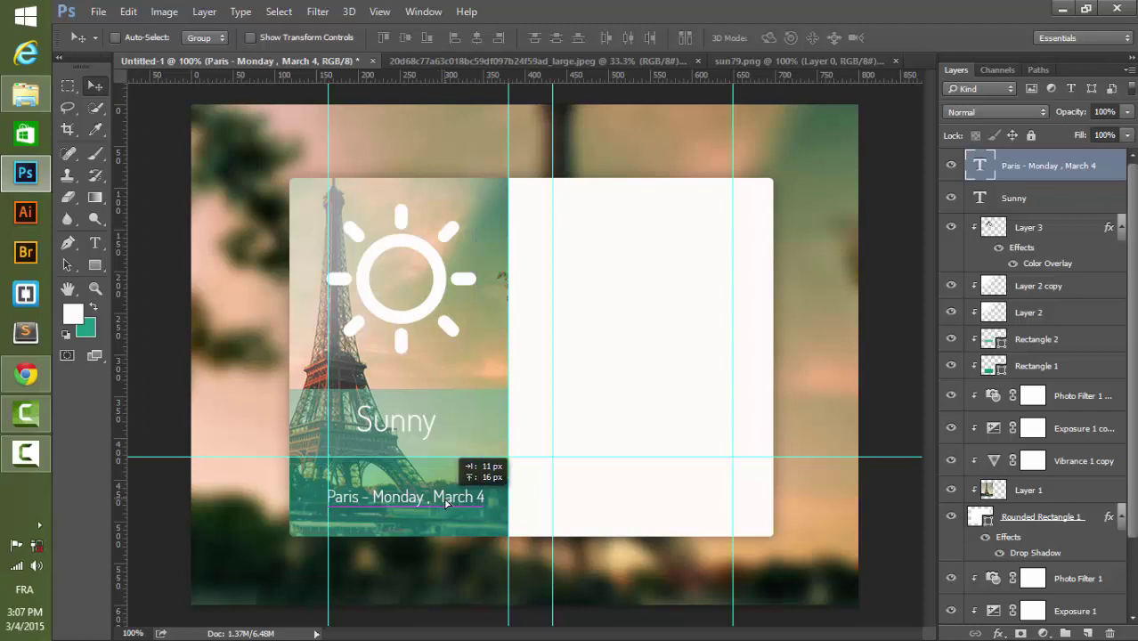
drag(439, 504, 446, 502)
key(Left)
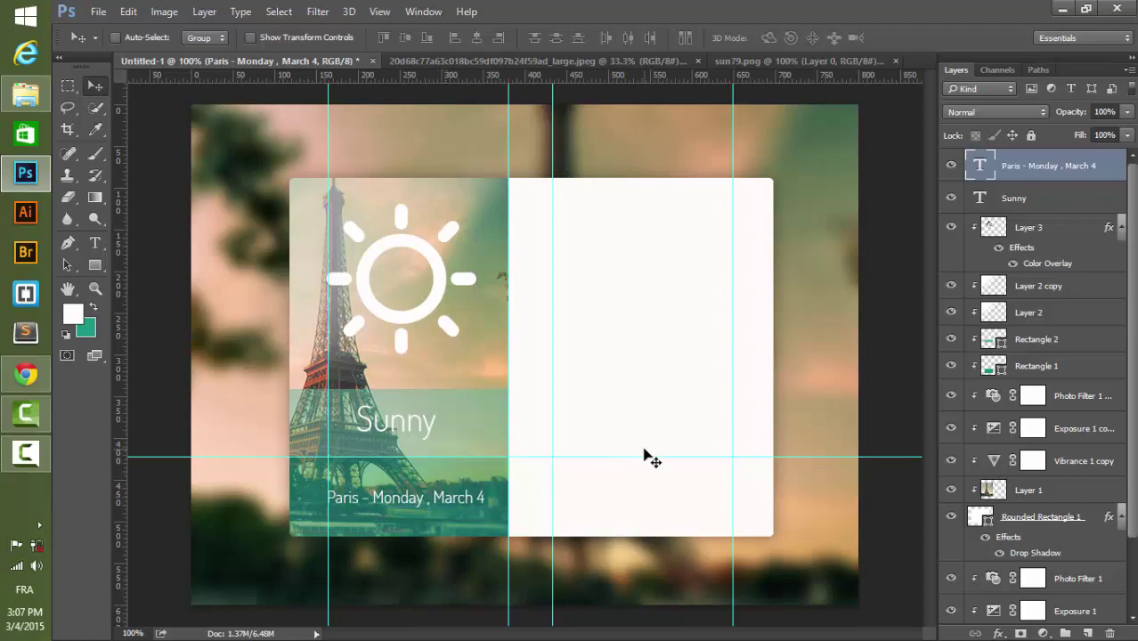
key(Left)
key(Left)
key(Left)
key(Left)
key(Left)
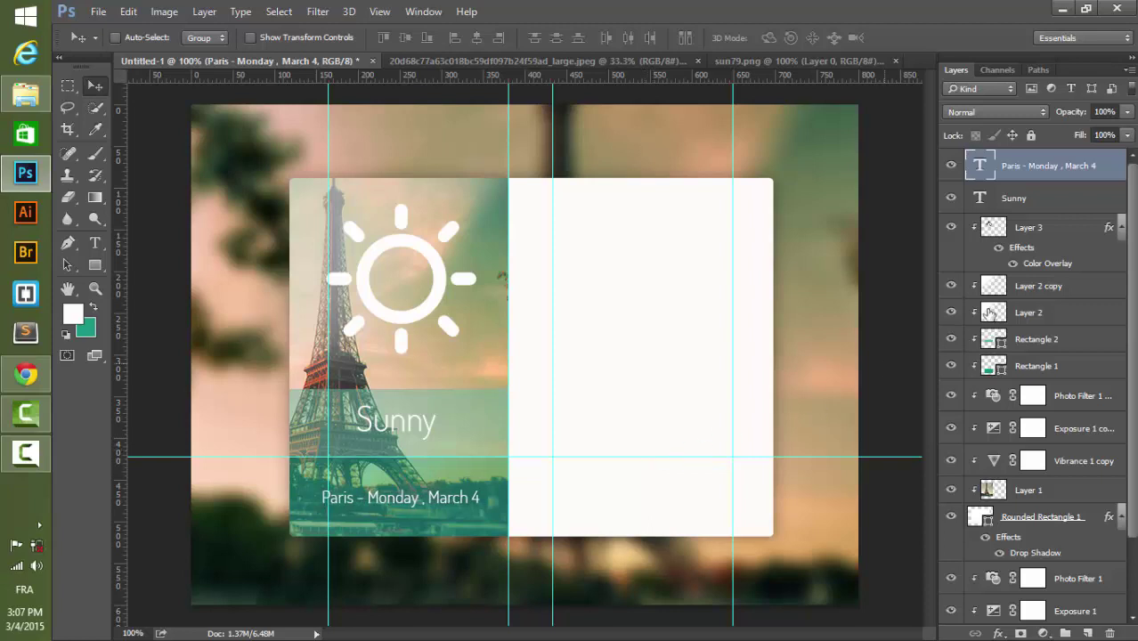
- Change the 'Sunny' text weight to Dosis ExtraLight
double_click(982, 198)
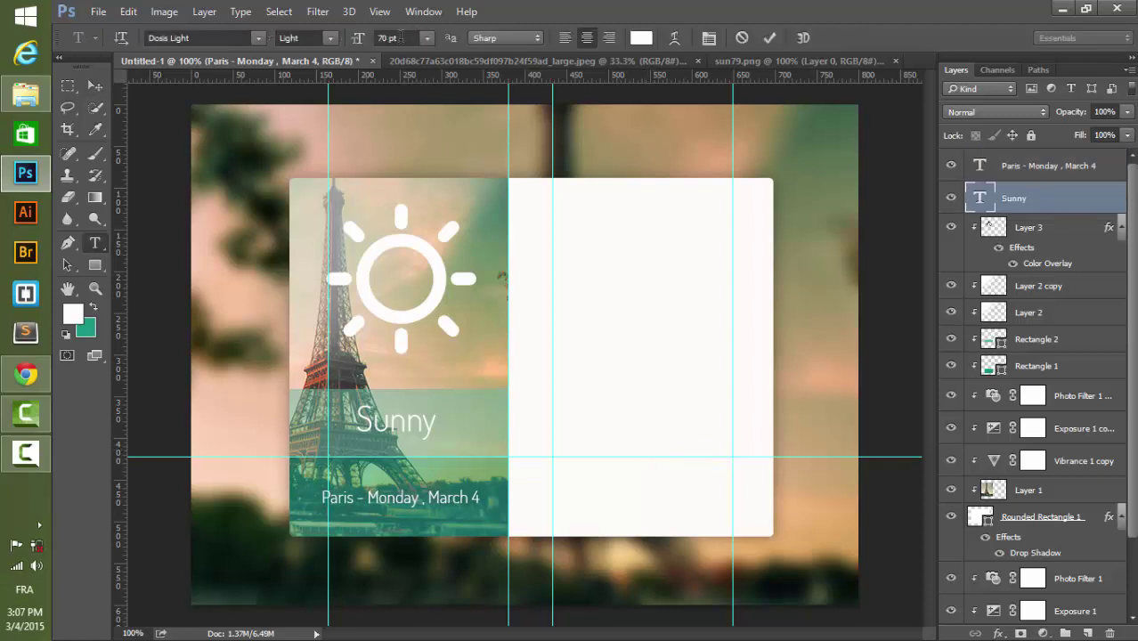
click(329, 37)
click(330, 55)
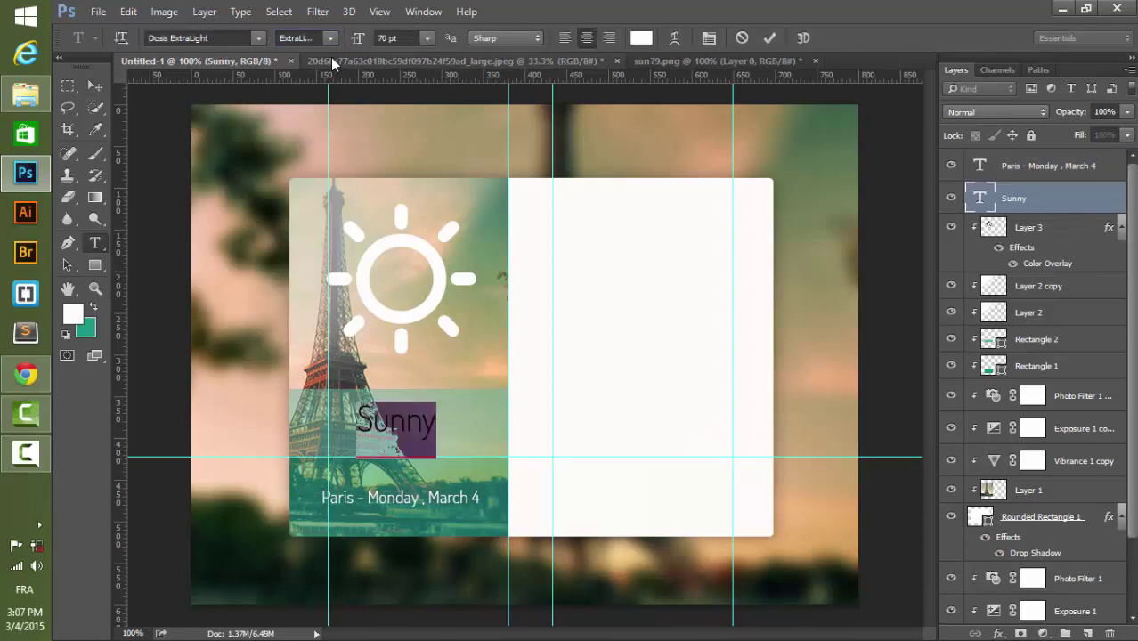
click(95, 86)
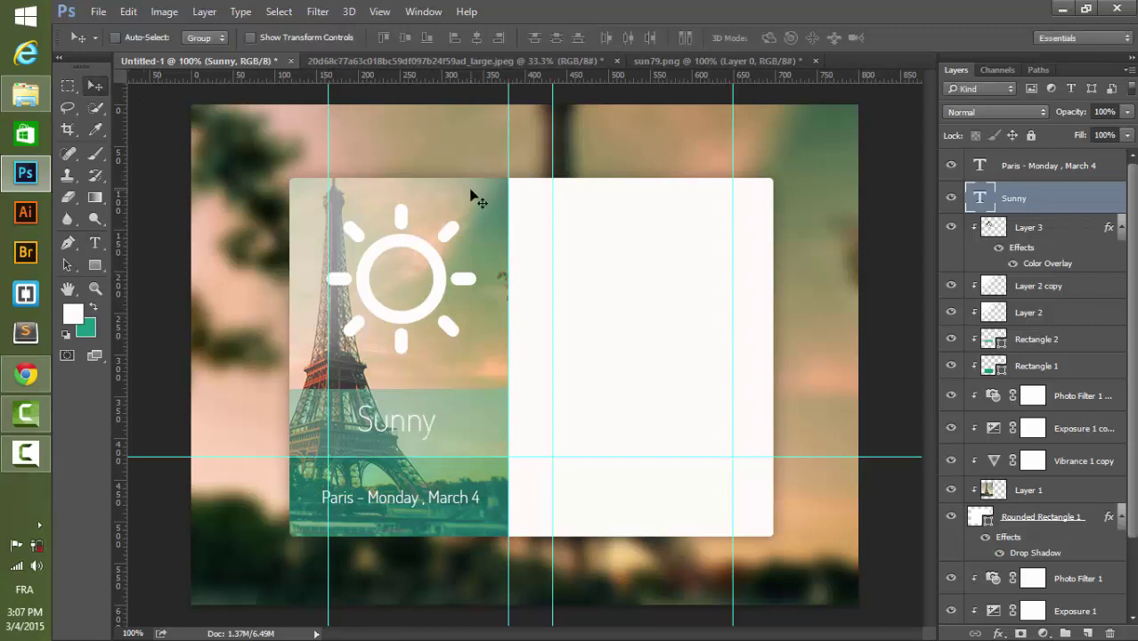
- Enlarge the Light-weight date text slightly and preview the card with guides hidden
double_click(979, 166)
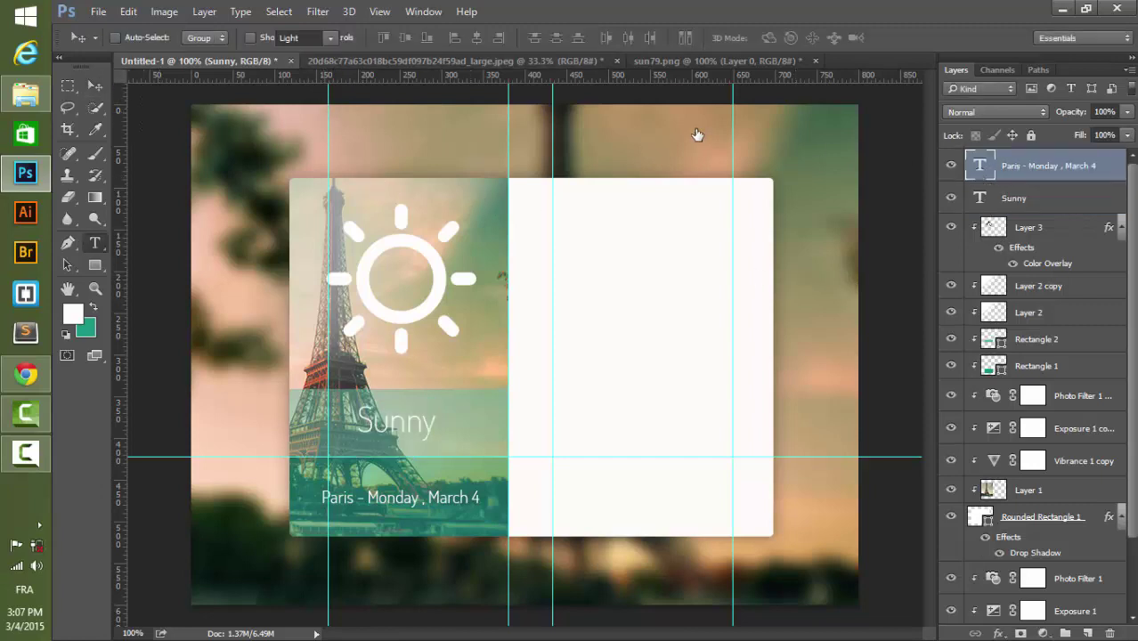
click(332, 37)
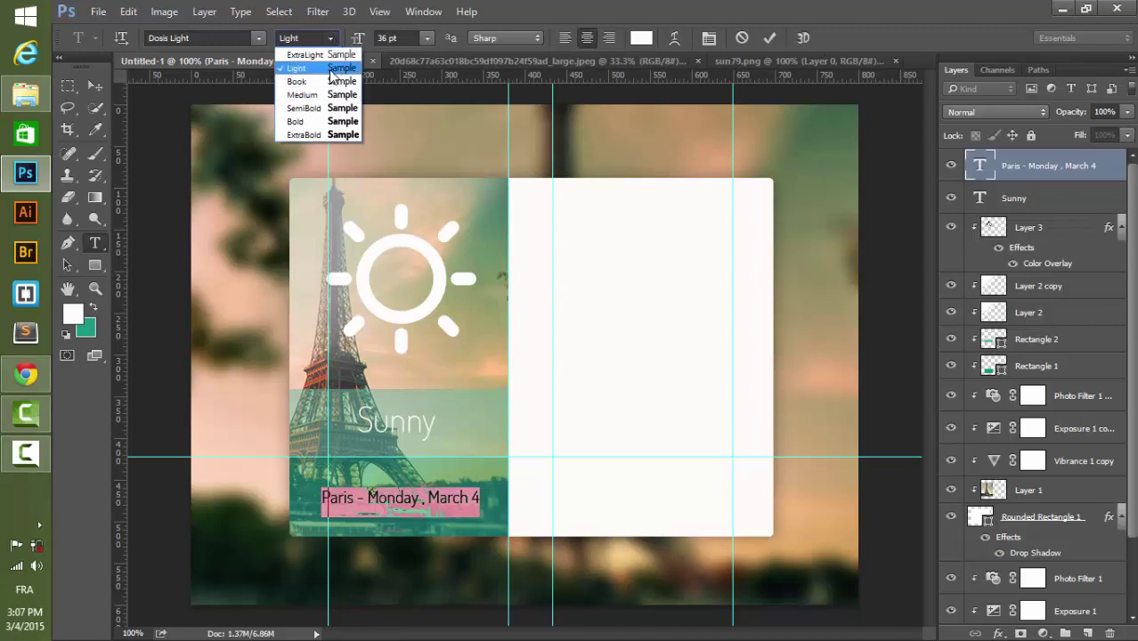
click(331, 69)
click(385, 37)
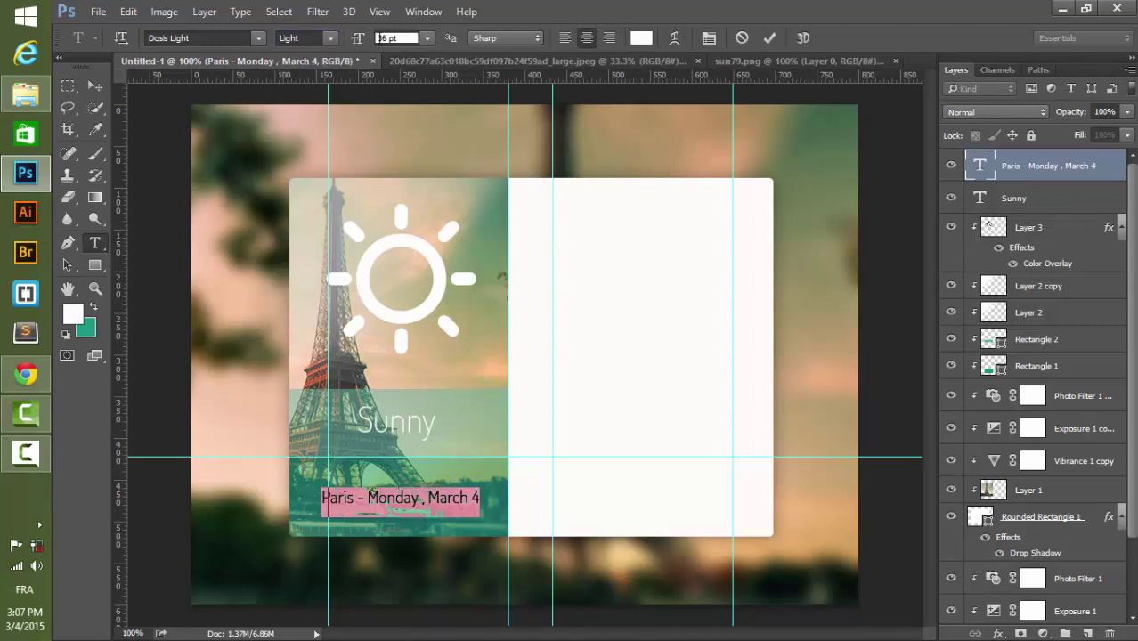
key(Up)
key(Up)
key(Up)
key(Up)
key(Up)
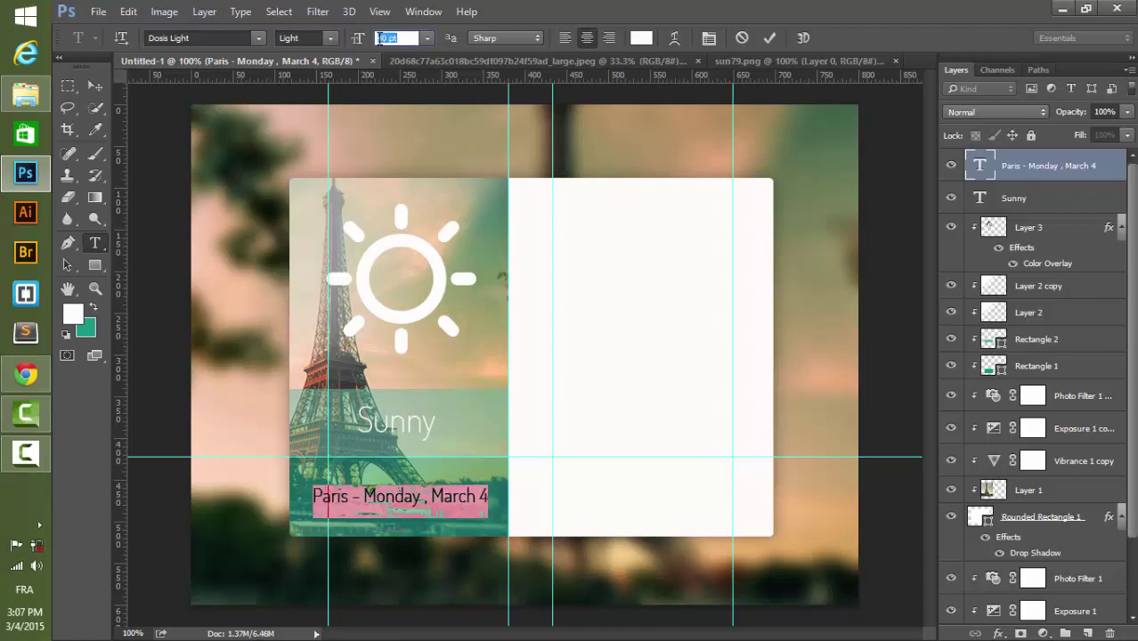
key(Up)
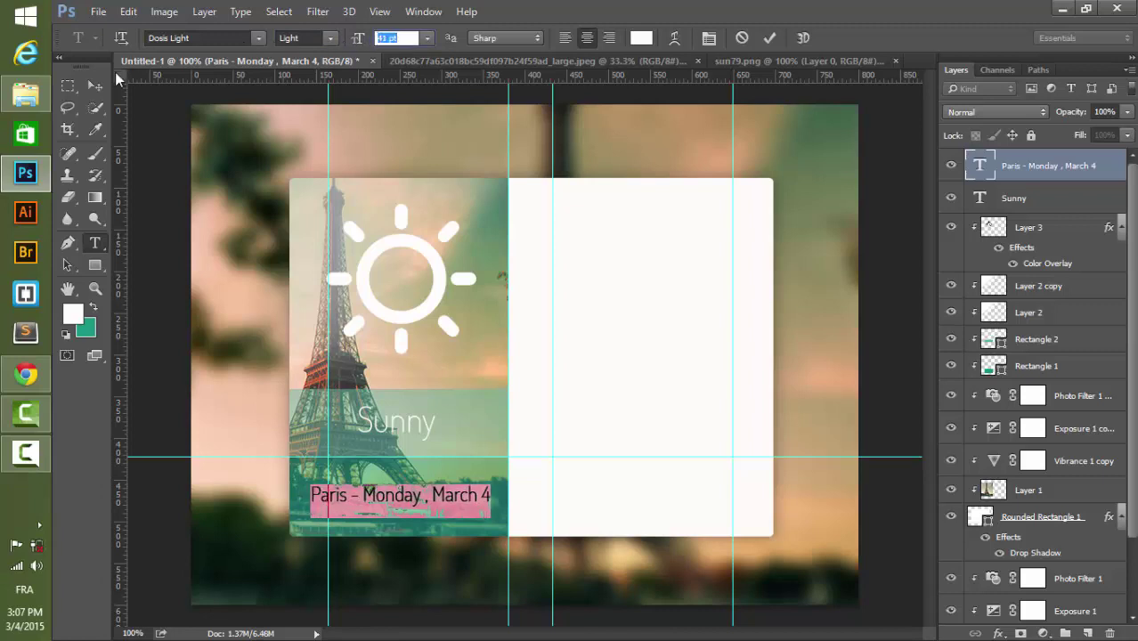
click(95, 86)
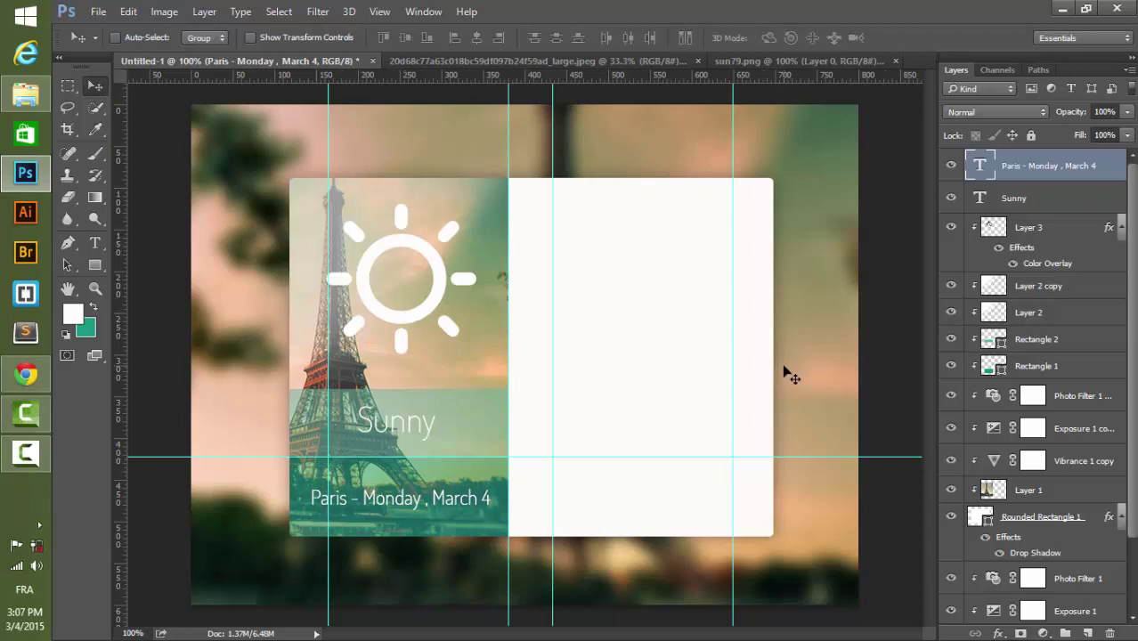
key(ctrl+semicolon)
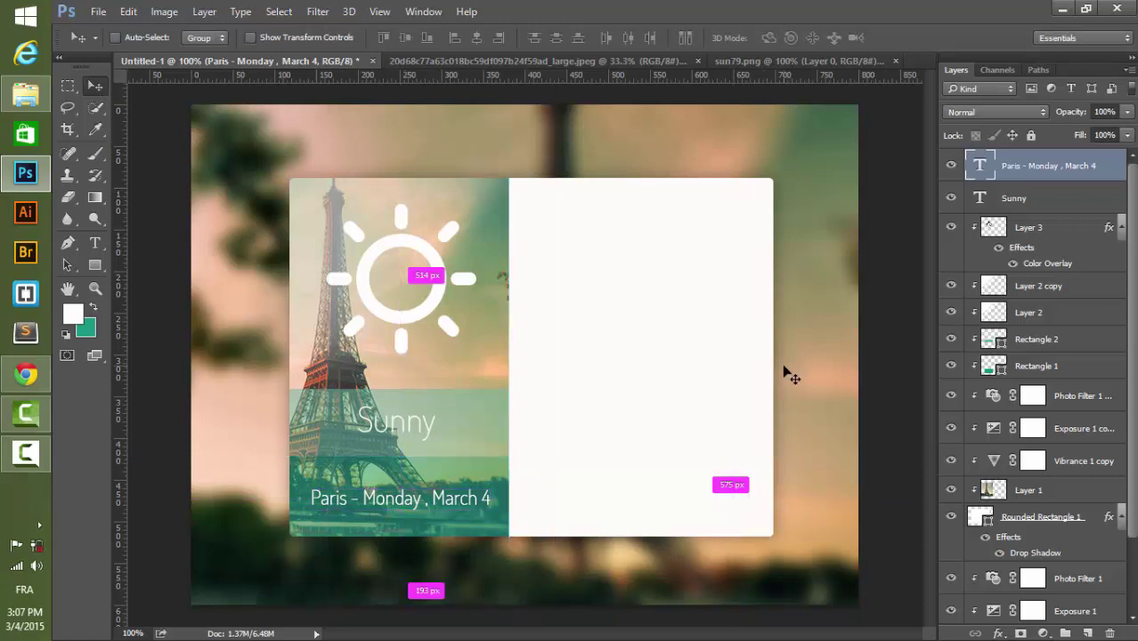
key(ctrl+semicolon)
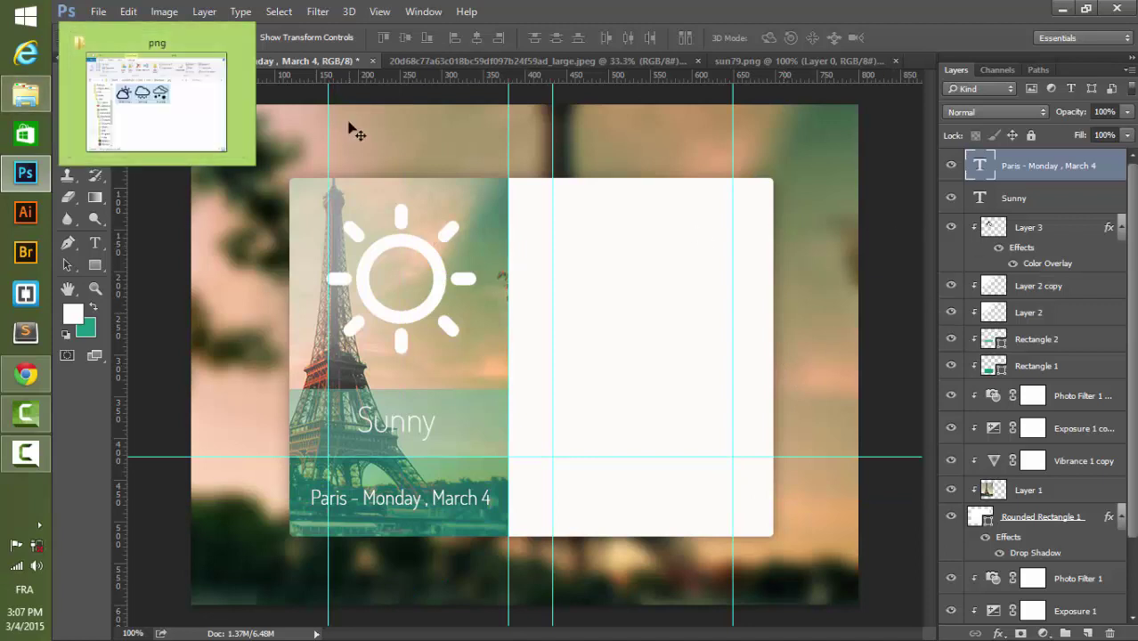
- Type teal '28 °C' on the white panel
click(98, 247)
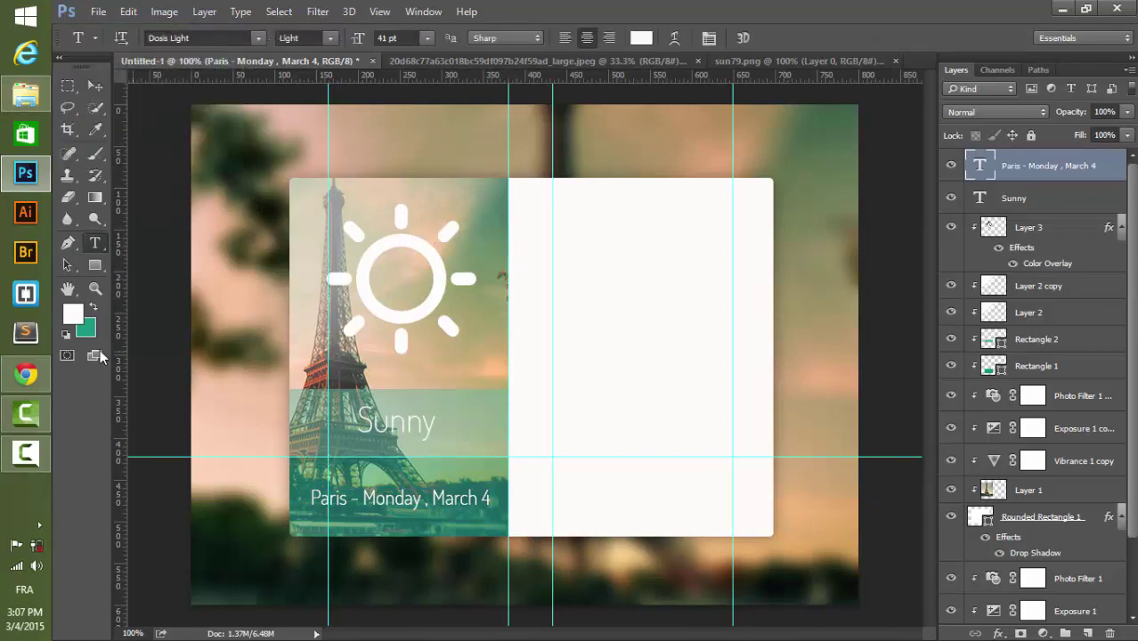
click(86, 330)
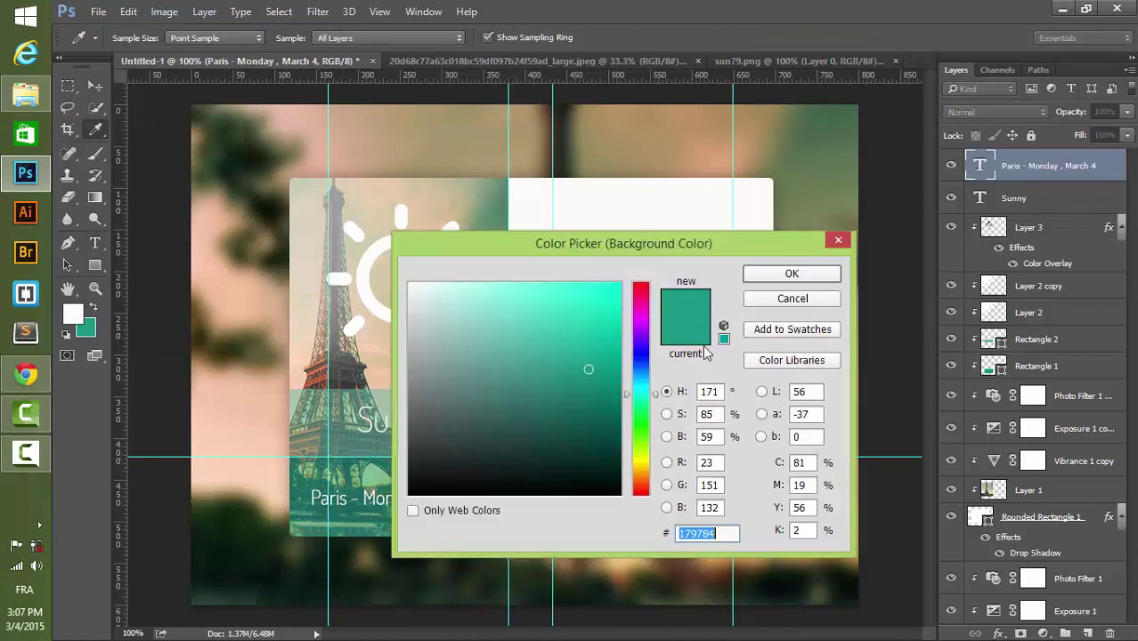
click(792, 272)
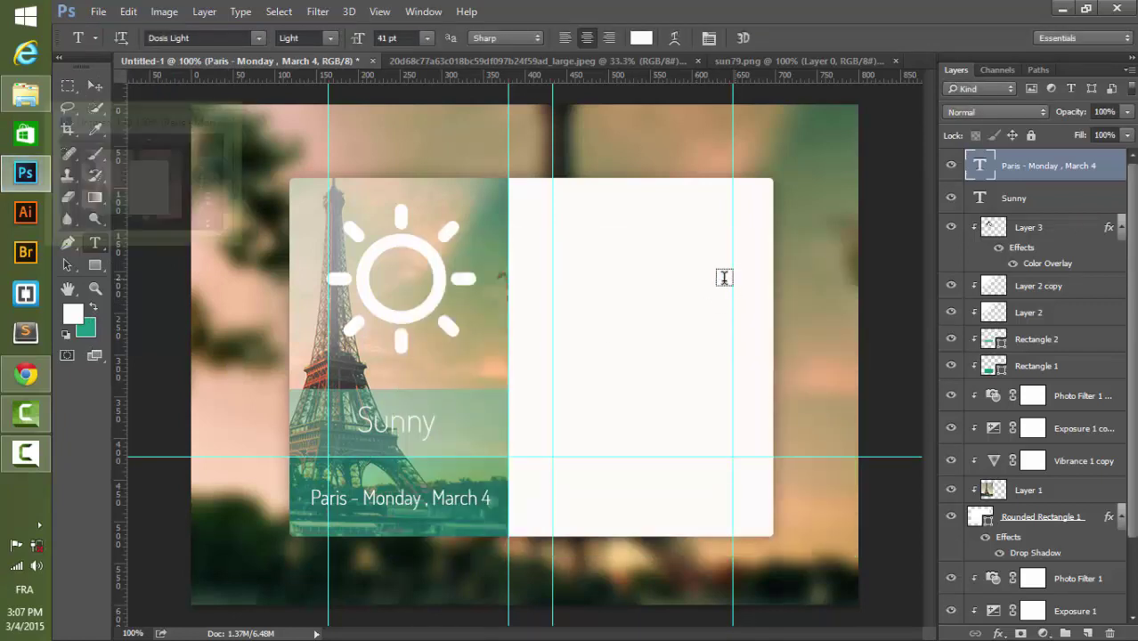
click(672, 260)
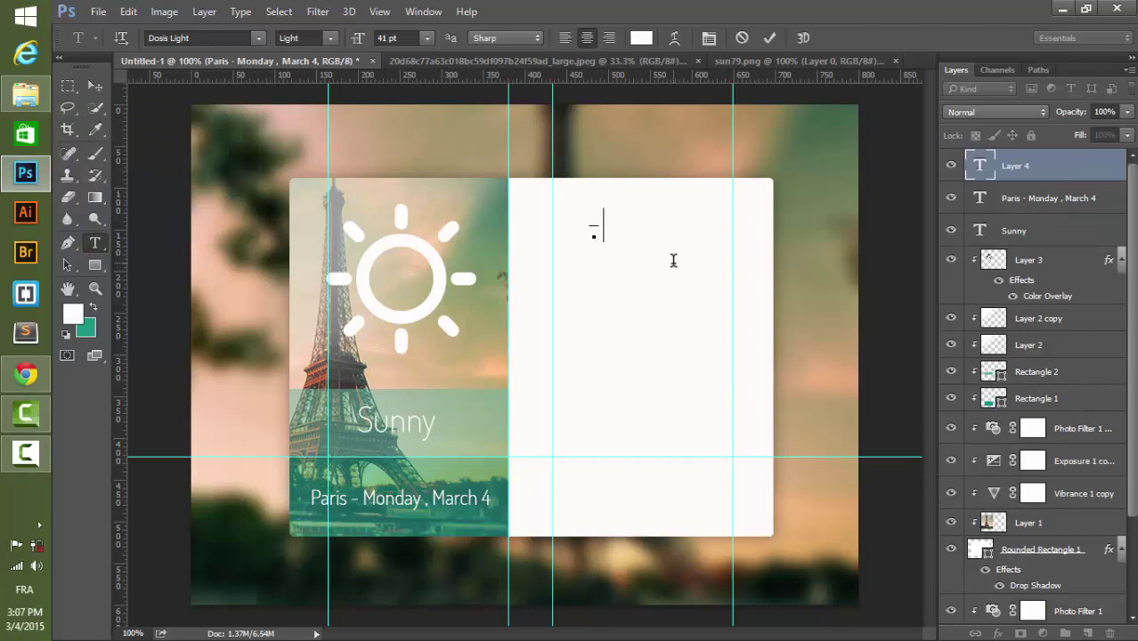
double_click(587, 223)
click(602, 226)
double_click(601, 226)
click(92, 308)
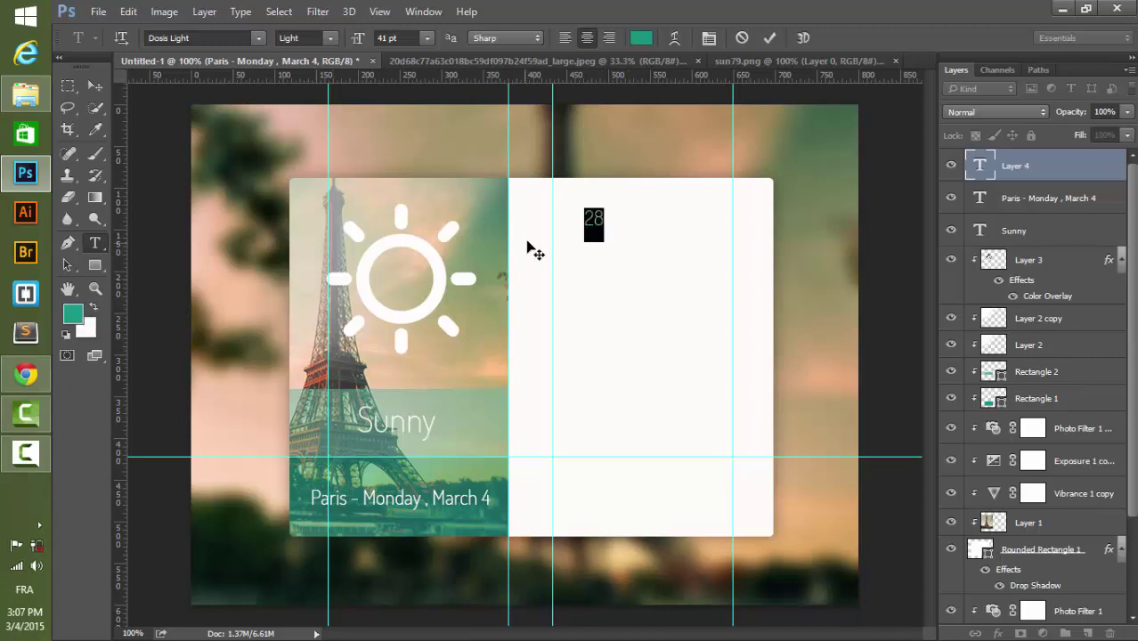
click(594, 227)
text(°)
text(C)
- Set '28 °C' to 80 pt and move it toward the panel's top centre
triple_click(601, 221)
click(384, 37)
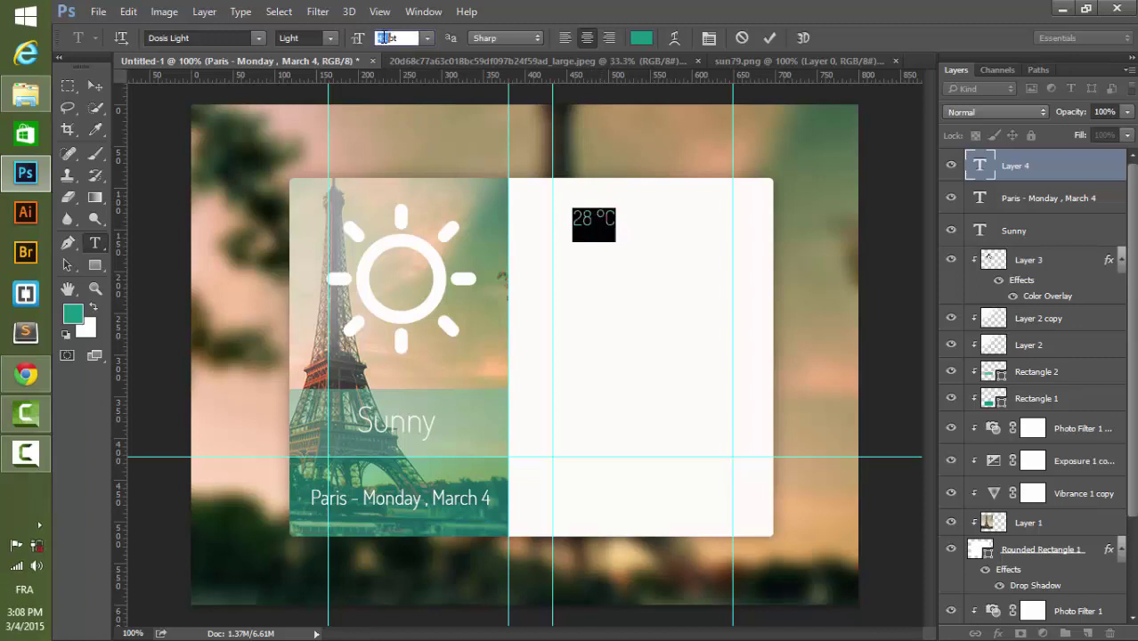
text(80)
key(Return)
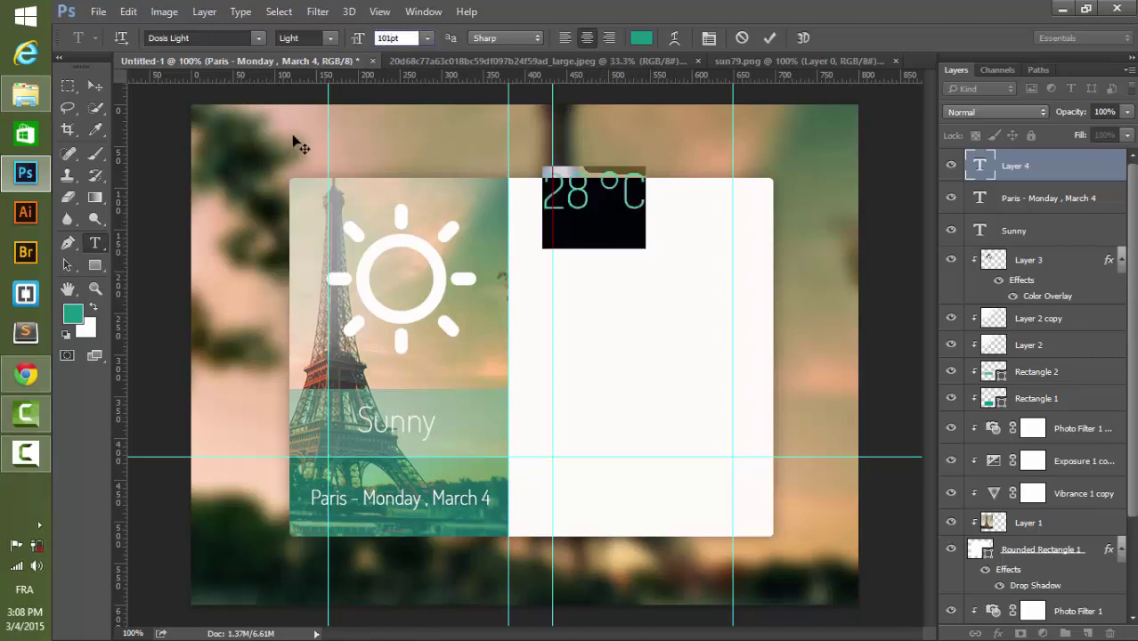
click(95, 86)
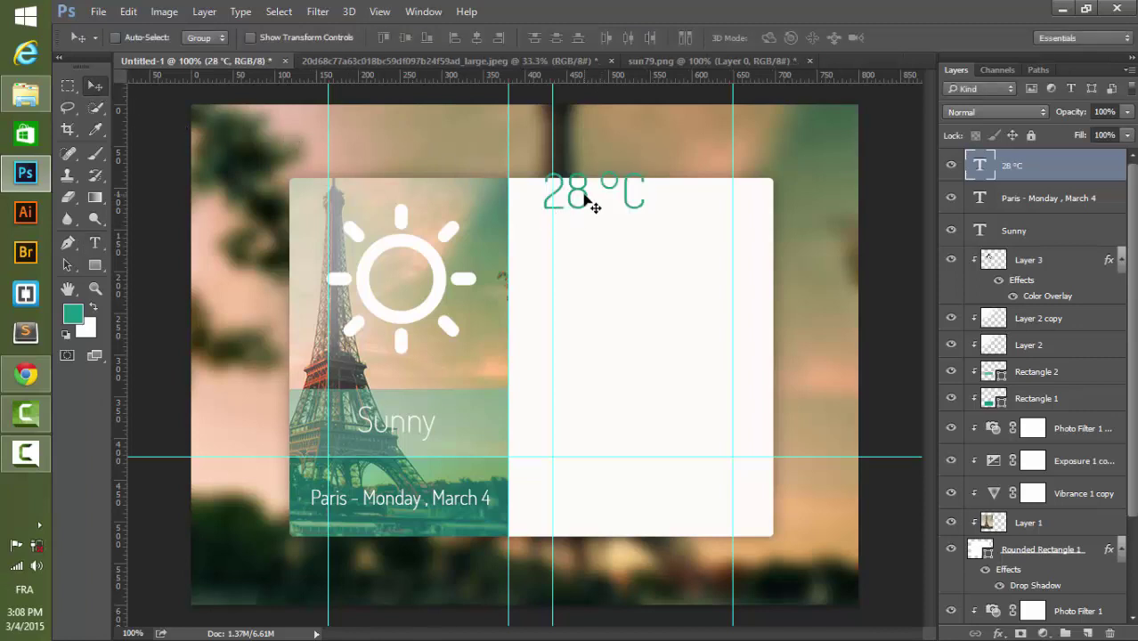
drag(579, 195, 635, 230)
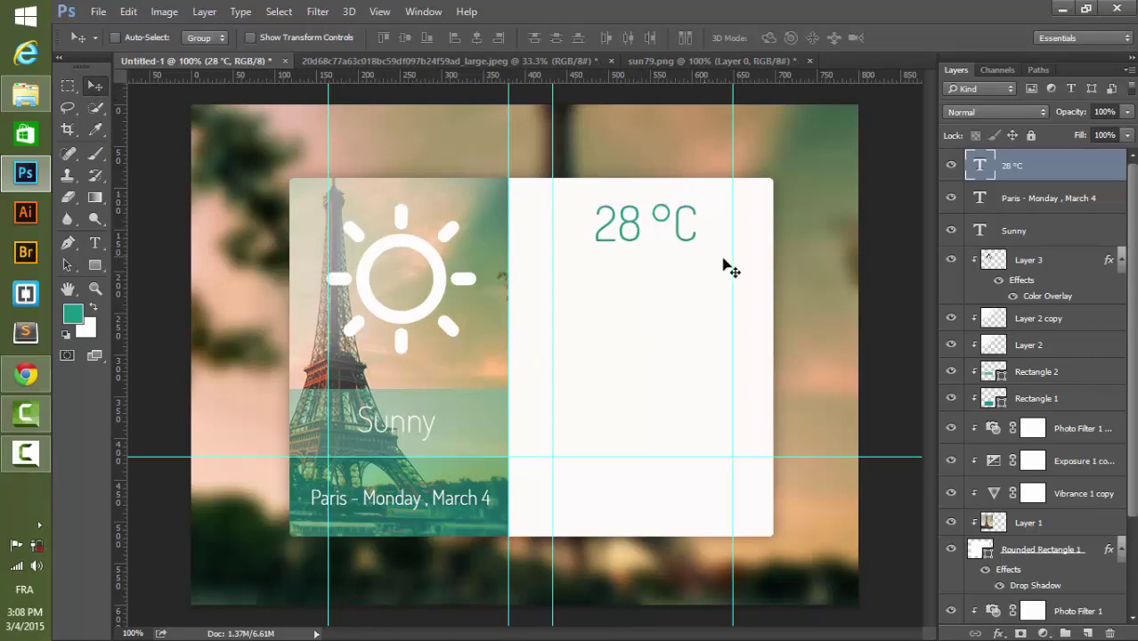
- Enlarge '28 °C' to 180 pt and reposition it about 50 px lower
double_click(980, 165)
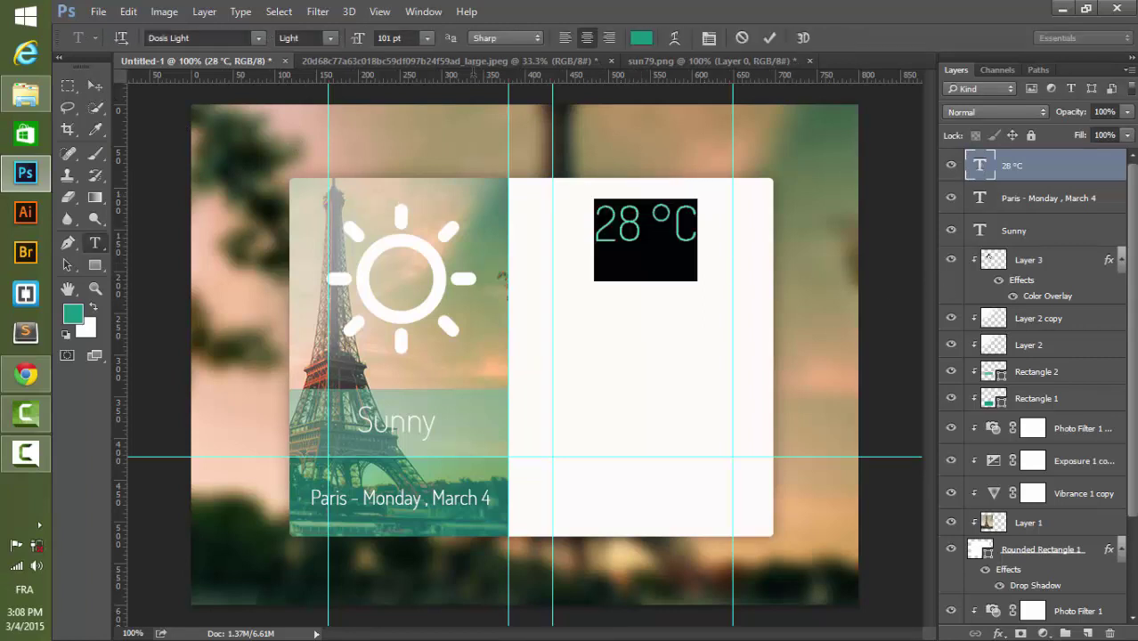
click(389, 37)
text(150)
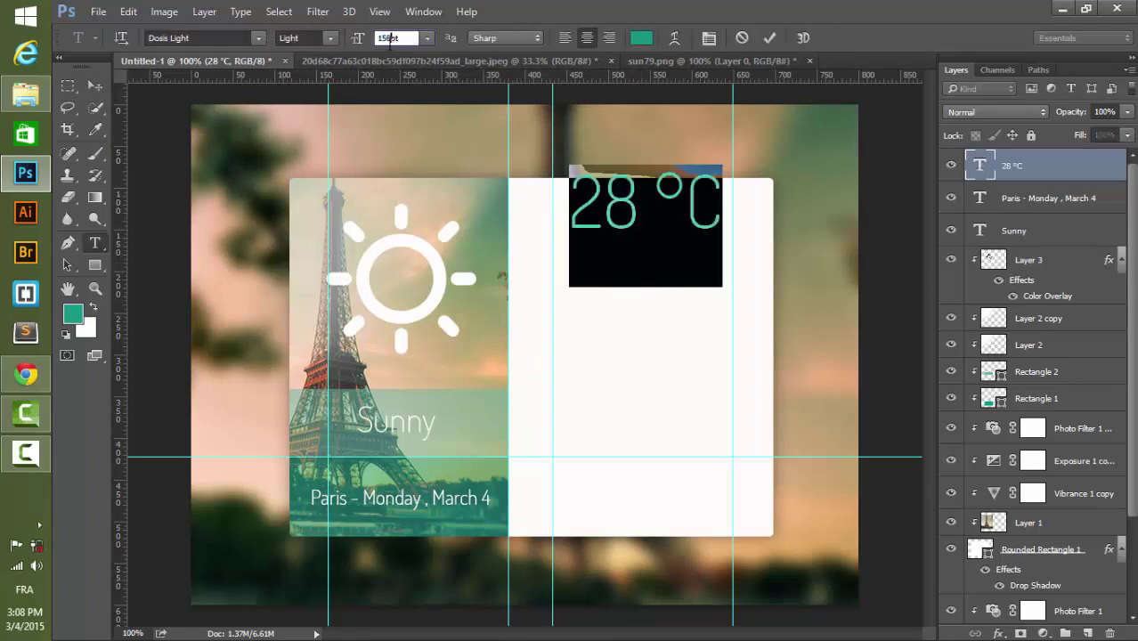
click(390, 38)
text(180)
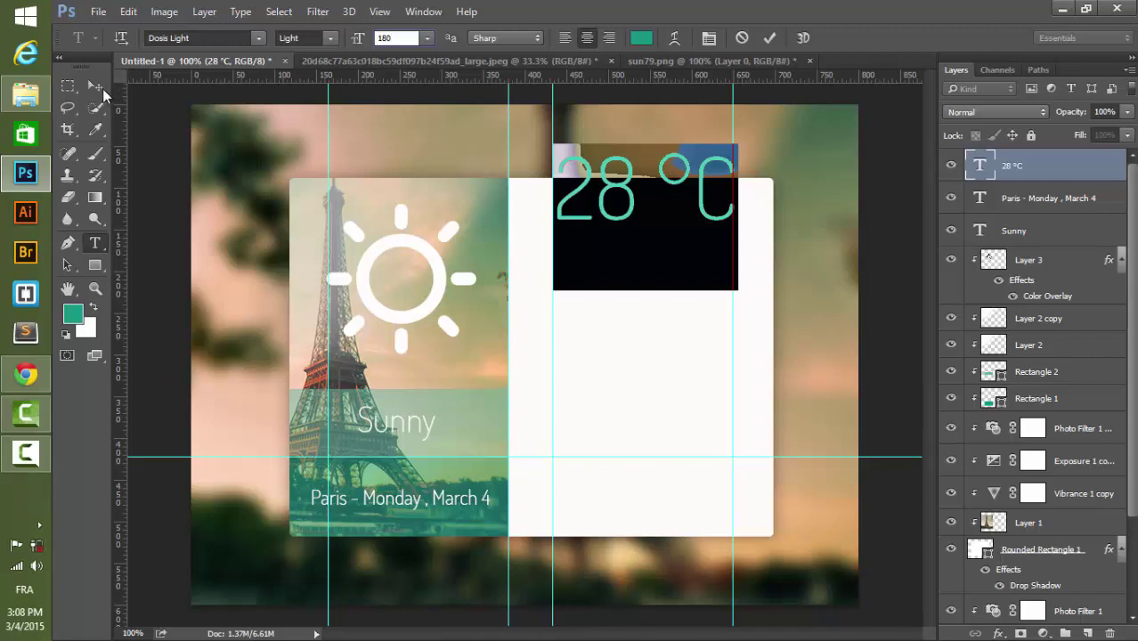
click(98, 86)
drag(626, 208, 621, 234)
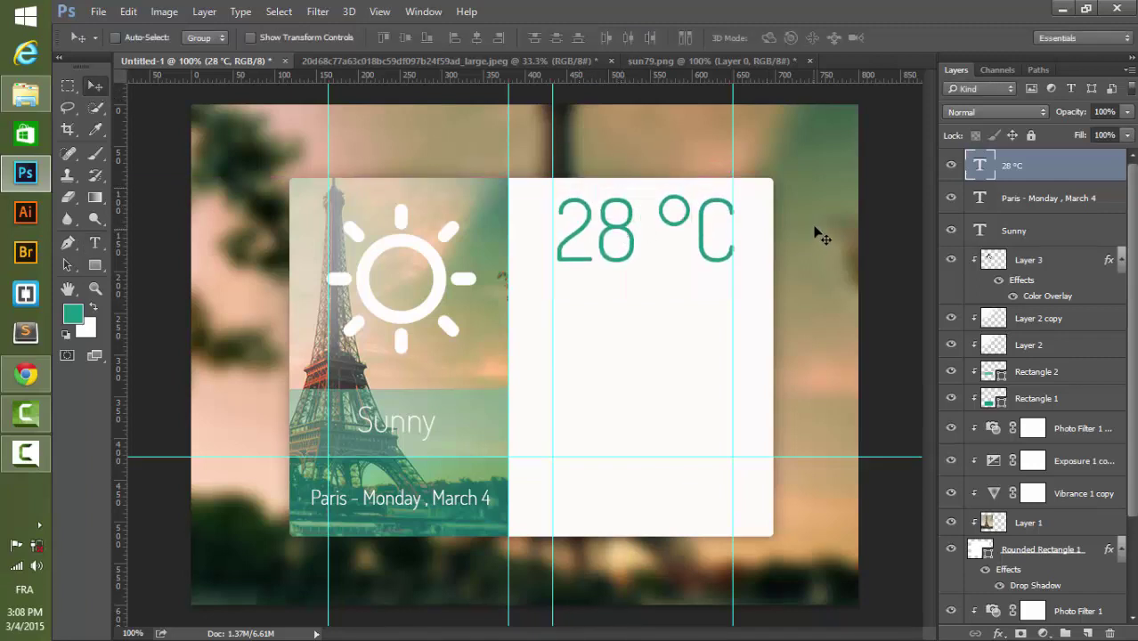
key(Left)
key(Left)
key(Left)
key(Left)
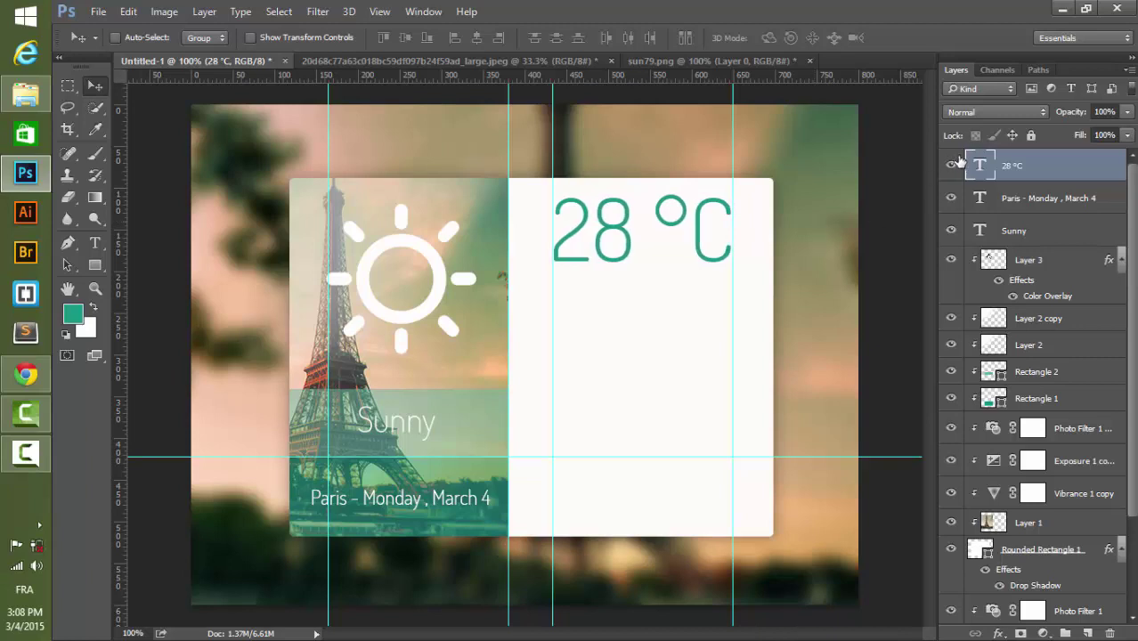
- Make '28 °C' Dosis ExtraLight and nudge it down a few pixels
double_click(979, 168)
click(329, 39)
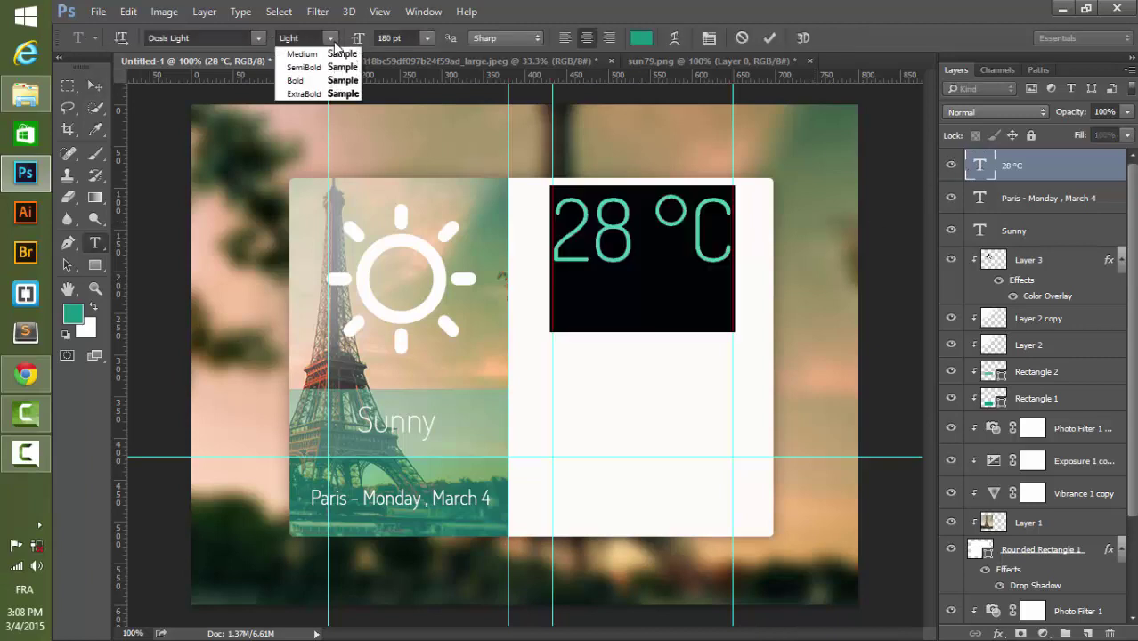
click(330, 55)
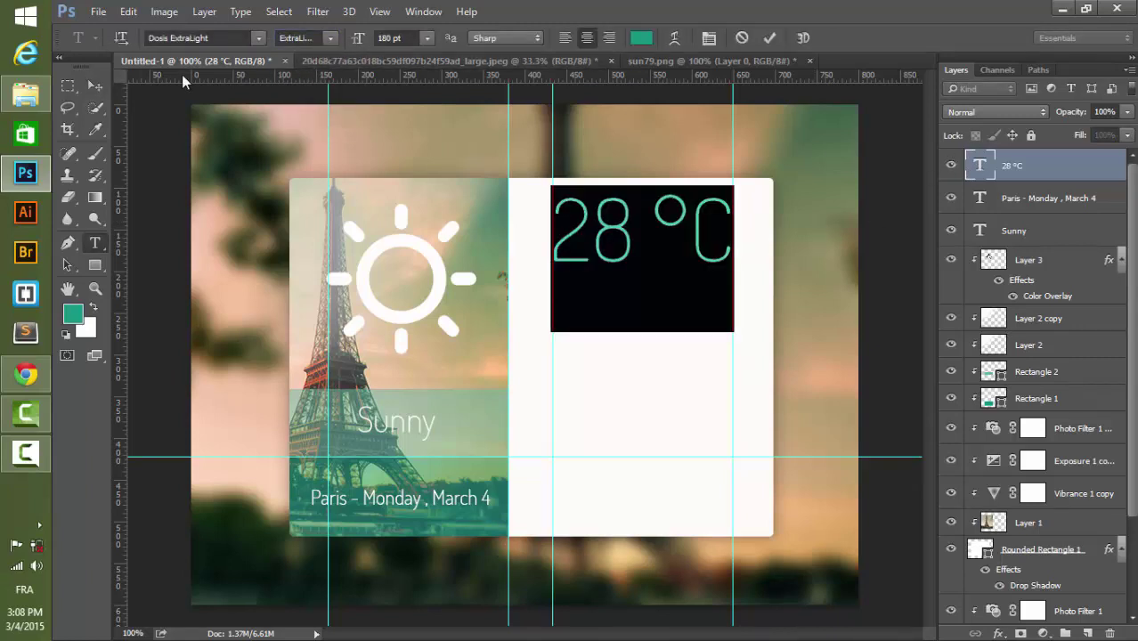
click(98, 83)
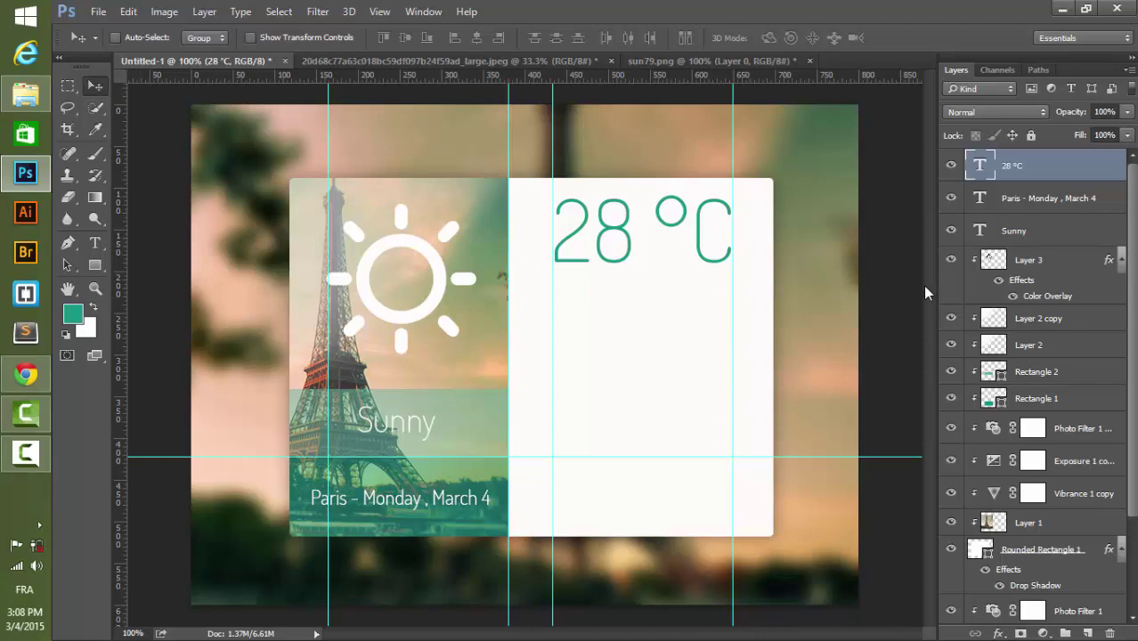
key(Down)
key(Down)
key(Down)
key(Down)
key(Down)
key(Down)
key(Down)
key(Down)
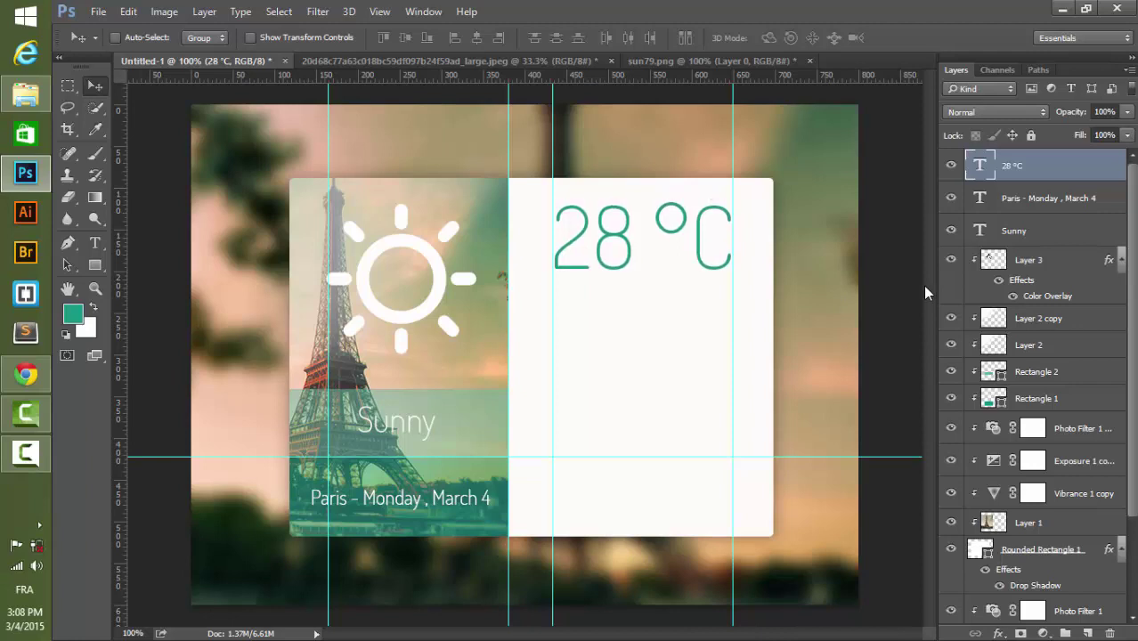
key(Down)
key(Down)
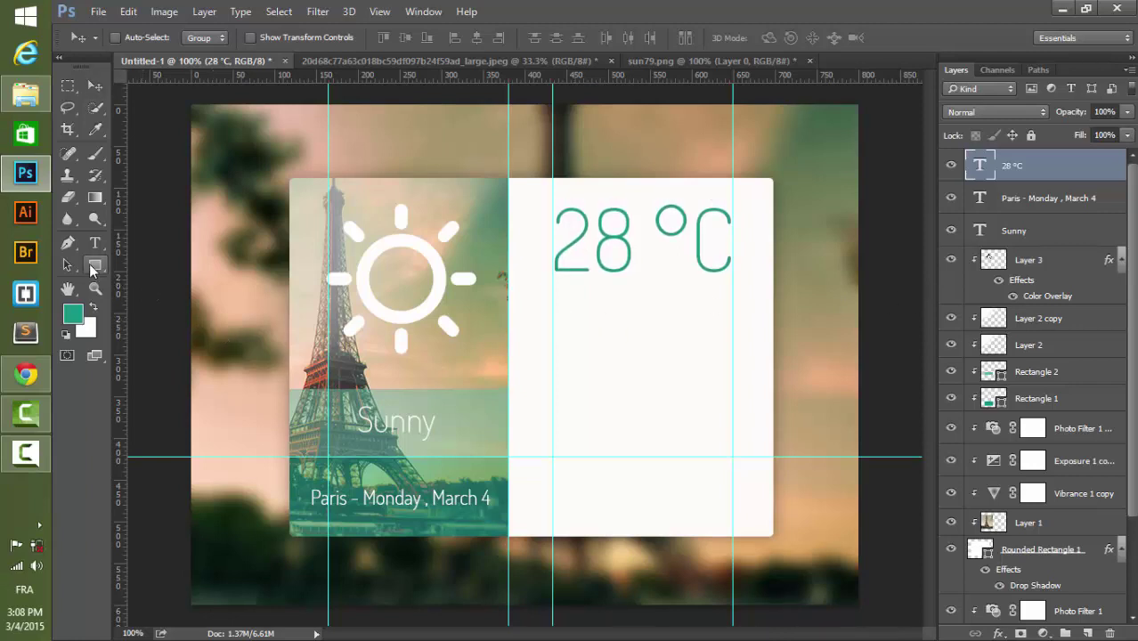
- Draw a horizontal line under '28 °C' between the guides with the Line tool
drag(95, 264, 178, 318)
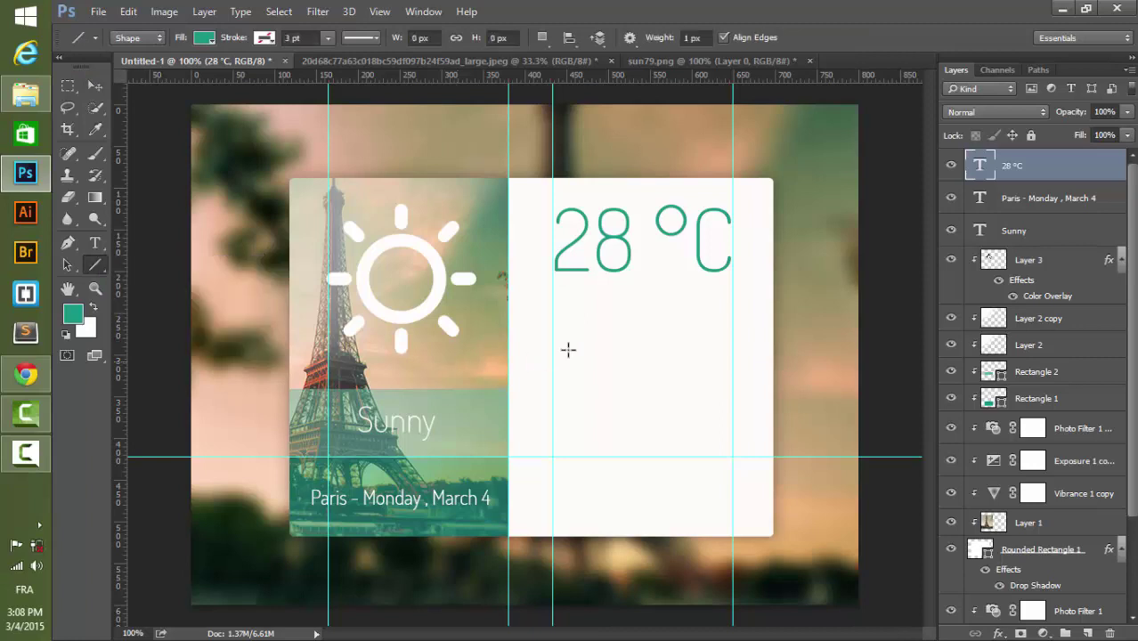
key(ctrl+plus)
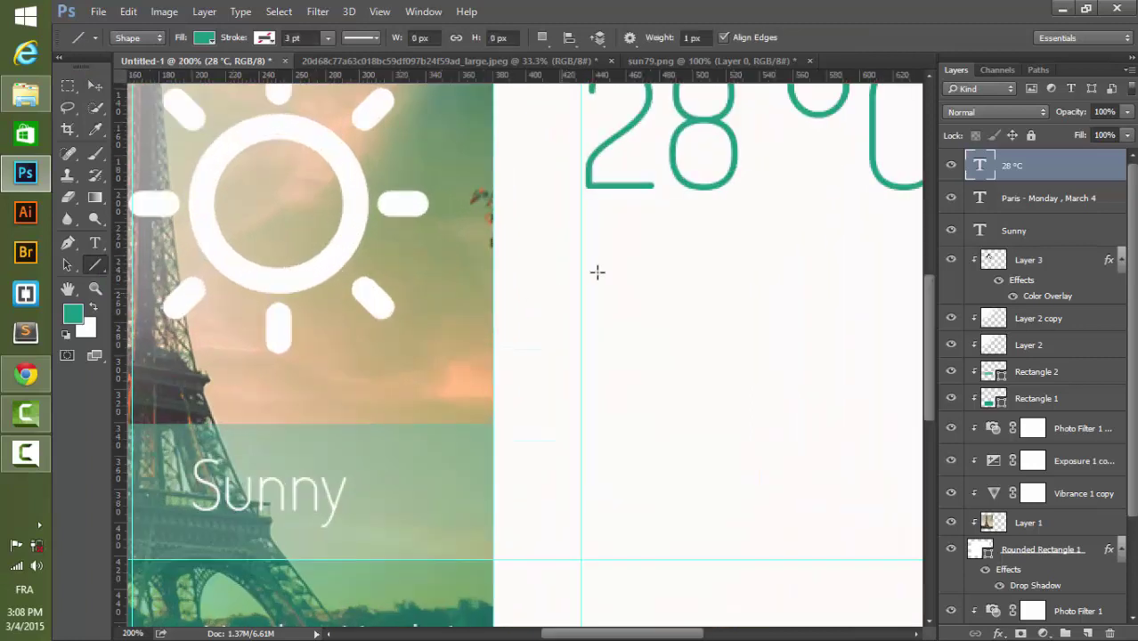
drag(627, 638, 651, 636)
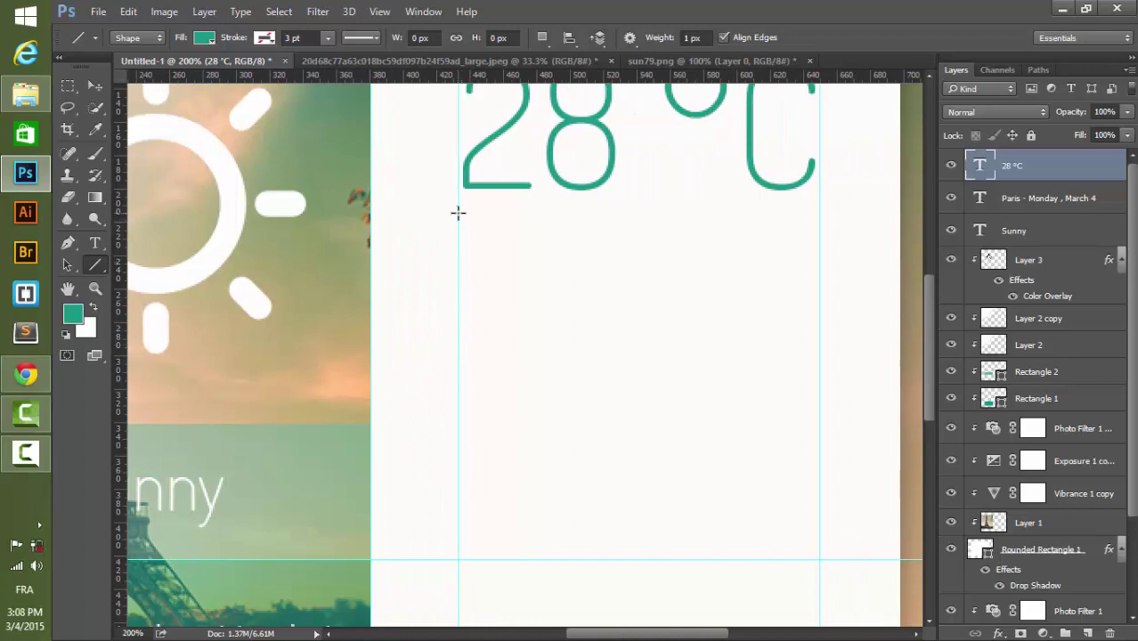
drag(458, 213, 819, 228)
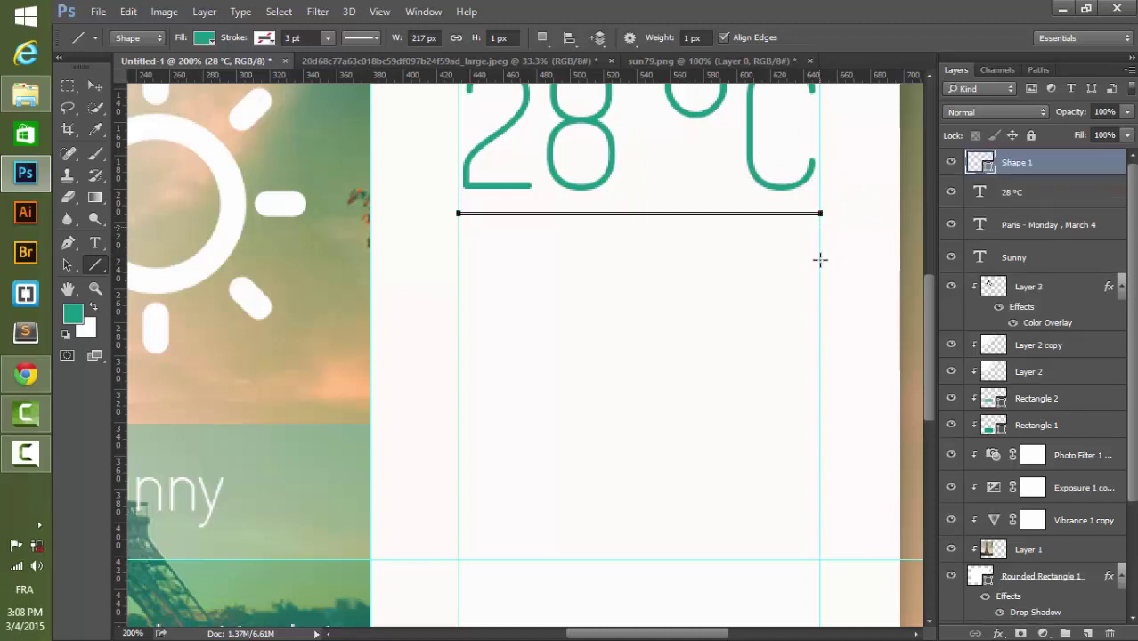
key(ctrl+0)
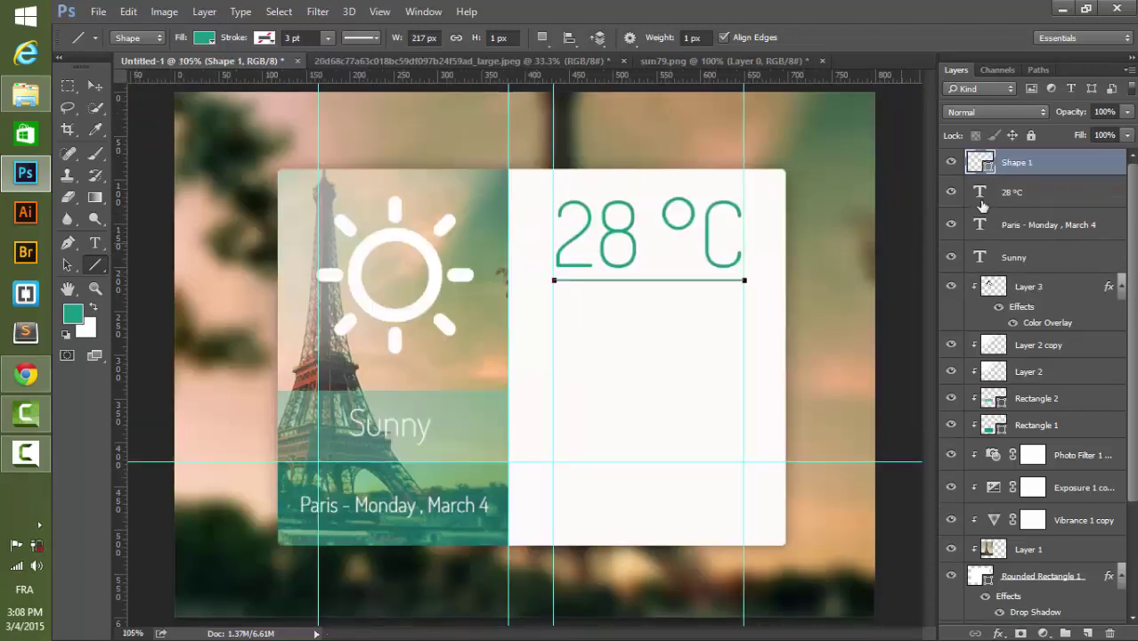
- Rasterize the line layer and start renaming it to 'line'
right_click(1013, 169)
click(790, 273)
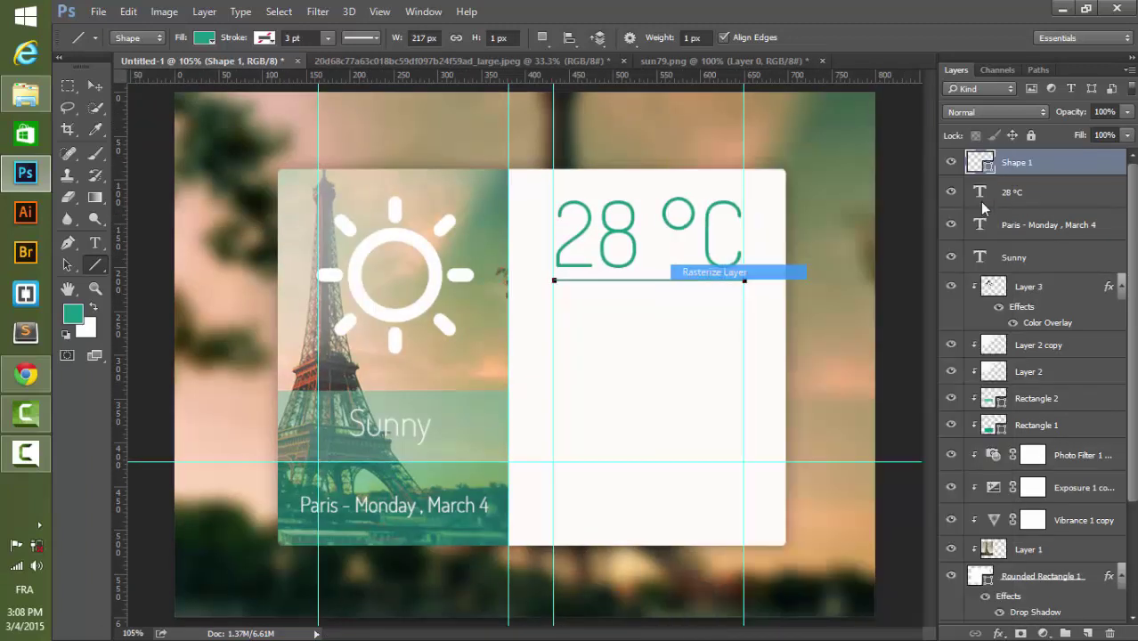
double_click(1015, 163)
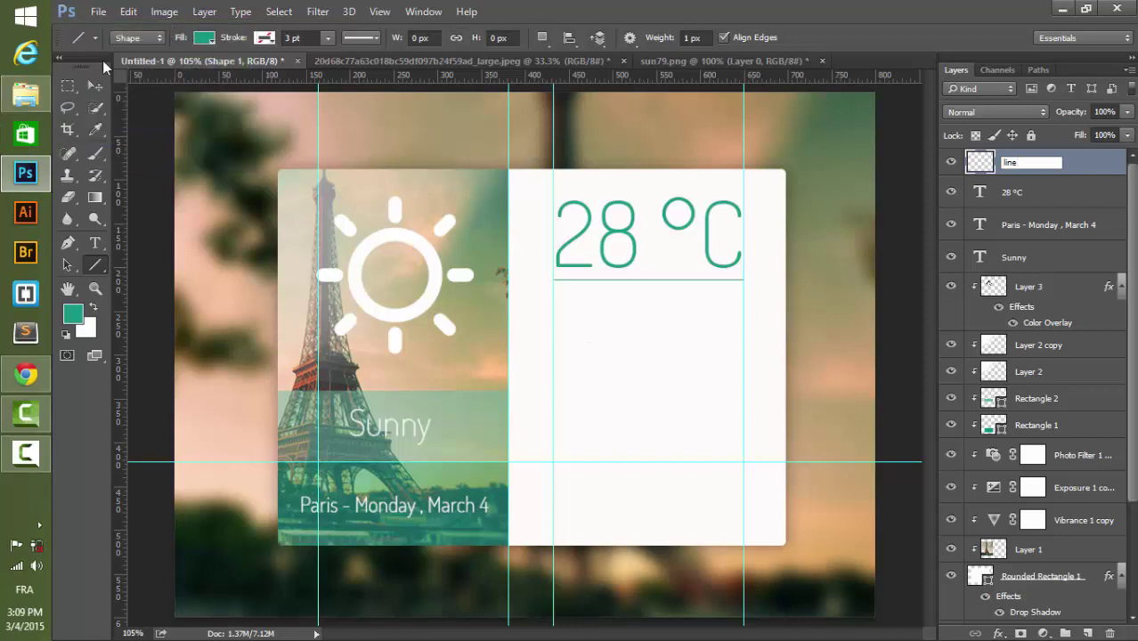
- Commit the layer name 'line' and nudge the line under 28 °C down slightly
key(Return)
key(v)
key(Down)
key(Down)
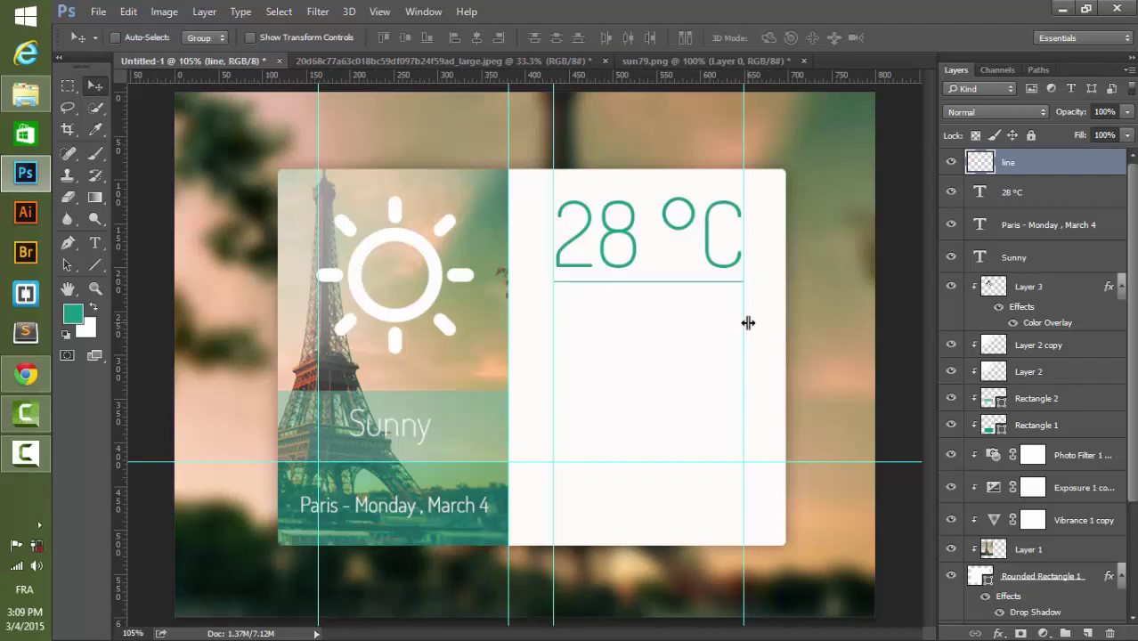
- Duplicate the line and move the copy about 106 px below the original
key(ctrl+j)
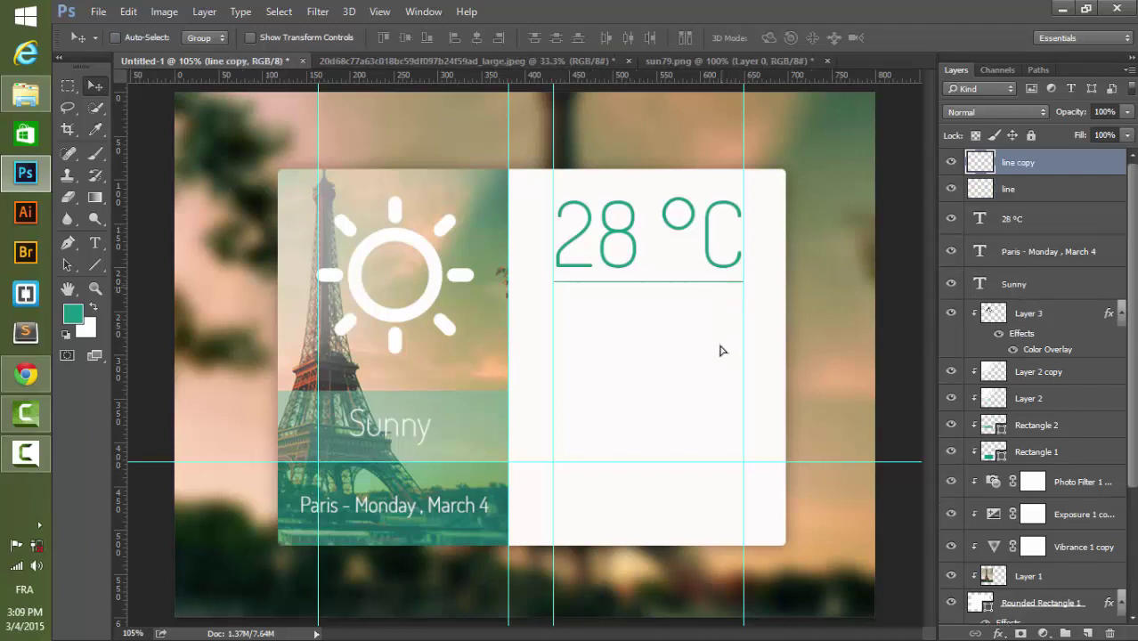
drag(721, 351, 721, 381)
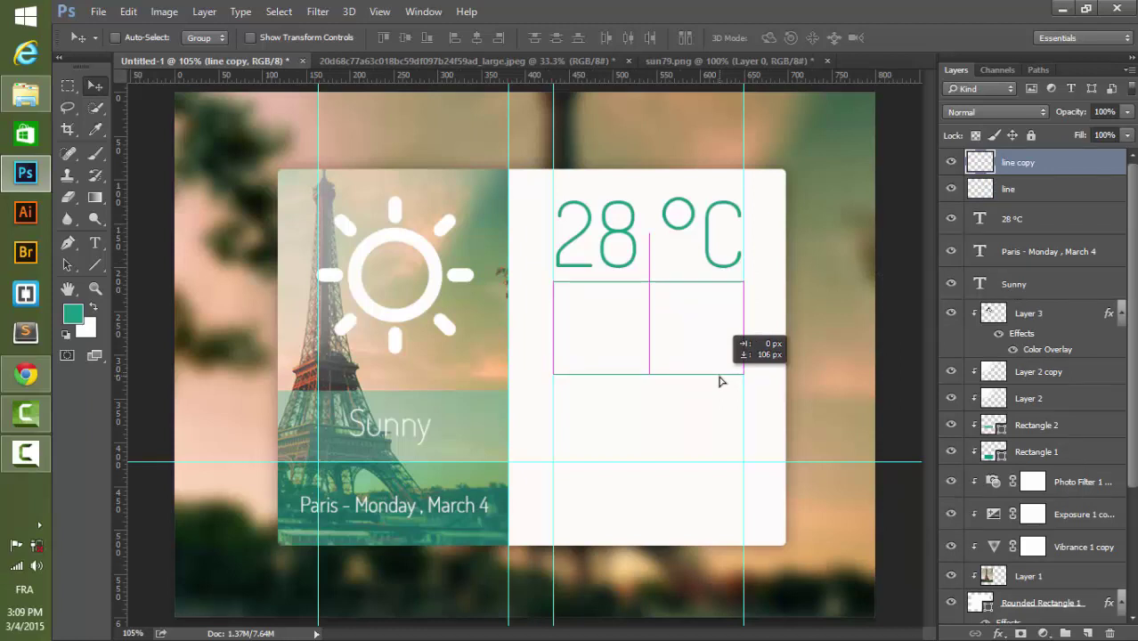
drag(721, 381, 722, 381)
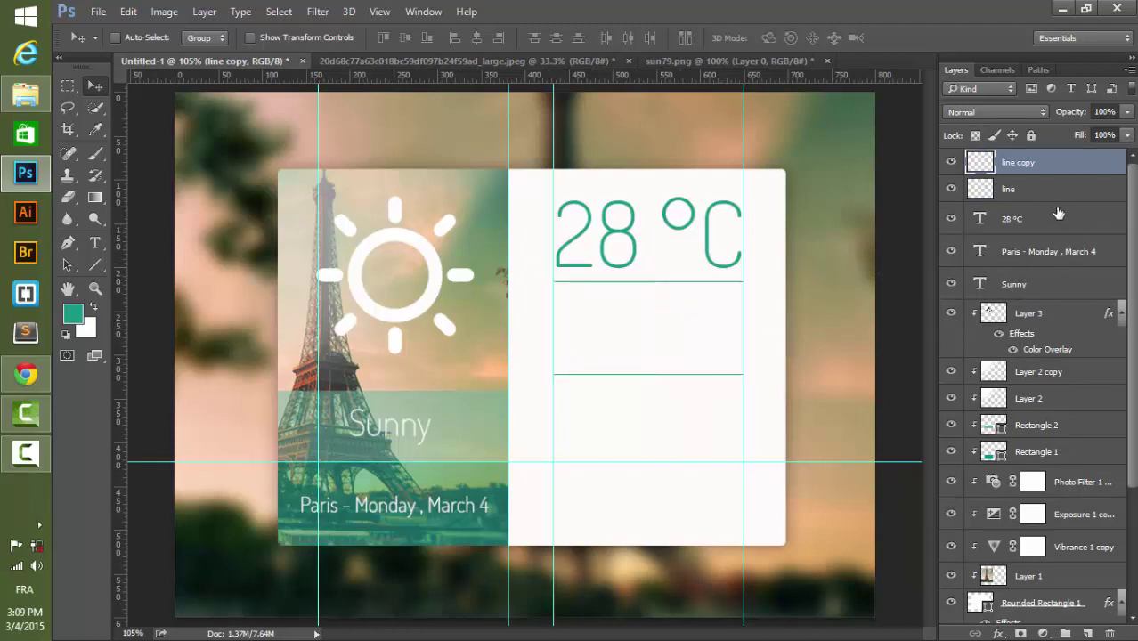
click(1028, 190)
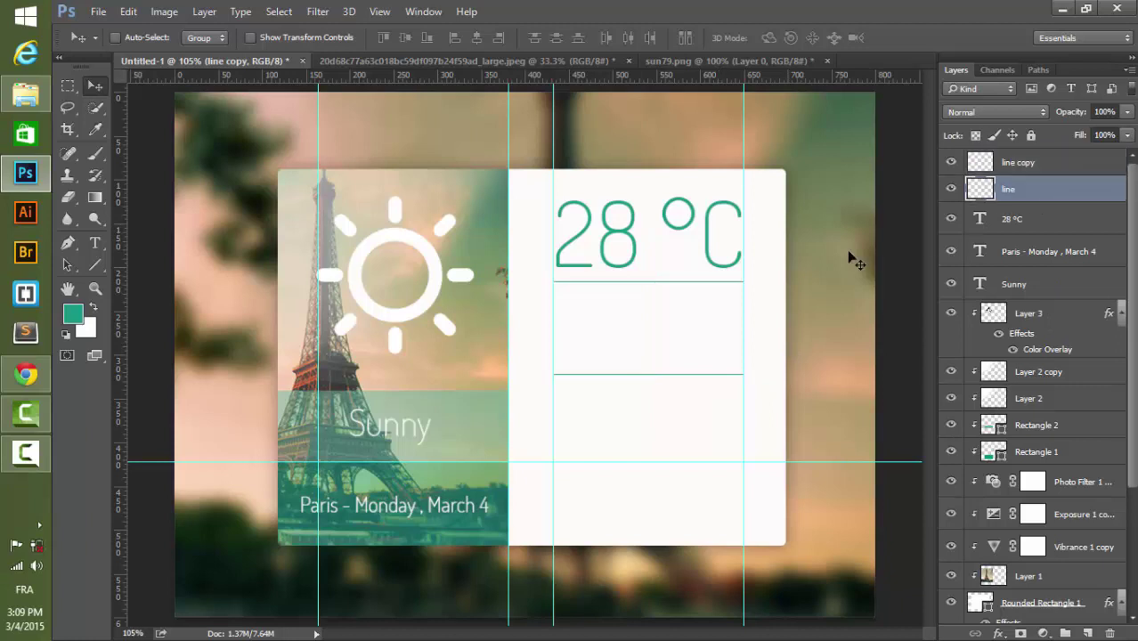
click(98, 267)
- At 200% zoom, draw five connected teal line segments forming the zigzag temperature graph
key(ctrl+plus)
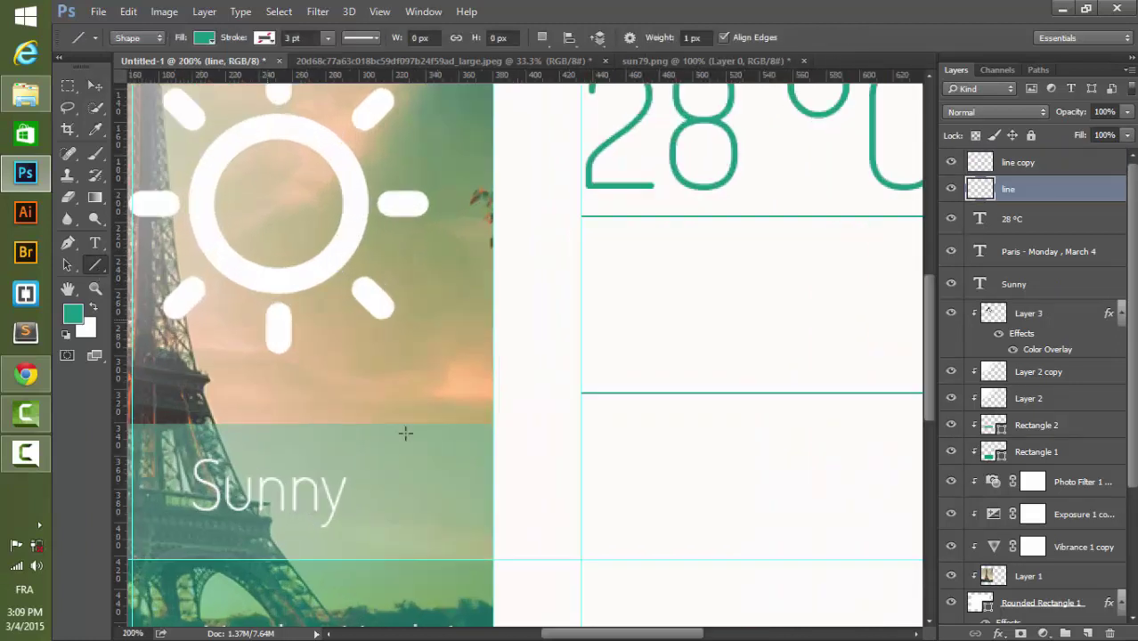
drag(607, 637, 655, 637)
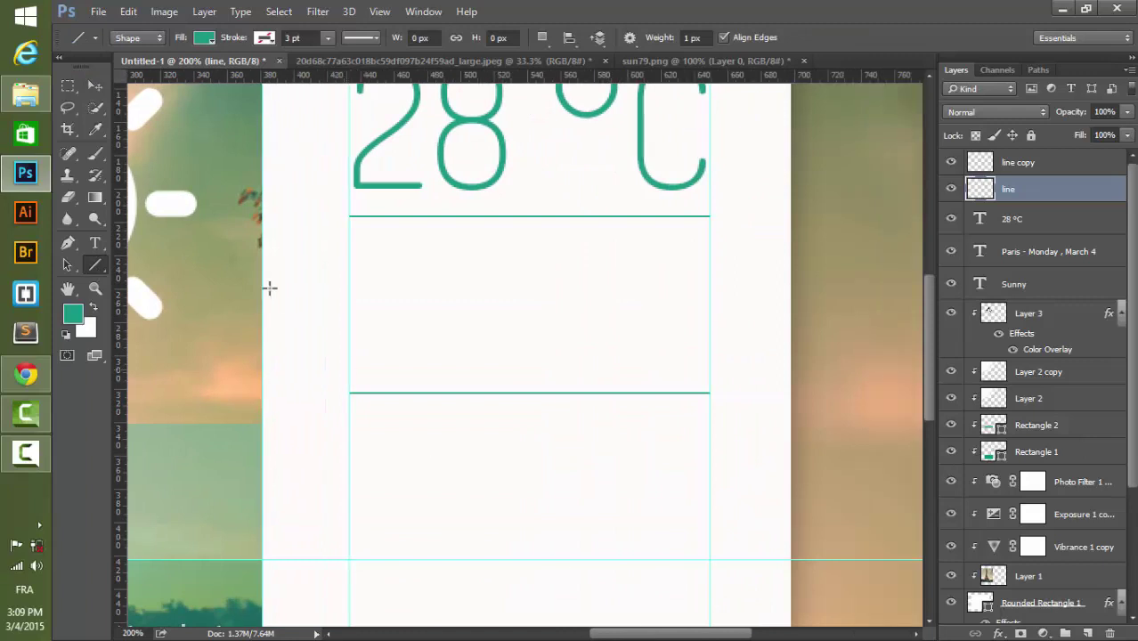
mouse_move(358, 237)
mouse_down()
mouse_move(426, 357)
mouse_move(478, 296)
mouse_move(591, 305)
mouse_move(645, 264)
mouse_move(630, 268)
mouse_move(698, 259)
mouse_up()
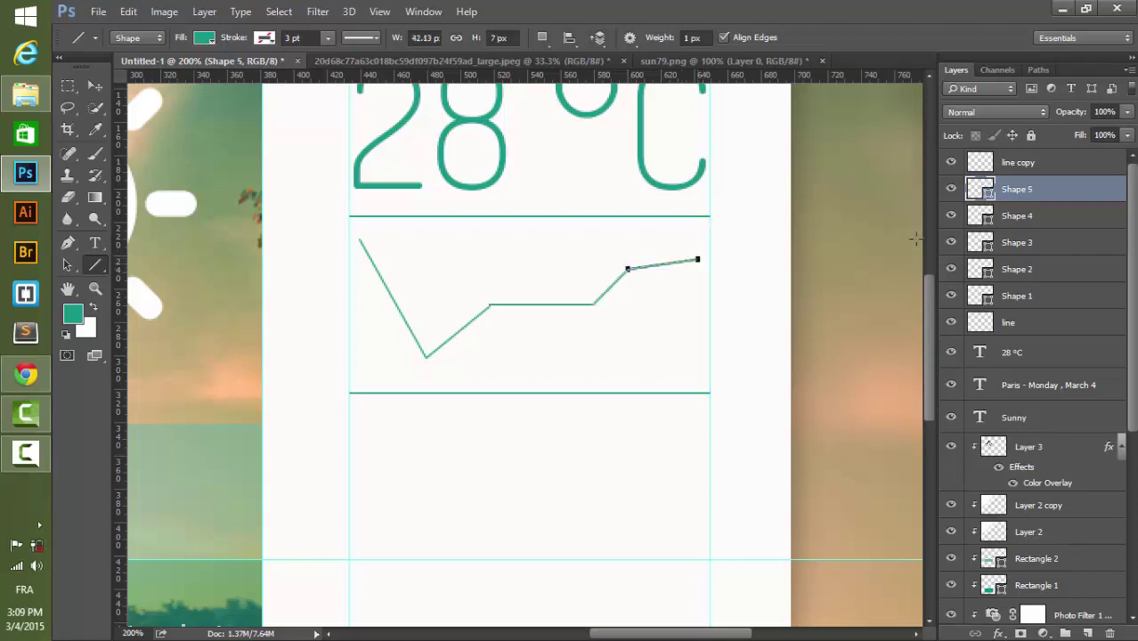
ctrl+click(1029, 296)
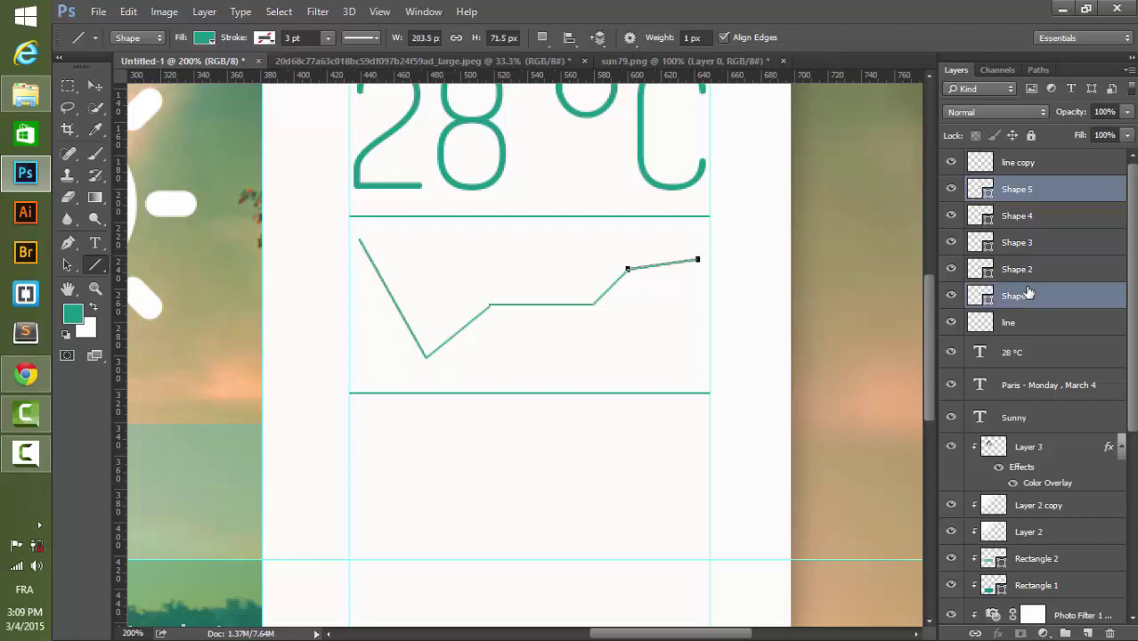
- Select Shape 1–5, rasterize them and merge them into one Shape 5 layer
ctrl+click(1022, 267)
ctrl+click(1019, 242)
ctrl+click(1022, 216)
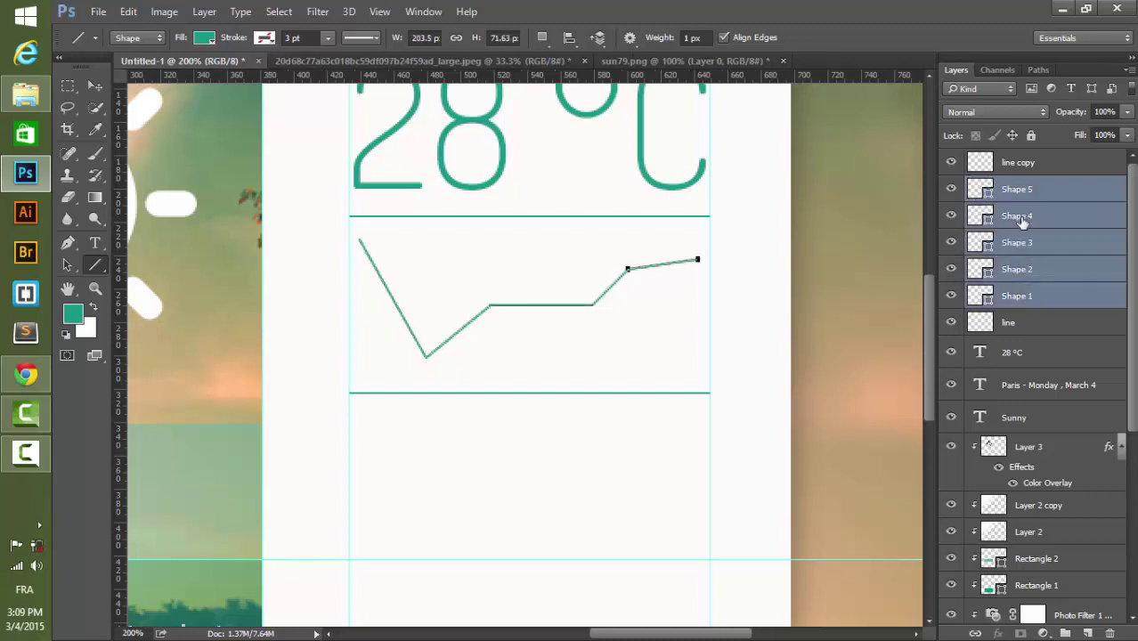
right_click(1022, 220)
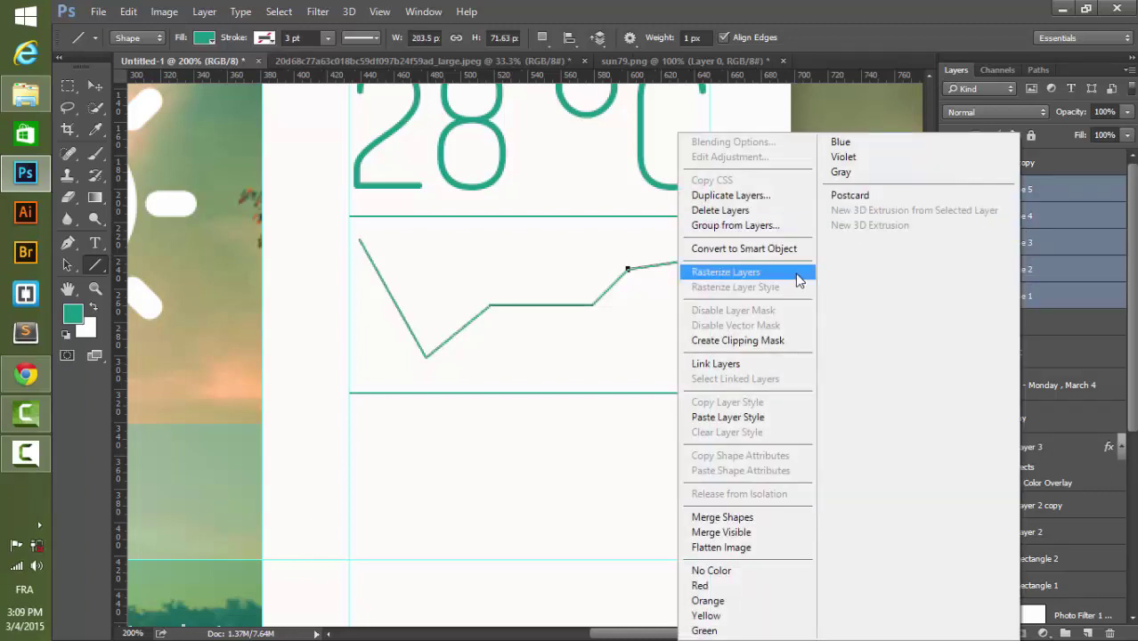
click(793, 272)
key(ctrl+j)
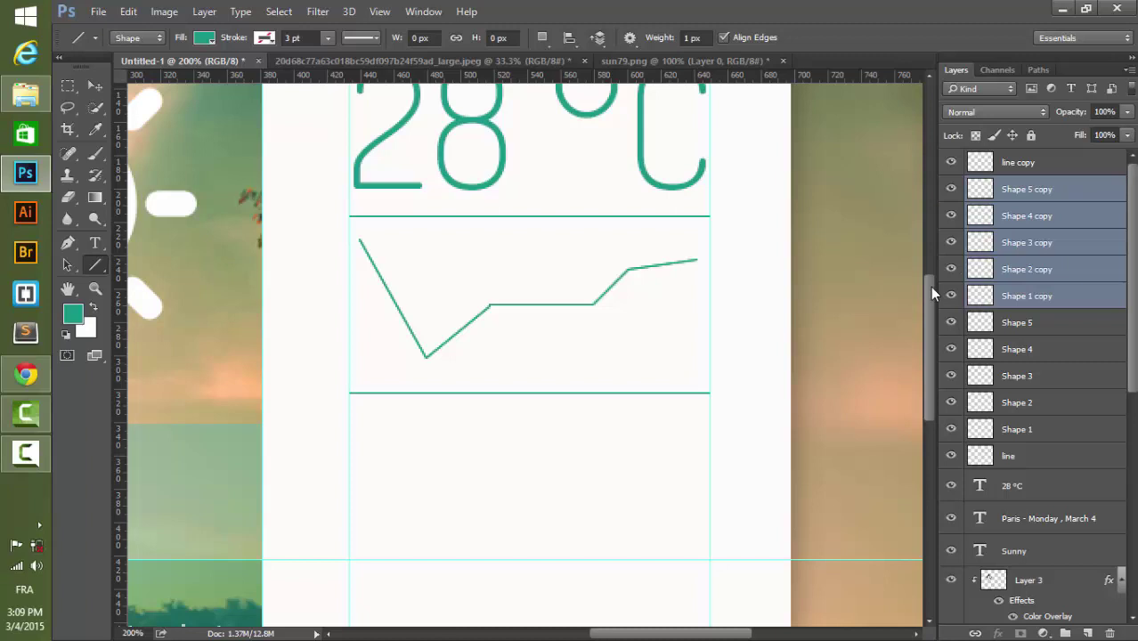
key(ctrl+z)
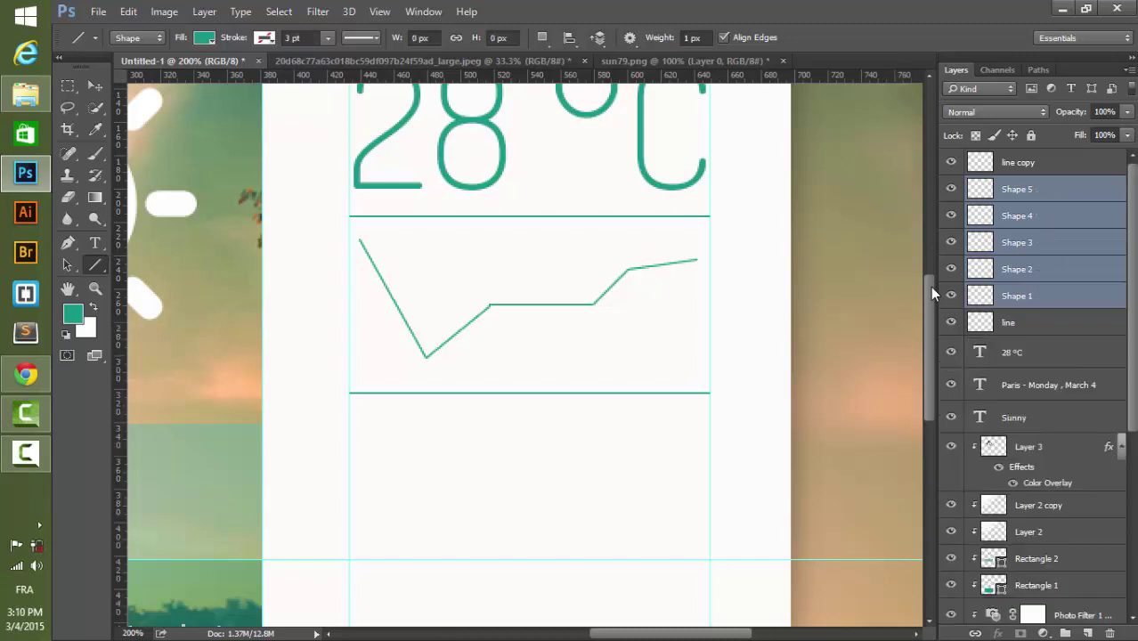
key(ctrl+e)
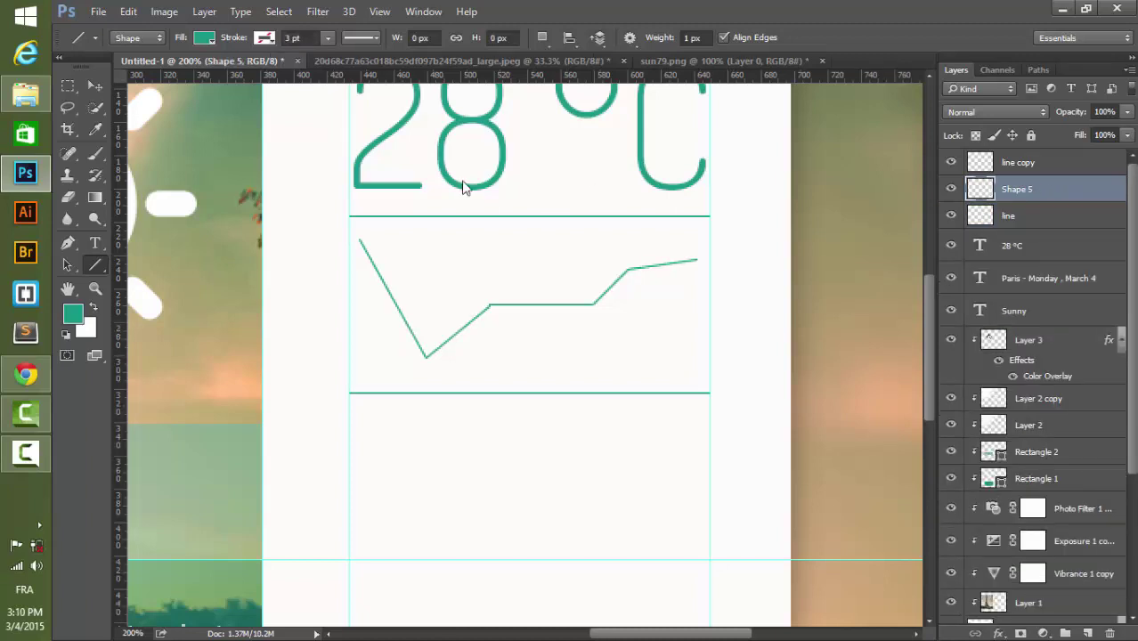
- Fit the card in view, then zoom back to 200% on the graph area
click(93, 86)
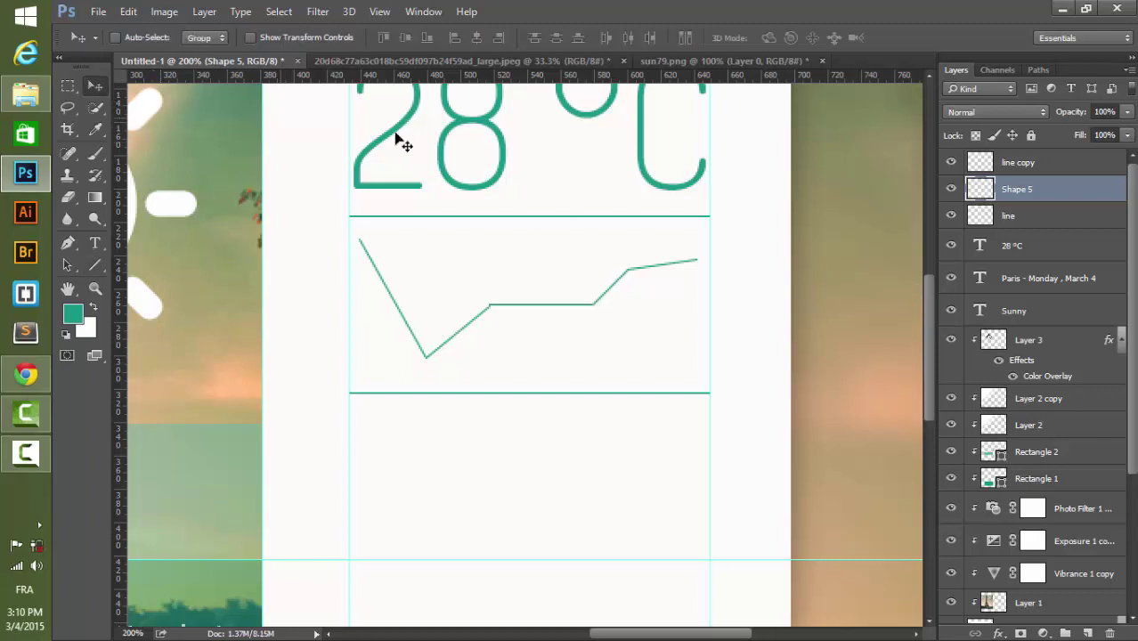
key(ctrl+0)
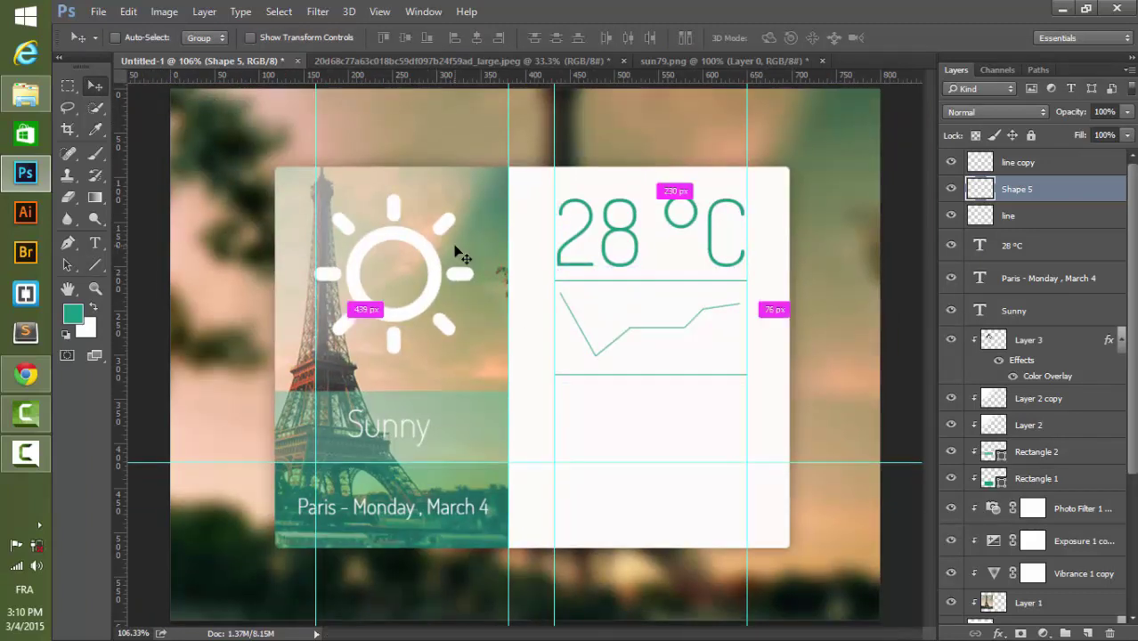
key(ctrl+plus)
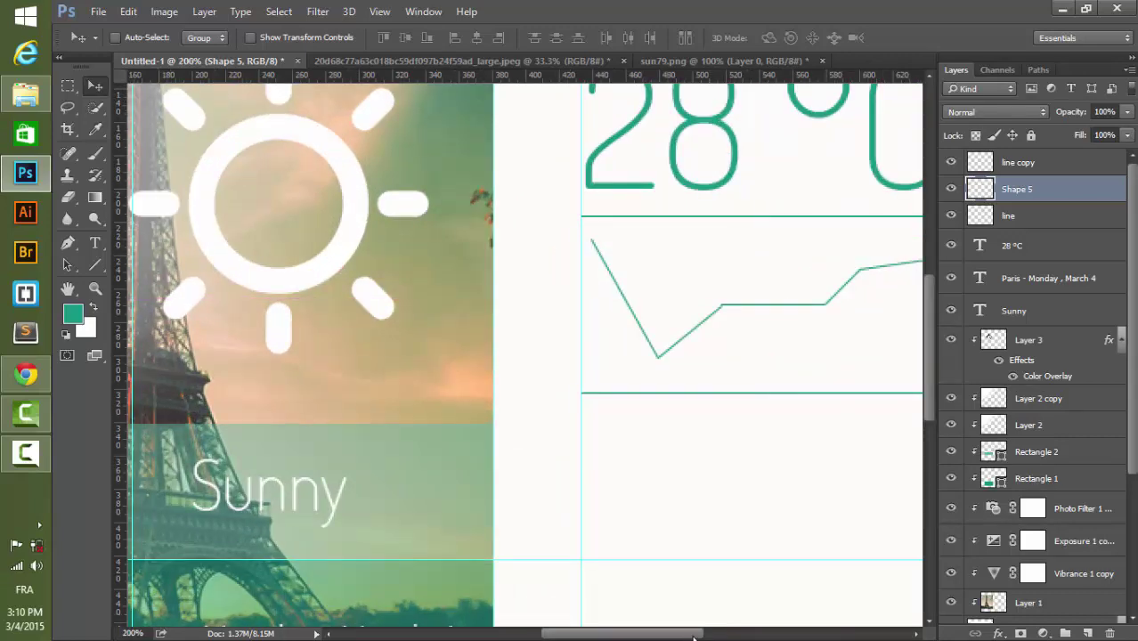
drag(692, 637, 722, 637)
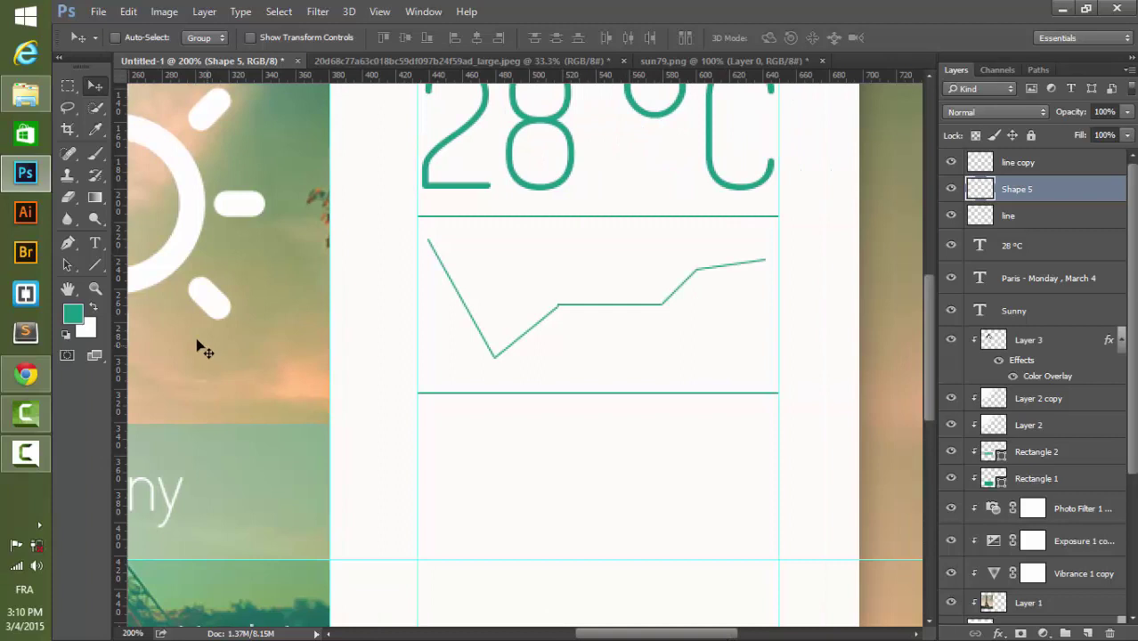
click(95, 264)
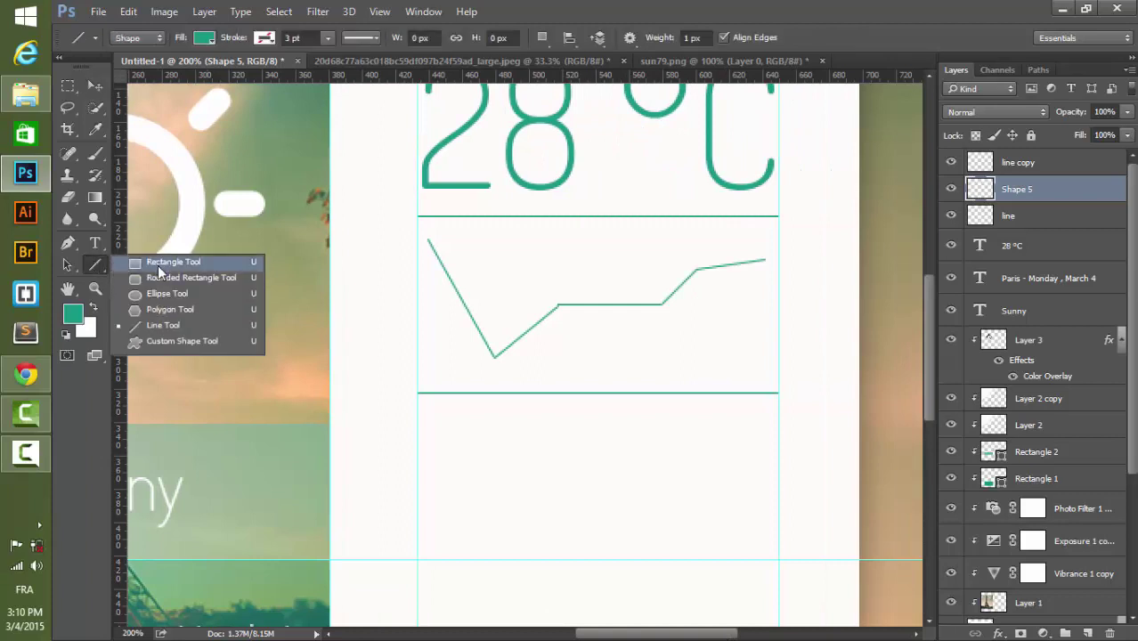
- Draw a small white ellipse dot, about 7 px wide, on the graph and rasterize it
click(166, 293)
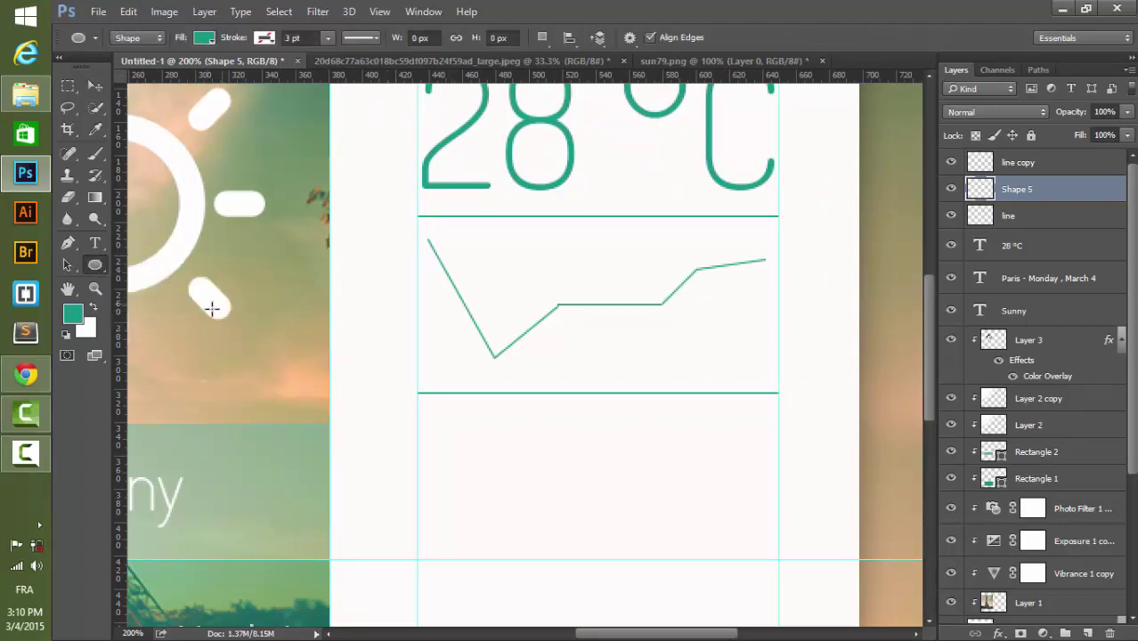
click(94, 305)
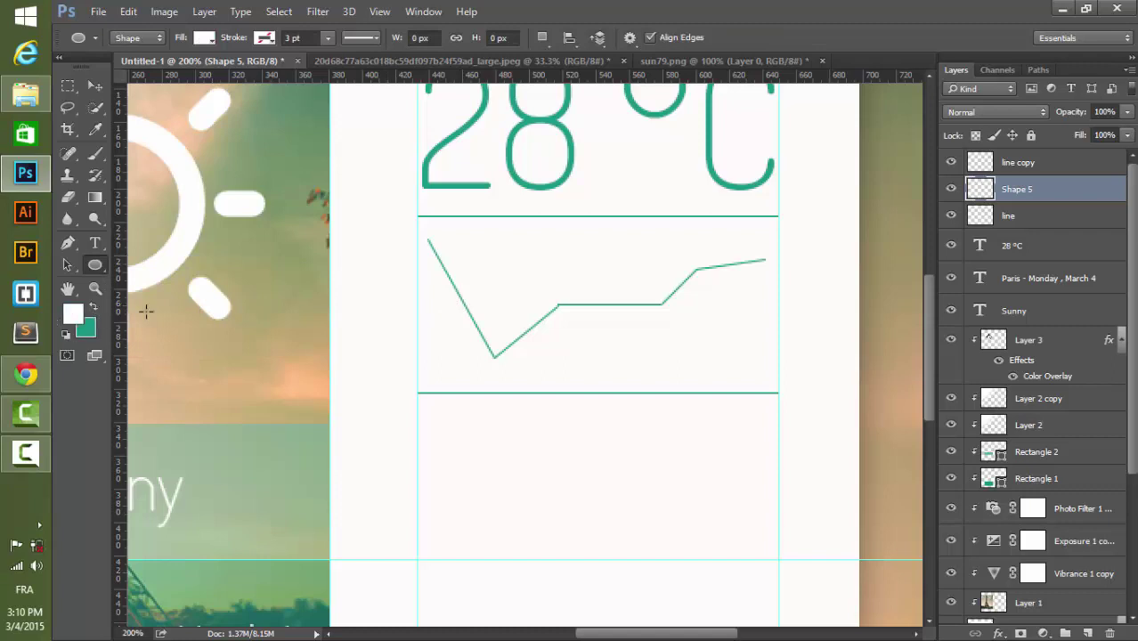
drag(533, 259, 525, 270)
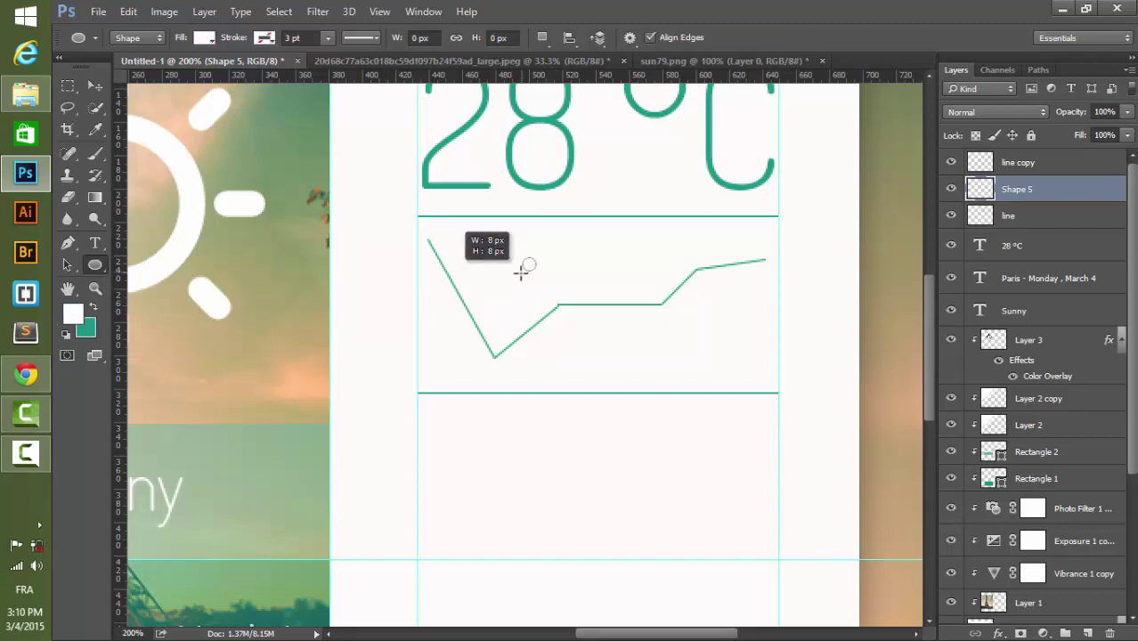
drag(522, 271, 524, 274)
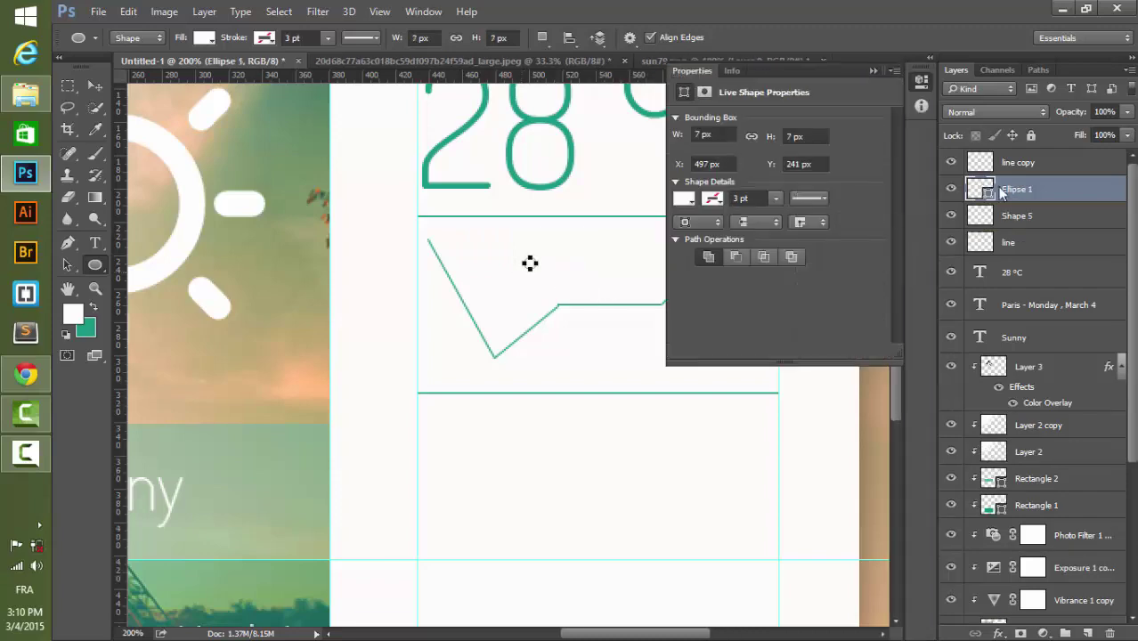
right_click(1030, 187)
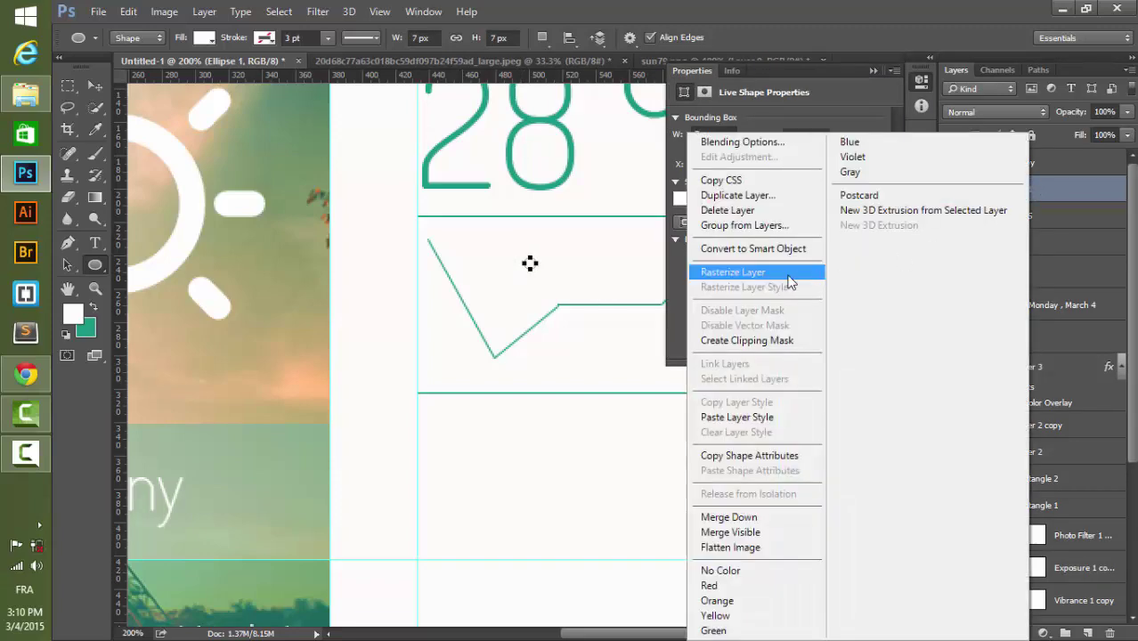
click(788, 274)
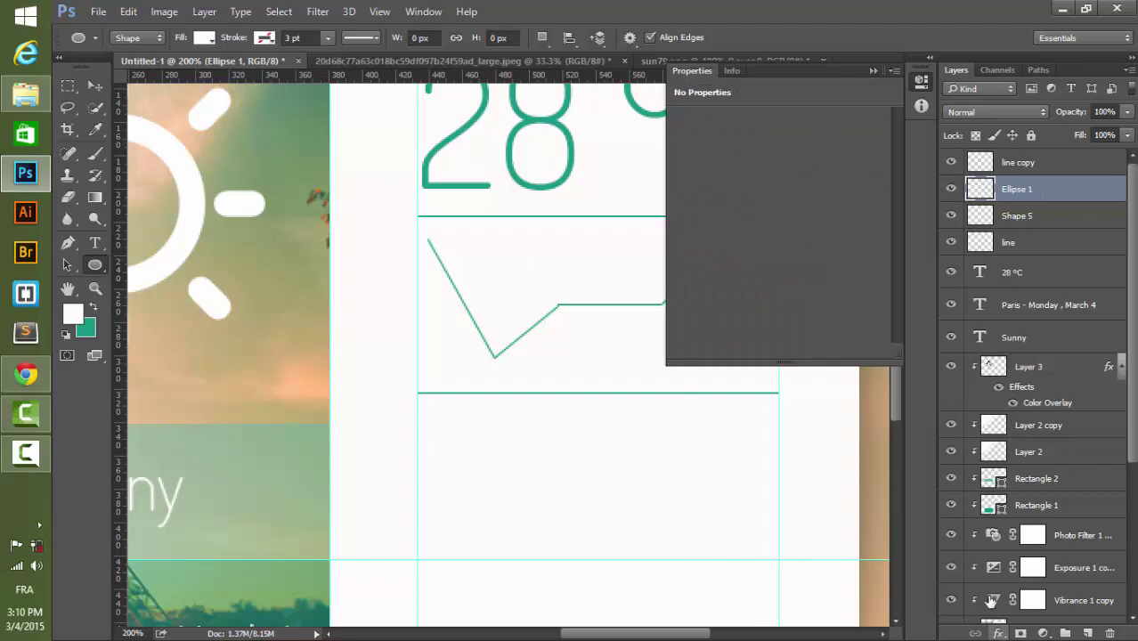
- Give the dot a 2 px outside teal stroke sampled from the digit 8
click(894, 71)
click(979, 91)
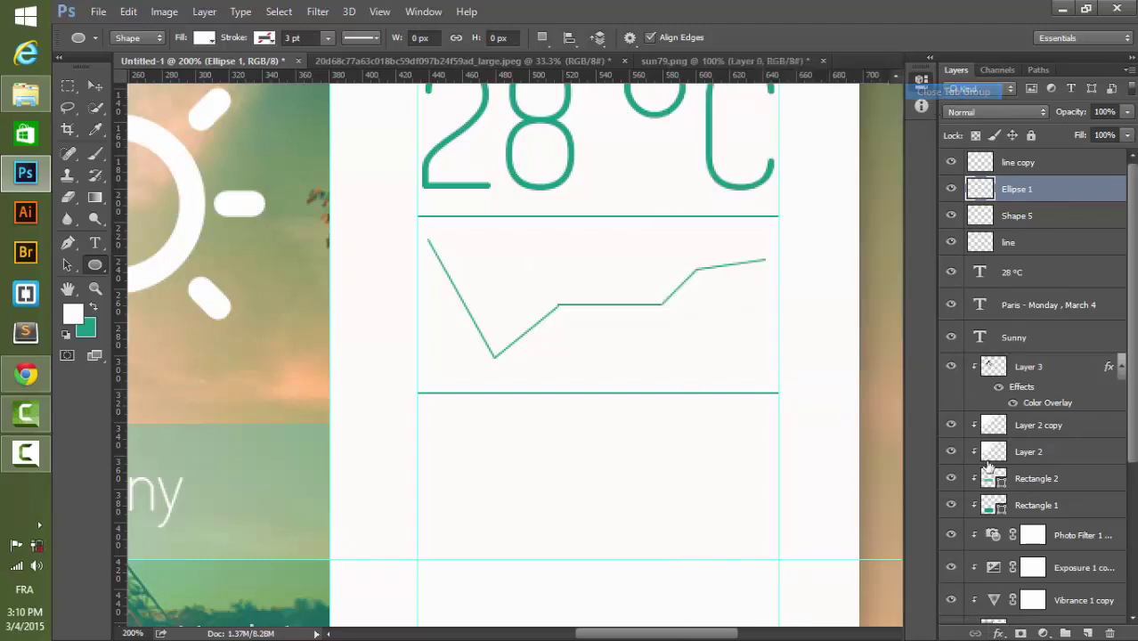
click(997, 633)
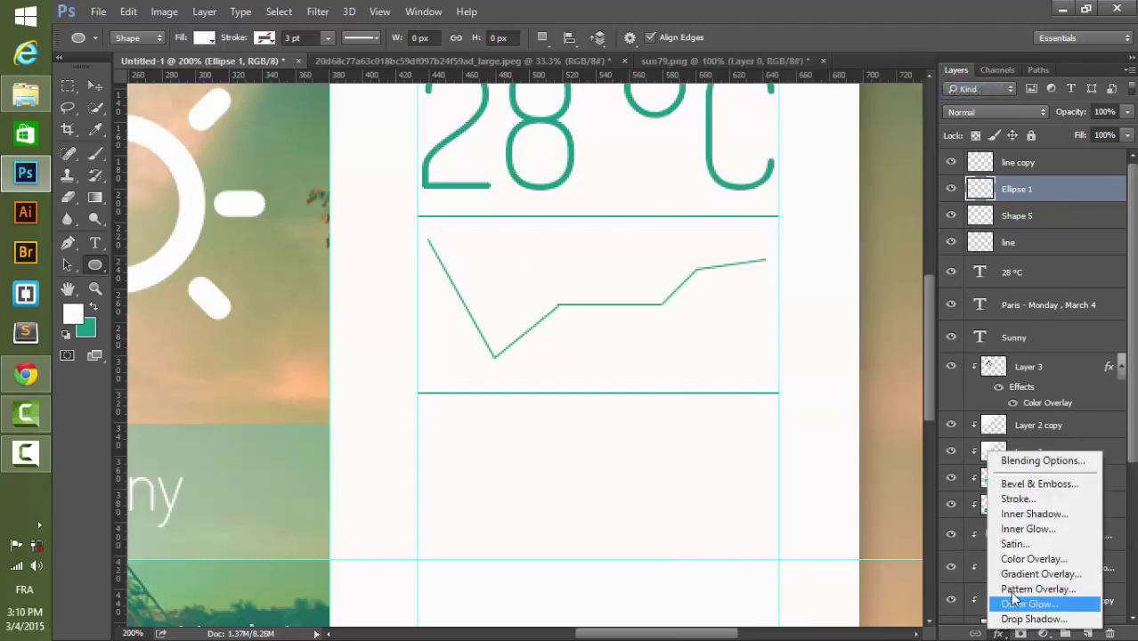
key(Escape)
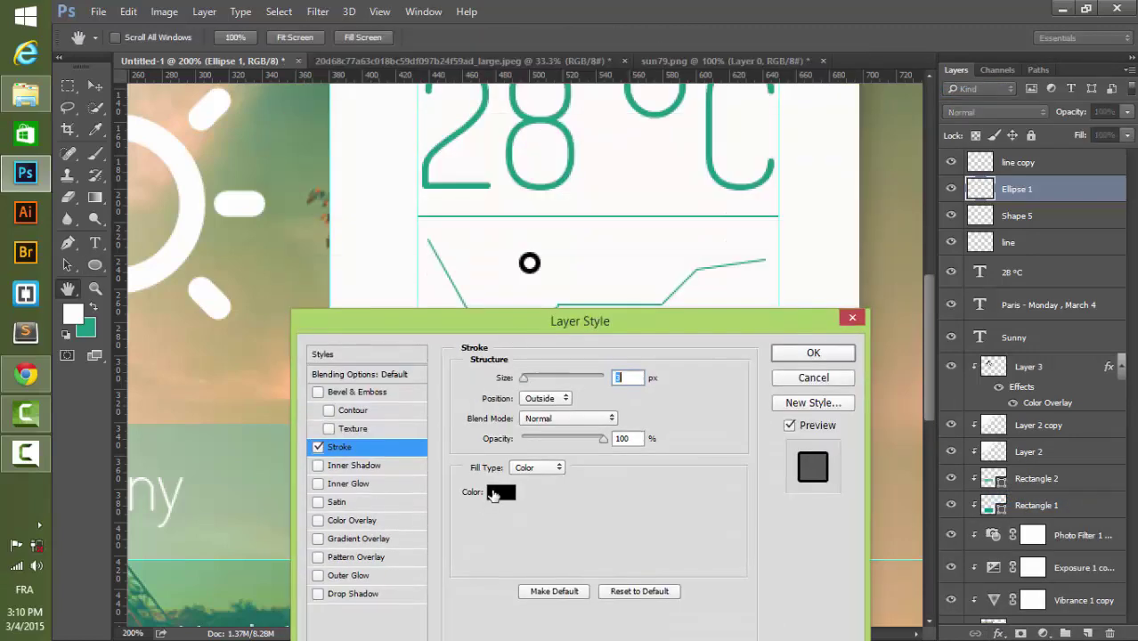
click(493, 496)
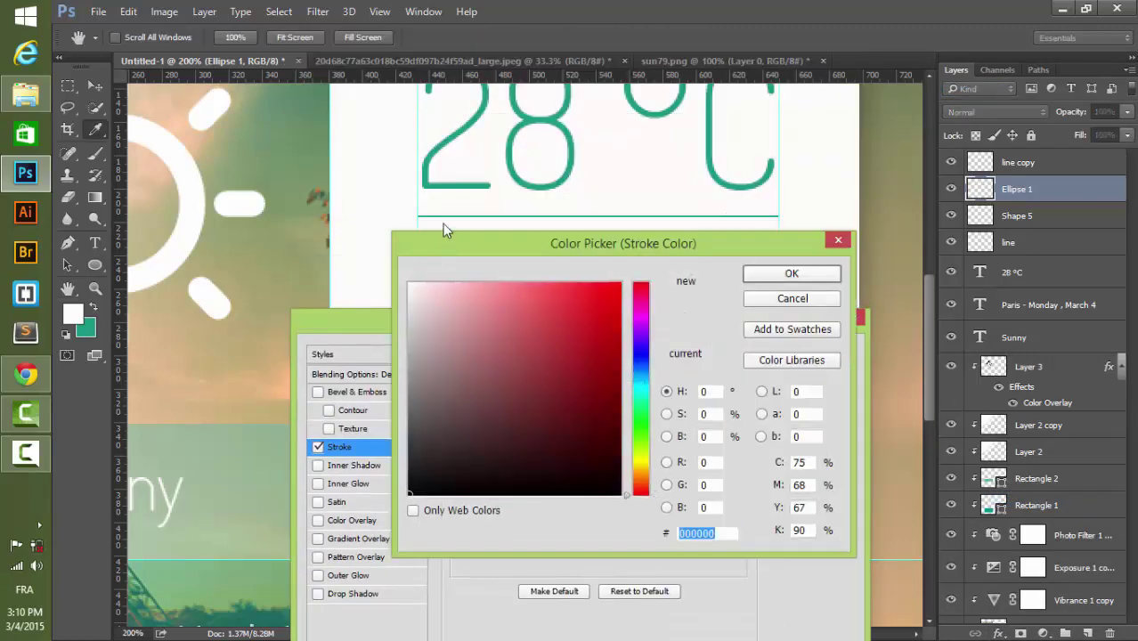
click(545, 184)
click(782, 271)
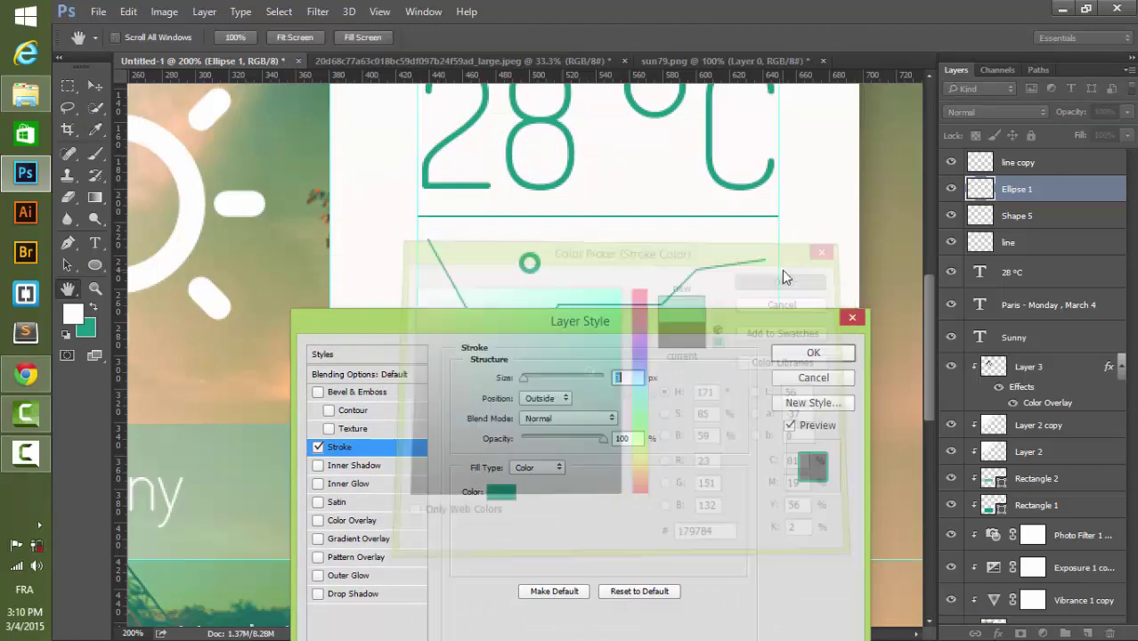
click(804, 353)
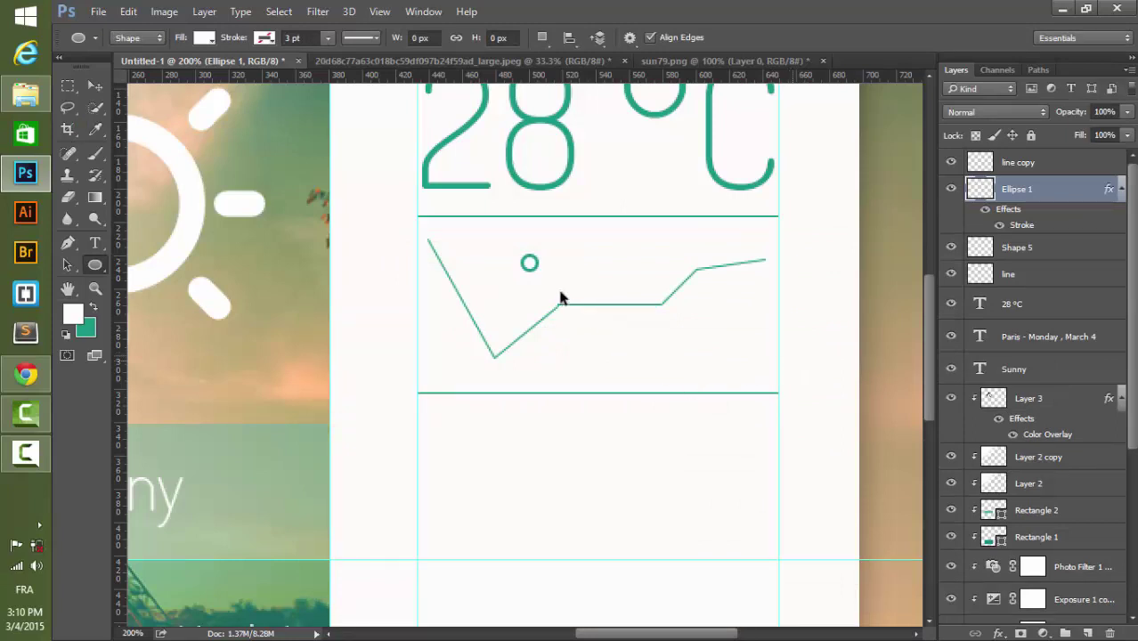
key(ctrl+t)
- Shrink the circle to about 29% and nudge it slightly right and down
drag(541, 272, 506, 276)
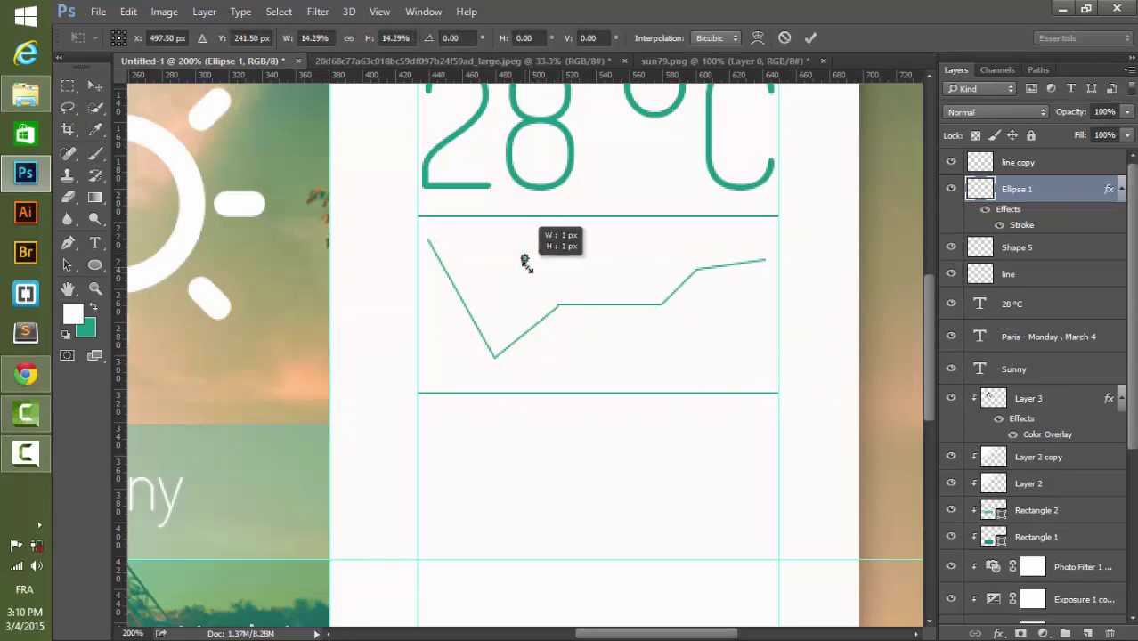
click(96, 86)
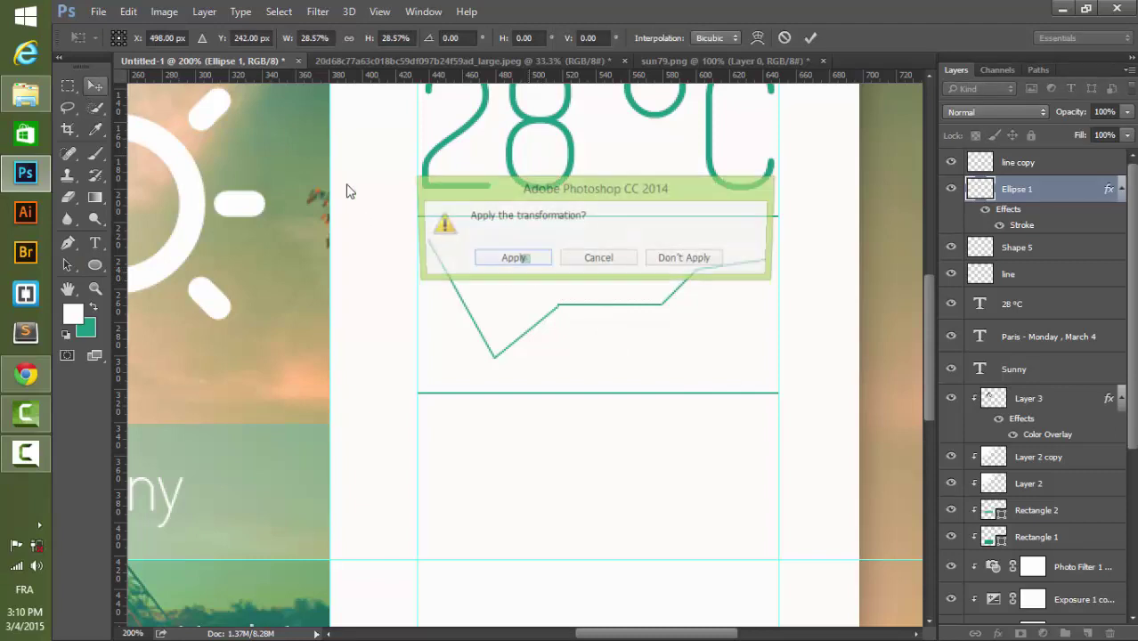
click(506, 259)
key(ctrl+0)
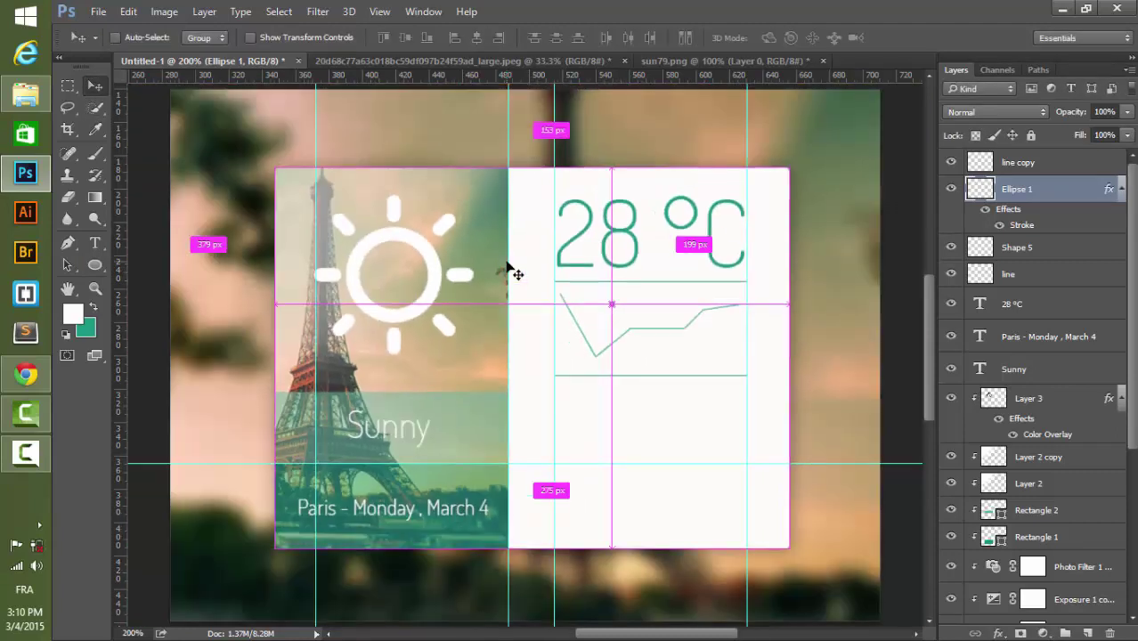
key(ctrl)
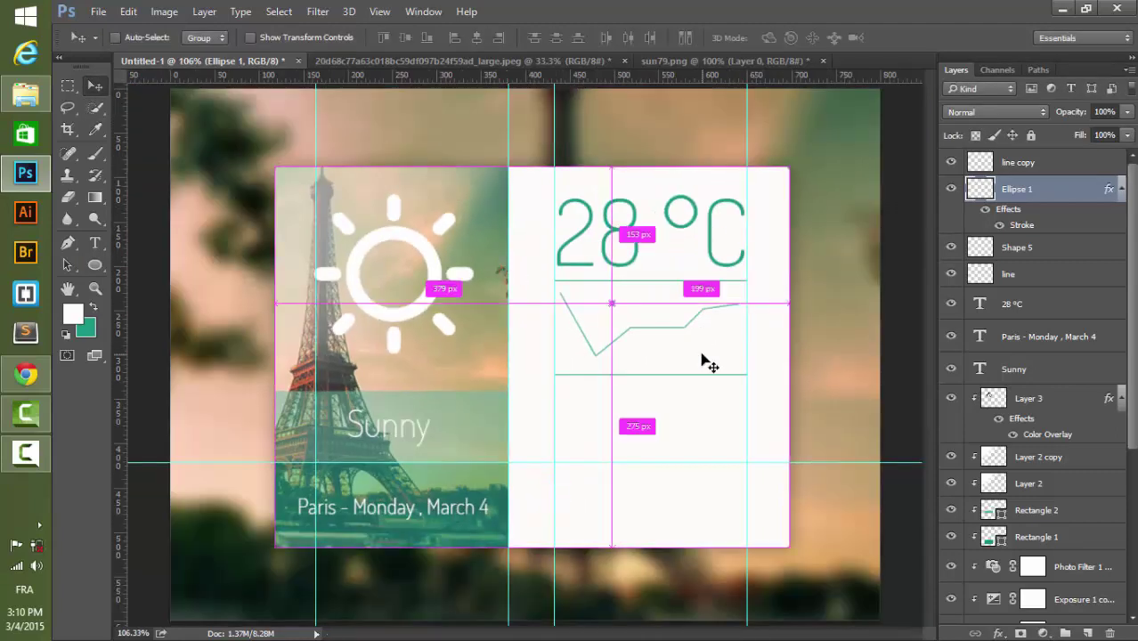
key(Right)
key(Right)
key(Right)
key(Down)
key(Down)
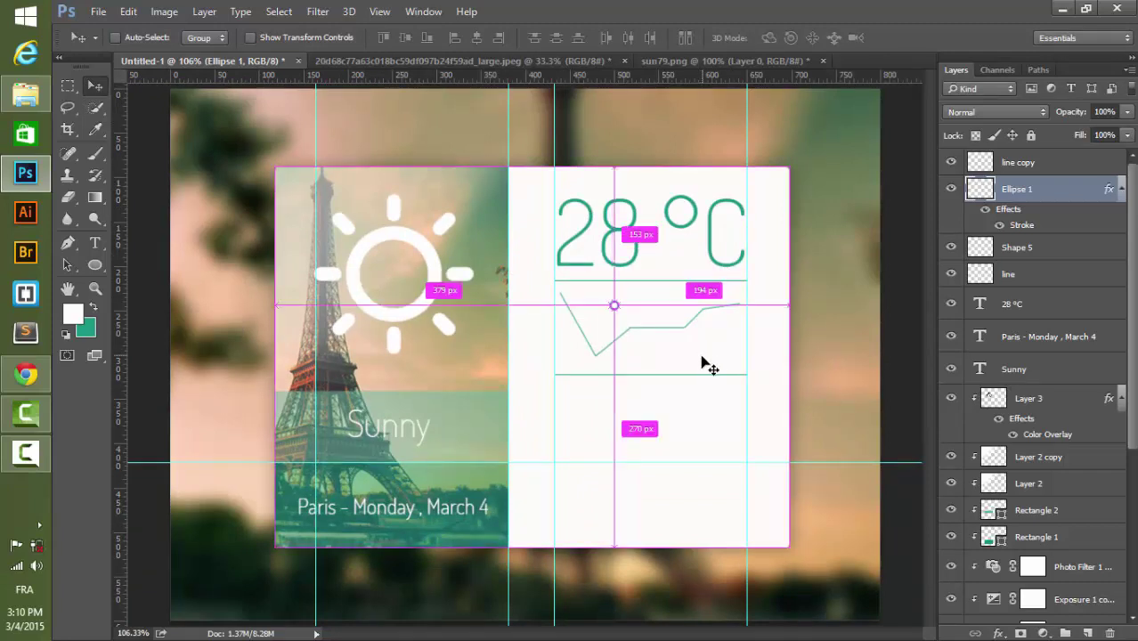
- Scale the circle to 5×5 px and place it on the graph line's left end
key(ctrl+t)
drag(616, 308, 612, 304)
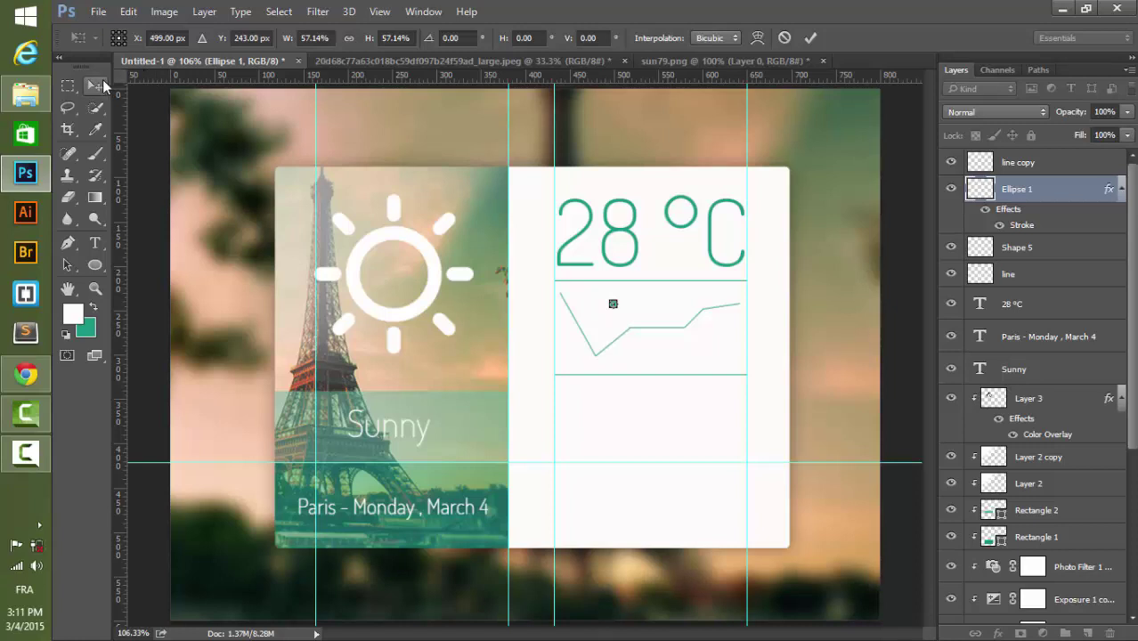
click(99, 85)
click(506, 259)
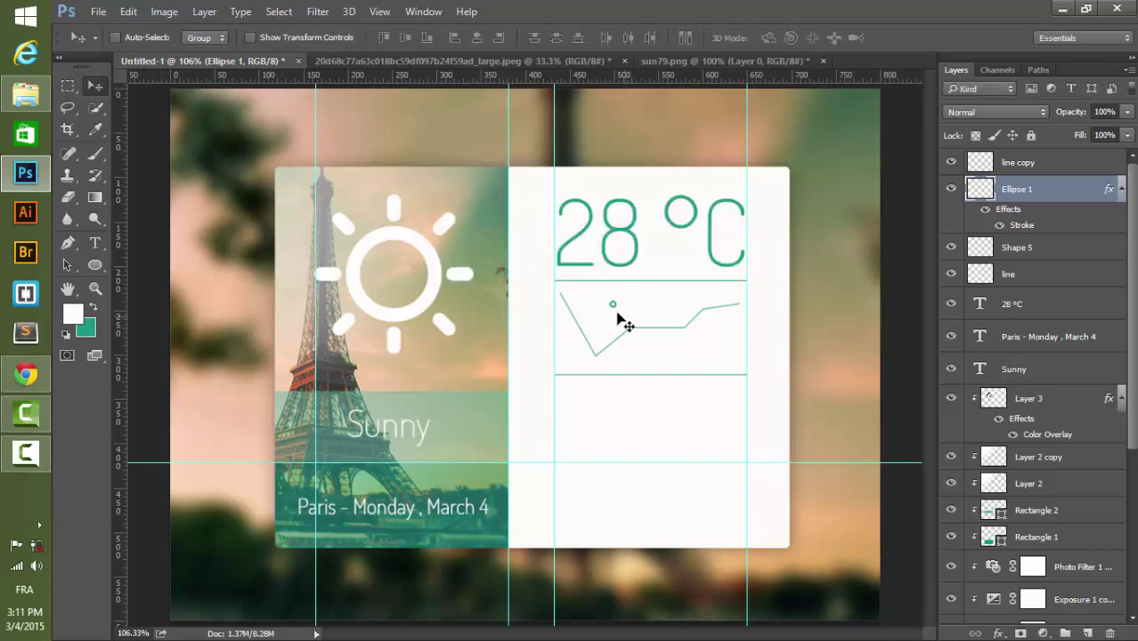
drag(611, 306, 558, 295)
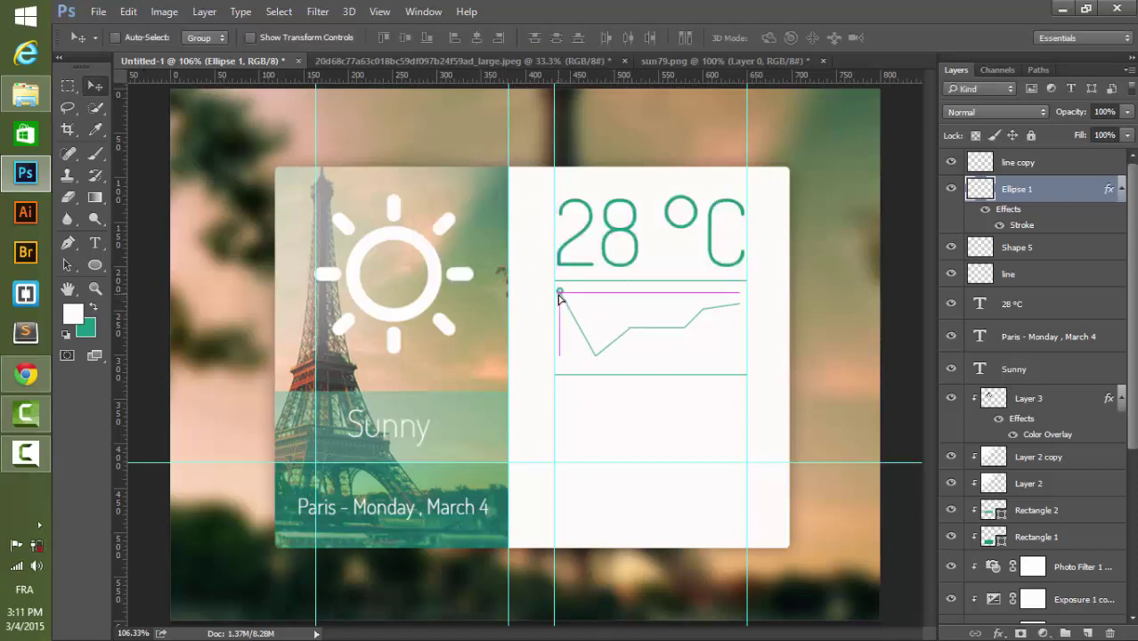
key(ctrl+plus)
key(ctrl+plus)
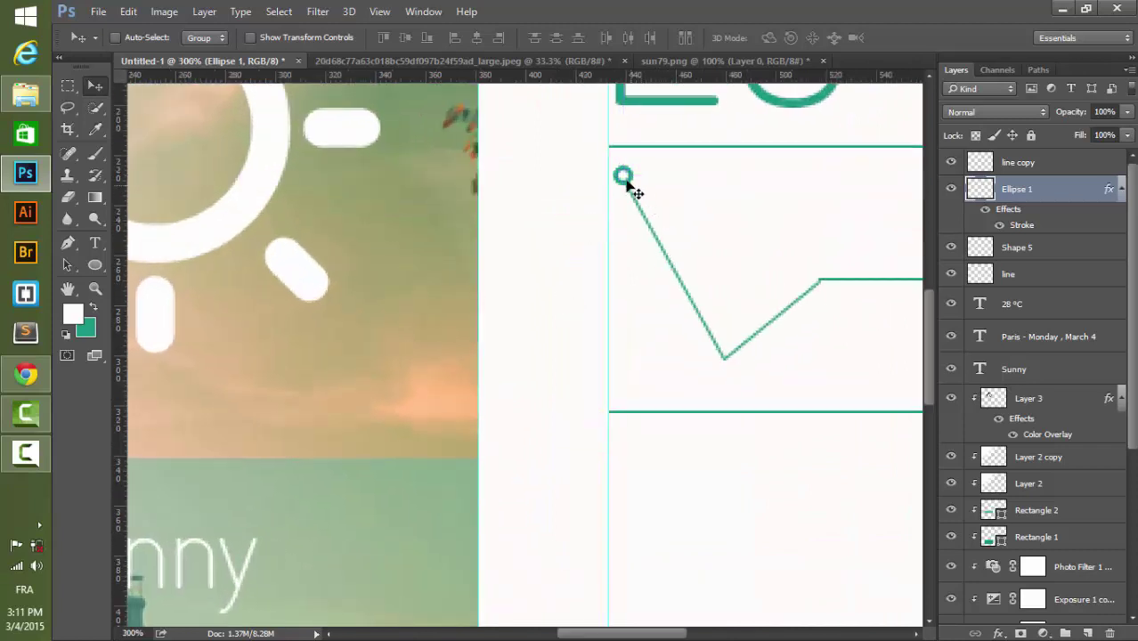
drag(558, 296, 623, 182)
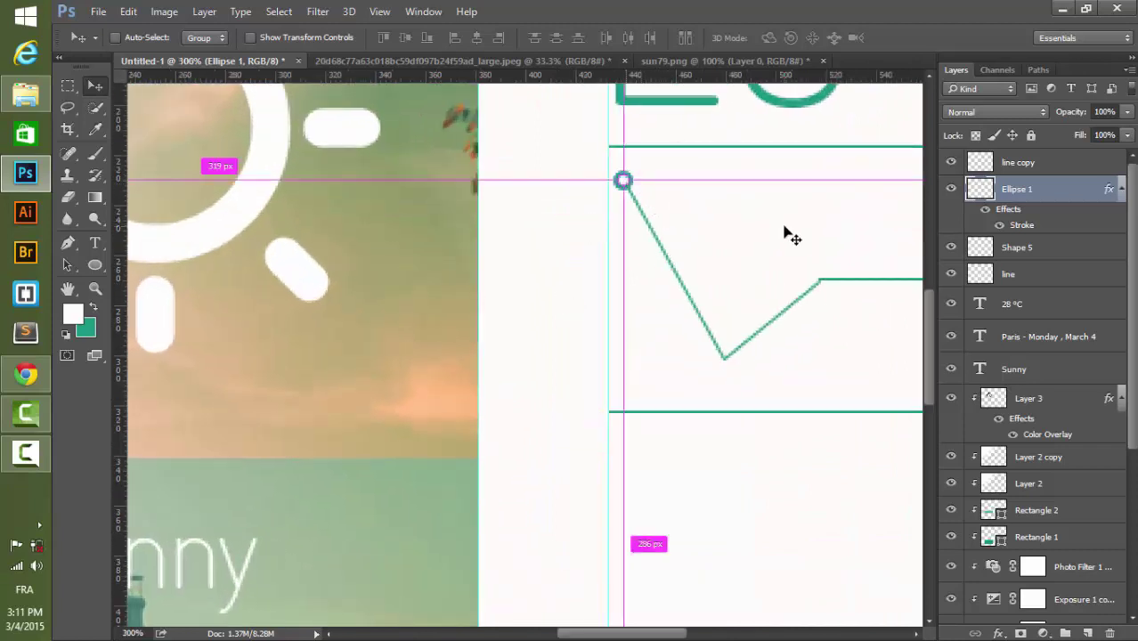
- Place duplicated circle markers on each remaining vertex through the line's right end
key(ctrl+j)
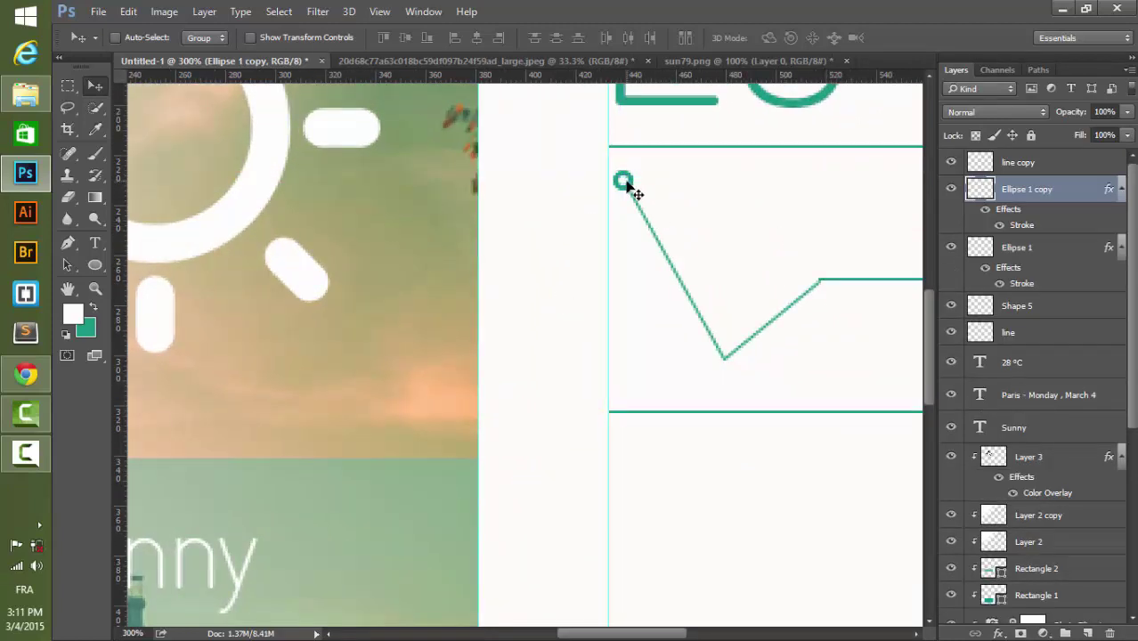
drag(623, 182, 725, 360)
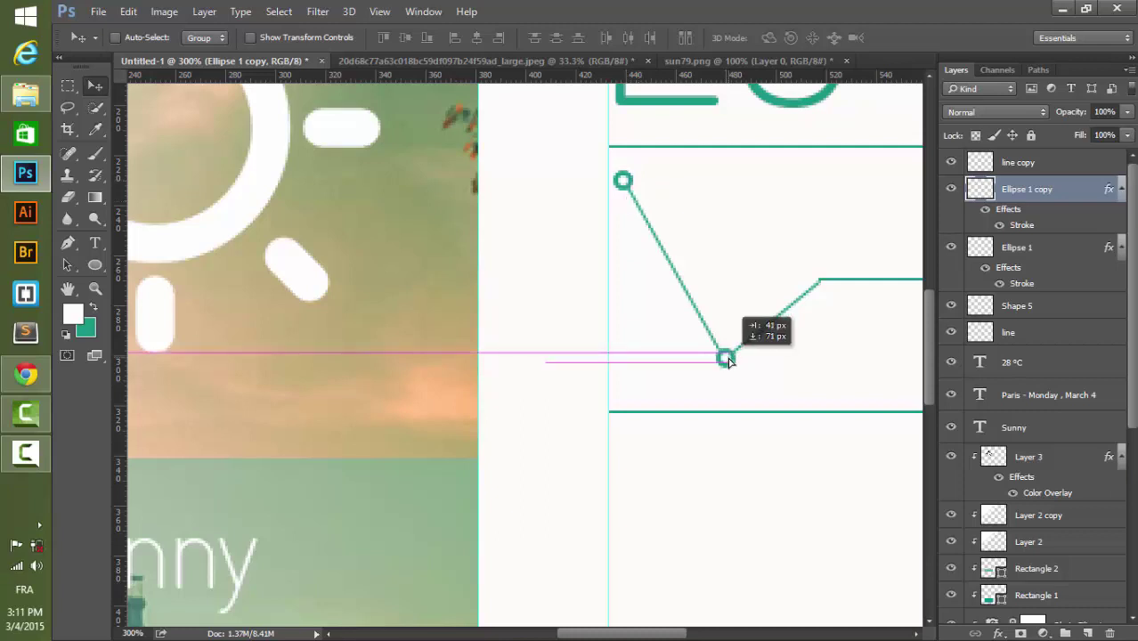
key(ctrl+j)
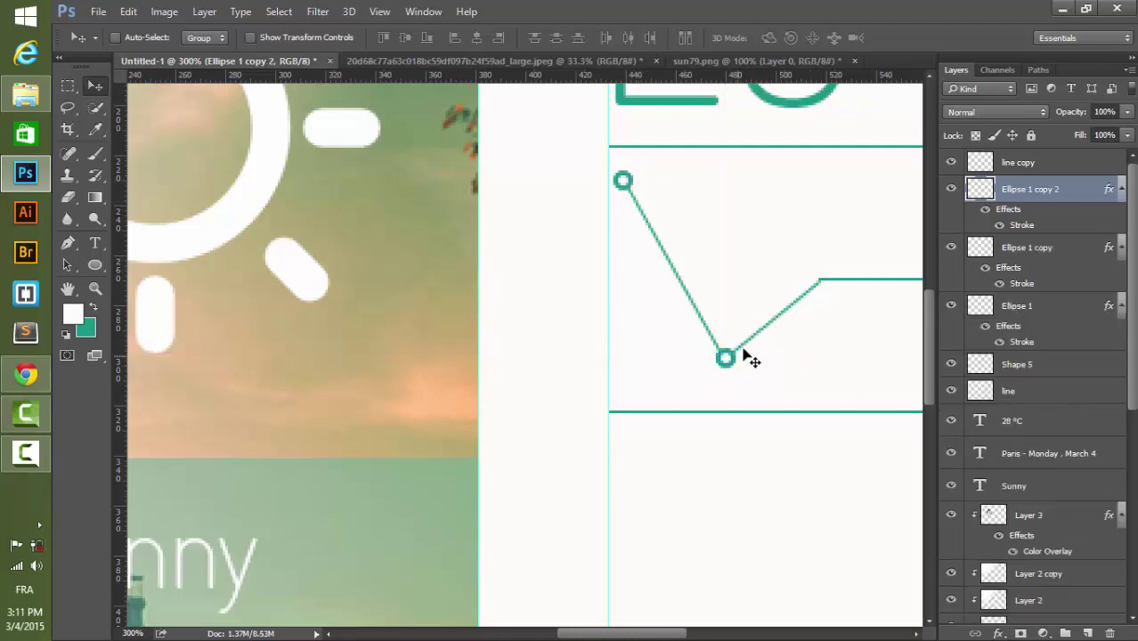
drag(820, 285, 814, 287)
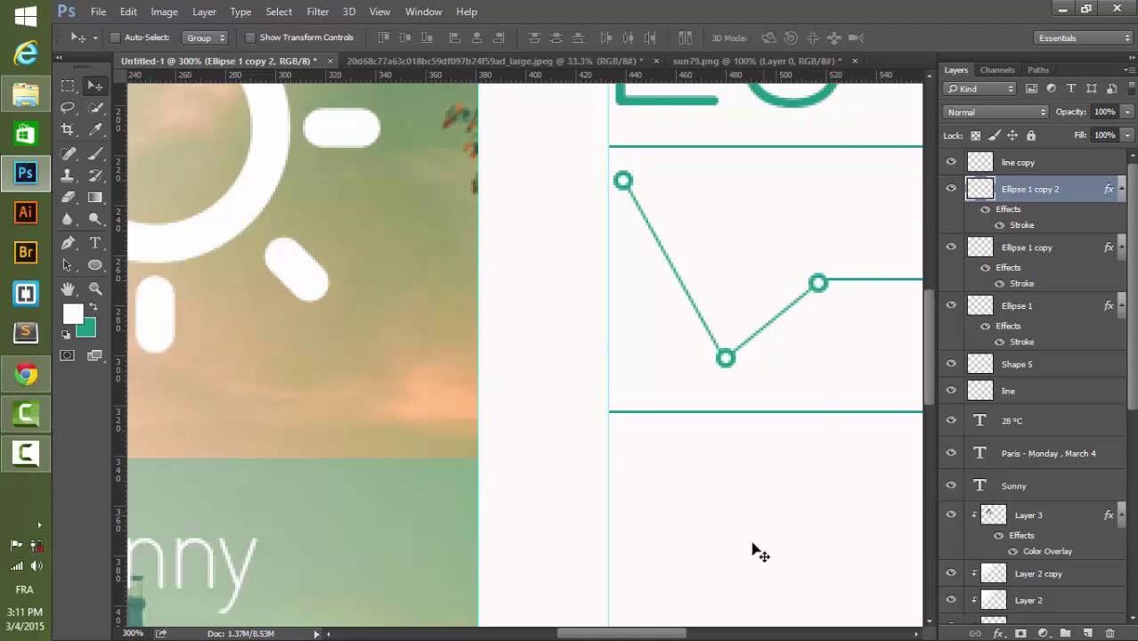
drag(666, 638, 725, 636)
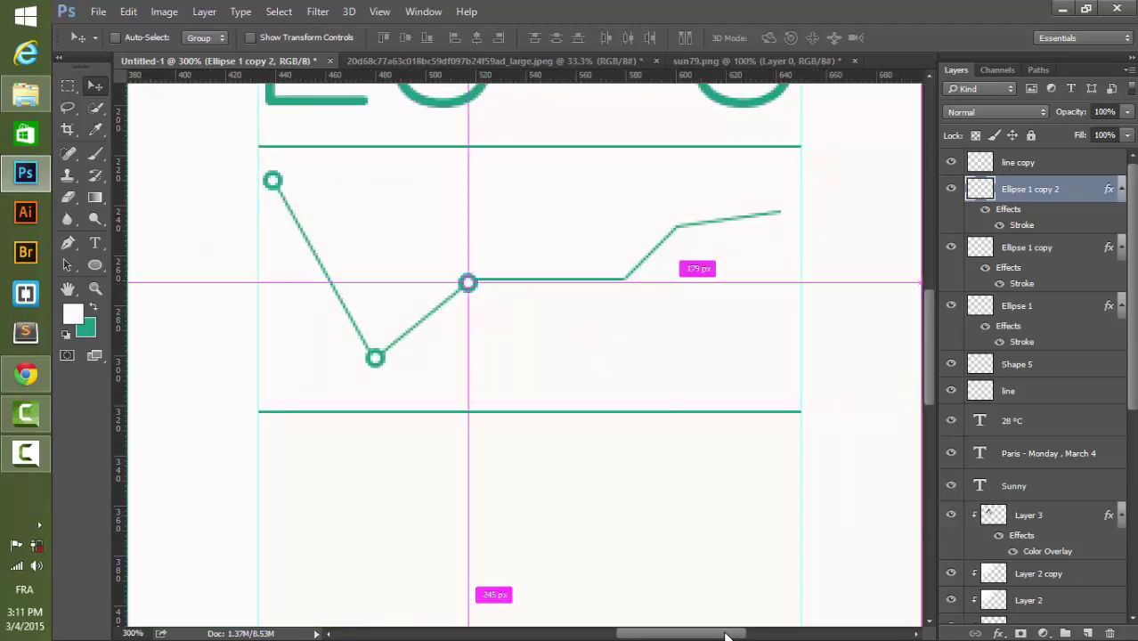
key(ctrl+j)
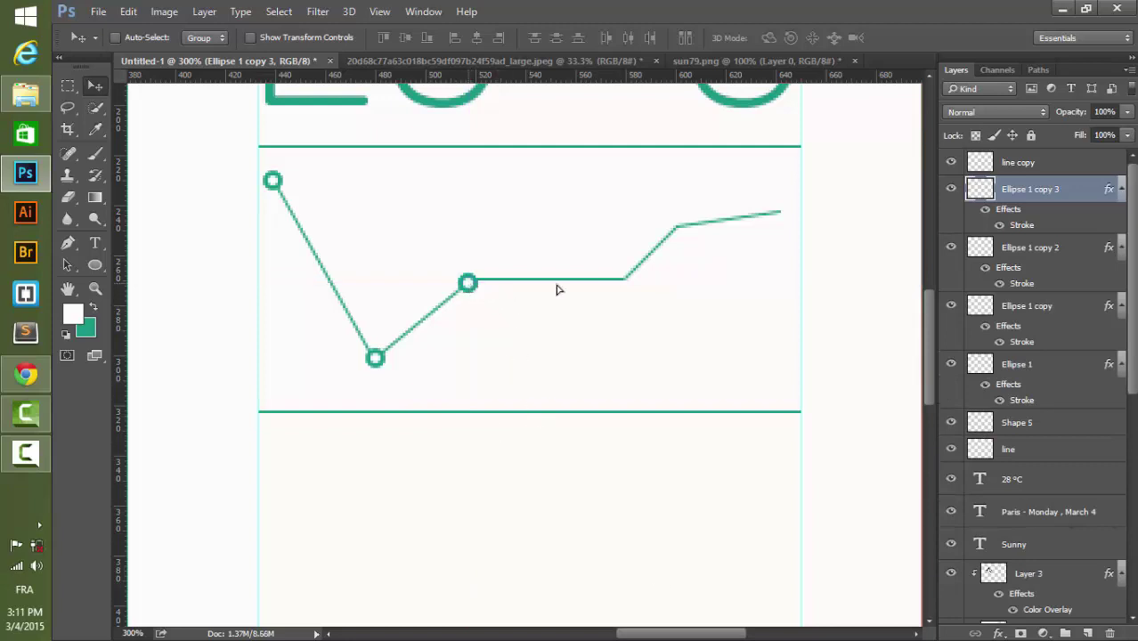
drag(557, 289, 626, 281)
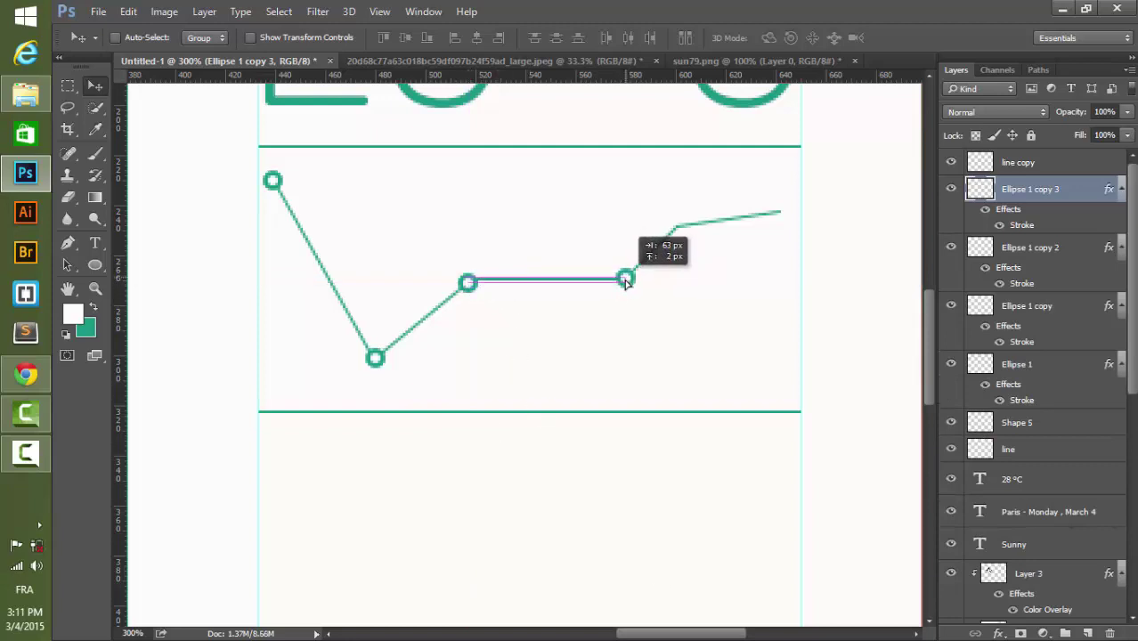
key(ctrl+j)
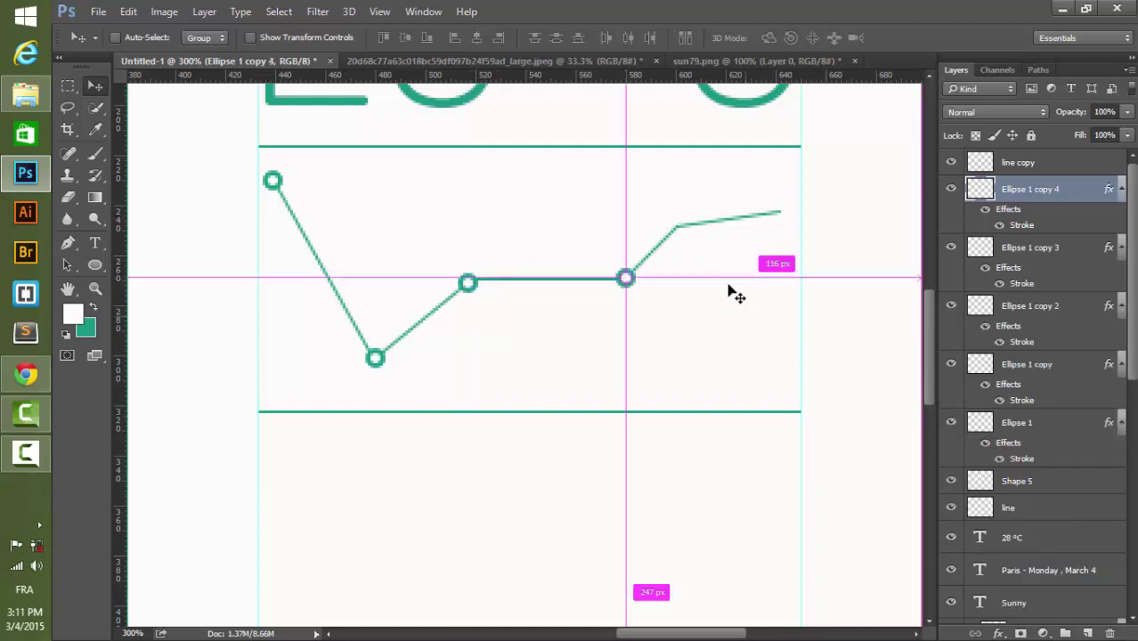
drag(623, 280, 672, 230)
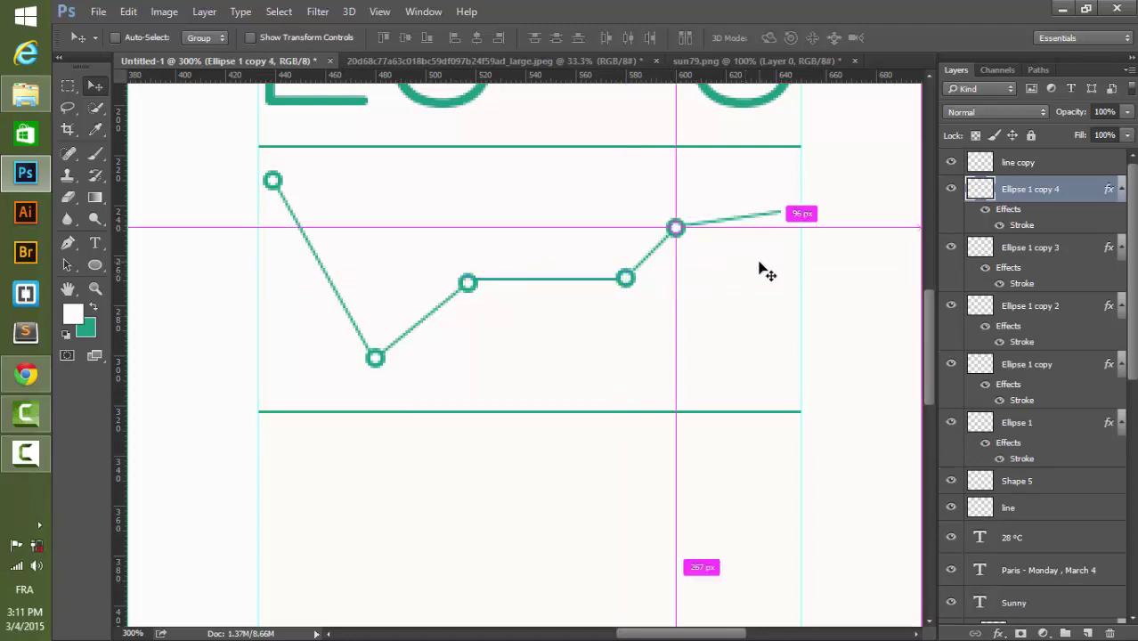
key(ctrl+j)
drag(676, 231, 776, 218)
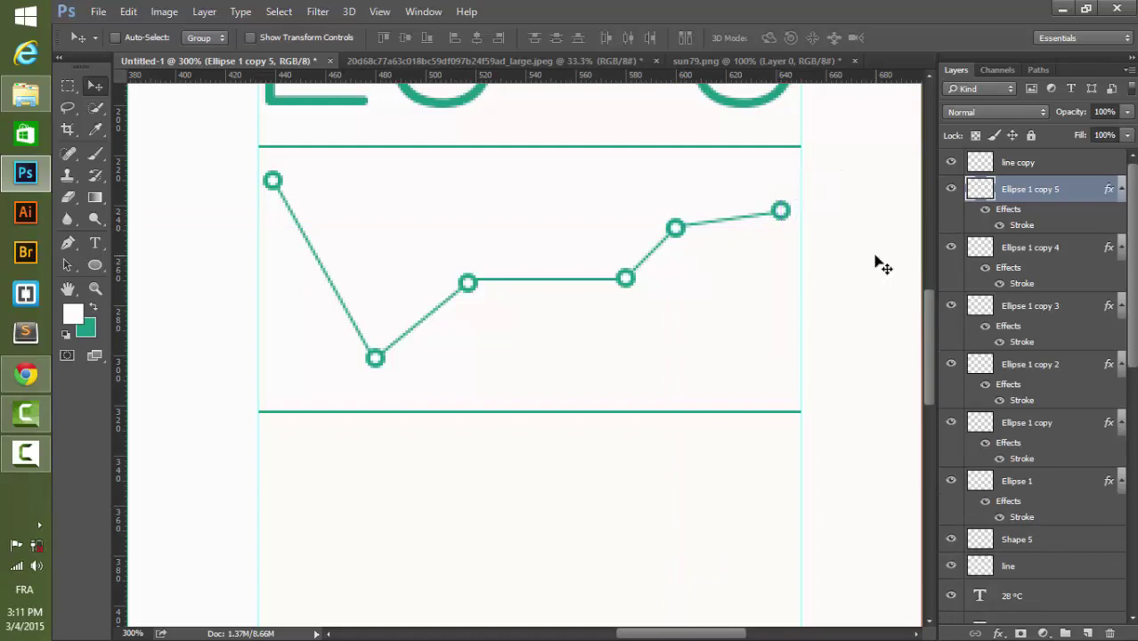
key(ctrl+0)
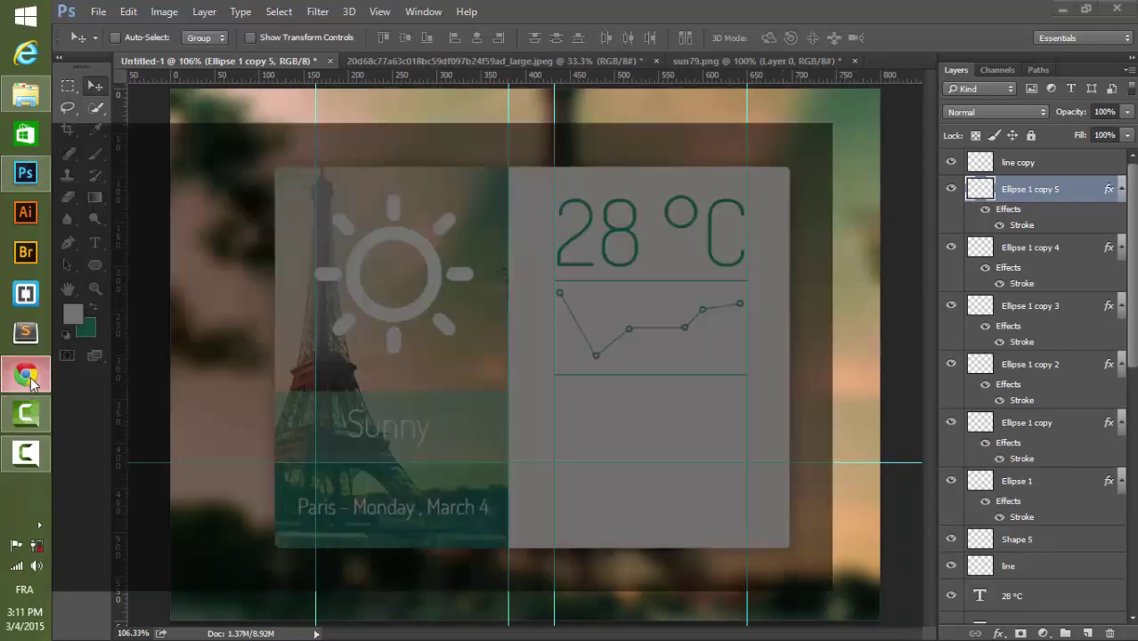
- On Flaticon, add the snowy, rainy and windy cloud icons to My Icons, making six
click(25, 374)
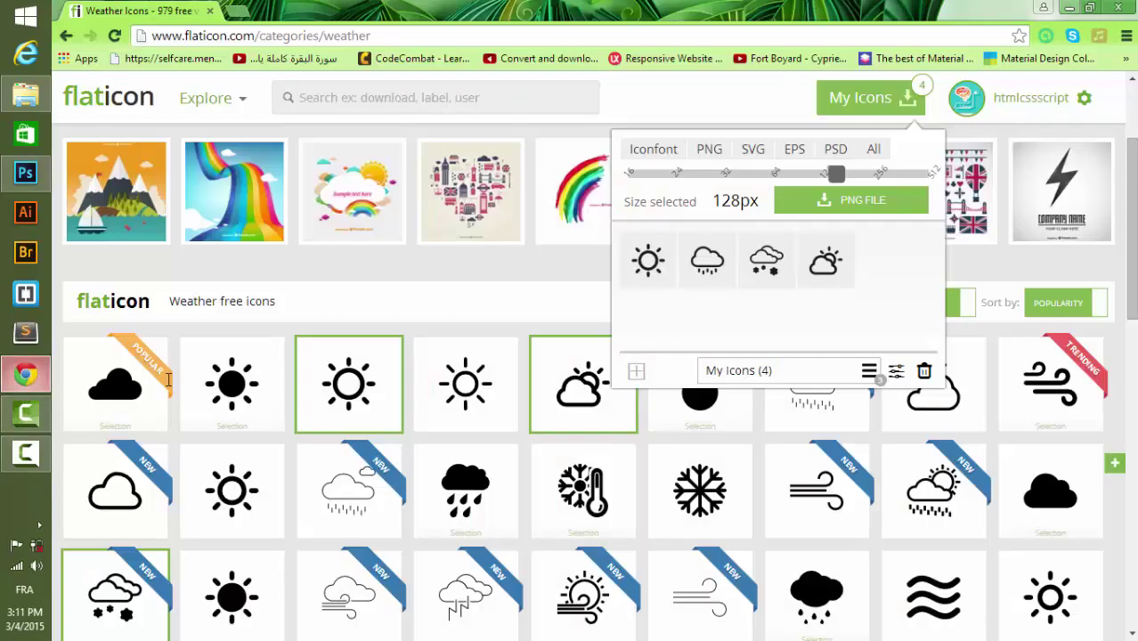
scroll(443, 326, down, 2)
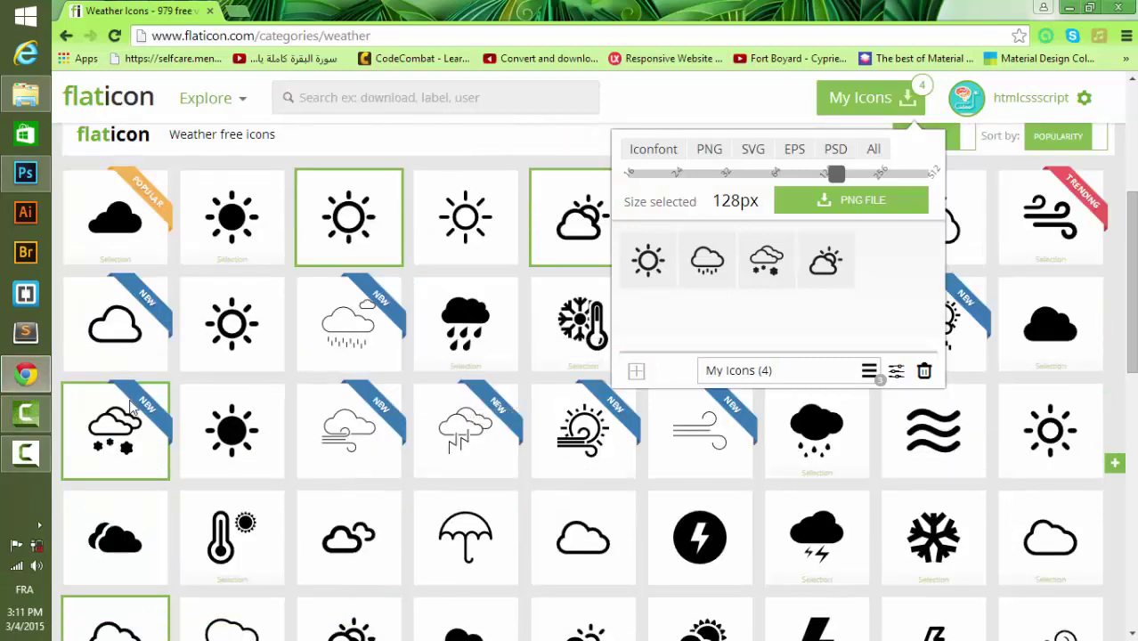
click(132, 419)
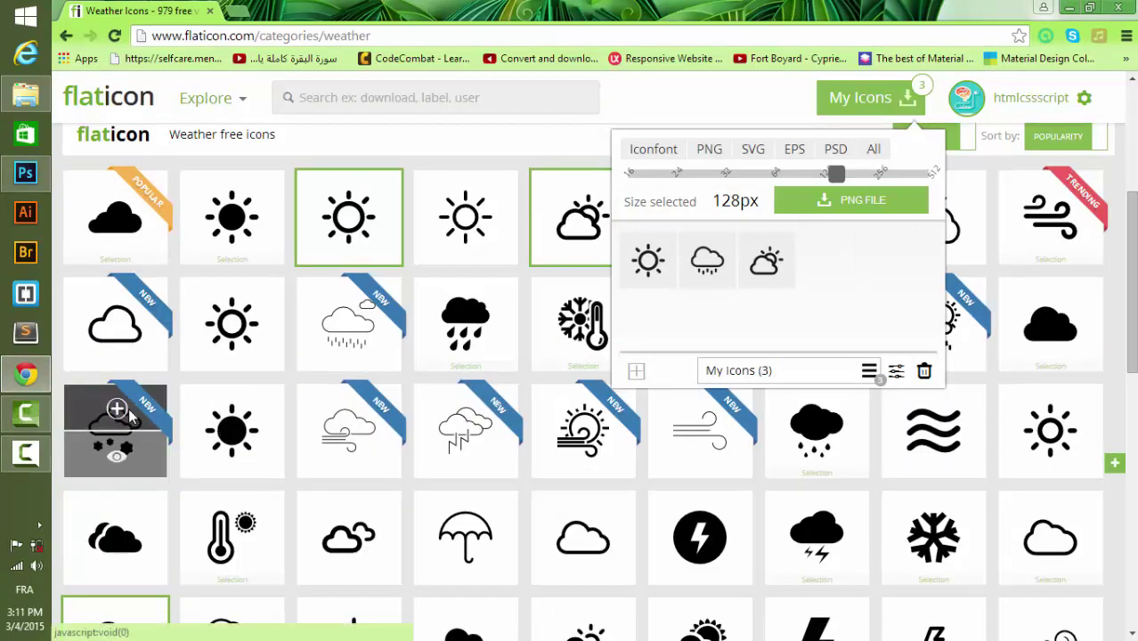
click(115, 408)
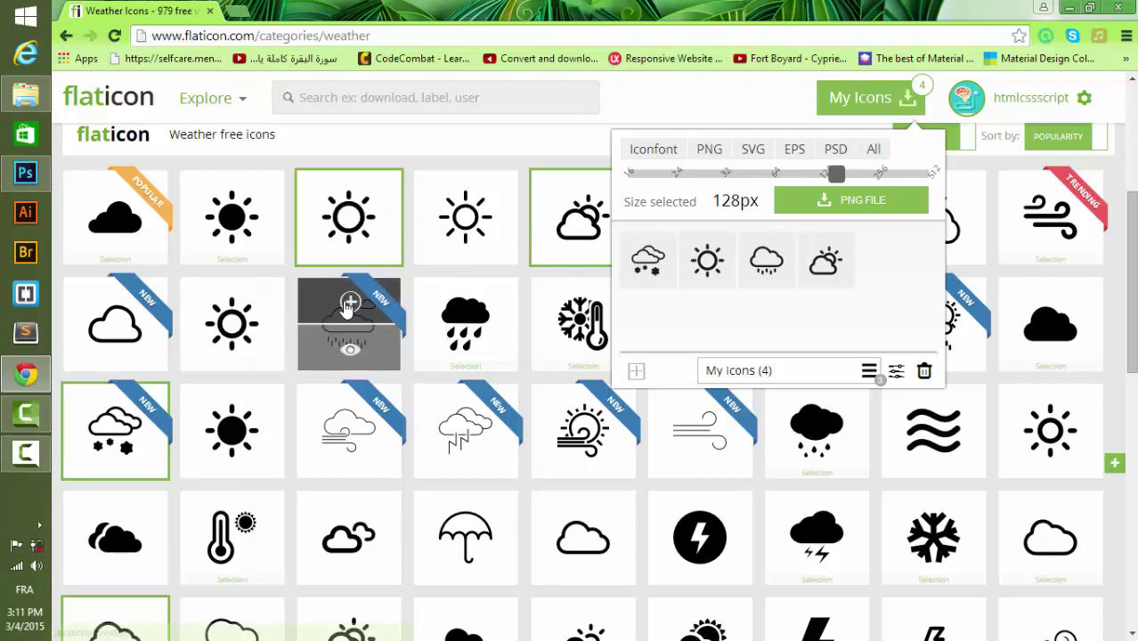
click(349, 305)
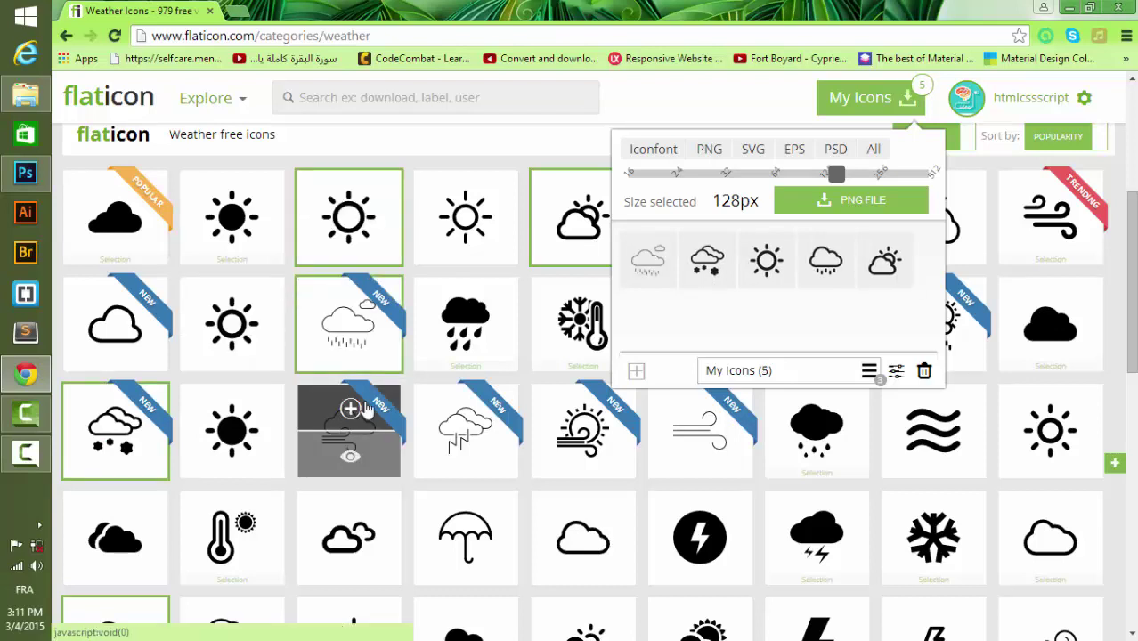
click(365, 409)
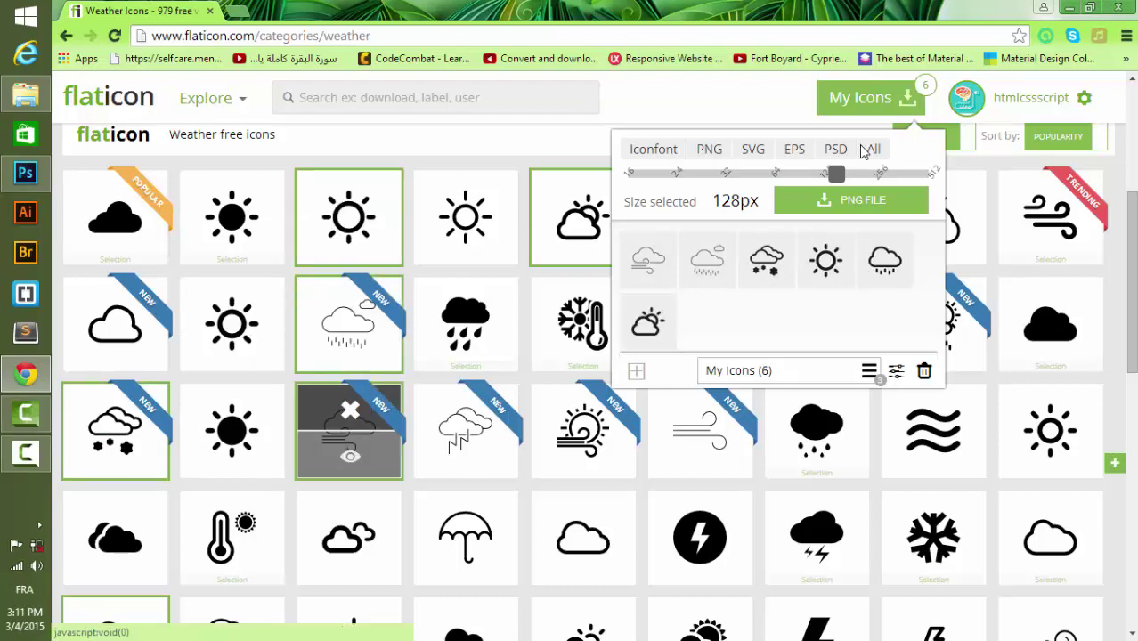
click(1072, 8)
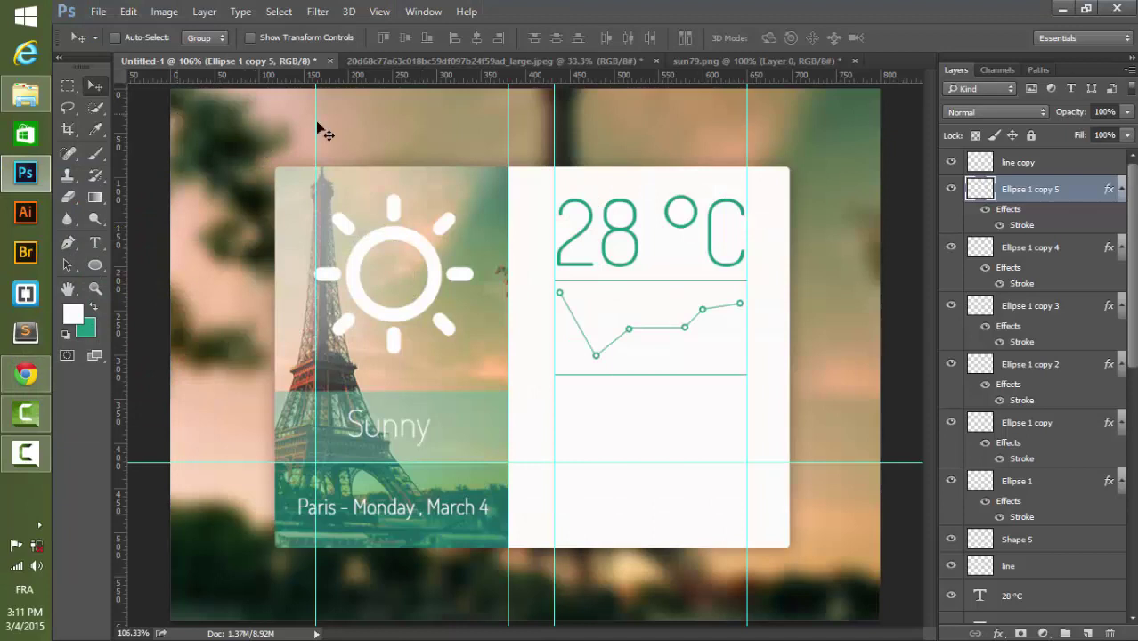
- Open cloudy19.png, rain4.png and snow.png from Downloads > png as separate documents
click(1010, 166)
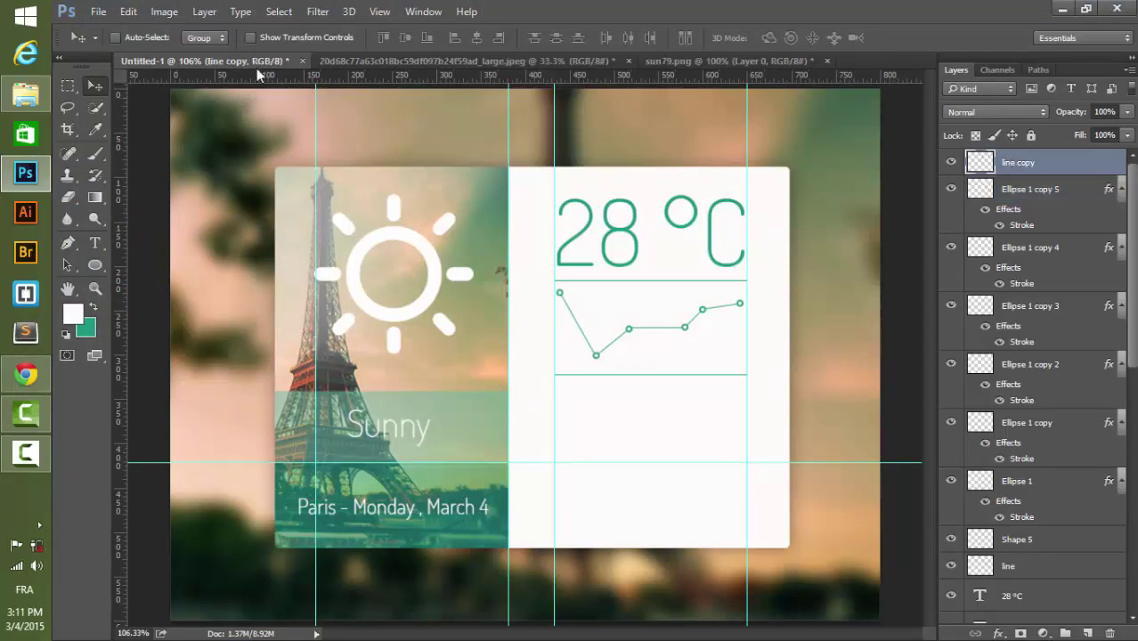
click(97, 12)
click(129, 44)
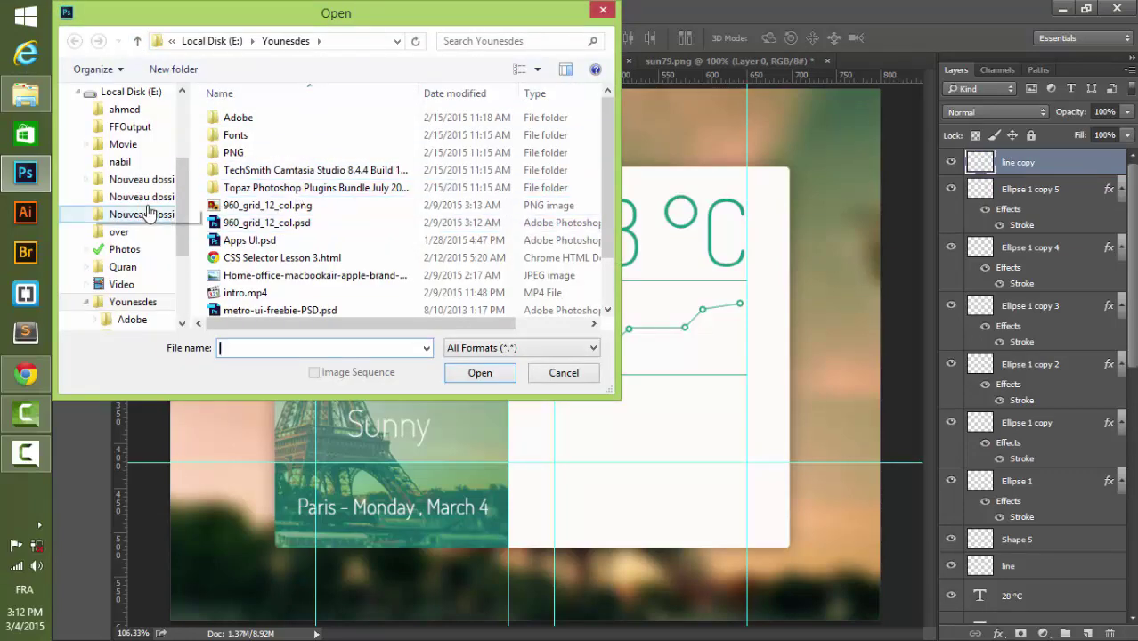
scroll(151, 179, up, 3)
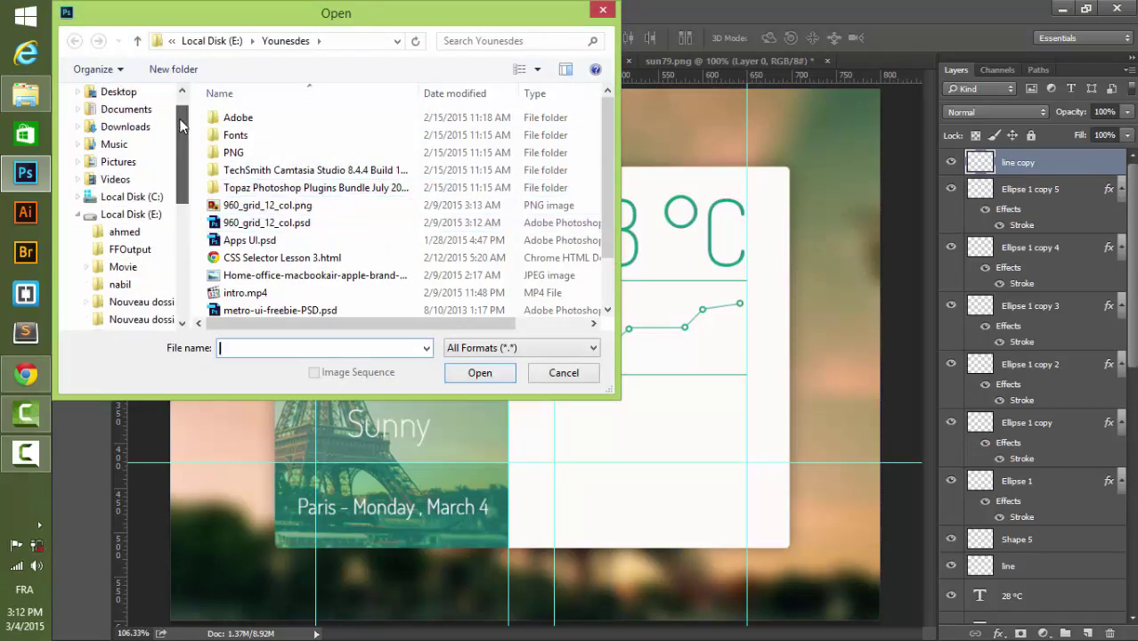
scroll(147, 160, up, 1)
click(125, 135)
click(125, 152)
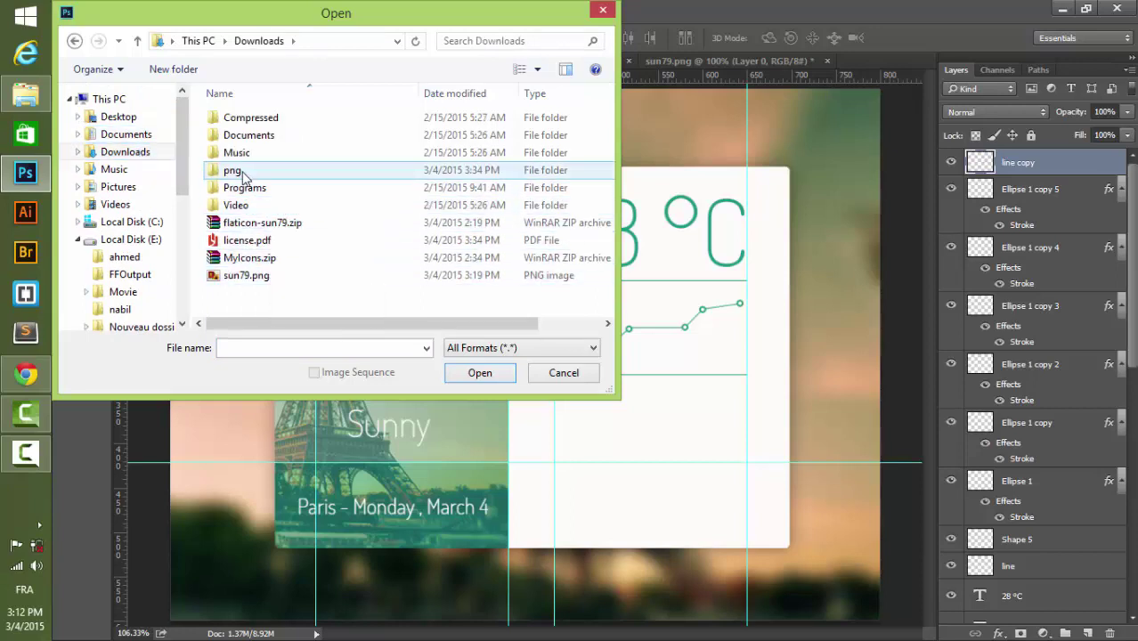
double_click(236, 171)
click(269, 150)
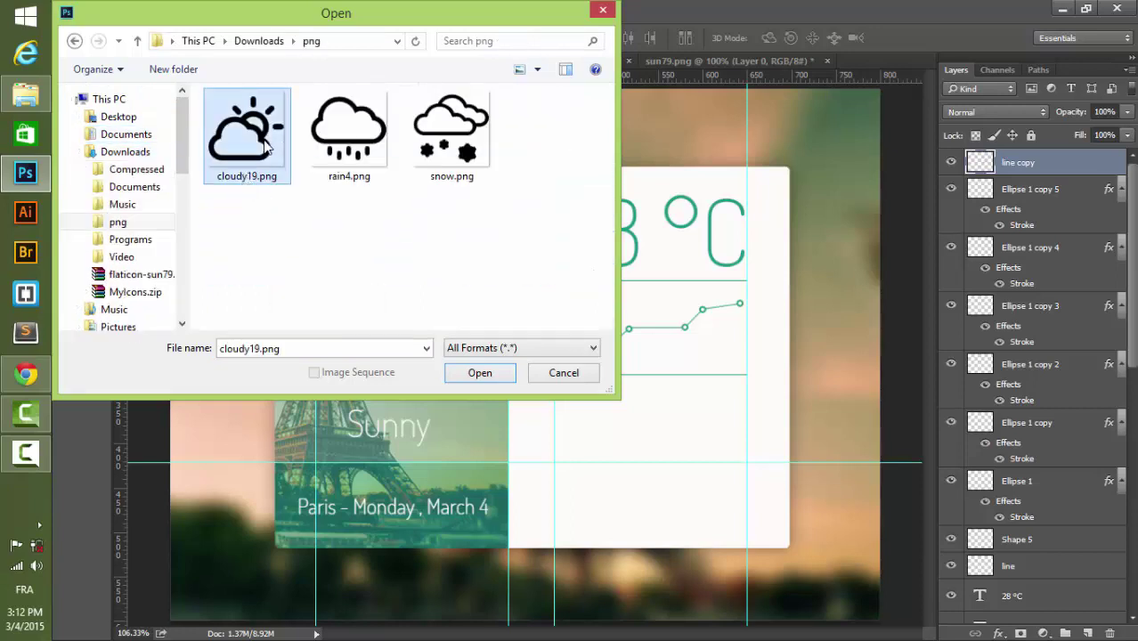
ctrl+click(348, 152)
ctrl+click(451, 134)
click(480, 372)
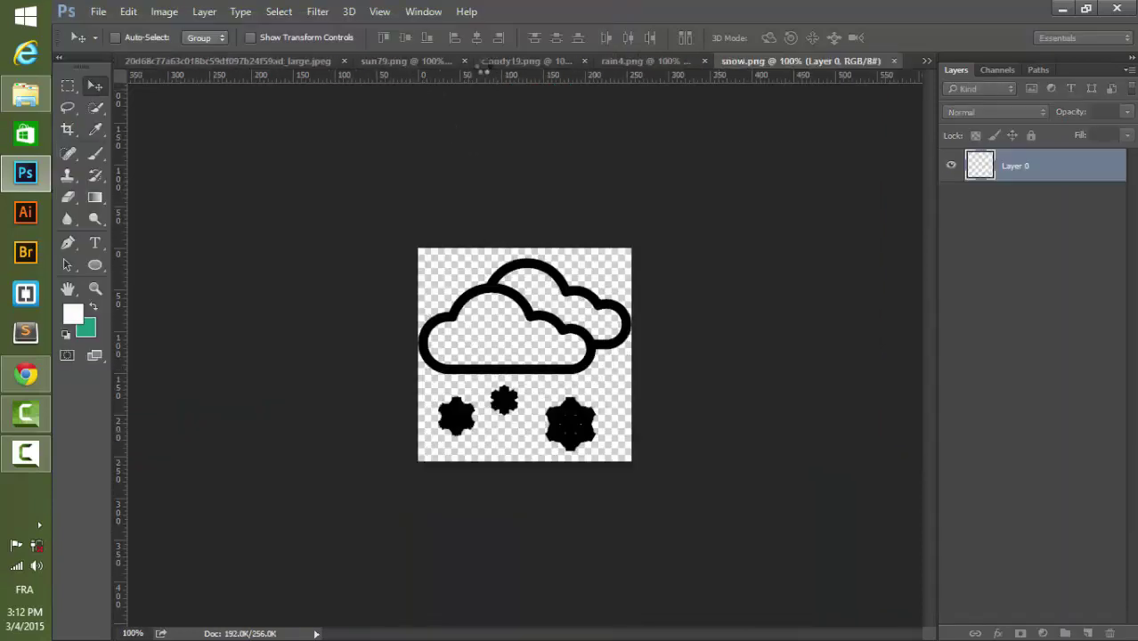
- Resize cloudy19.png to 40 × 40 pixels
click(481, 61)
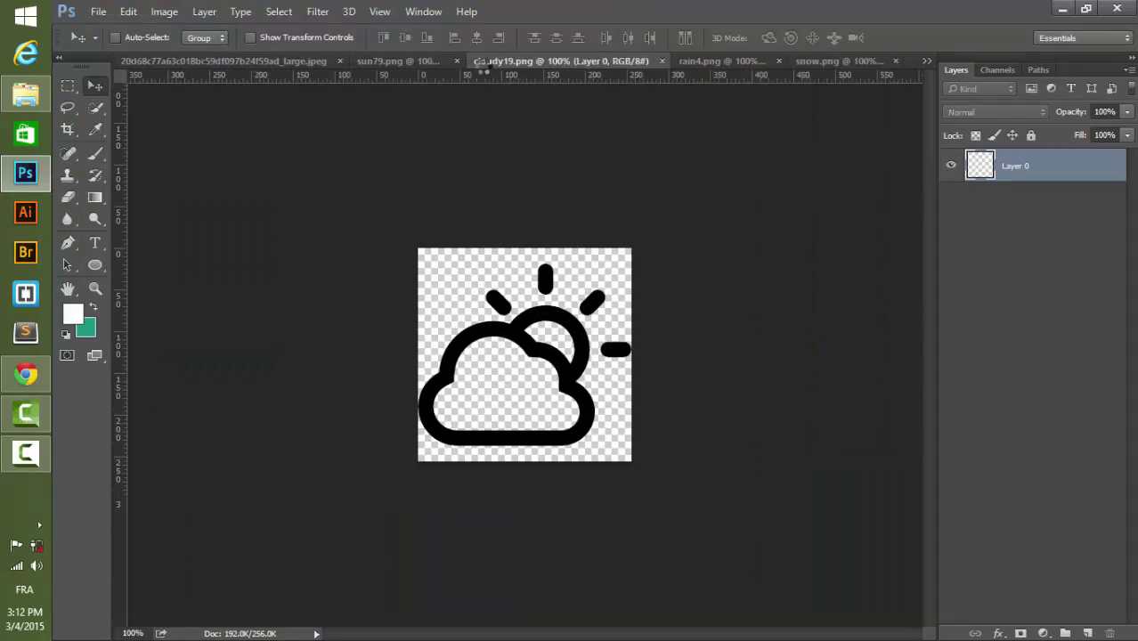
click(418, 63)
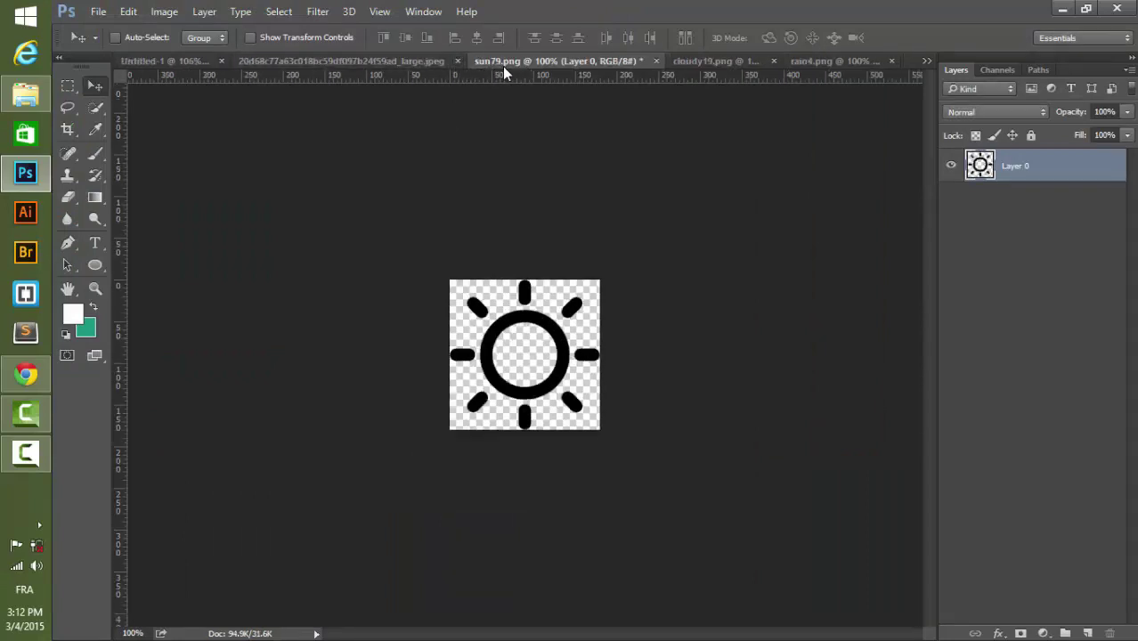
click(693, 62)
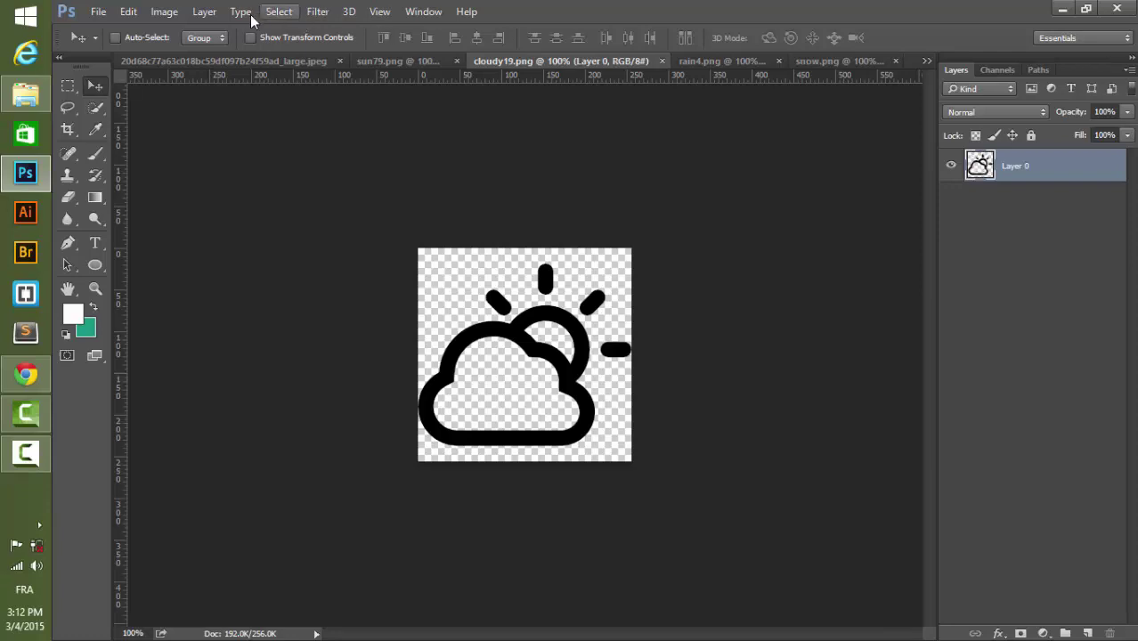
click(164, 11)
click(223, 146)
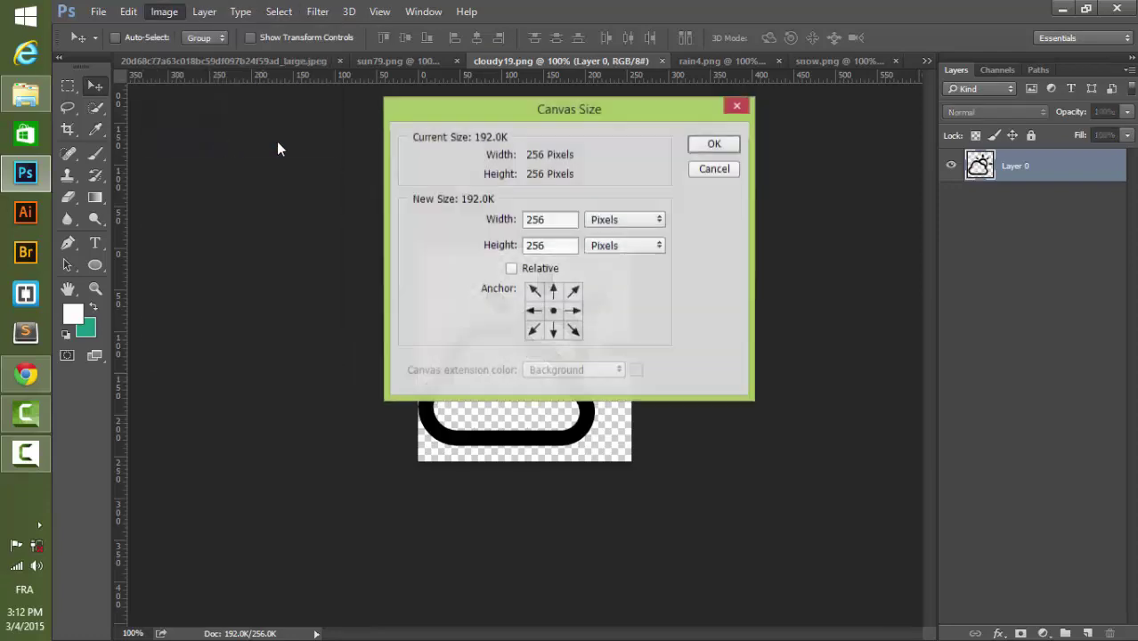
key(Escape)
click(164, 12)
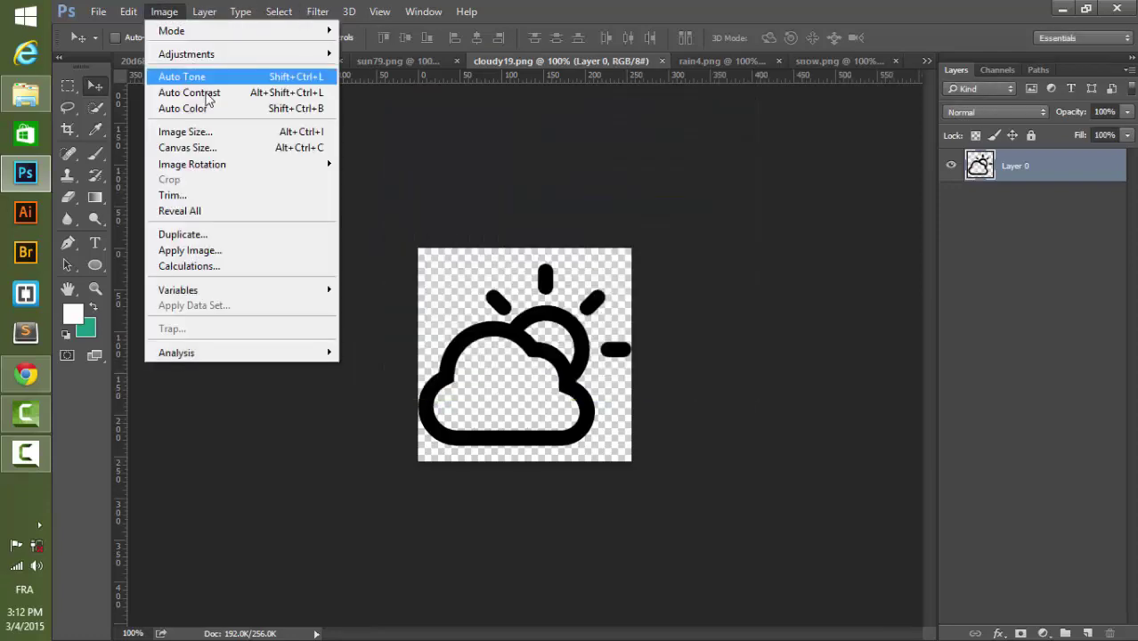
click(216, 131)
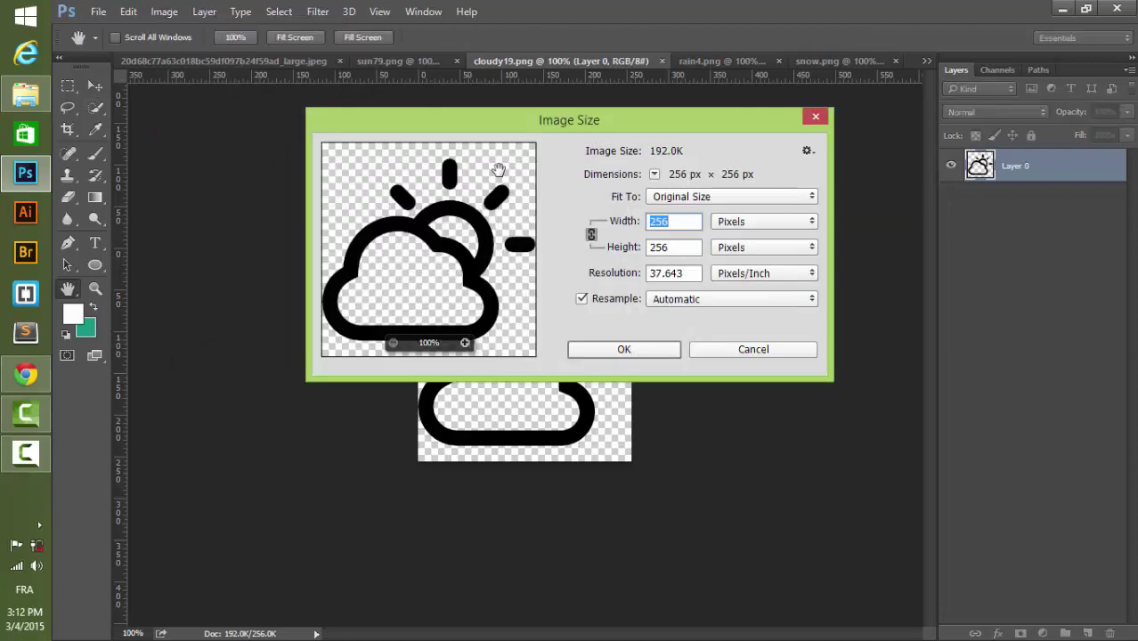
text(40)
click(623, 350)
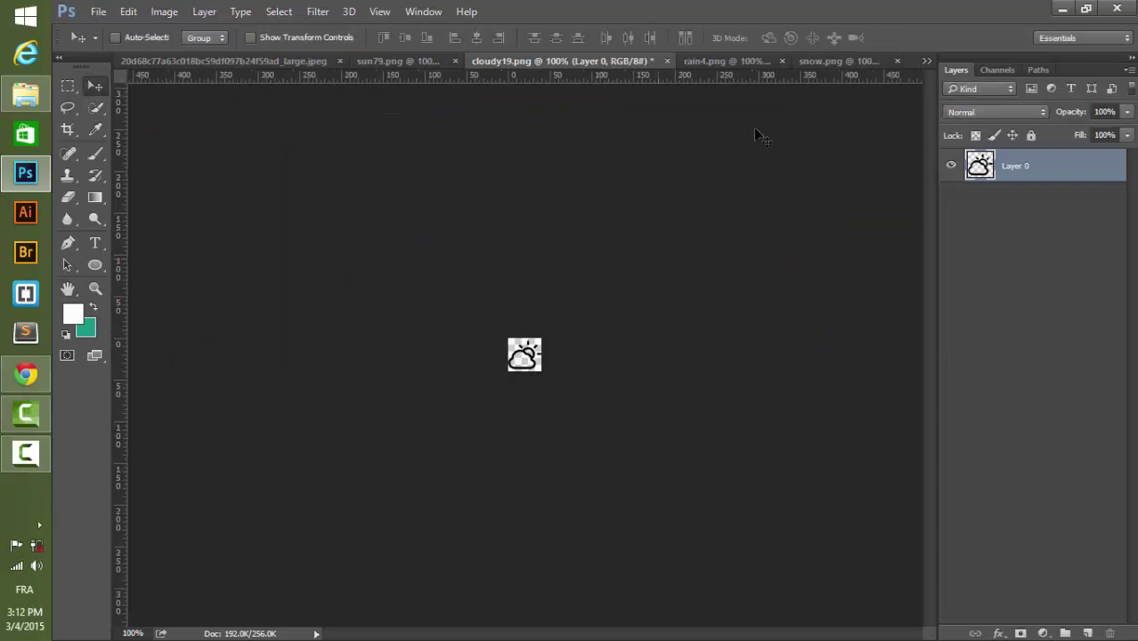
- Resize rain4.png to 40 × 40 pixels
click(726, 60)
click(164, 11)
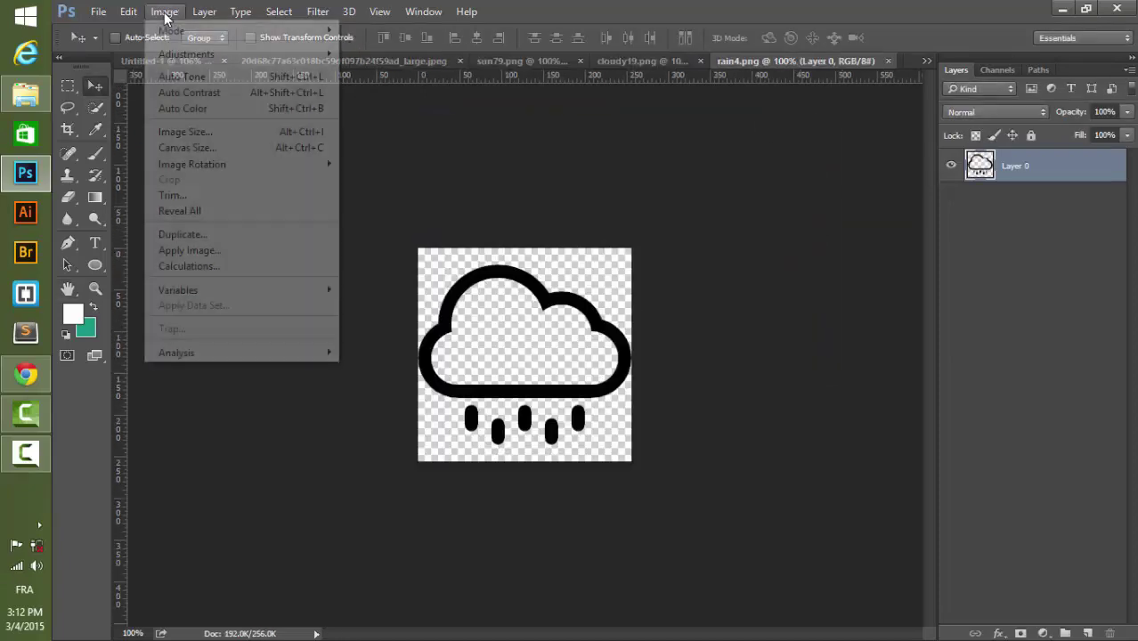
click(222, 132)
text(40)
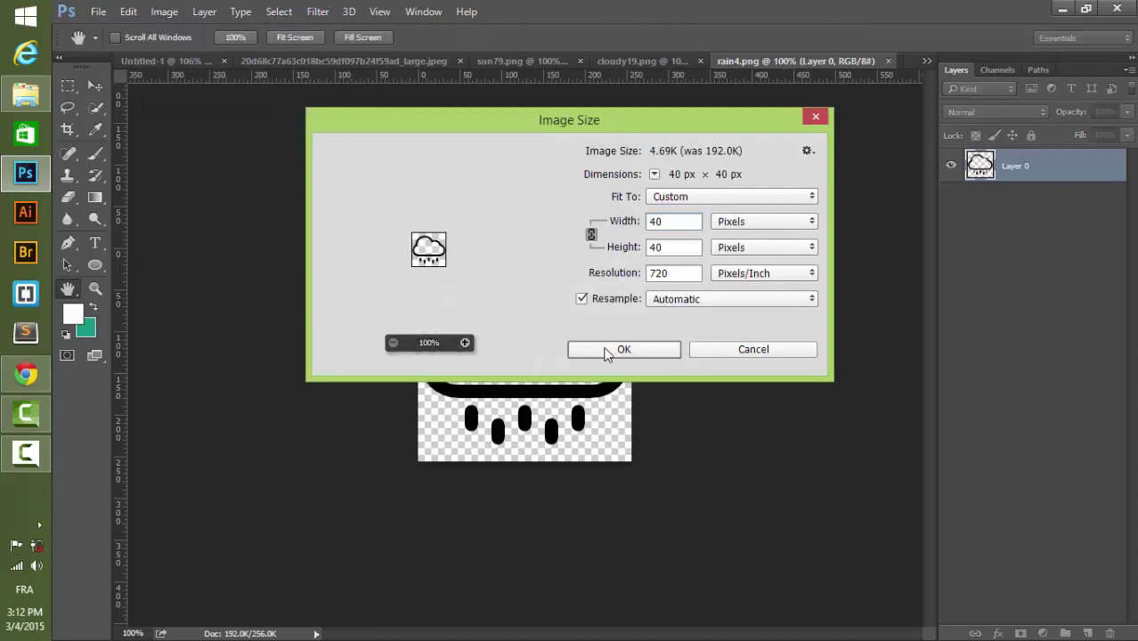
click(603, 349)
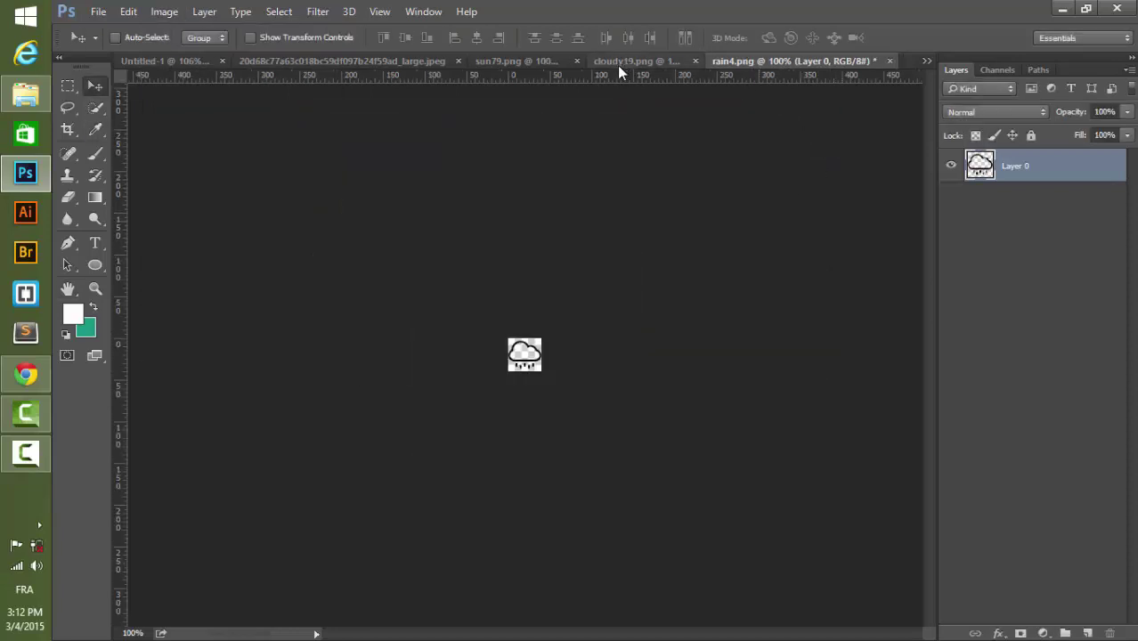
- Resize snow.png to 40 × 40 pixels
click(926, 61)
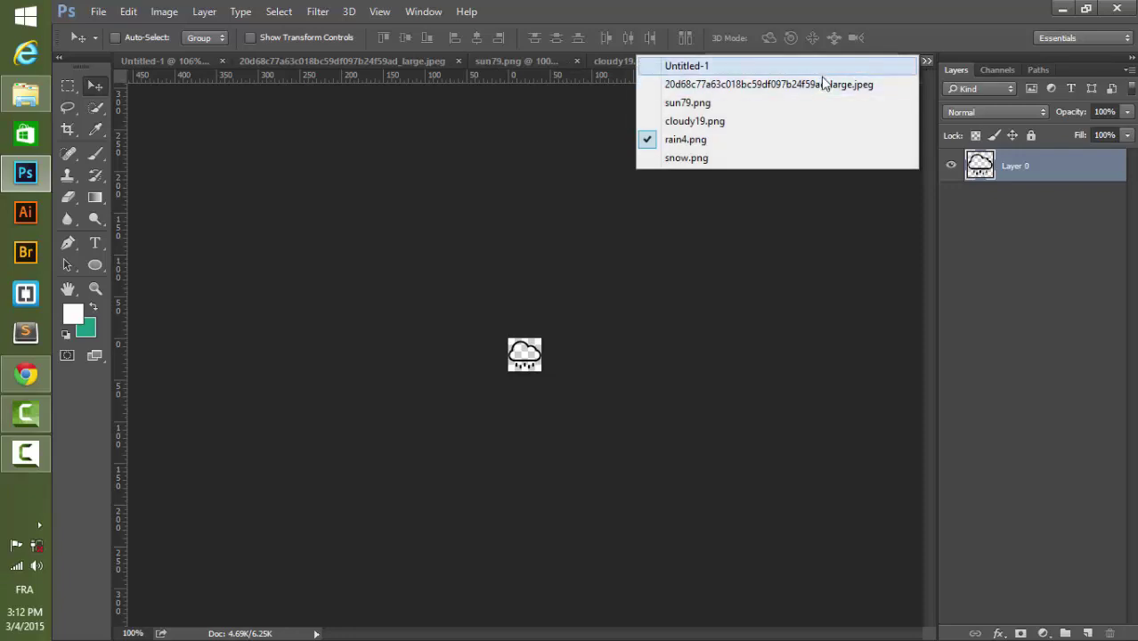
click(769, 160)
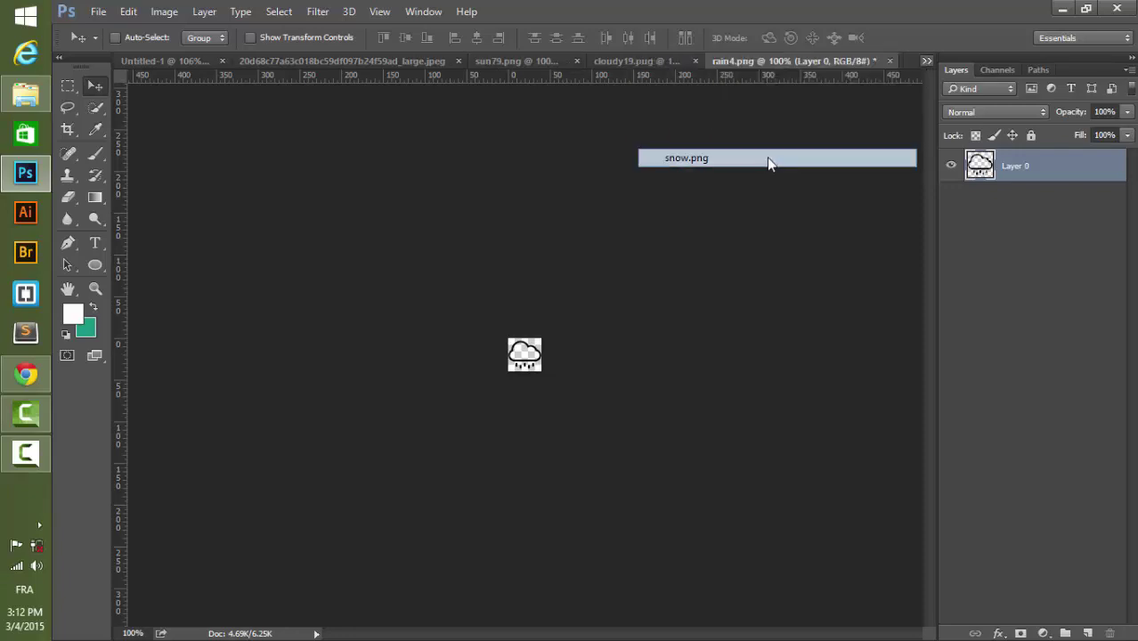
click(164, 11)
click(217, 132)
text(4)
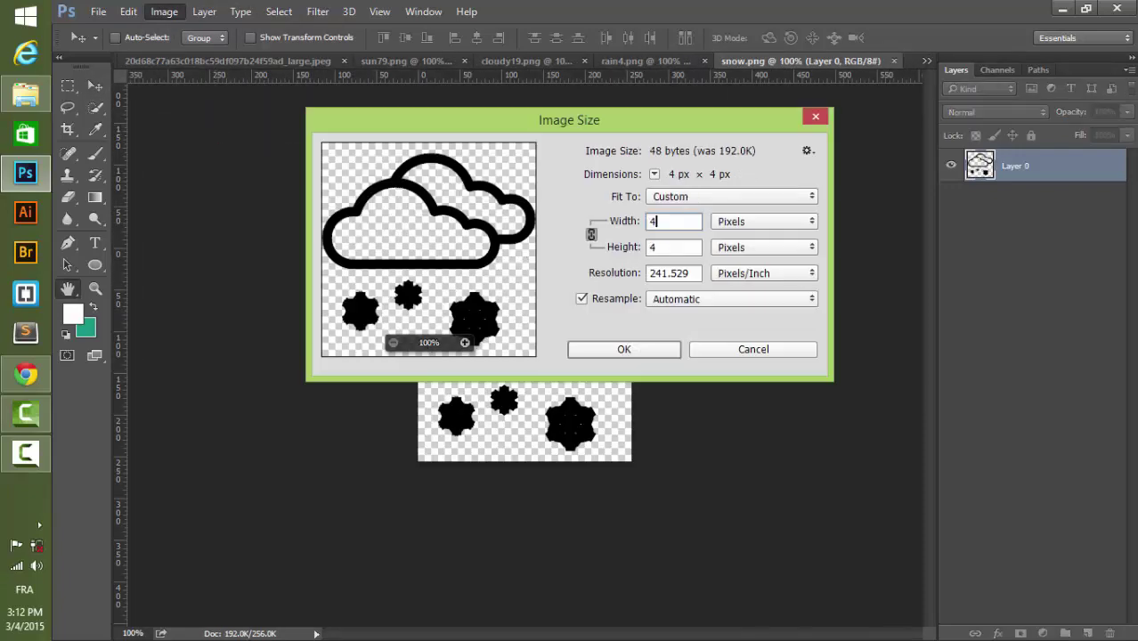
text(0)
click(596, 349)
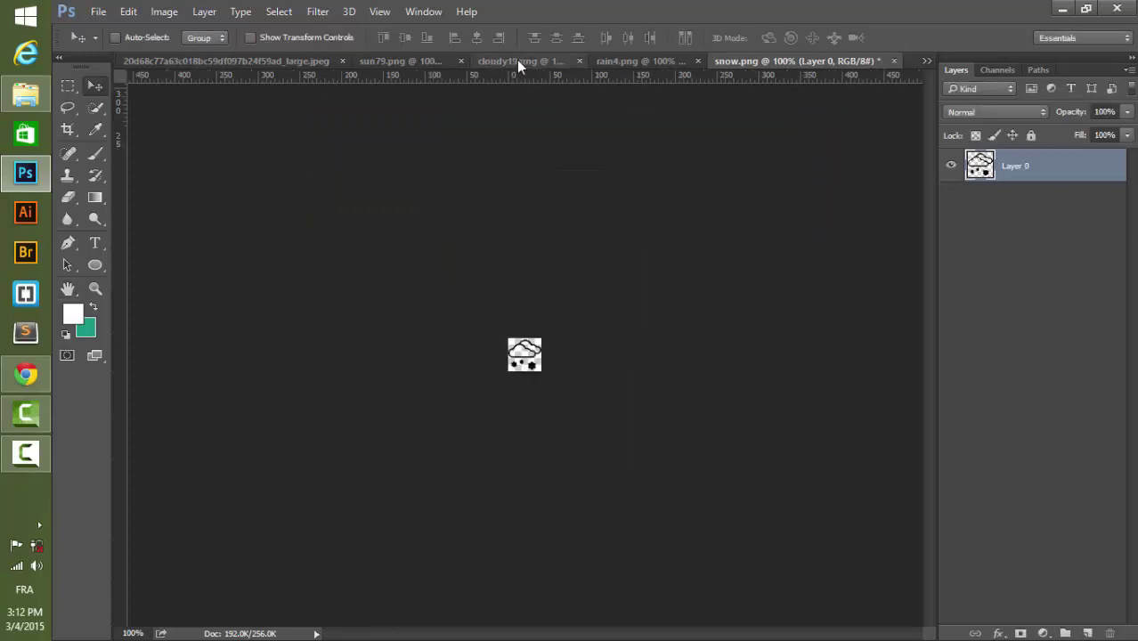
click(516, 59)
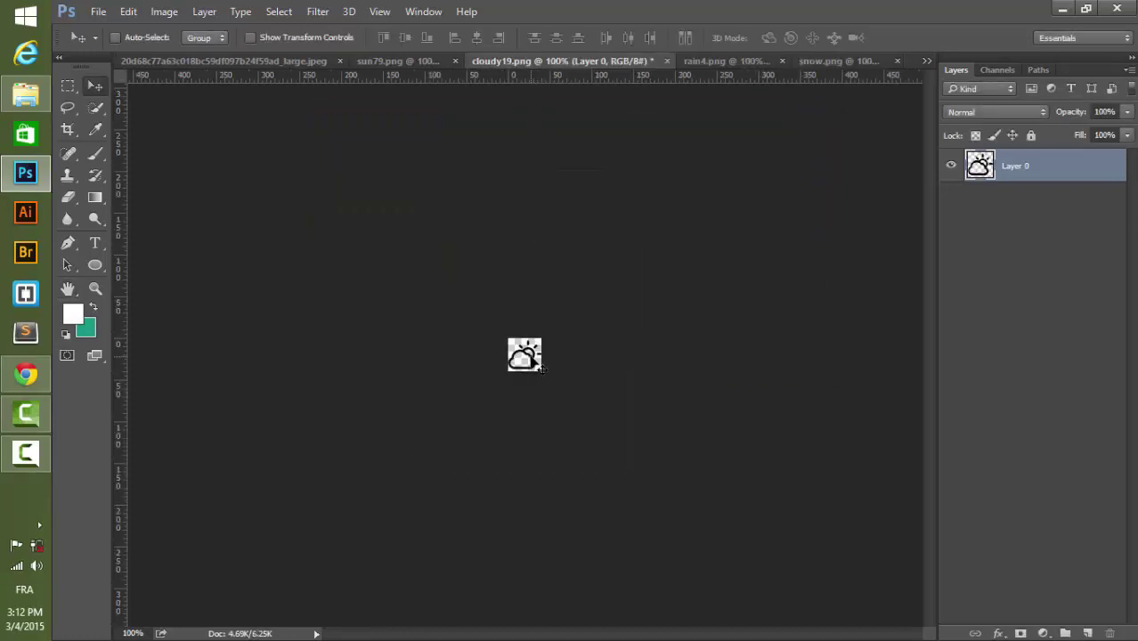
- Drag the cloudy icon into the Untitled-1 weather card and close the Eiffel Tower photo document
drag(541, 368, 215, 65)
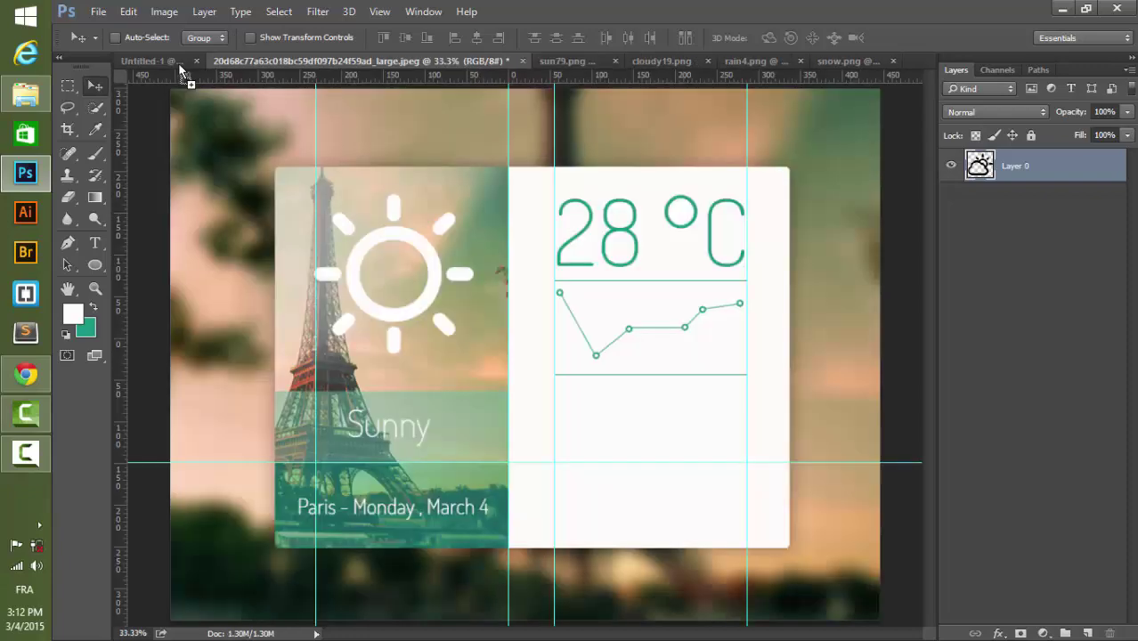
mouse_move(178, 63)
mouse_down()
mouse_move(563, 417)
mouse_move(585, 400)
mouse_up()
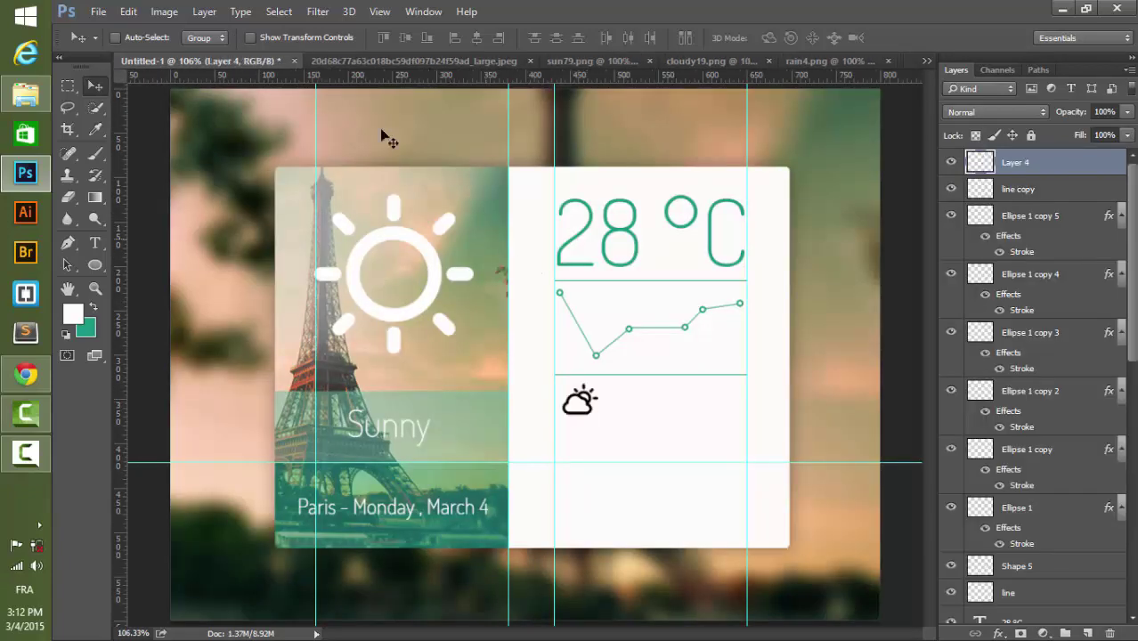
click(453, 65)
click(522, 61)
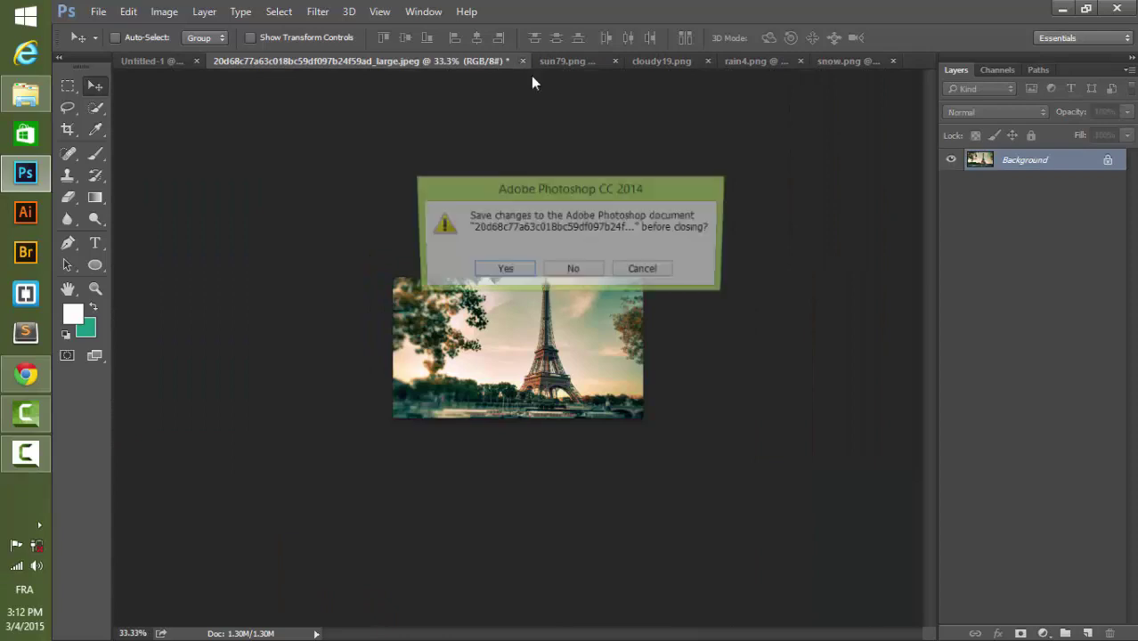
click(571, 270)
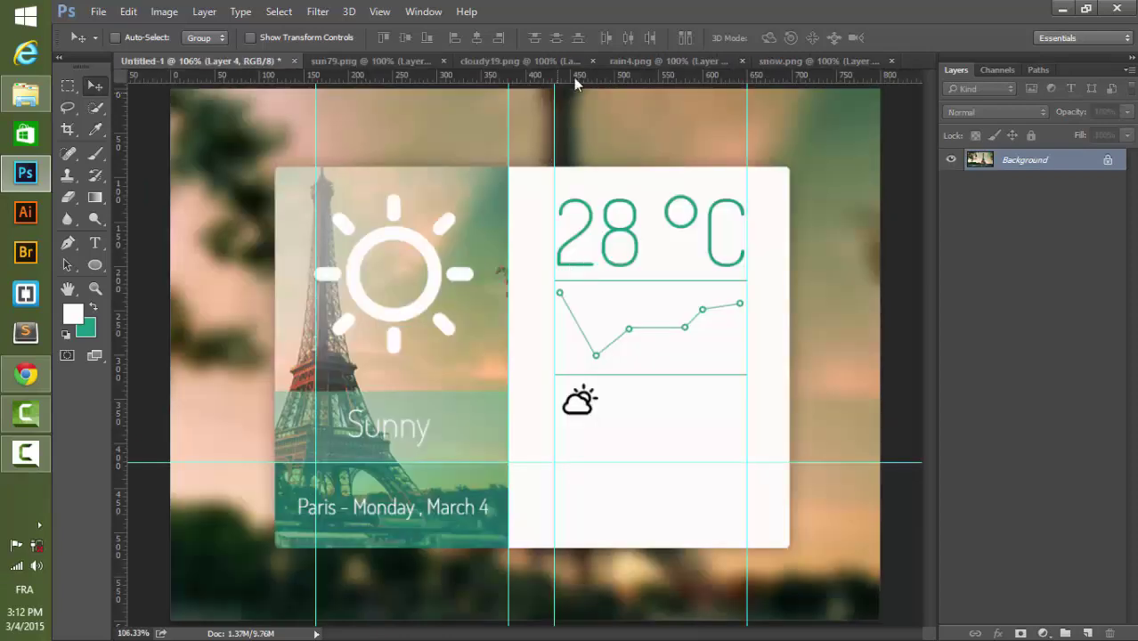
- Drag the rain and snow icons into the weather card
click(670, 62)
mouse_move(525, 355)
mouse_down()
mouse_move(220, 65)
mouse_move(576, 365)
mouse_up()
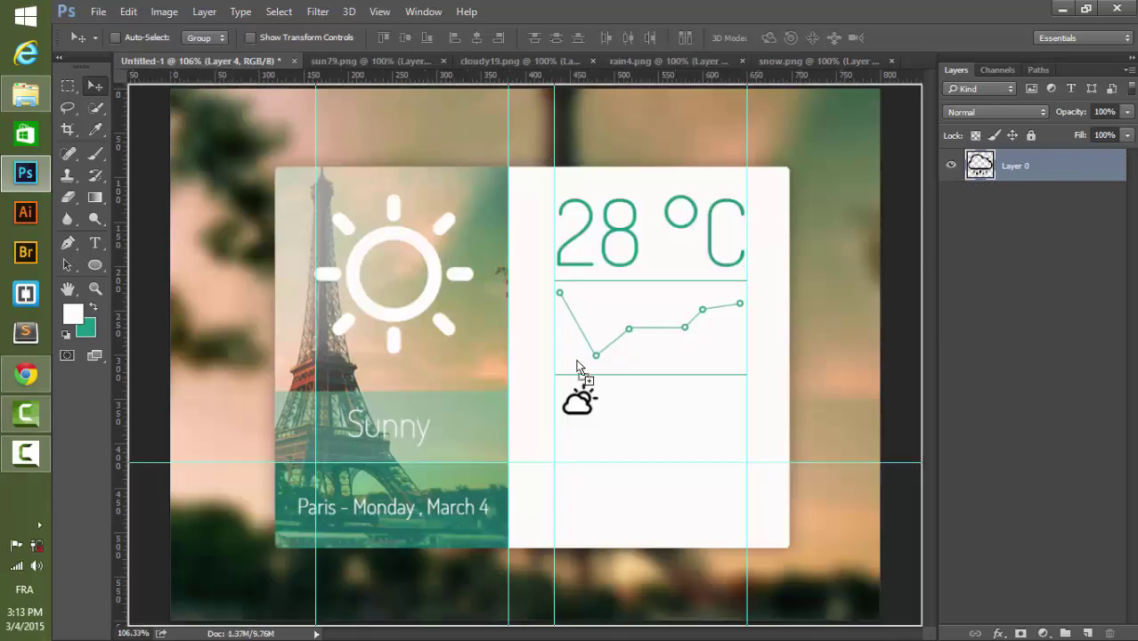
drag(593, 406, 593, 406)
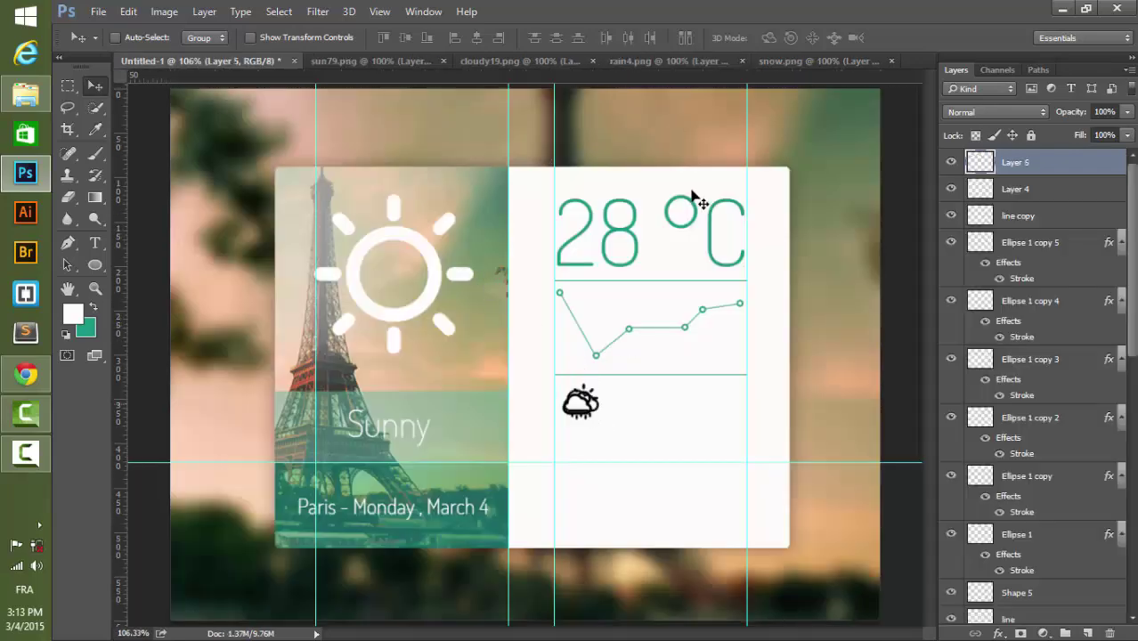
click(792, 63)
mouse_move(524, 355)
mouse_down()
mouse_move(212, 57)
mouse_move(569, 419)
mouse_move(585, 411)
mouse_up()
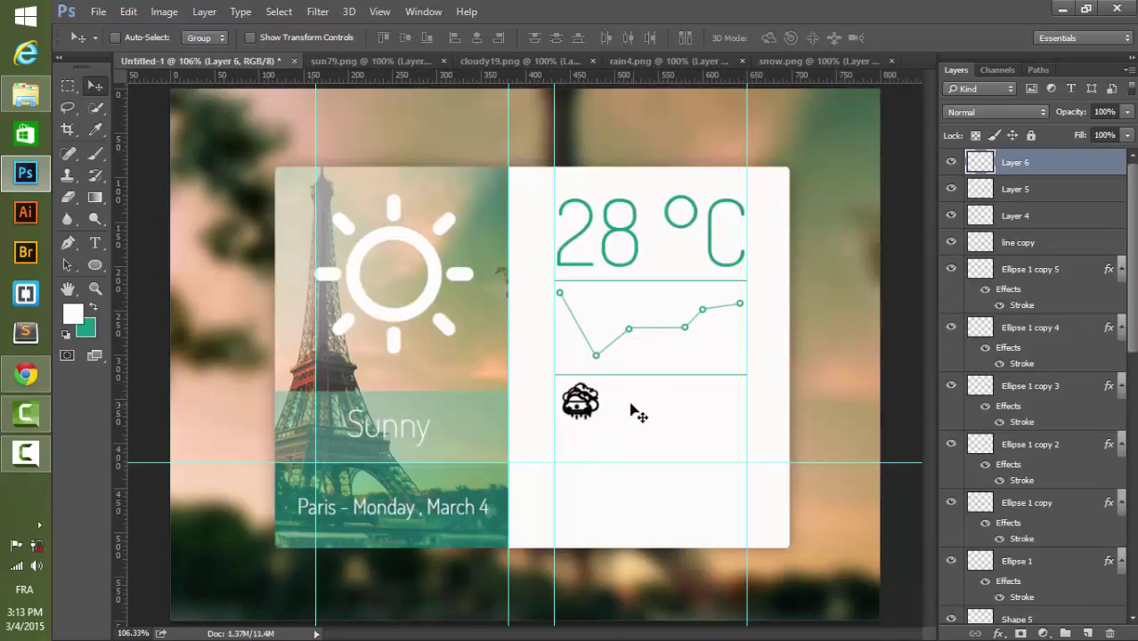
- Align the three icons, hide the snow icon, and shift the sun-cloud icon 16 px right
shift+click(1010, 215)
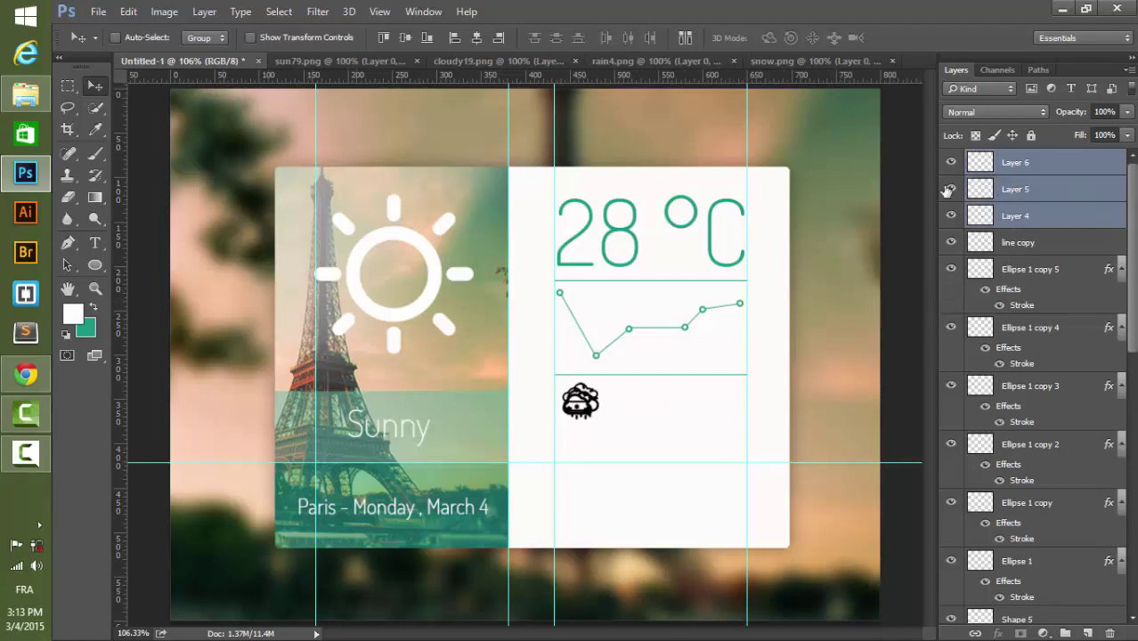
click(406, 43)
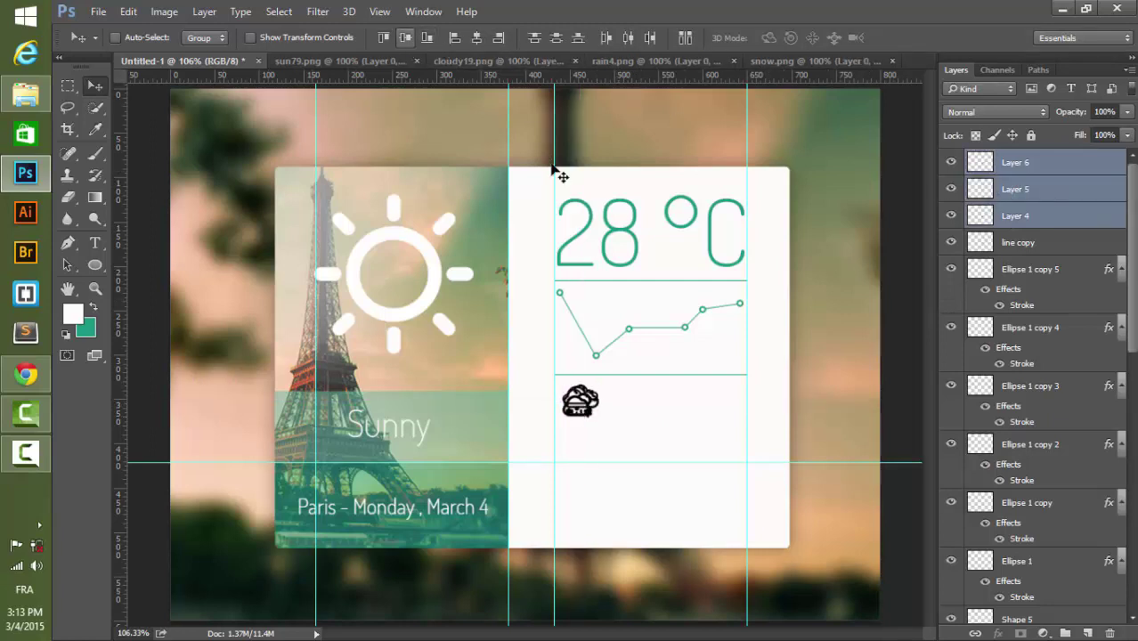
click(951, 164)
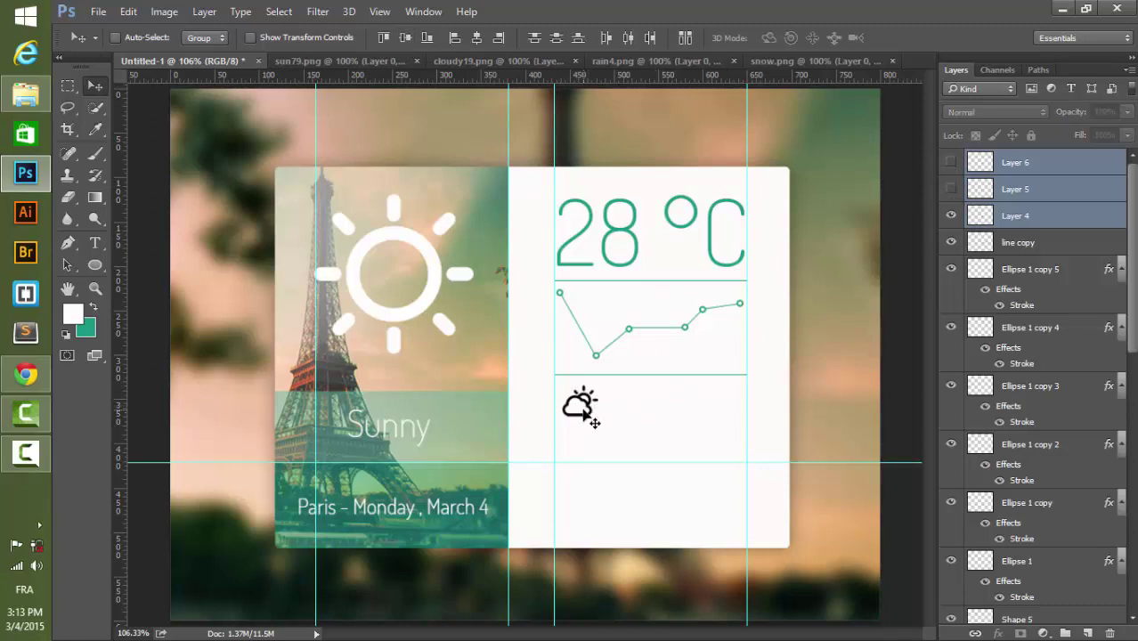
drag(589, 408, 578, 407)
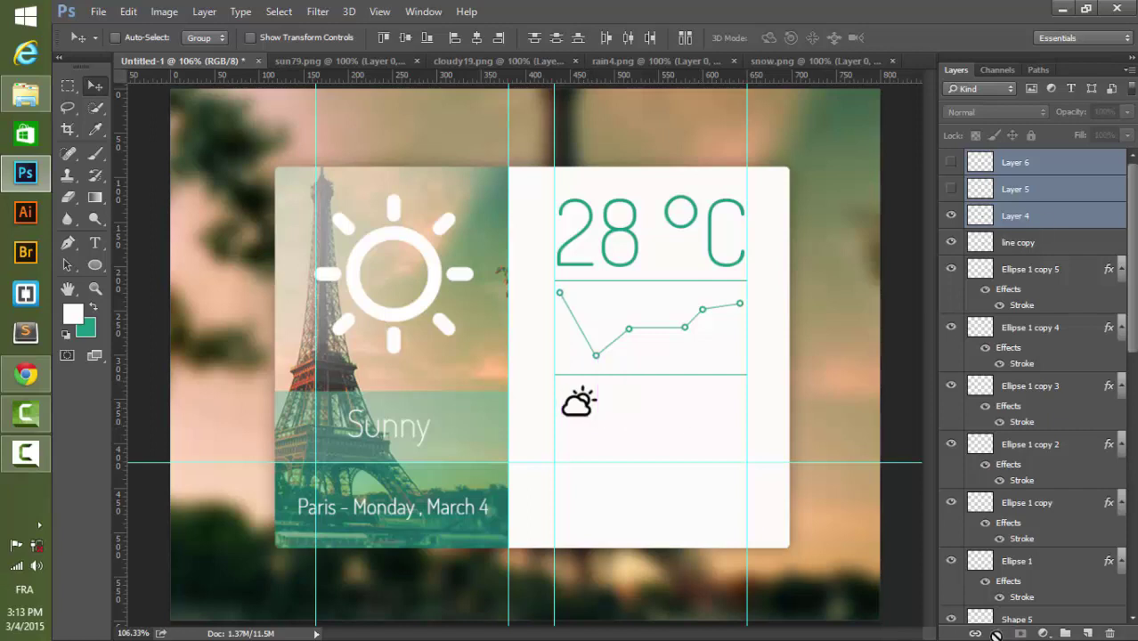
click(996, 221)
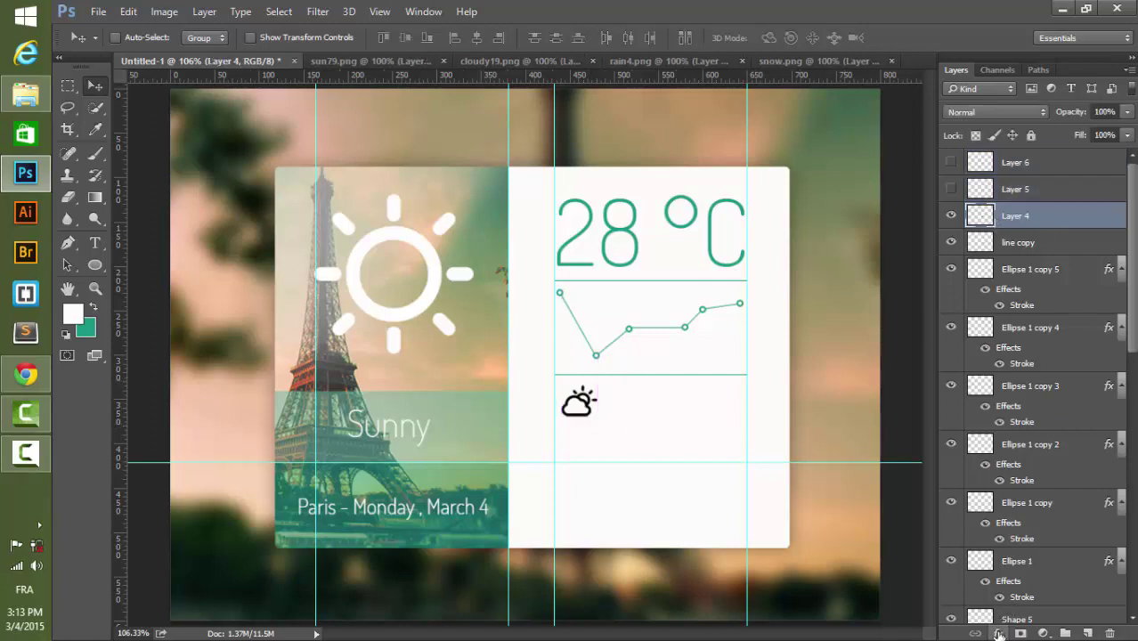
- Give Layer 4 a teal #179784 Color Overlay, copy its layer style, and show Layer 5
click(997, 632)
click(1024, 560)
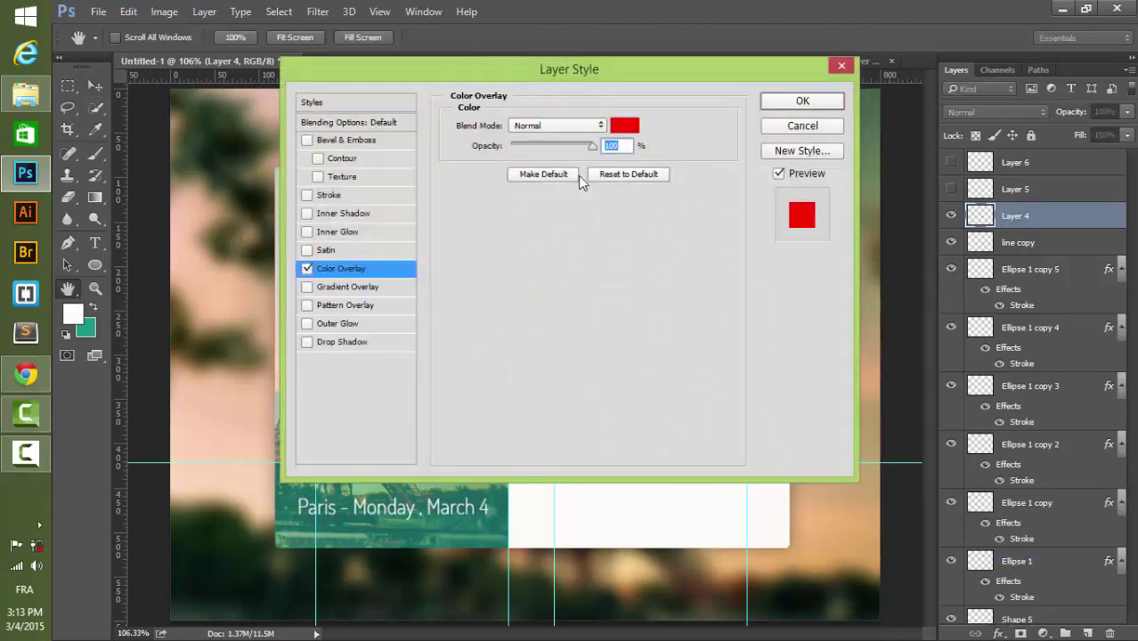
click(624, 125)
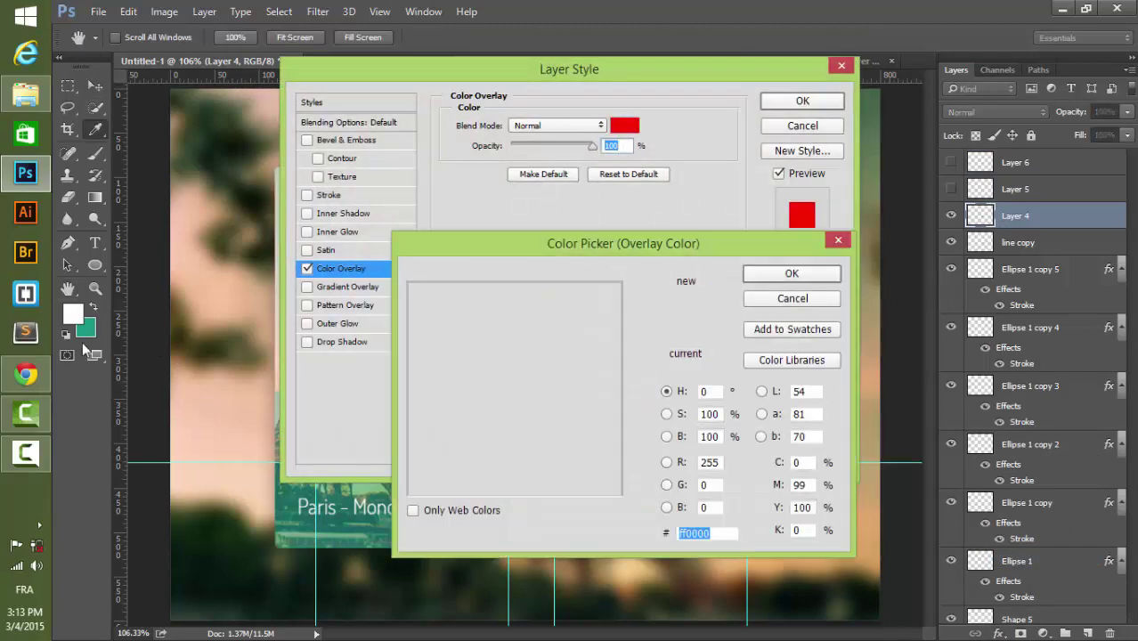
click(755, 276)
click(802, 100)
right_click(1025, 218)
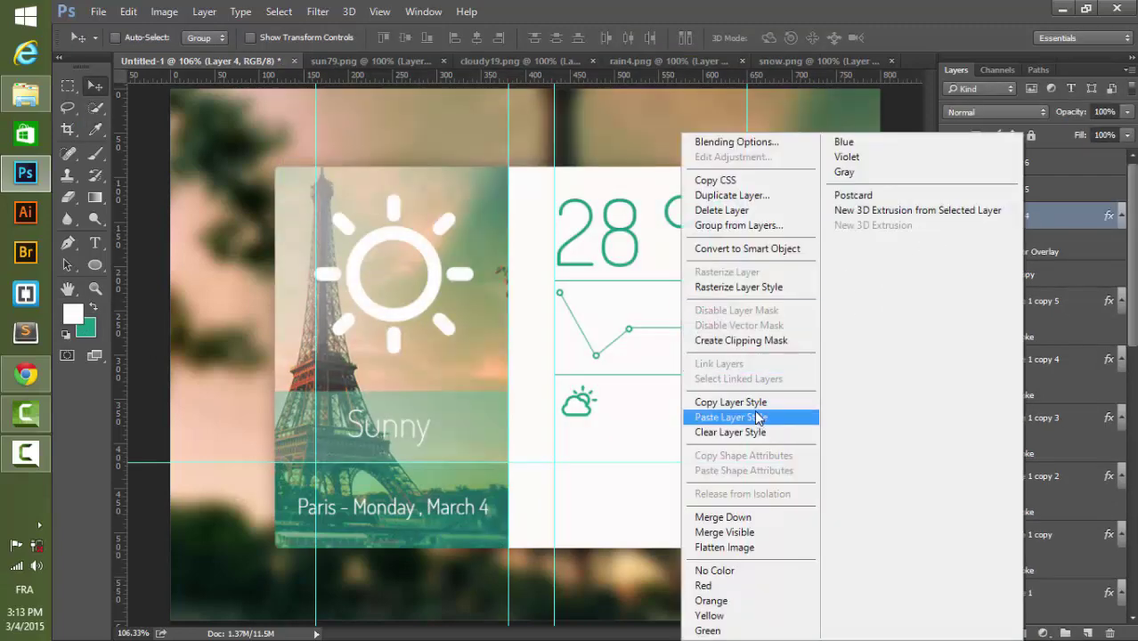
click(737, 403)
click(951, 189)
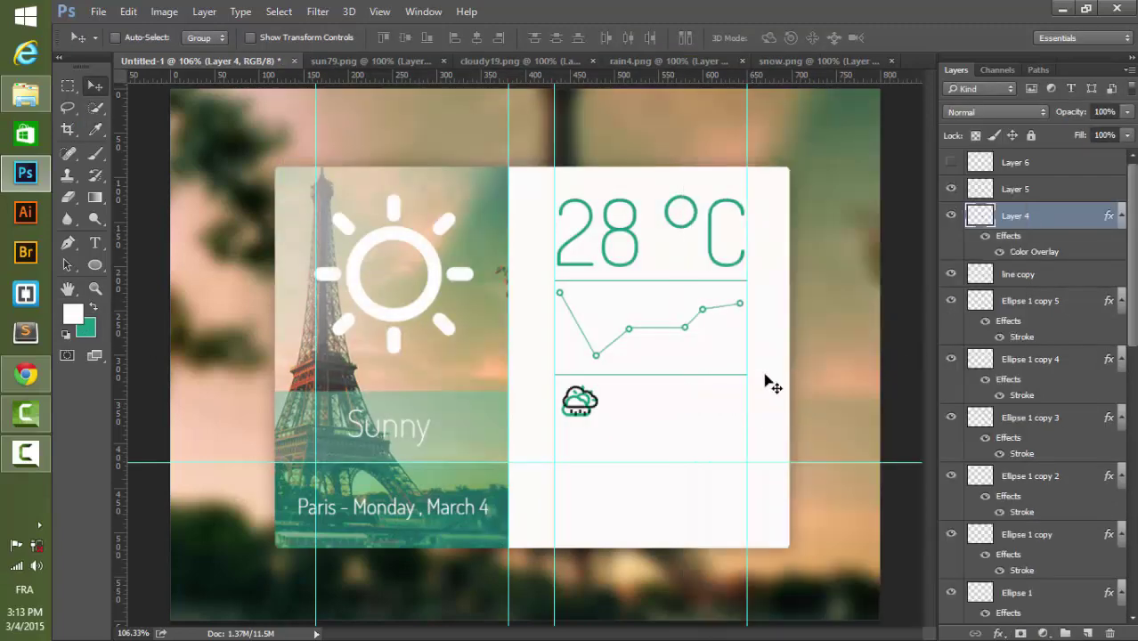
- Place the rain-cloud icon beside the sun-cloud and paste the teal layer style onto it
drag(588, 411, 590, 409)
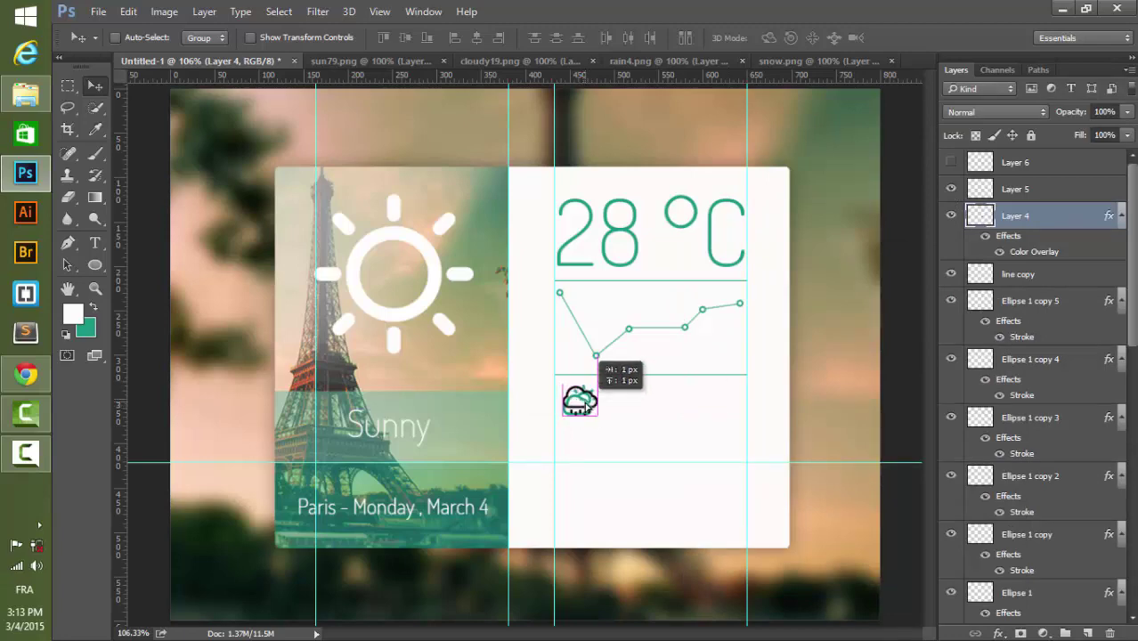
click(128, 13)
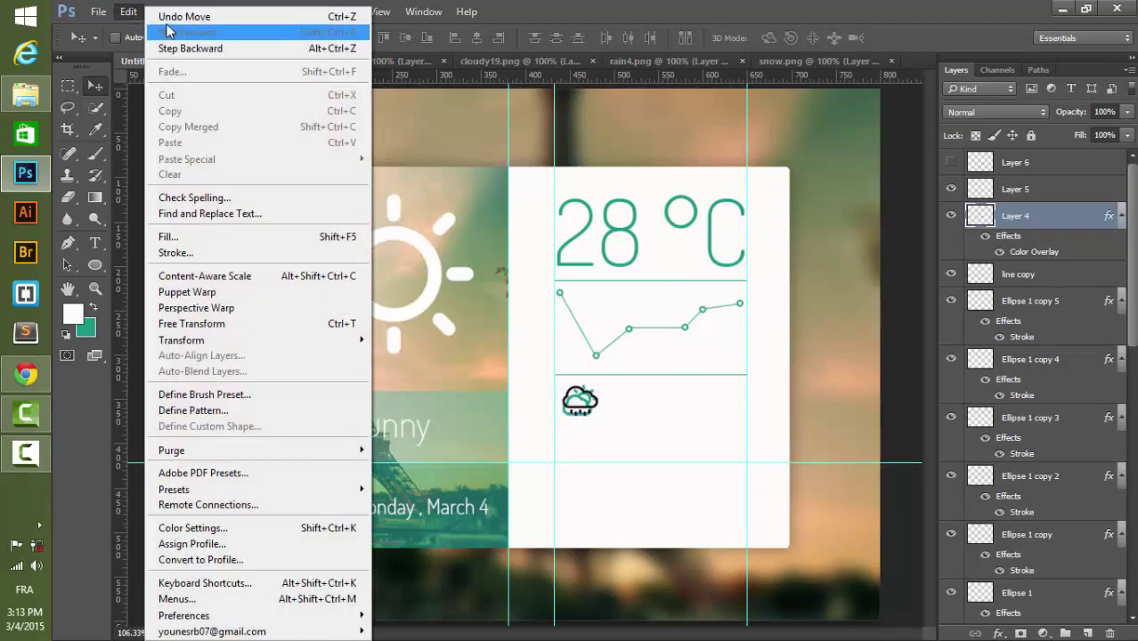
click(147, 31)
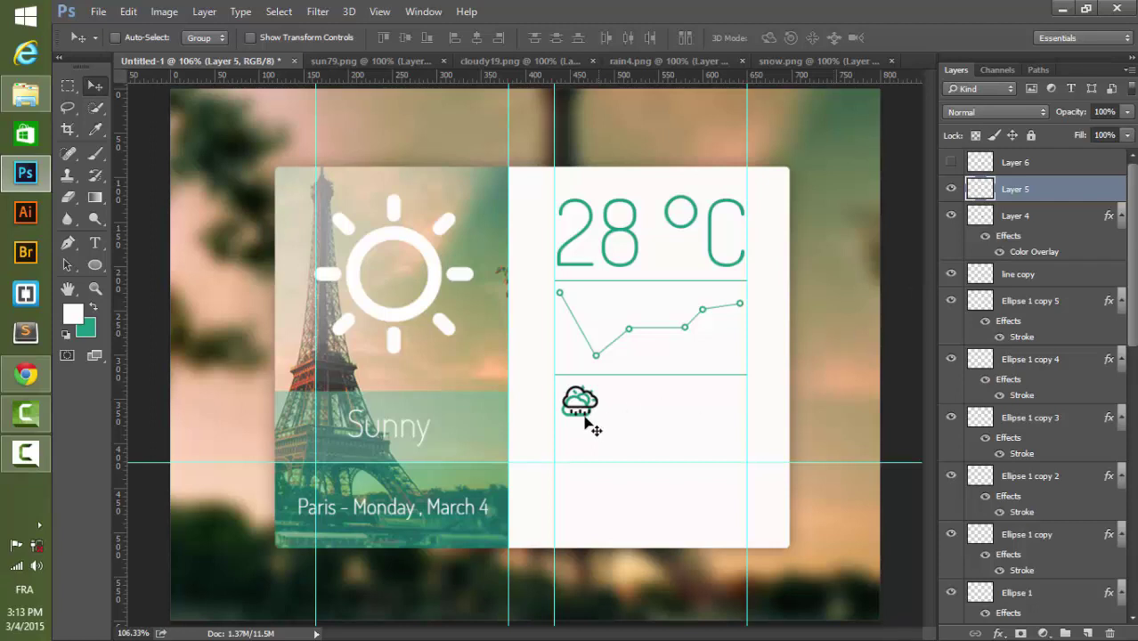
key(Down)
key(Down)
key(Down)
key(Down)
key(Down)
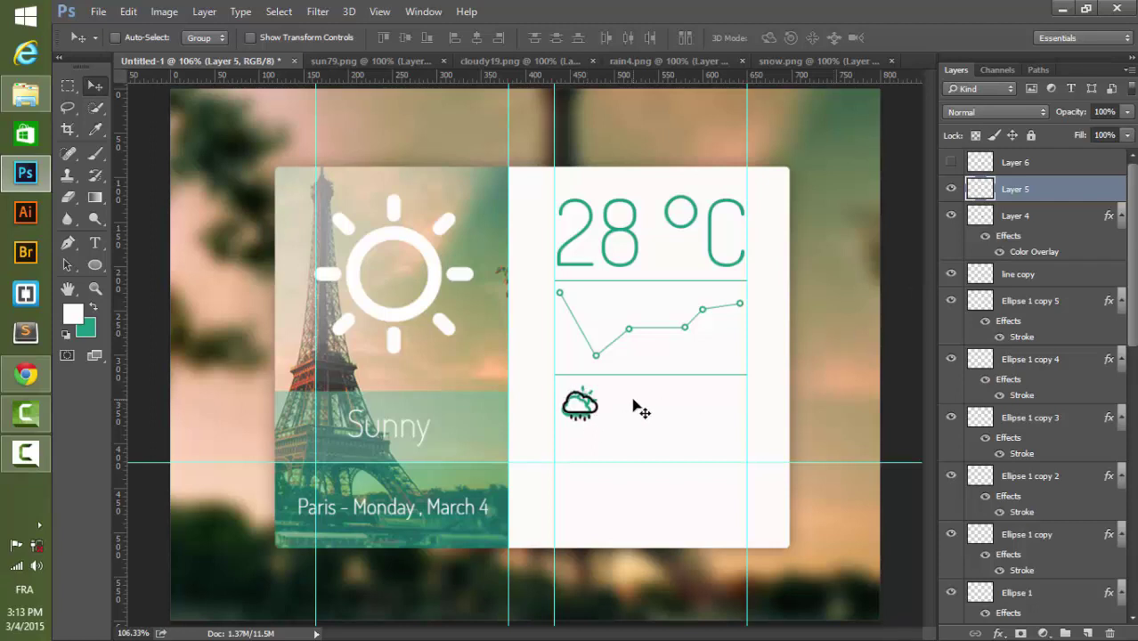
key(Down)
drag(613, 413, 621, 414)
right_click(1042, 189)
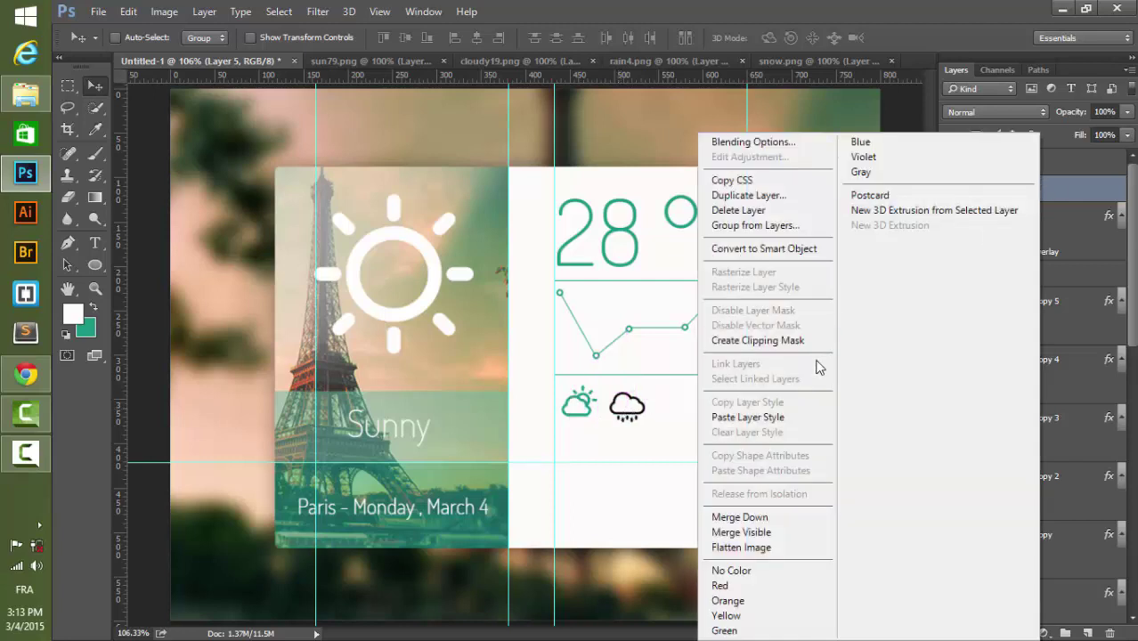
click(826, 416)
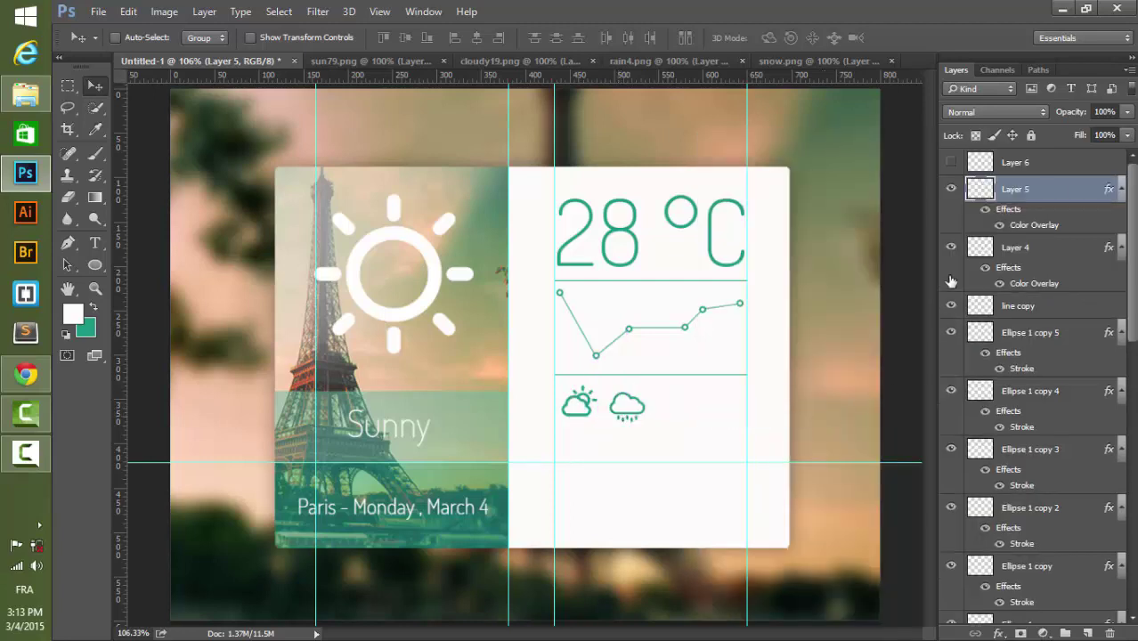
- Show the snow-cloud icon, set it beside the rain cloud, and paste the teal style onto it
click(951, 163)
click(1001, 164)
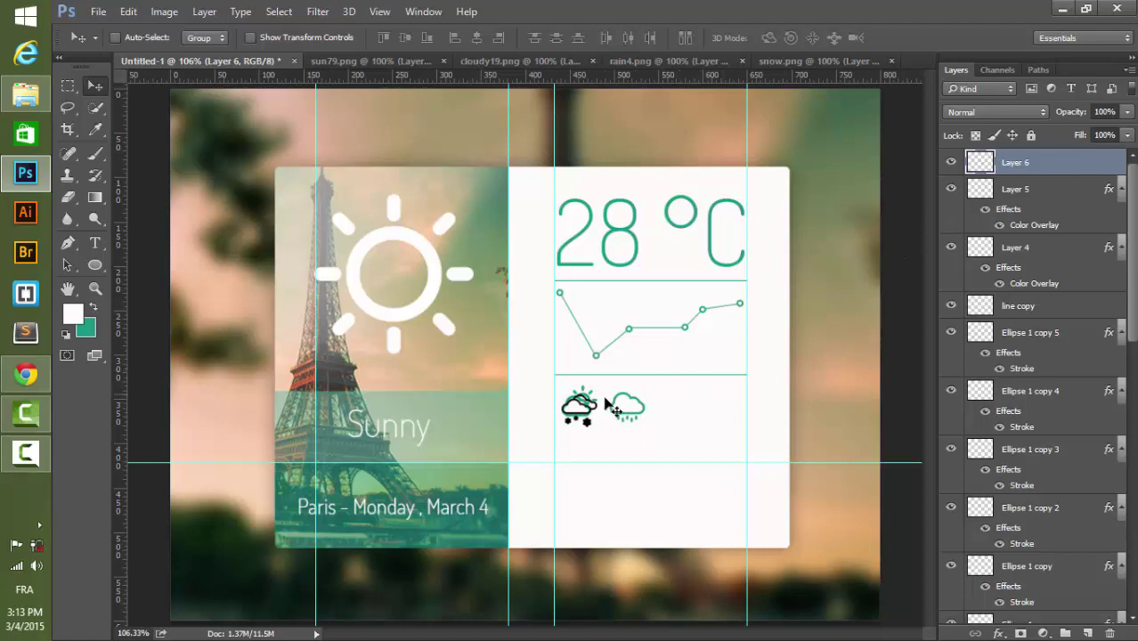
drag(671, 411, 691, 409)
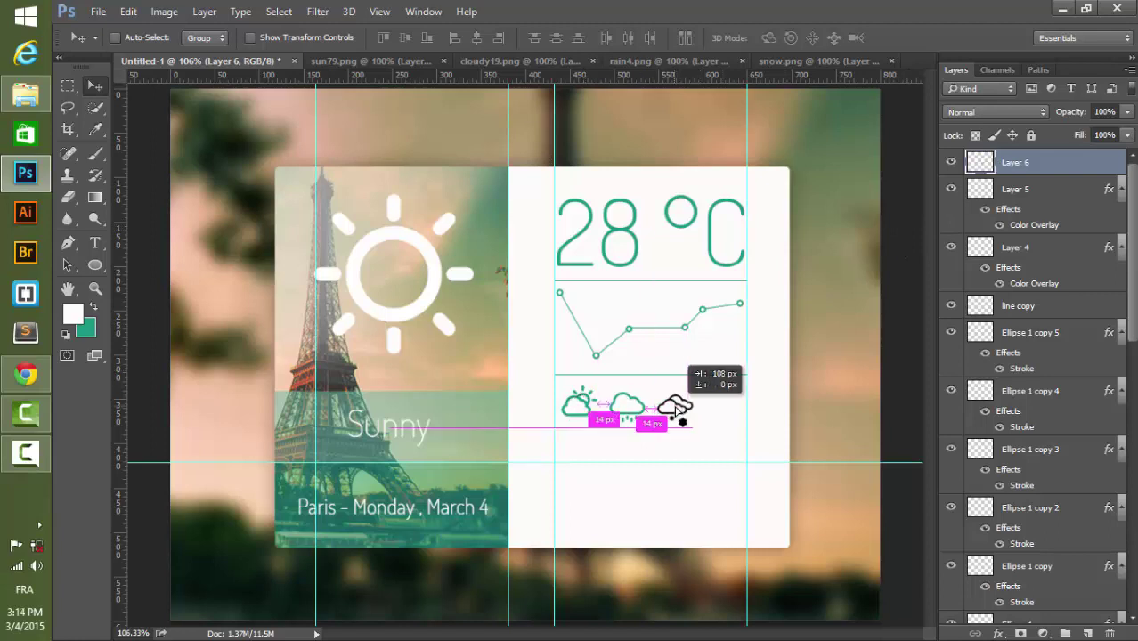
right_click(1000, 169)
click(712, 416)
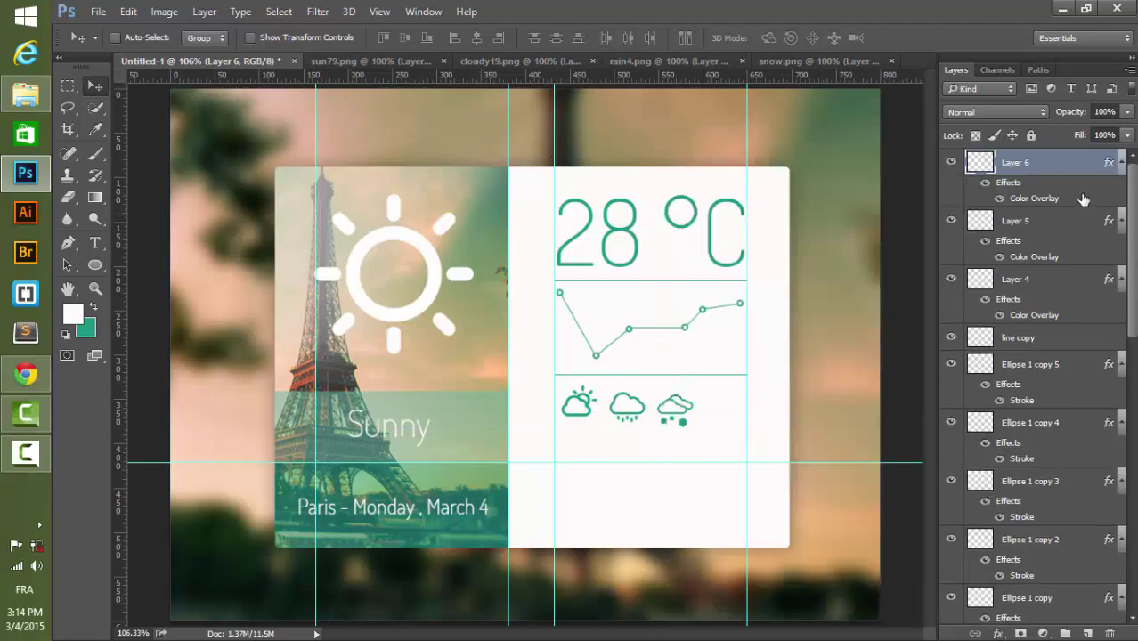
ctrl+click(1043, 221)
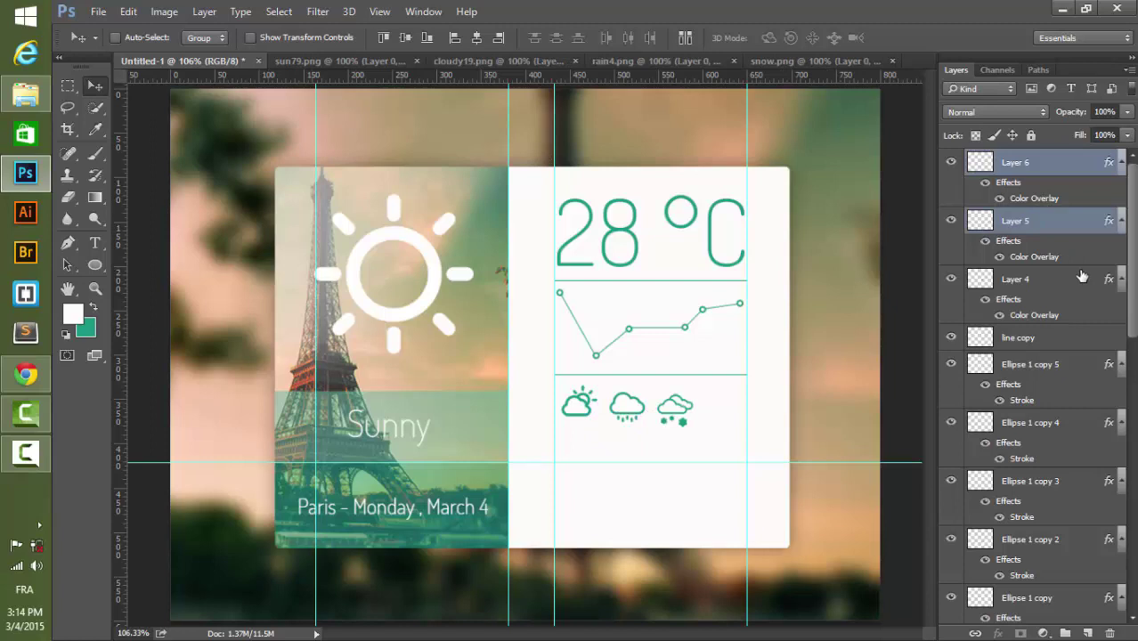
- Nudge the rain and snow clouds right, then the snow cloud alone, to even the spacing
key(Right)
key(Right)
key(Right)
key(Right)
key(Right)
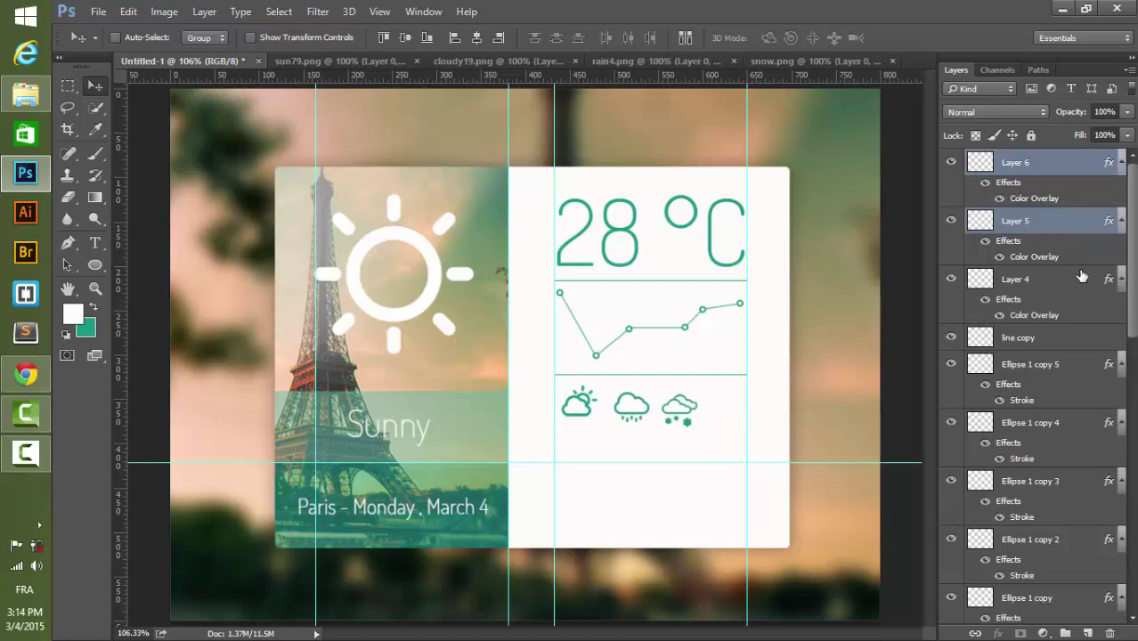
click(1070, 168)
key(Right)
key(Right)
key(Right)
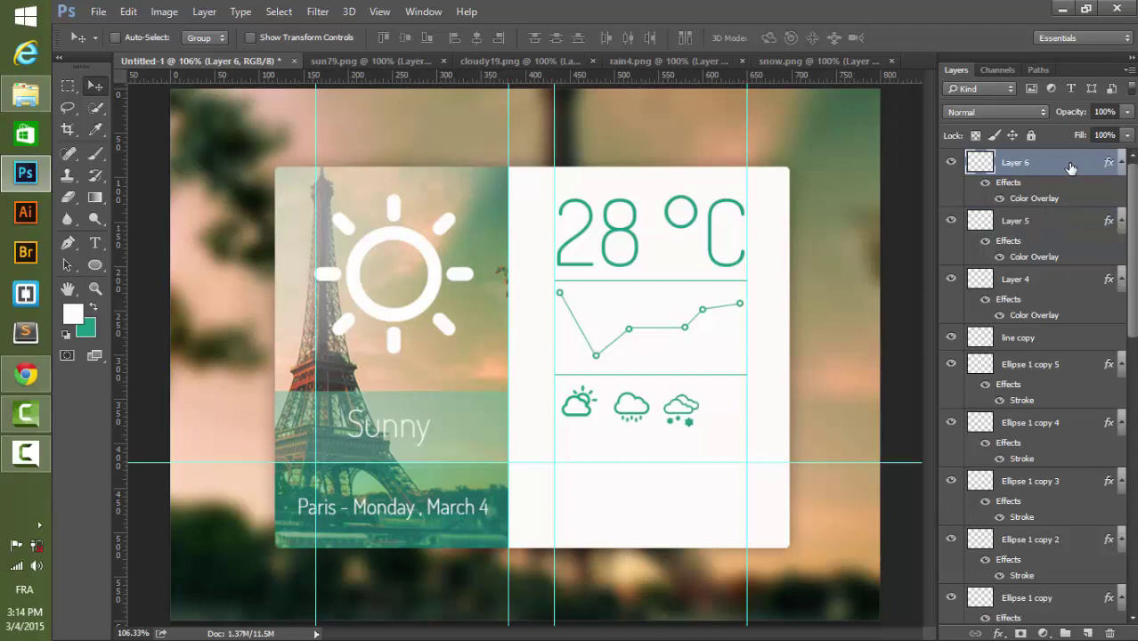
key(Right)
key(Right)
key(Right)
key(Right)
- Shift all three weather icons right together so they centre under the graph
shift+click(1019, 225)
shift+click(1022, 280)
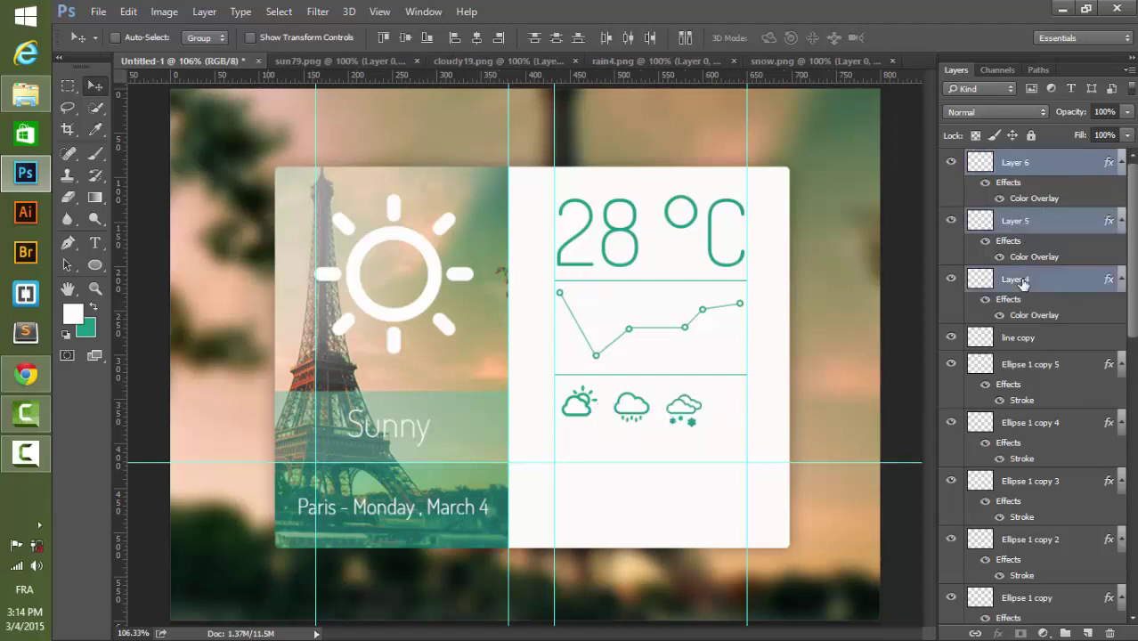
key(Right)
key(Right)
key(Right)
key(Right)
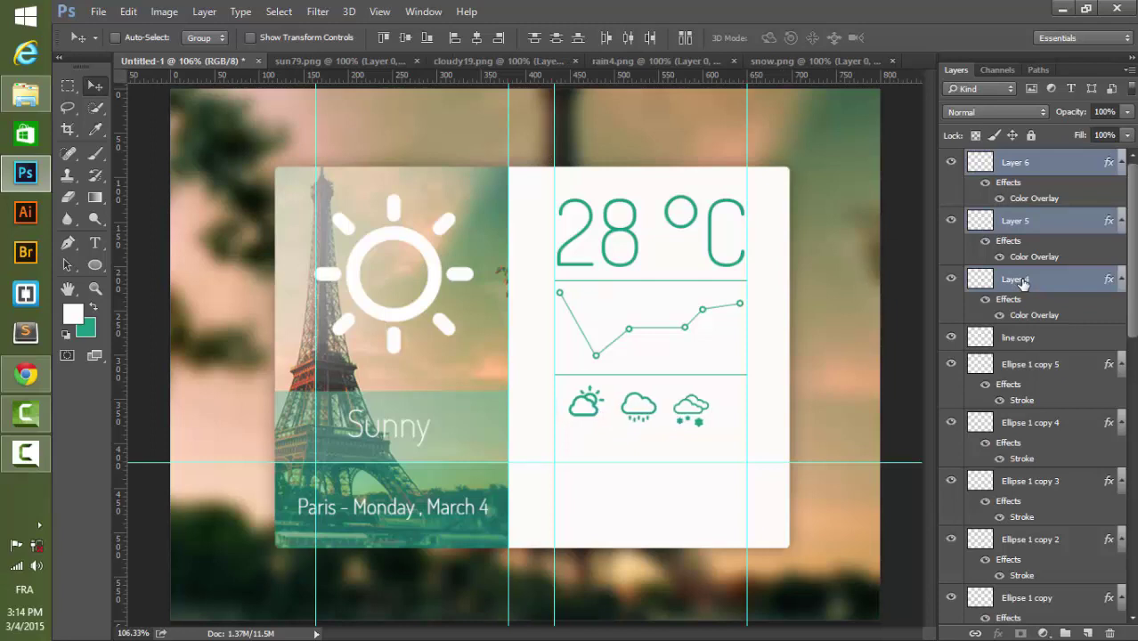
key(Right)
key(Right)
key(Right)
key(Right)
key(Right)
key(Right)
key(Right)
key(Right)
key(Right)
key(Right)
key(Right)
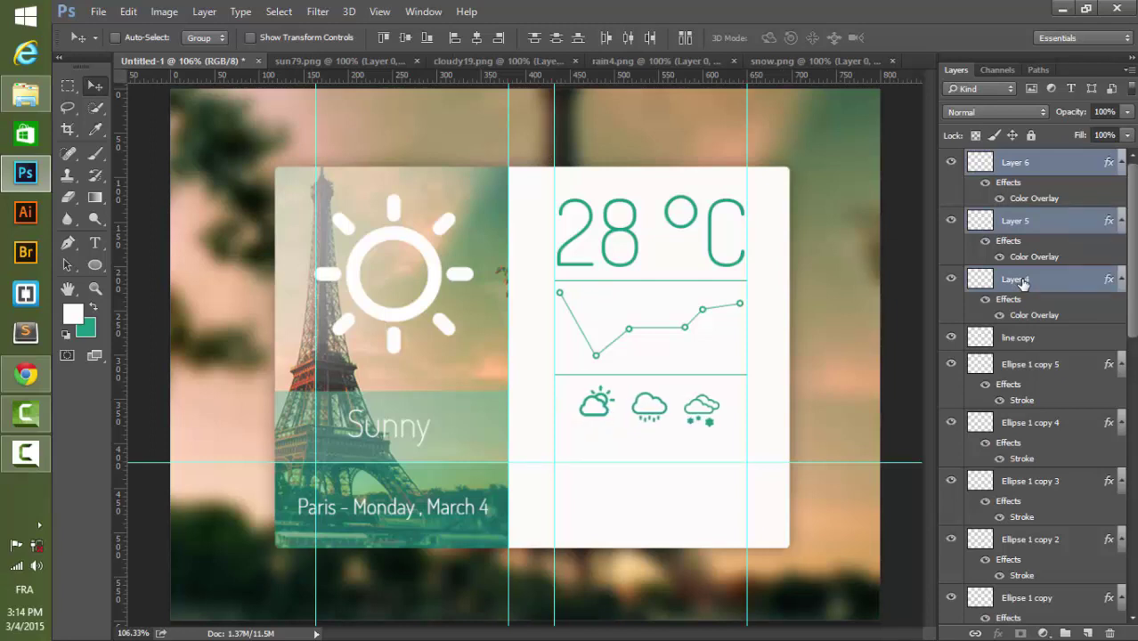
key(Right)
key(Right)
key(Right)
key(Right)
key(Right)
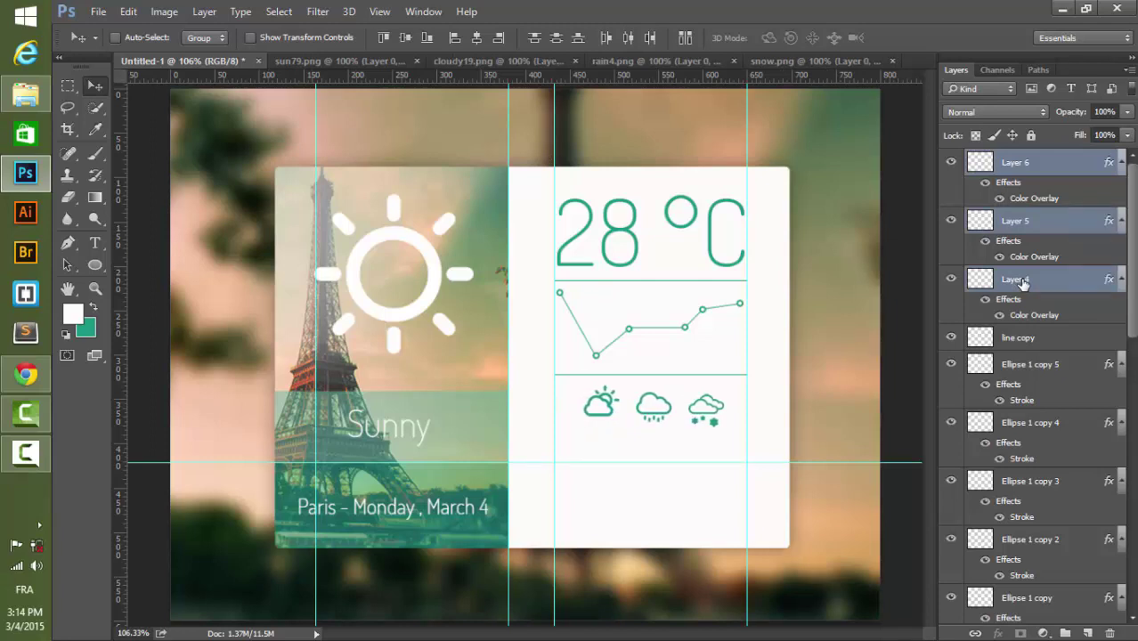
key(Left)
key(Left)
key(Left)
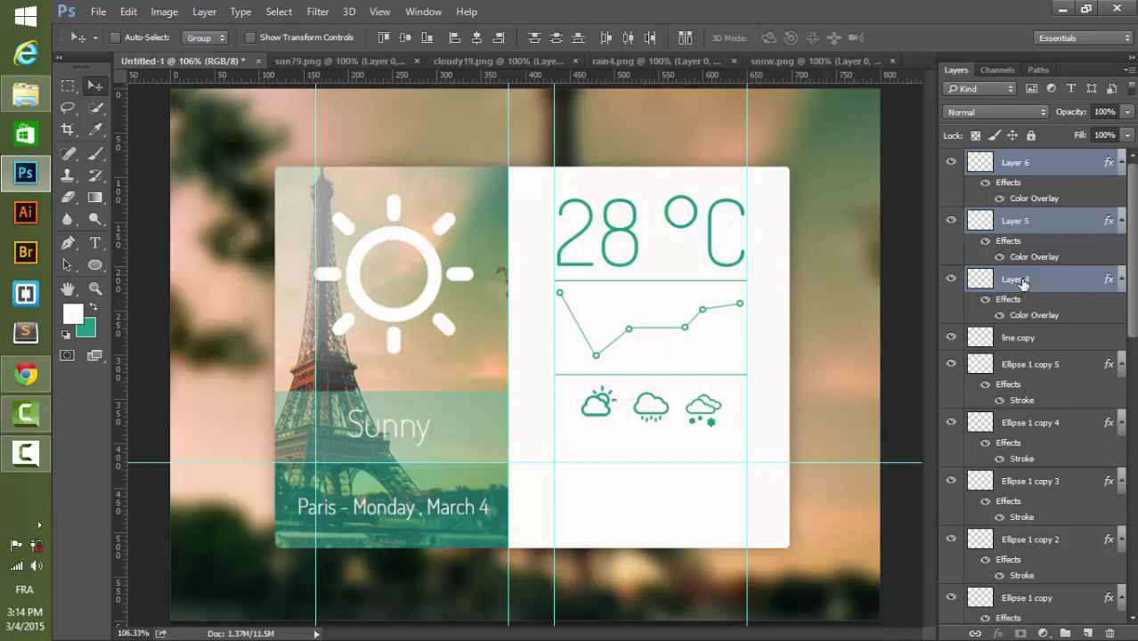
key(Right)
click(1032, 281)
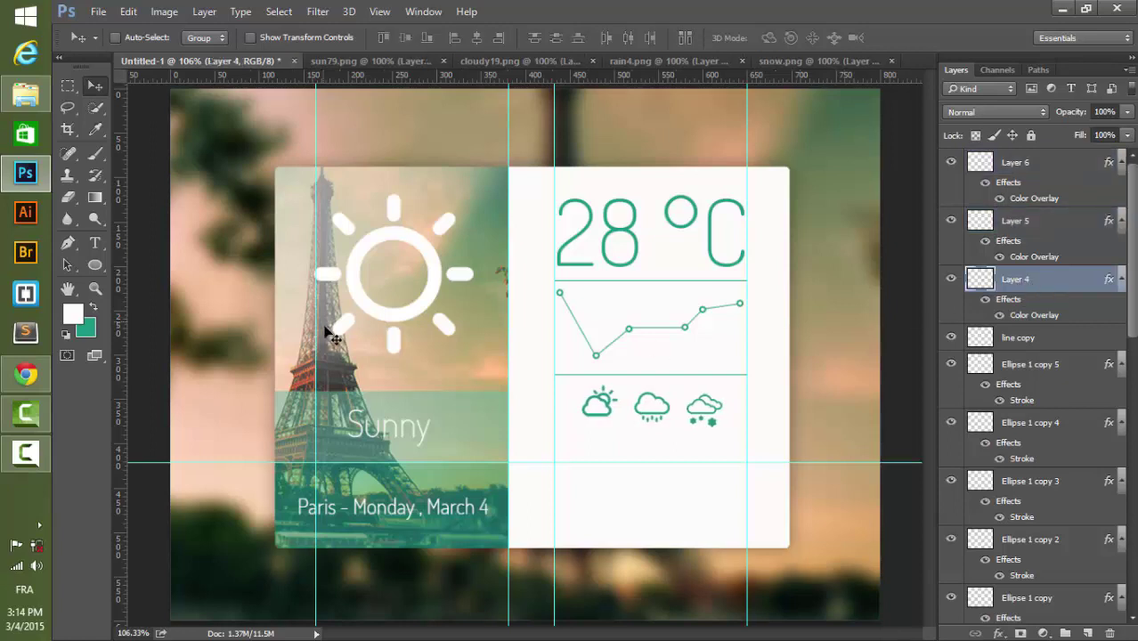
- Set up teal Book-weight 16 pt text and start a label under the sun-cloud icon
click(98, 243)
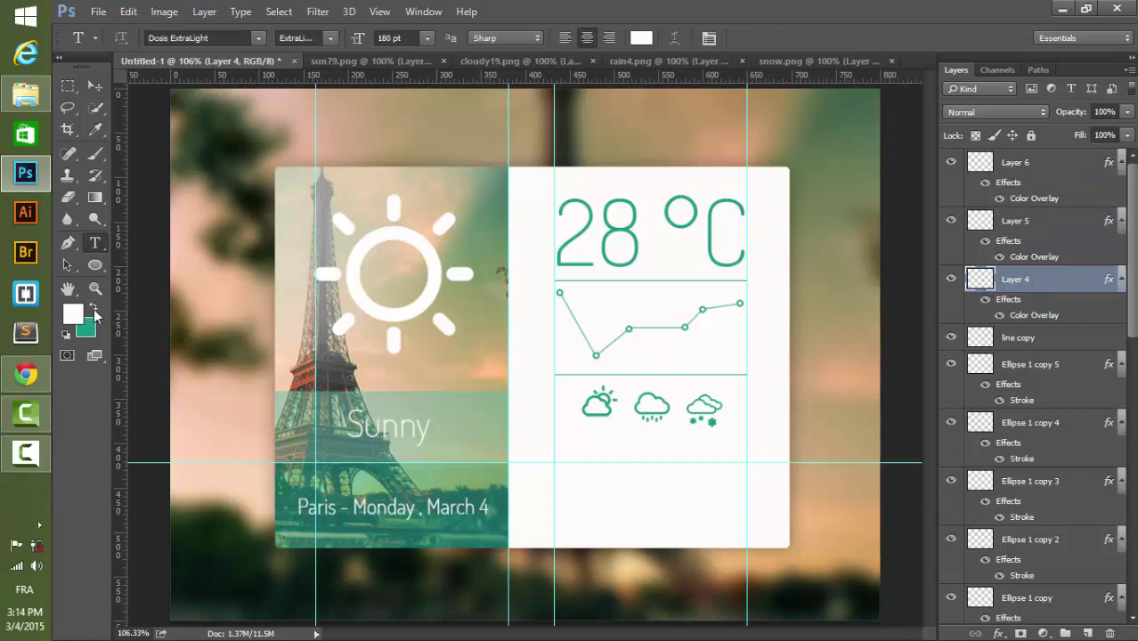
click(93, 307)
click(324, 38)
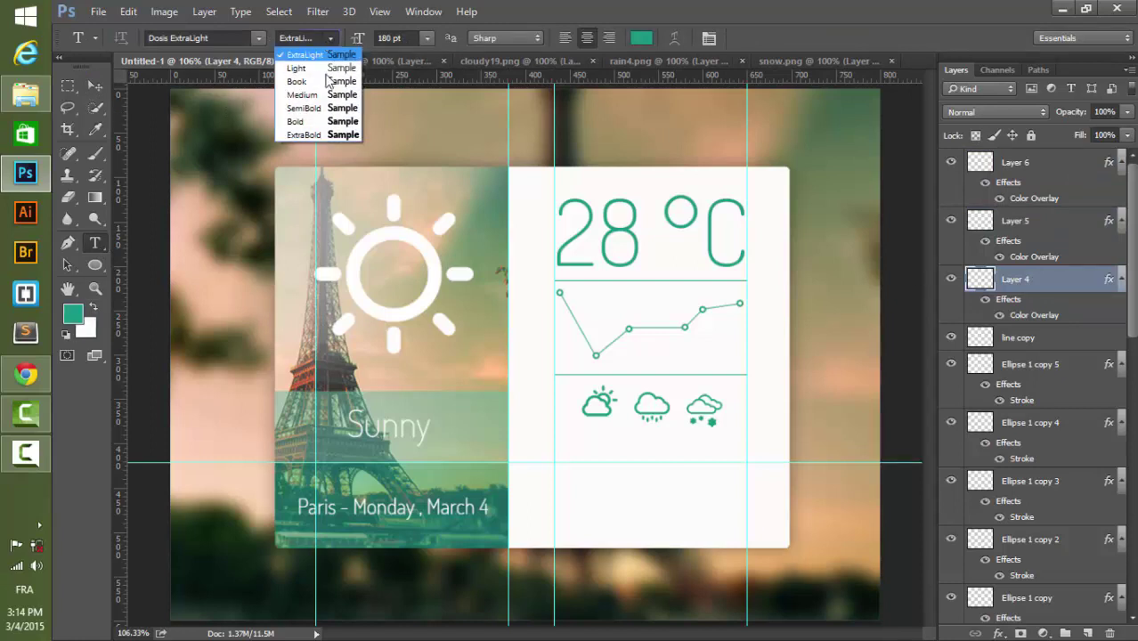
click(322, 84)
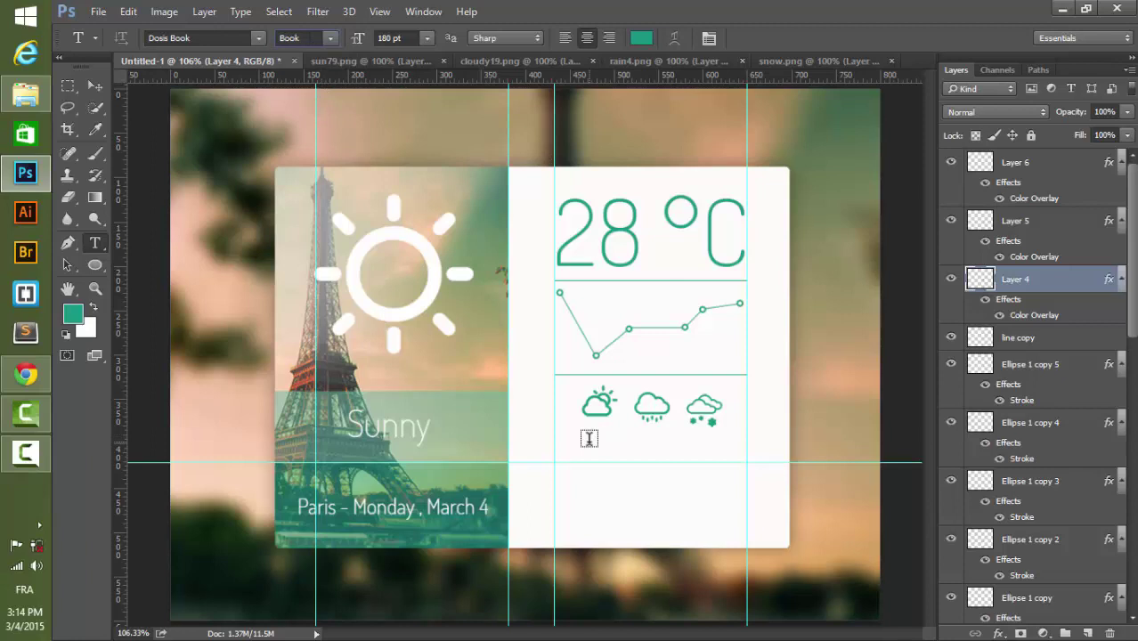
click(590, 441)
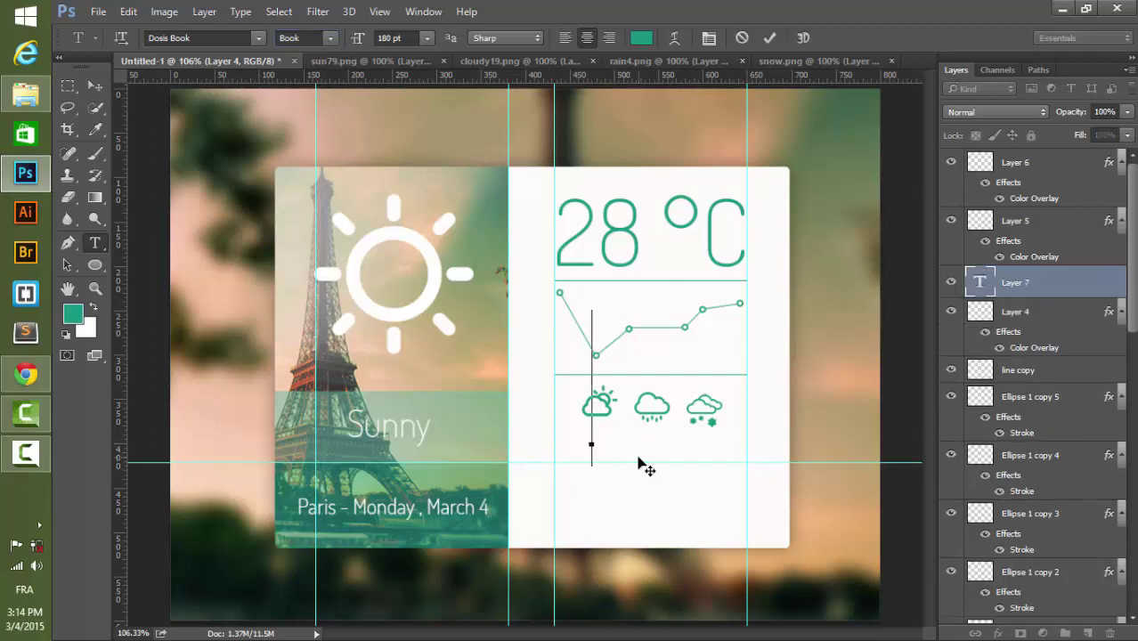
click(389, 39)
text(16)
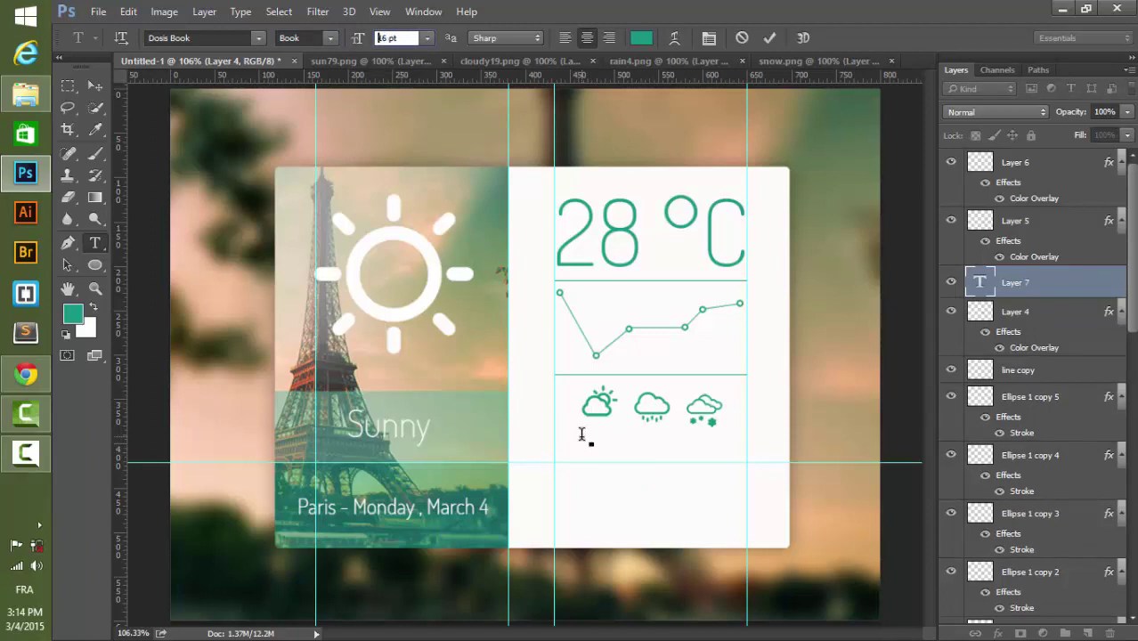
key(Return)
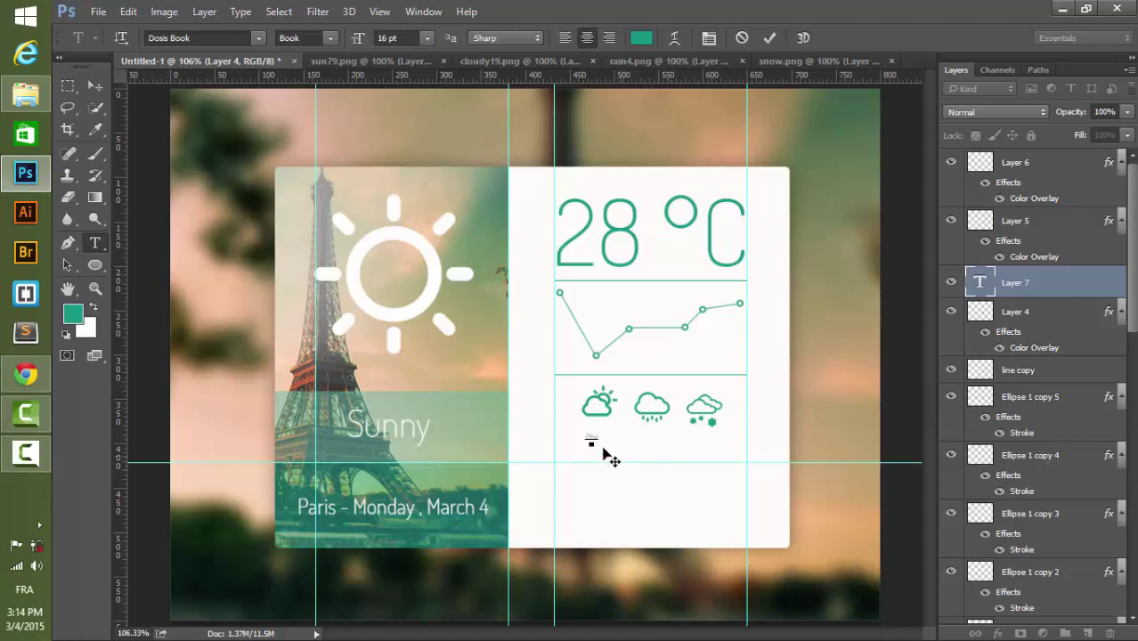
- Resize the Thu label to 22 pt and centre it under the sun-cloud icon
click(378, 38)
text(13)
key(Return)
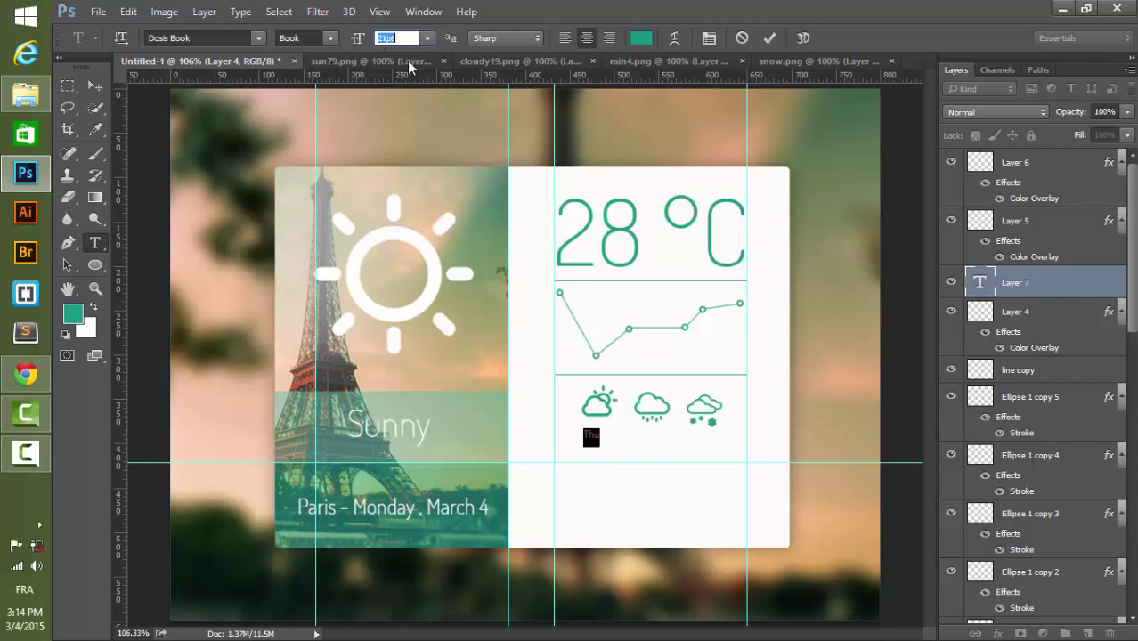
text(22)
key(Return)
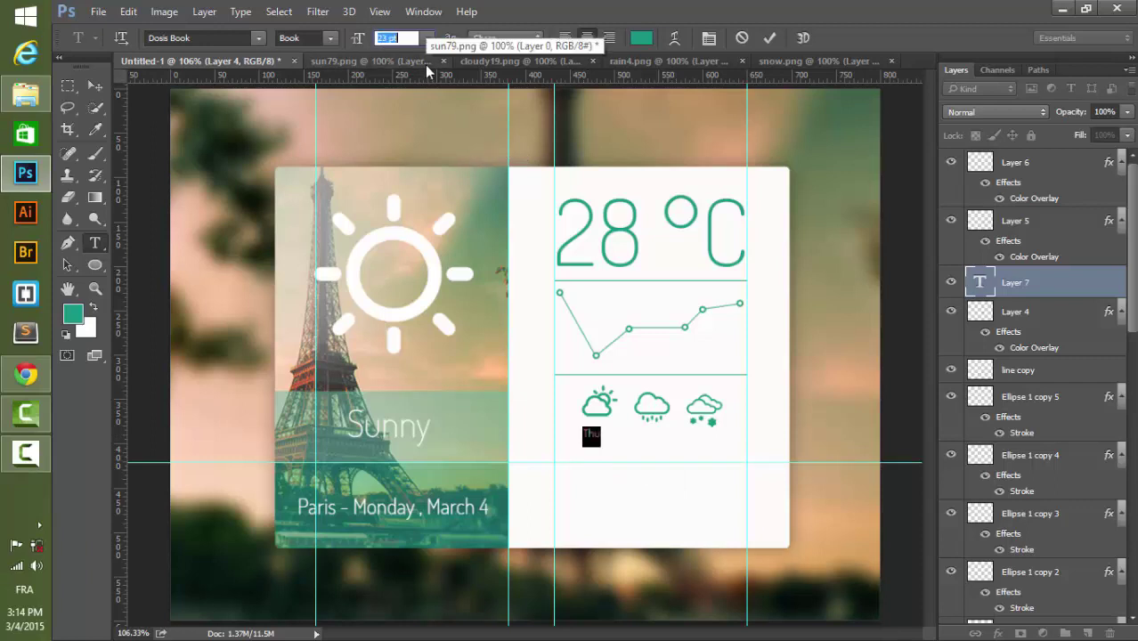
click(101, 83)
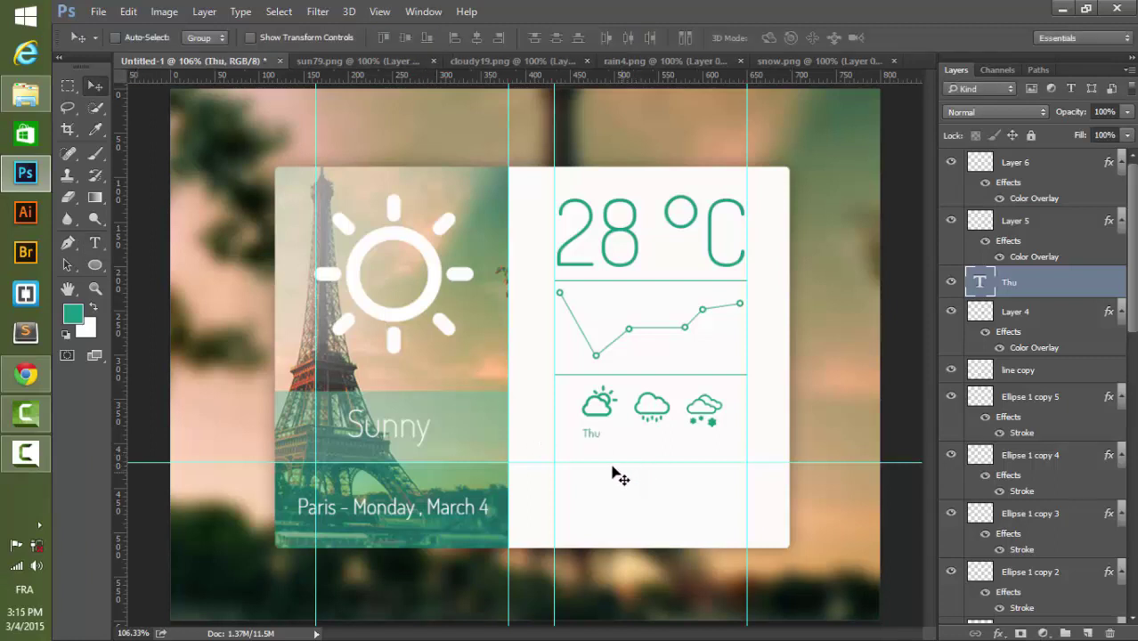
key(ctrl)
key(ctrl+minus)
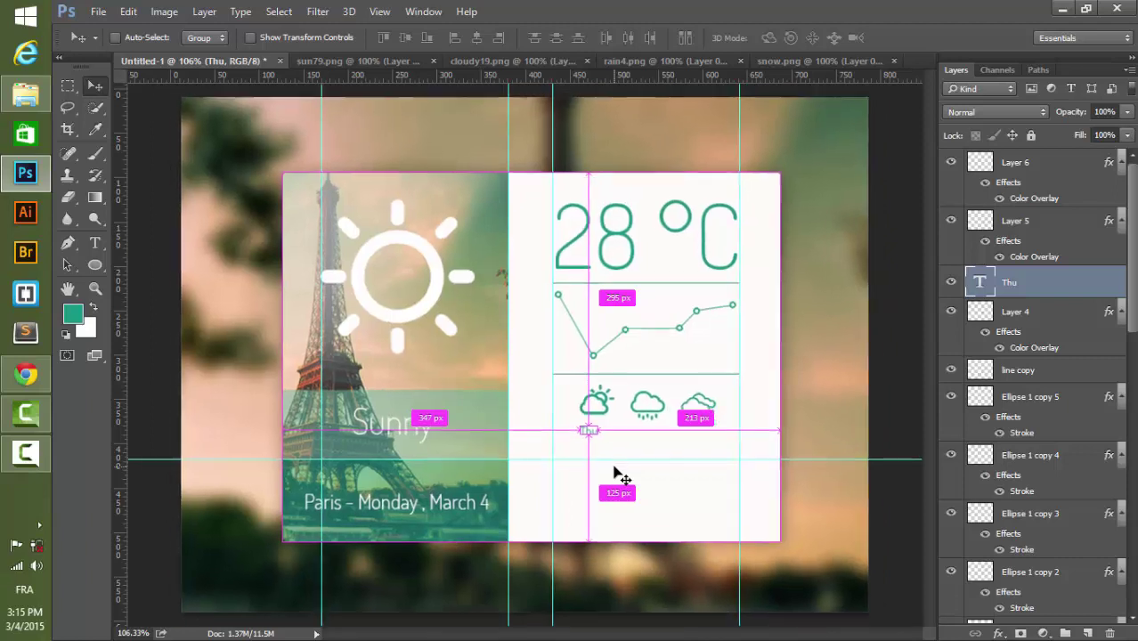
drag(587, 430, 592, 431)
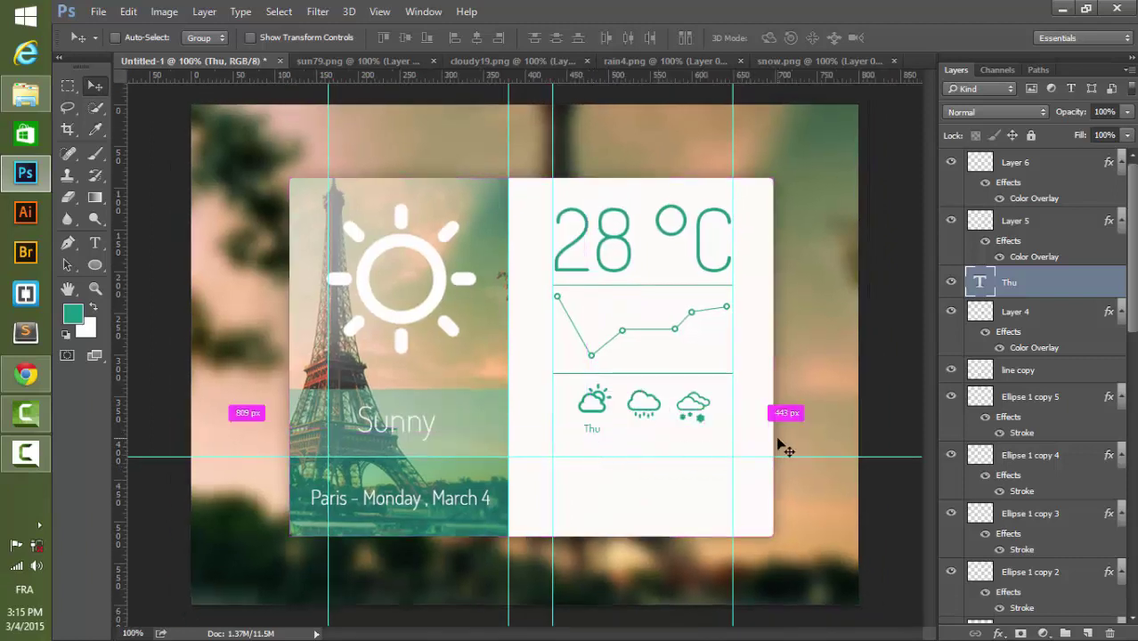
- Duplicate the Thu label under the rain cloud and change it to Fri
key(ctrl+j)
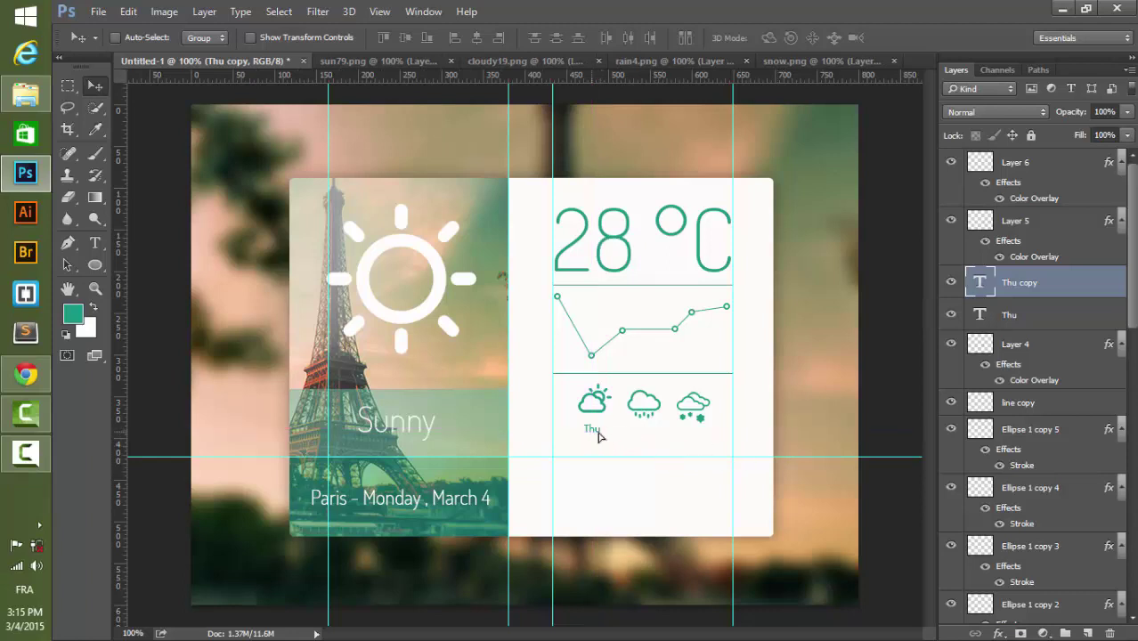
drag(636, 436, 644, 435)
double_click(977, 281)
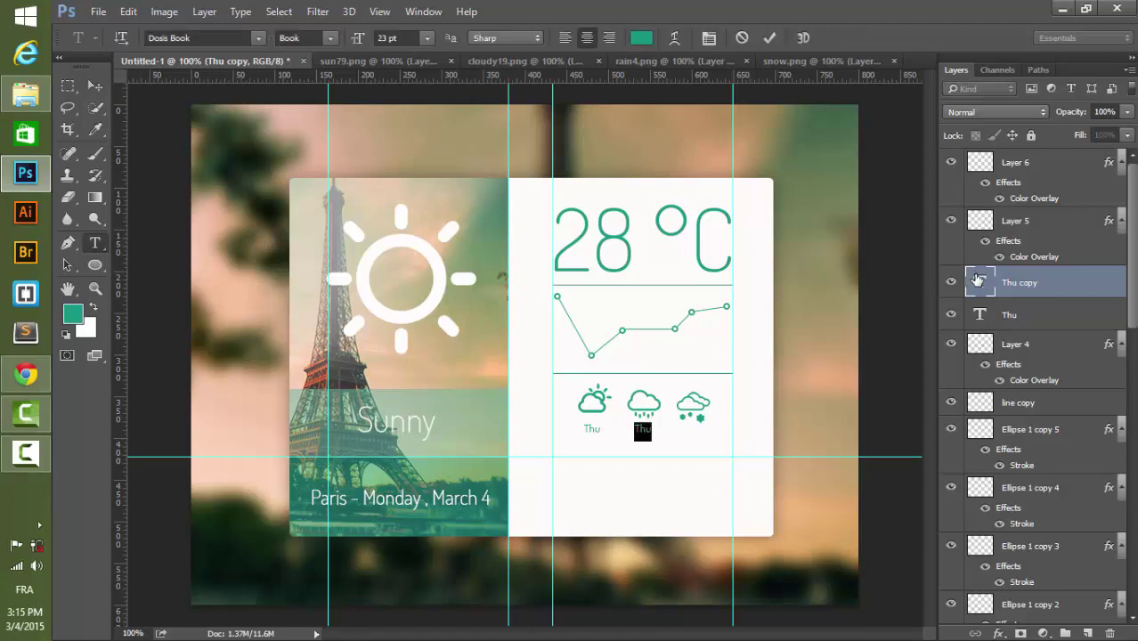
text(Fri)
key(ctrl+Return)
key(v)
drag(1020, 283, 1020, 224)
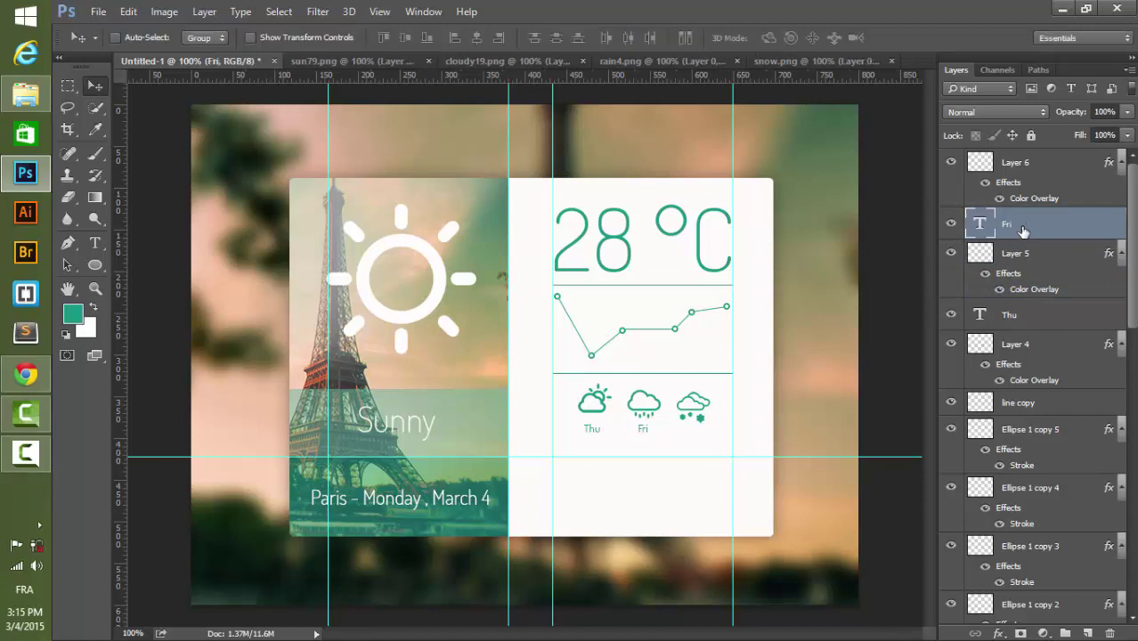
- Duplicate the Fri label under the snow cloud and edit it to Stu
key(ctrl+j)
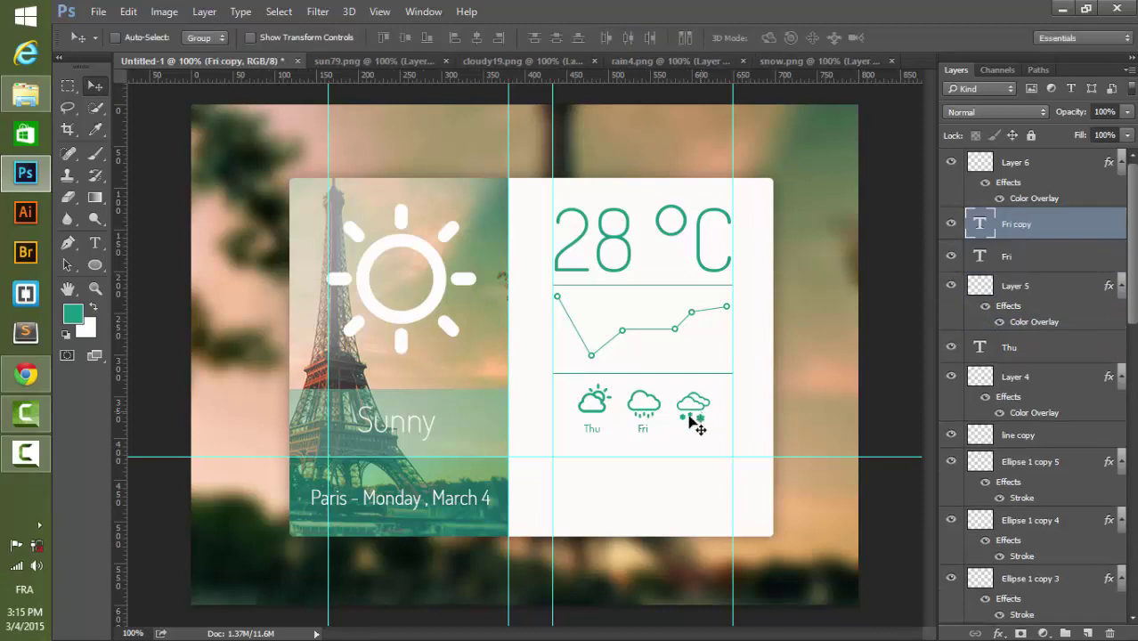
drag(648, 433, 699, 433)
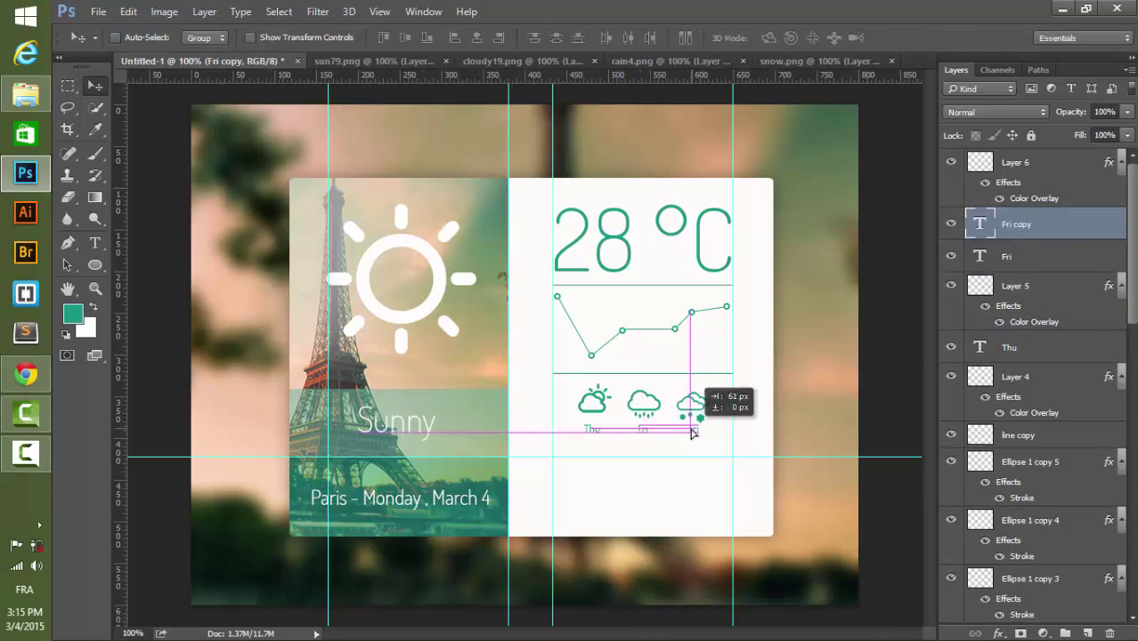
drag(986, 233, 987, 157)
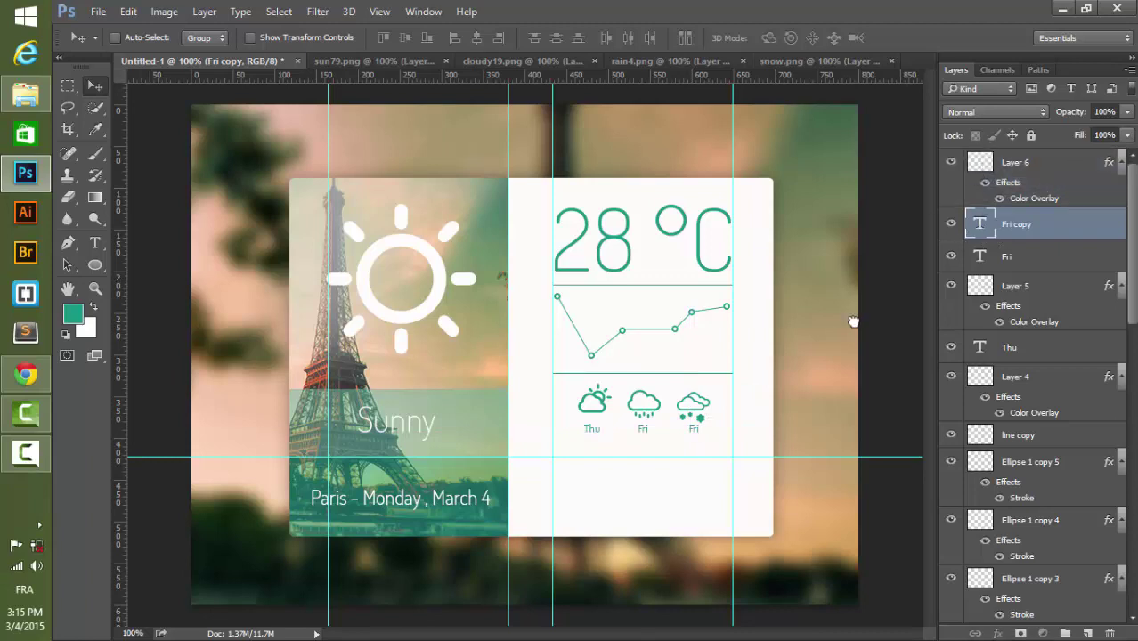
key(t)
click(693, 429)
text(Sat)
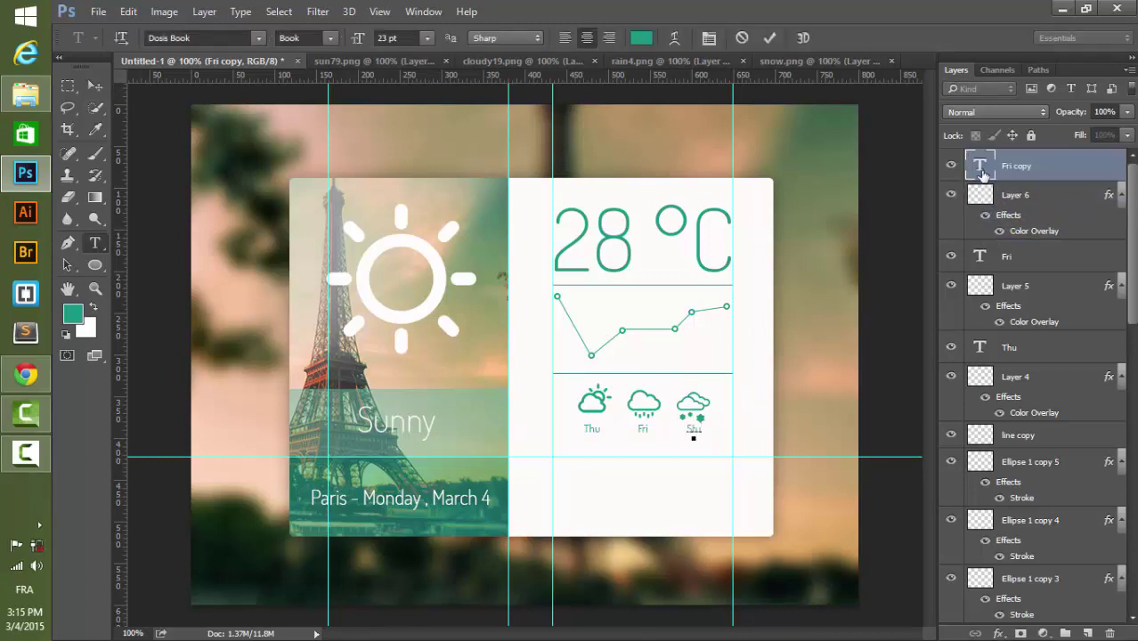
click(94, 86)
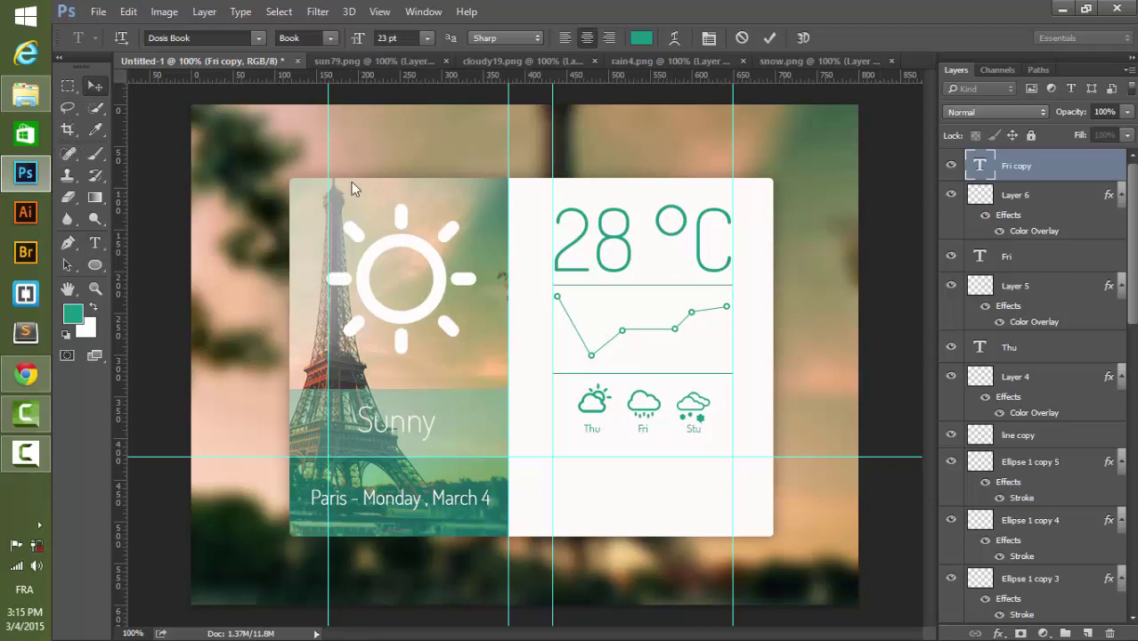
key(ctrl)
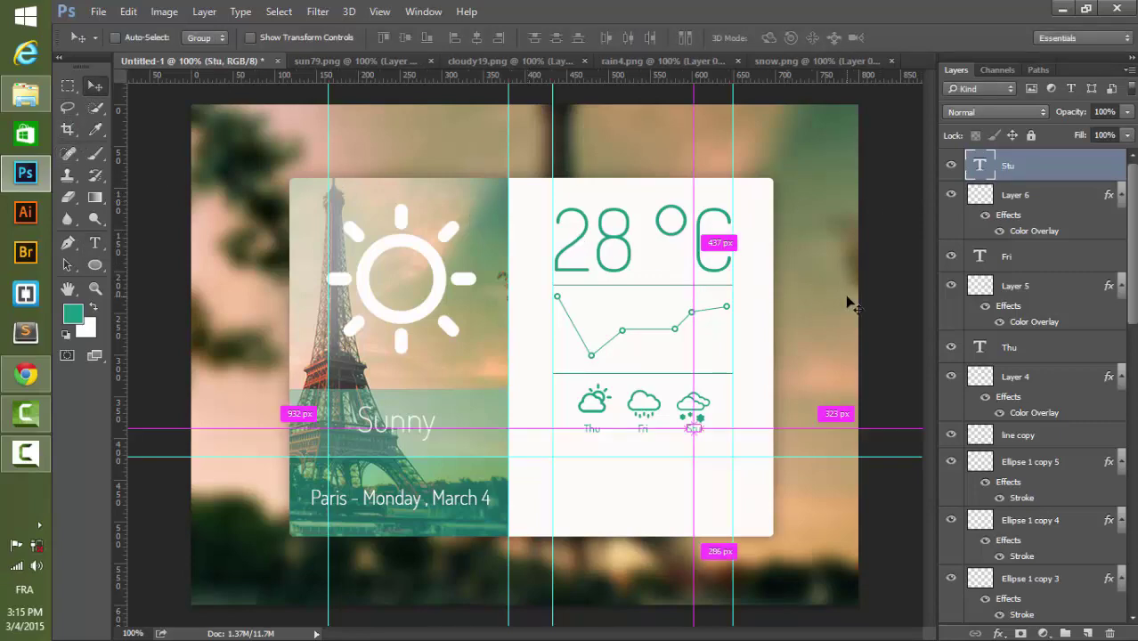
key(ctrl+plus)
key(ctrl+plus)
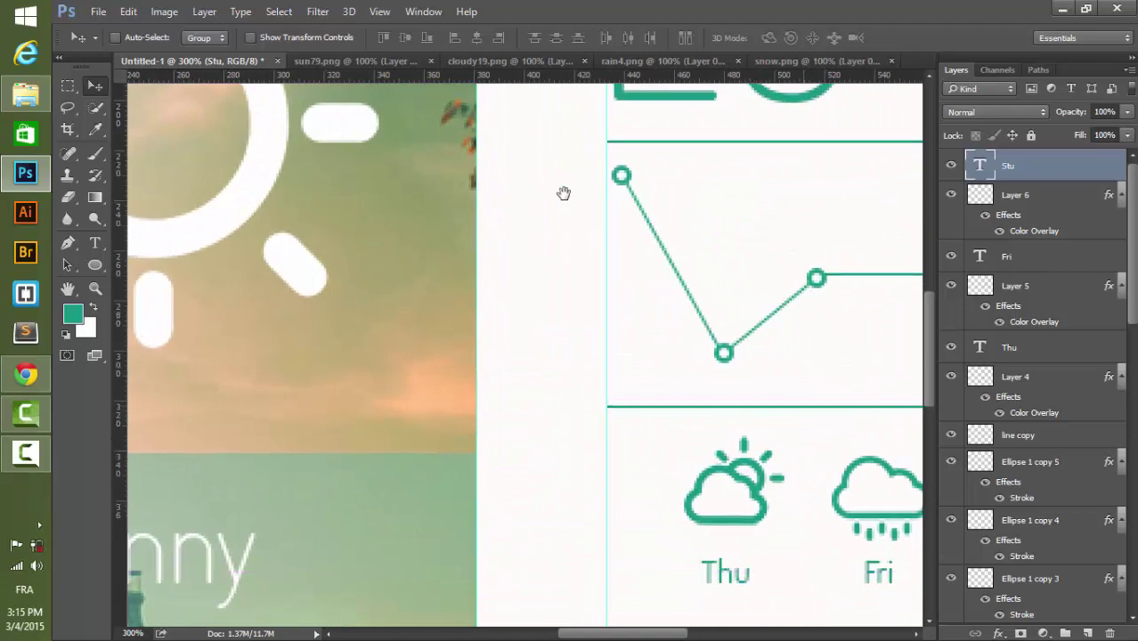
- Draw a teal underline beneath Thu with the Line tool and rasterize it
drag(563, 193, 510, 183)
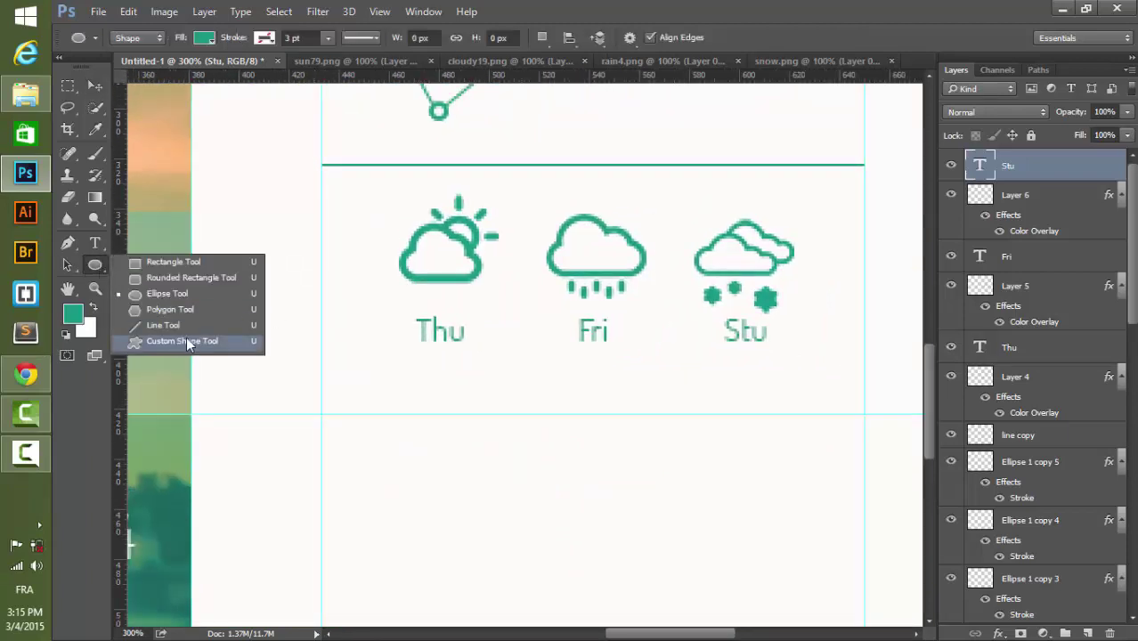
drag(96, 265, 156, 326)
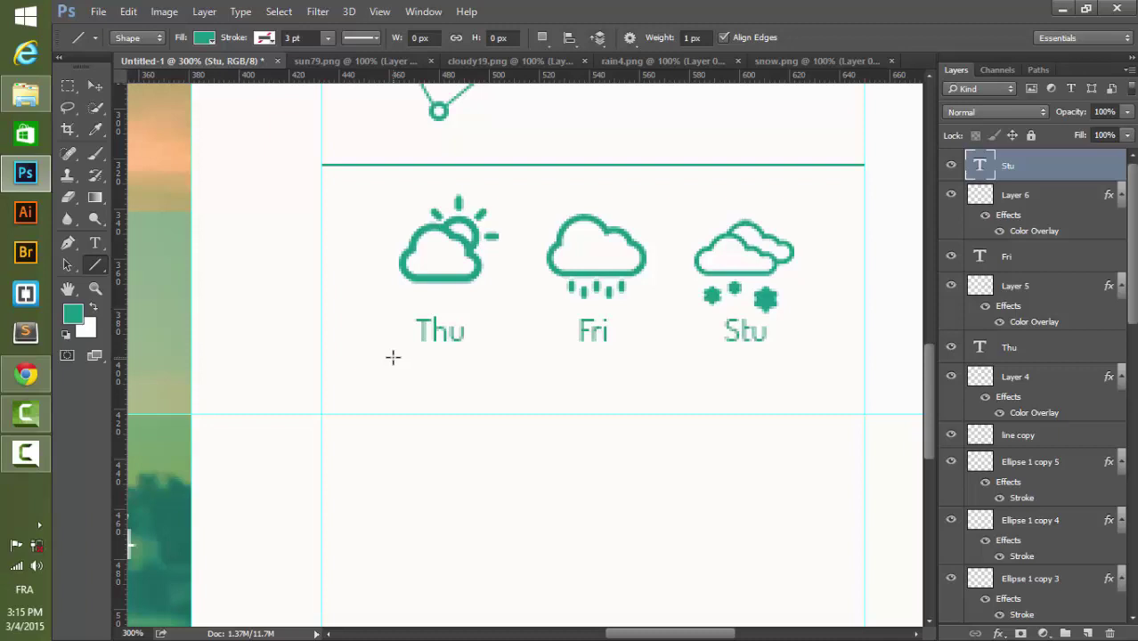
drag(393, 356, 489, 356)
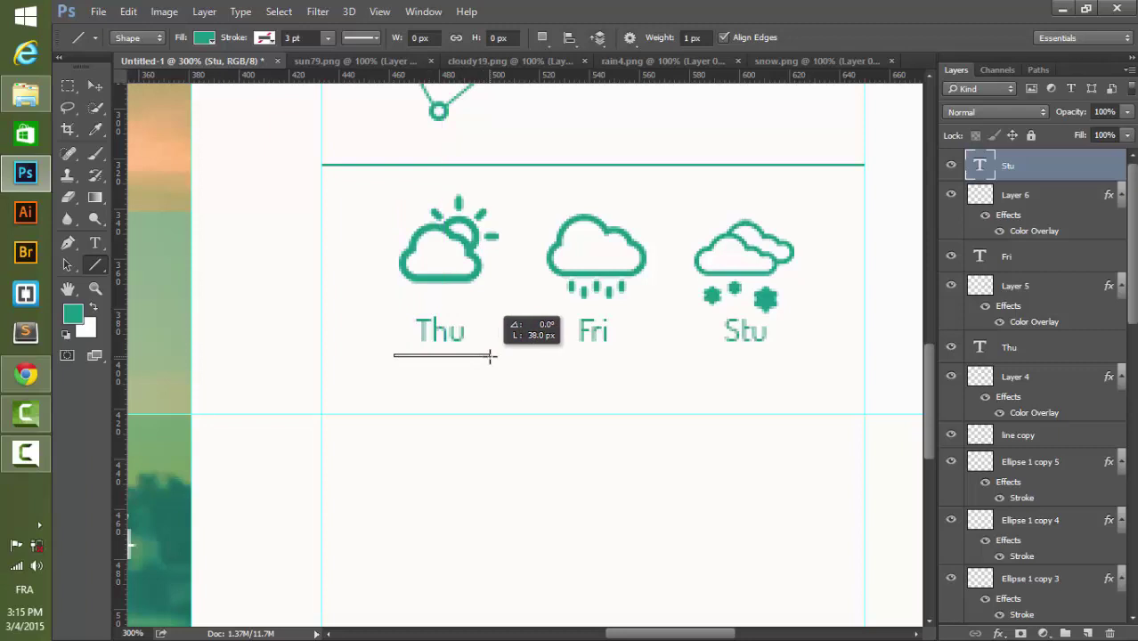
drag(488, 355, 490, 355)
right_click(1012, 165)
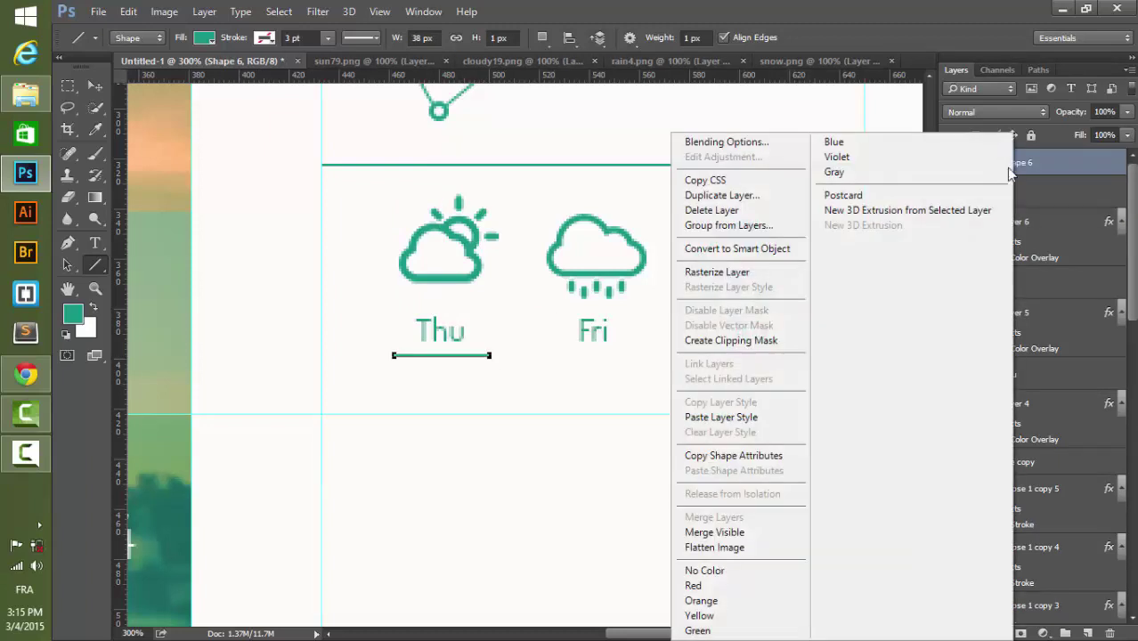
click(760, 276)
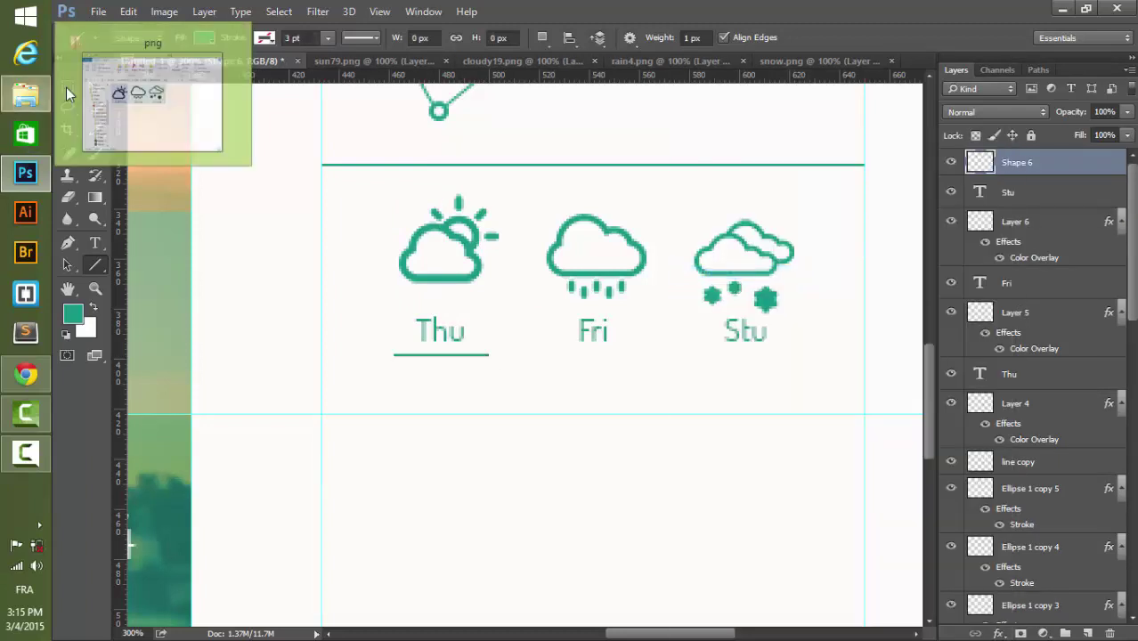
- Copy the underline beneath Fri and Stu, then view the whole card
key(v)
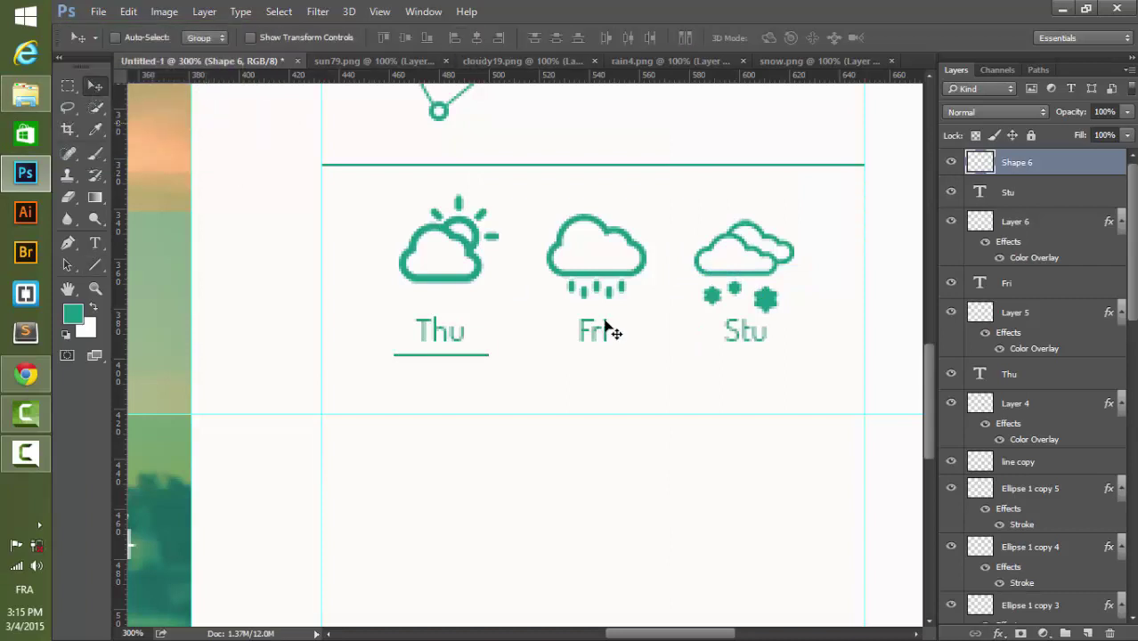
mouse_move(610, 326)
mouse_down()
mouse_move(528, 406)
mouse_move(462, 355)
mouse_up()
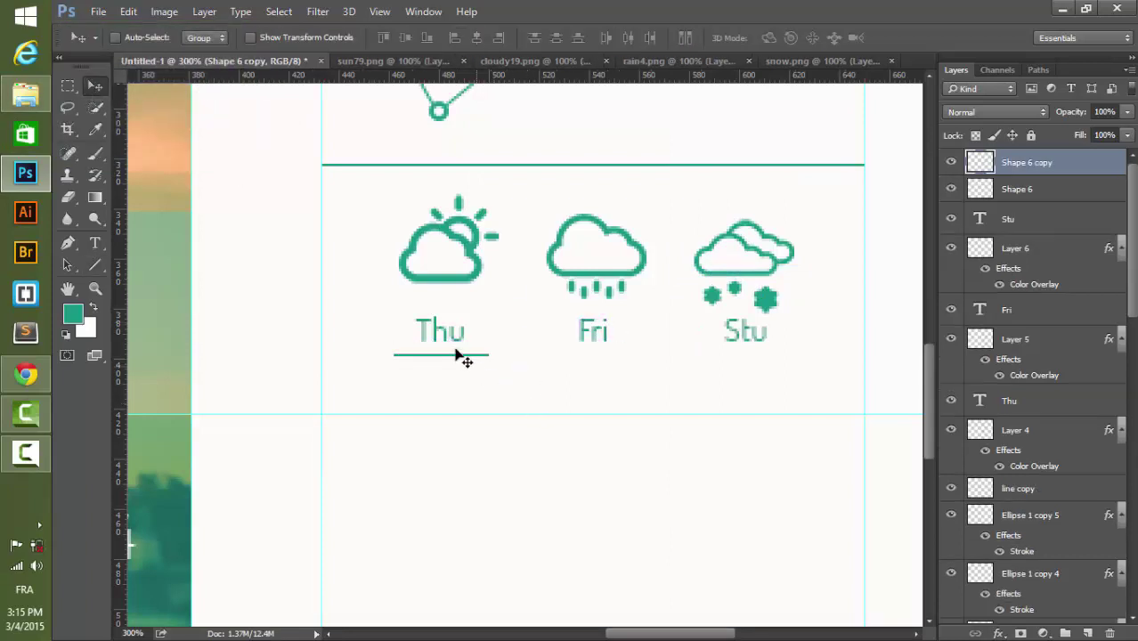
drag(580, 364, 604, 363)
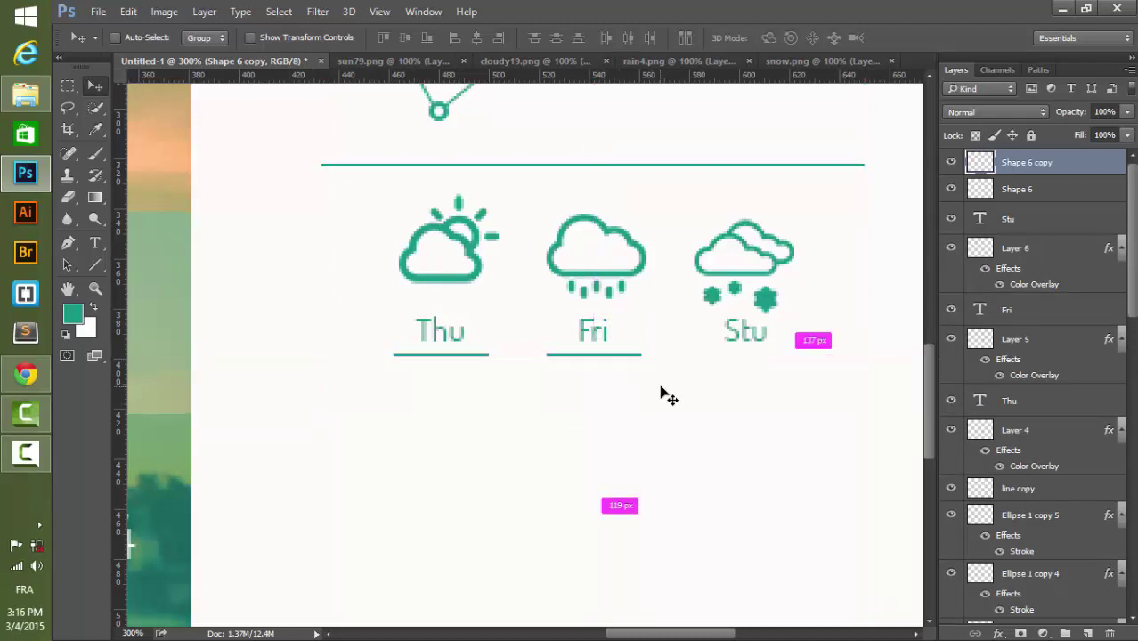
drag(685, 368, 770, 374)
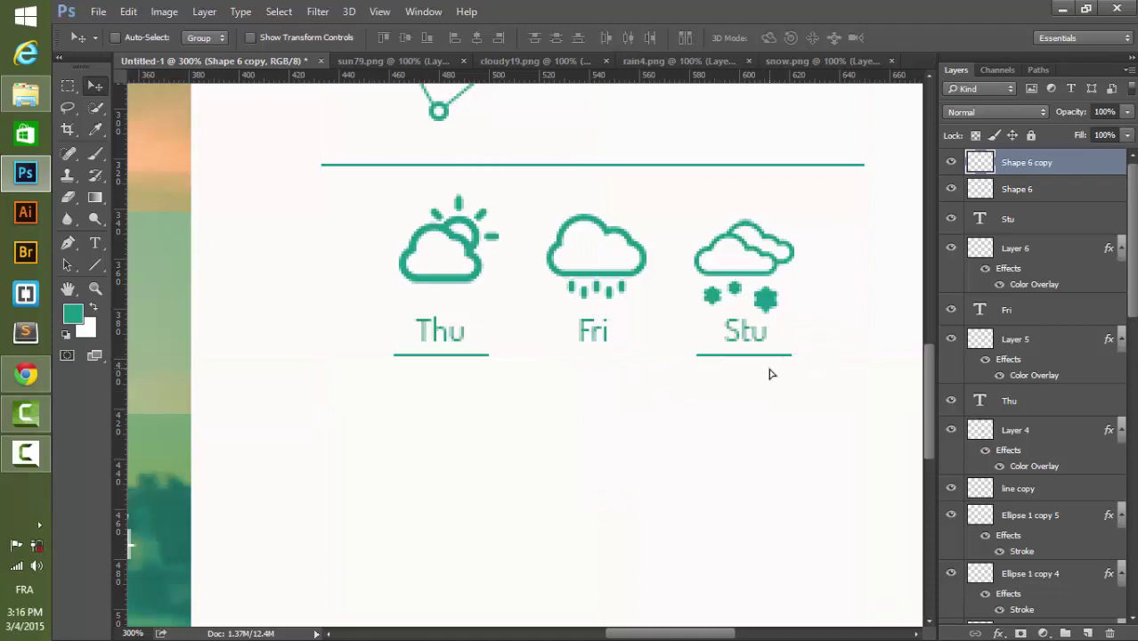
key(ctrl+z)
drag(471, 356, 620, 362)
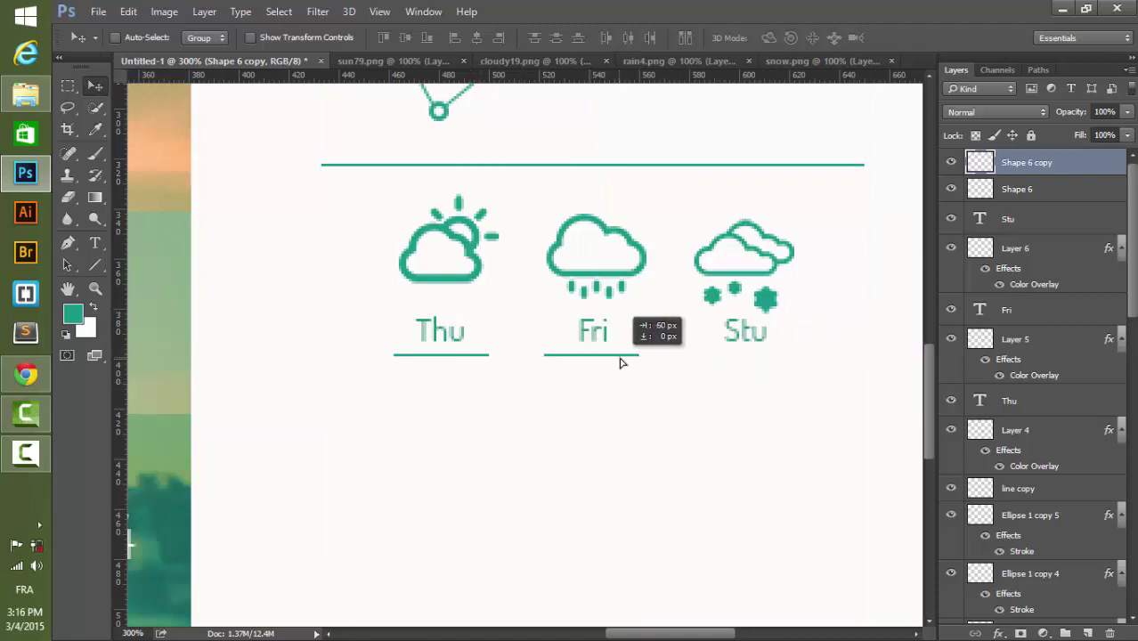
drag(621, 362, 623, 362)
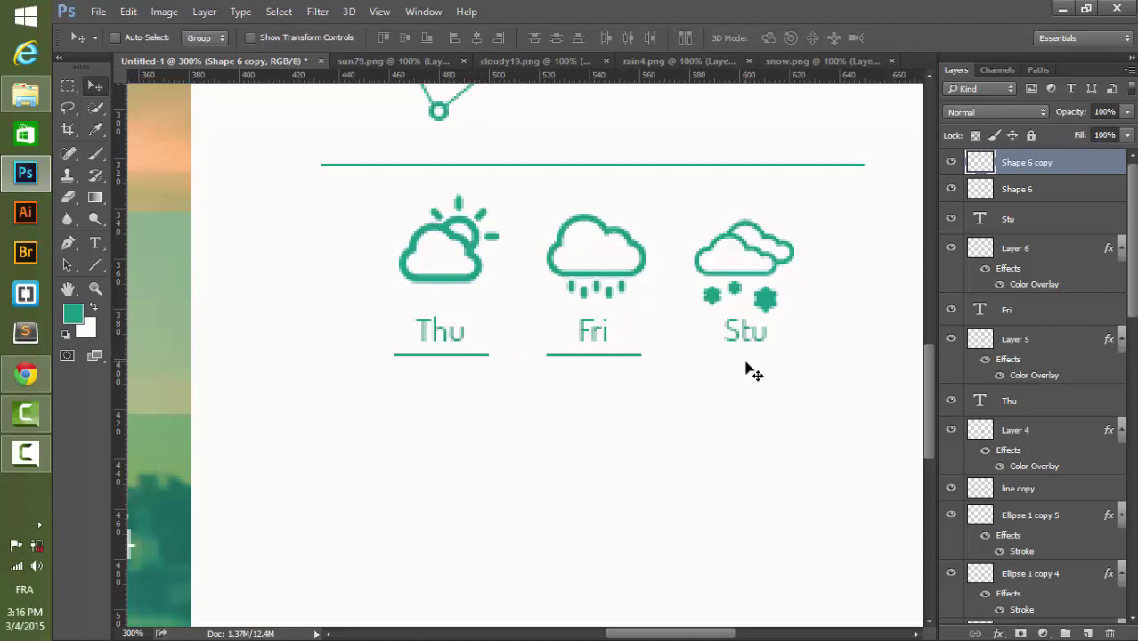
key(ctrl+j)
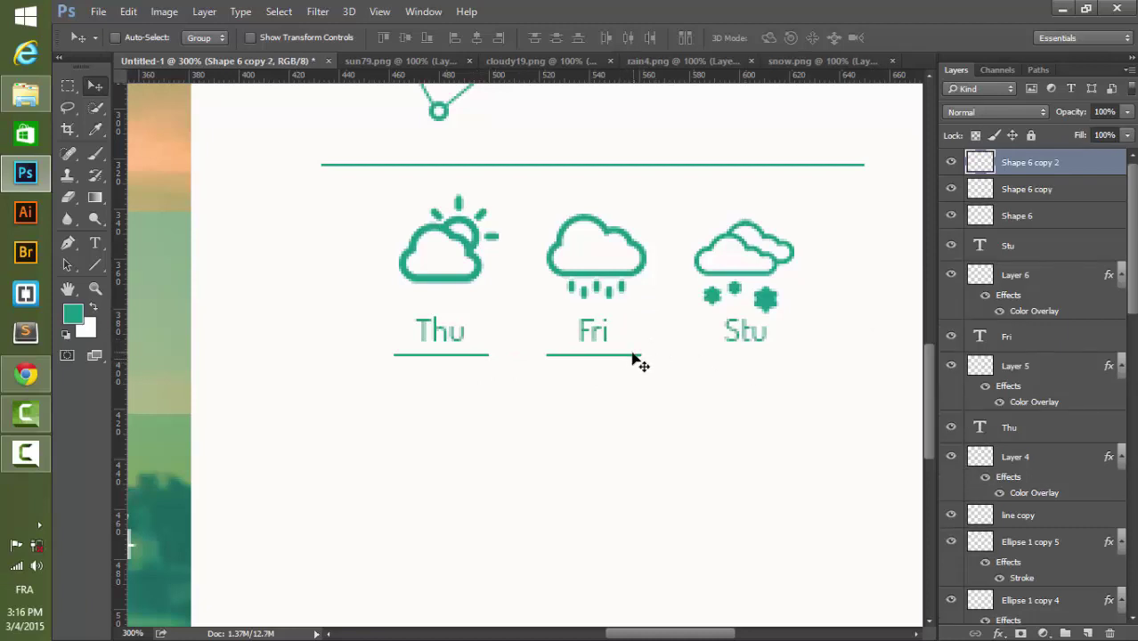
drag(766, 370, 783, 370)
key(ctrl+1)
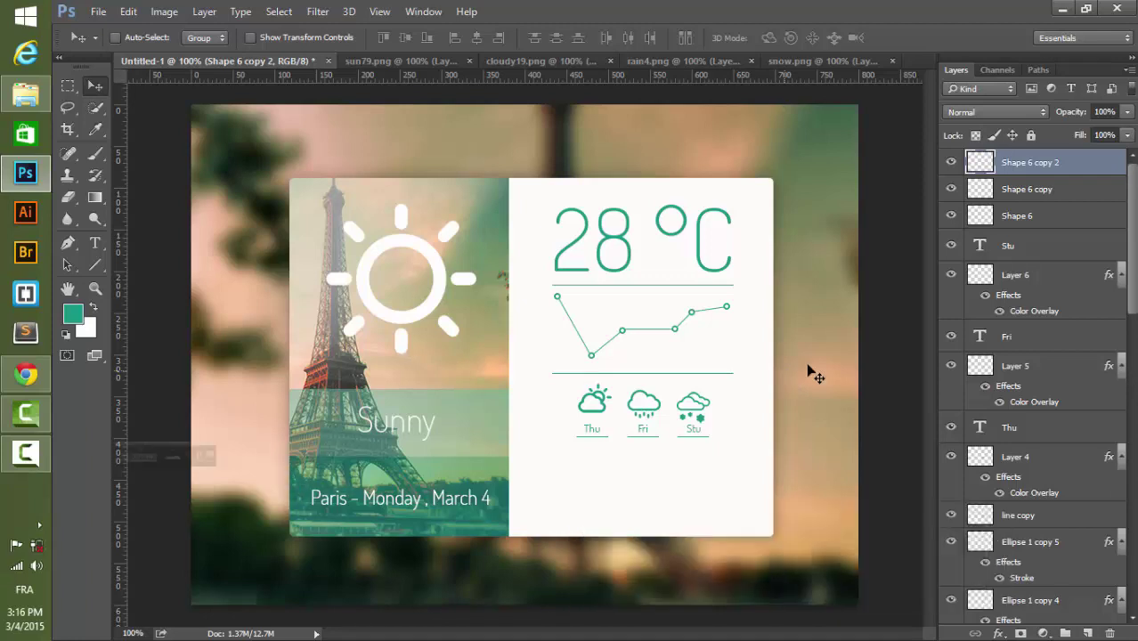
- Nudge all three underlines down two pixels and show the layout guides again
ctrl+click(1027, 214)
ctrl+click(1026, 198)
key(Down)
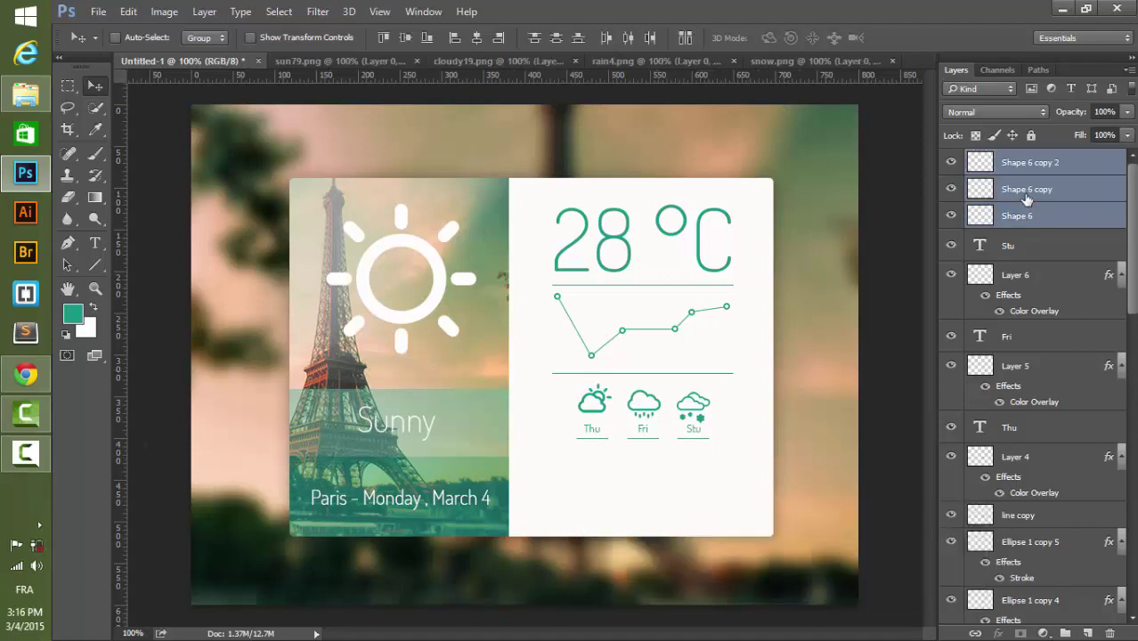
key(Down)
key(Down)
key(Down)
key(ctrl+semicolon)
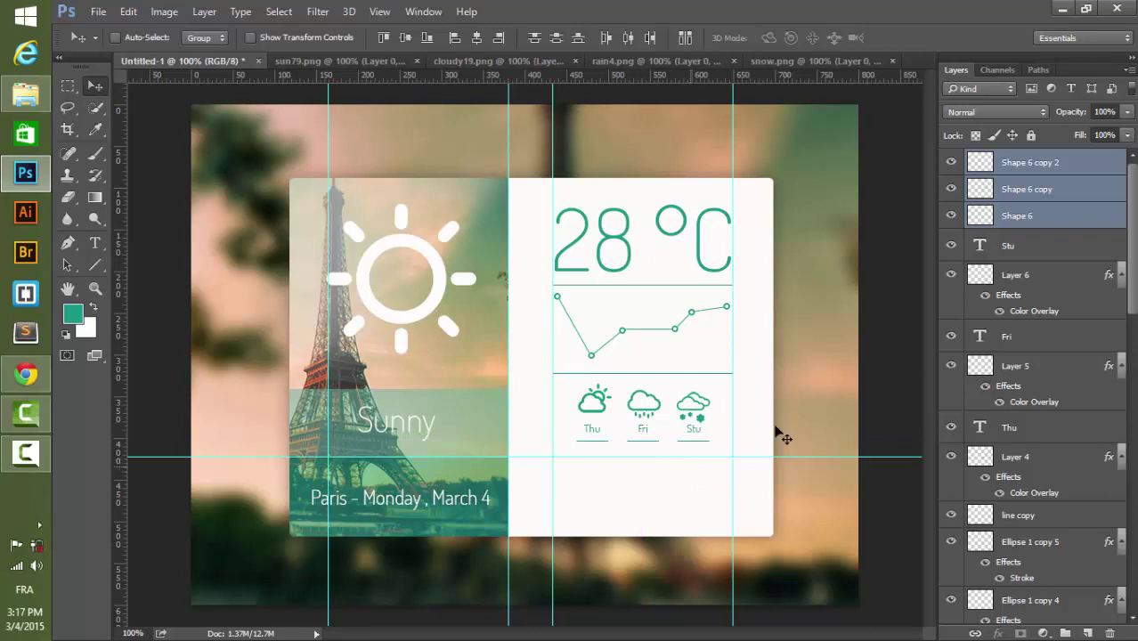
click(1006, 165)
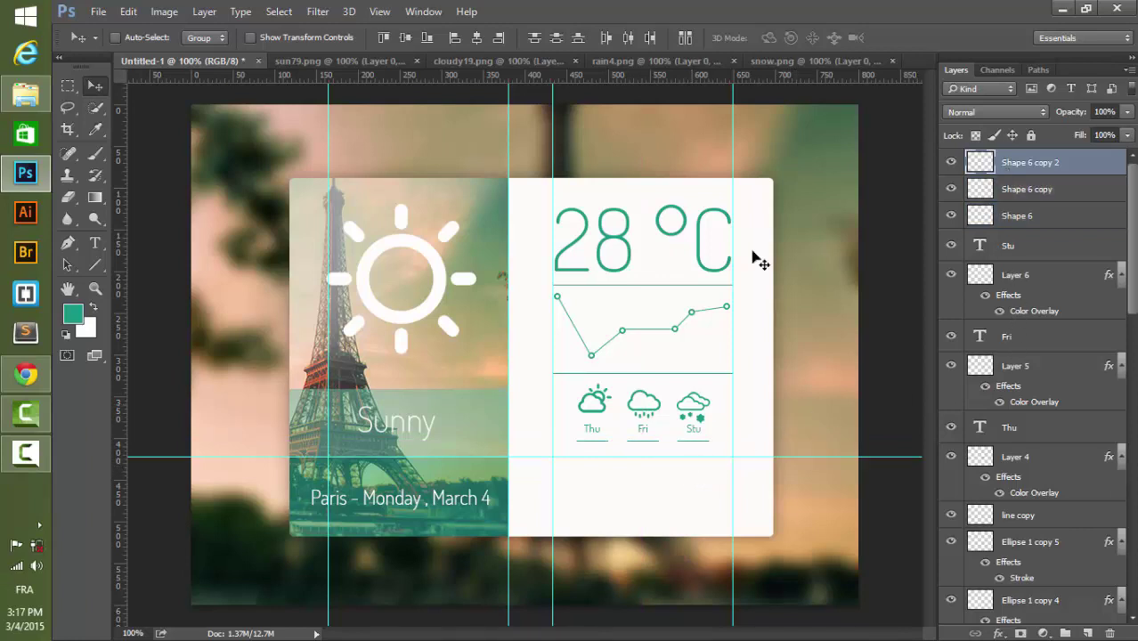
click(97, 250)
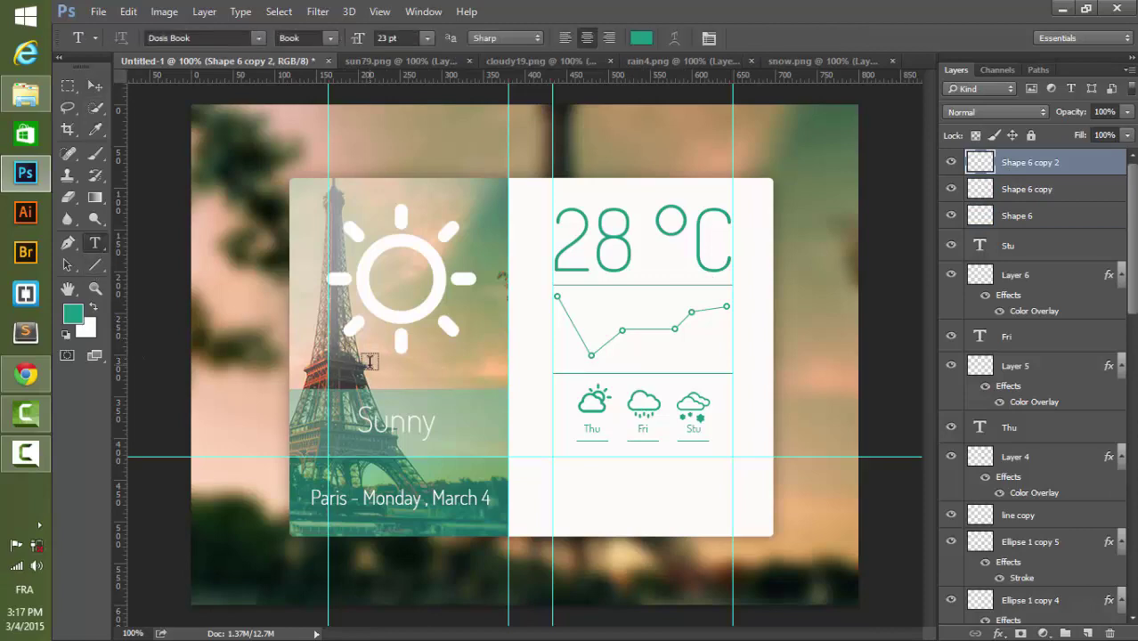
- Zoom in and start a 23 pt text line below the Thu label
key(ctrl+plus)
key(ctrl+plus)
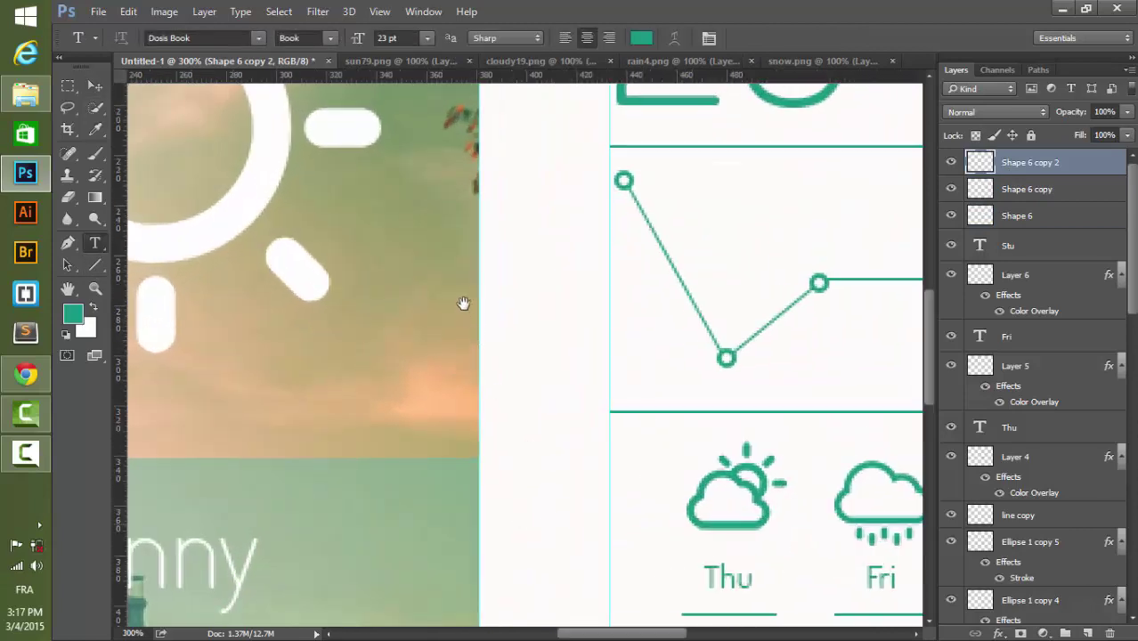
scroll(464, 304, down, 5)
scroll(465, 304, right, 3)
scroll(500, 350, down, 3)
click(567, 378)
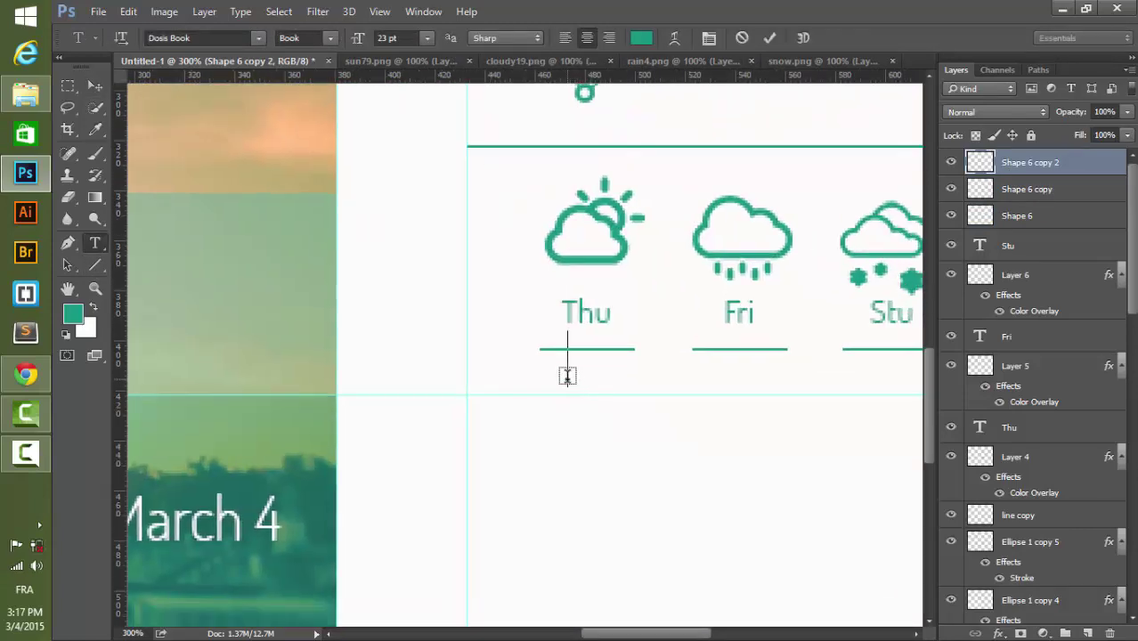
click(384, 39)
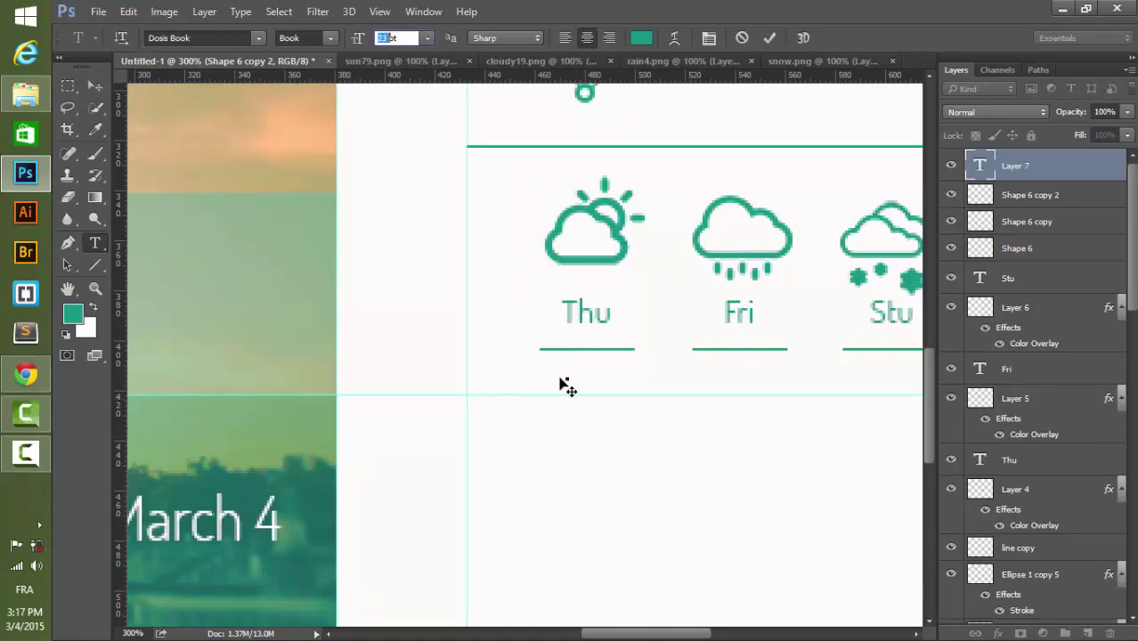
key(Return)
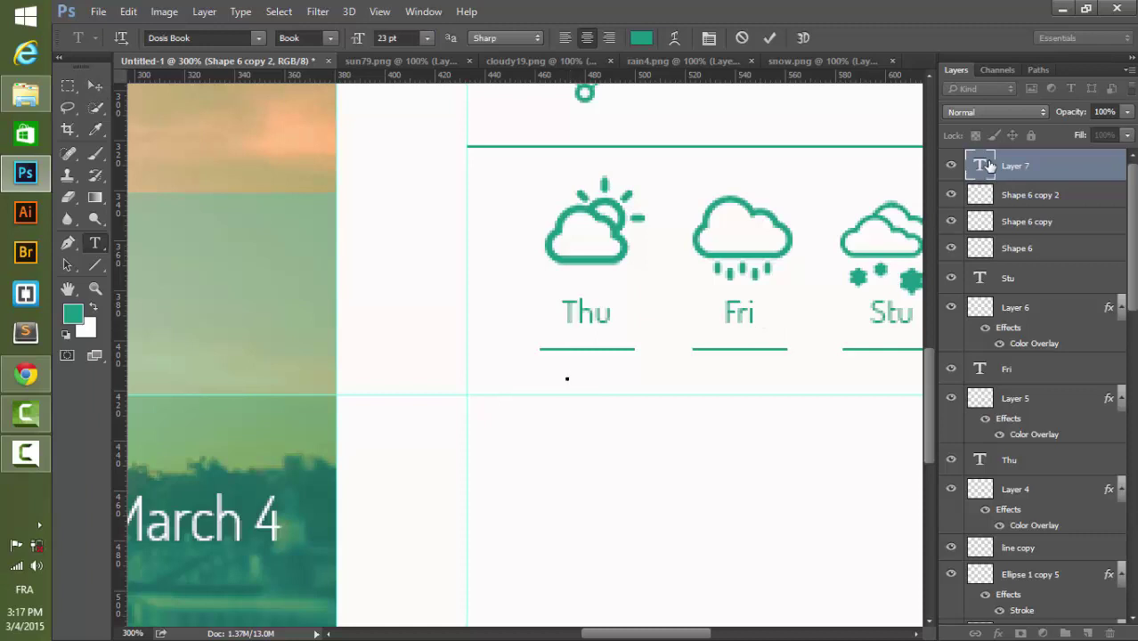
- Type 21 °C, centre it below Thu, and duplicate the text layer
click(991, 166)
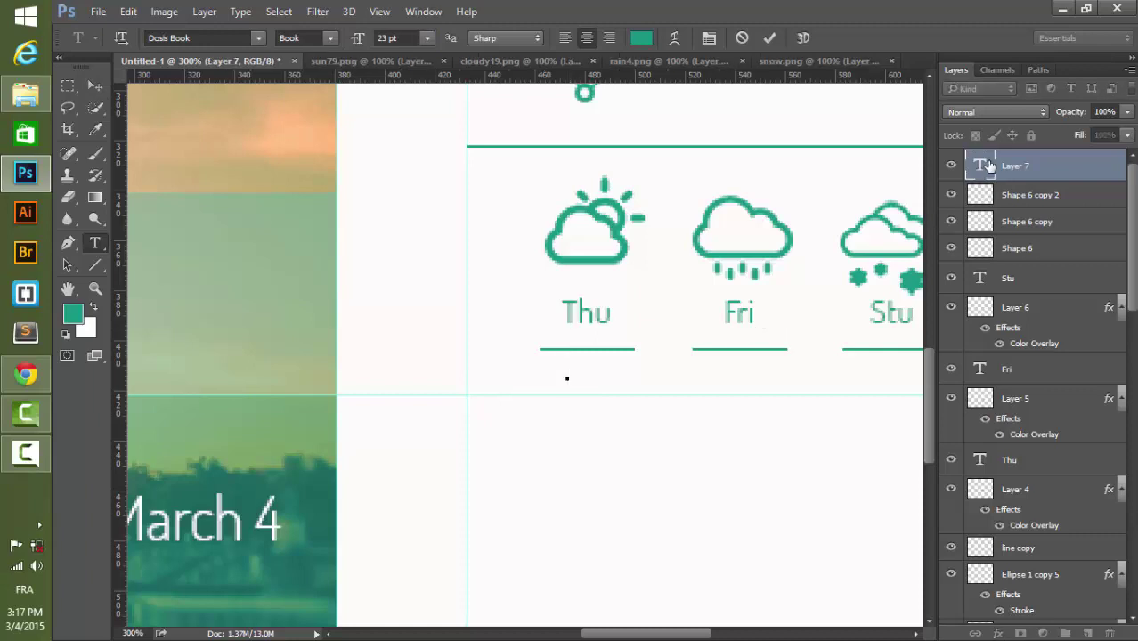
text(21)
text( °C)
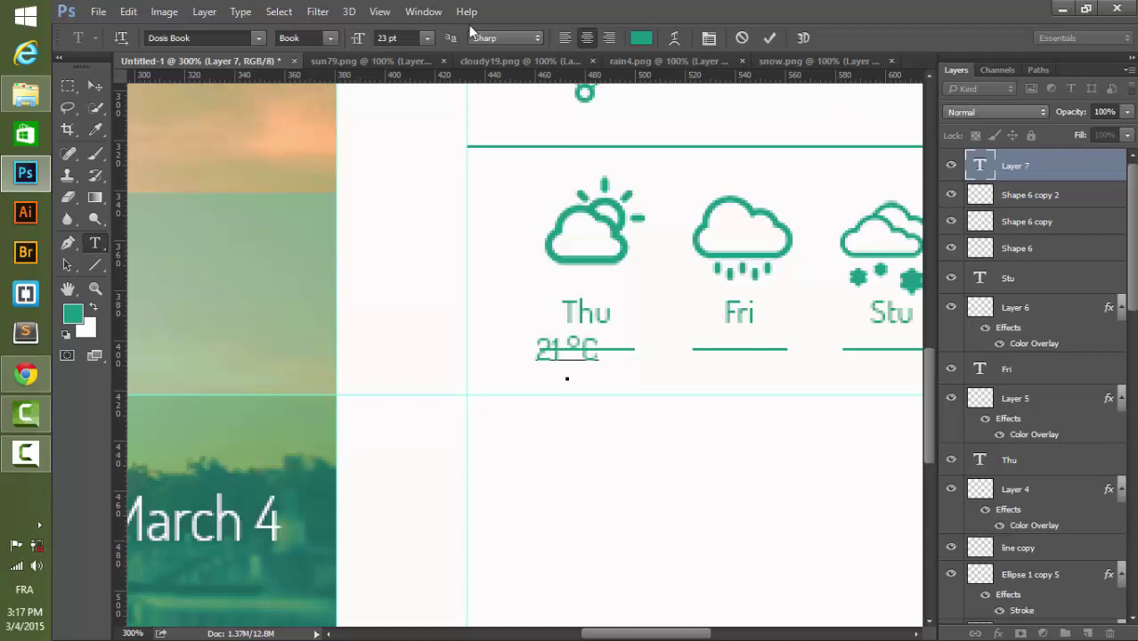
click(96, 87)
key(ctrl+1)
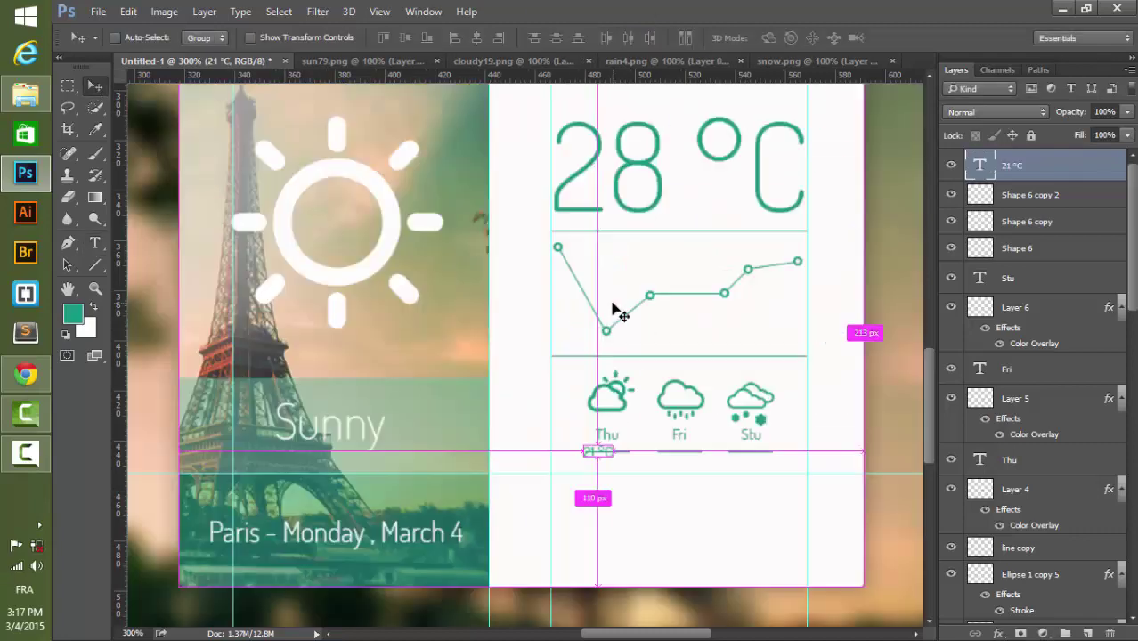
drag(592, 448, 594, 457)
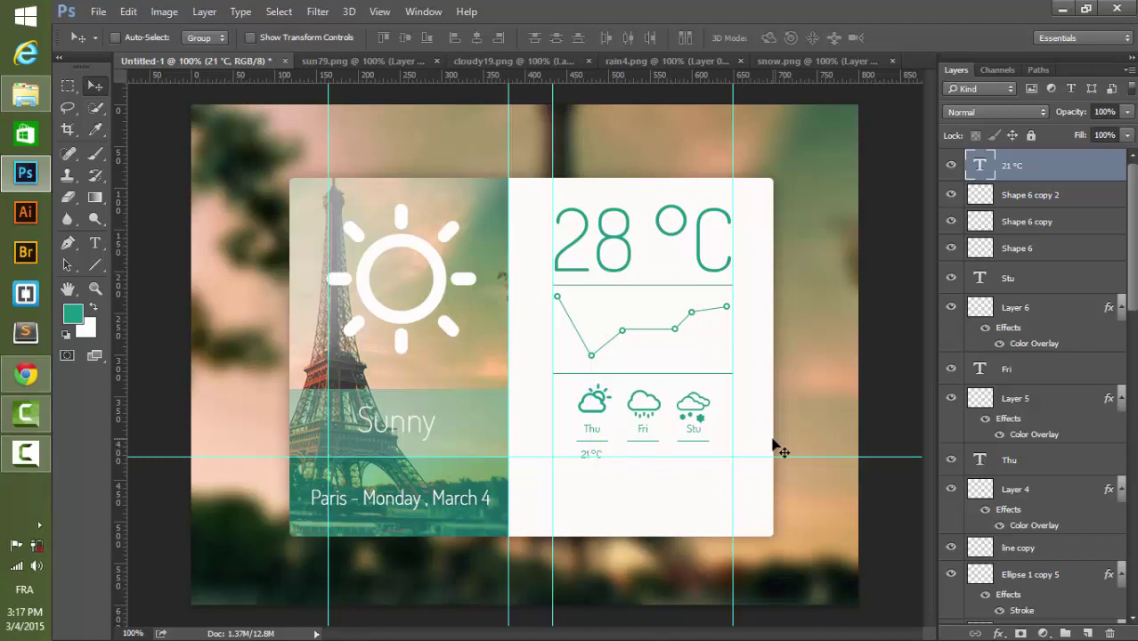
key(ctrl+j)
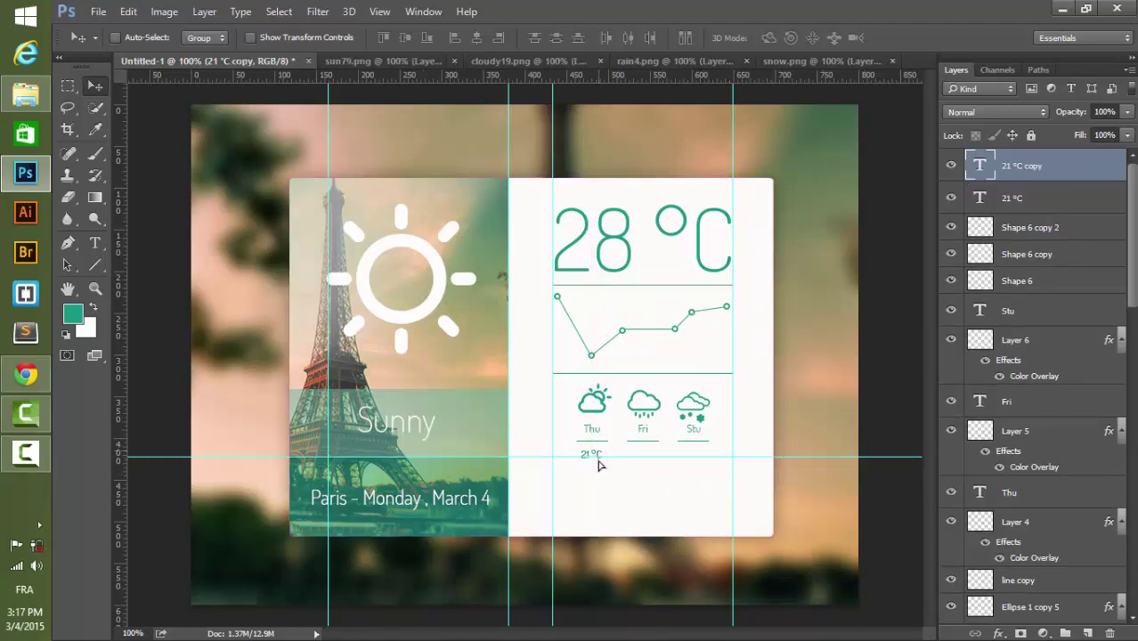
- Move the copy below 21 °C and make it a black (000000) 15 °C low
drag(599, 462, 599, 481)
double_click(979, 166)
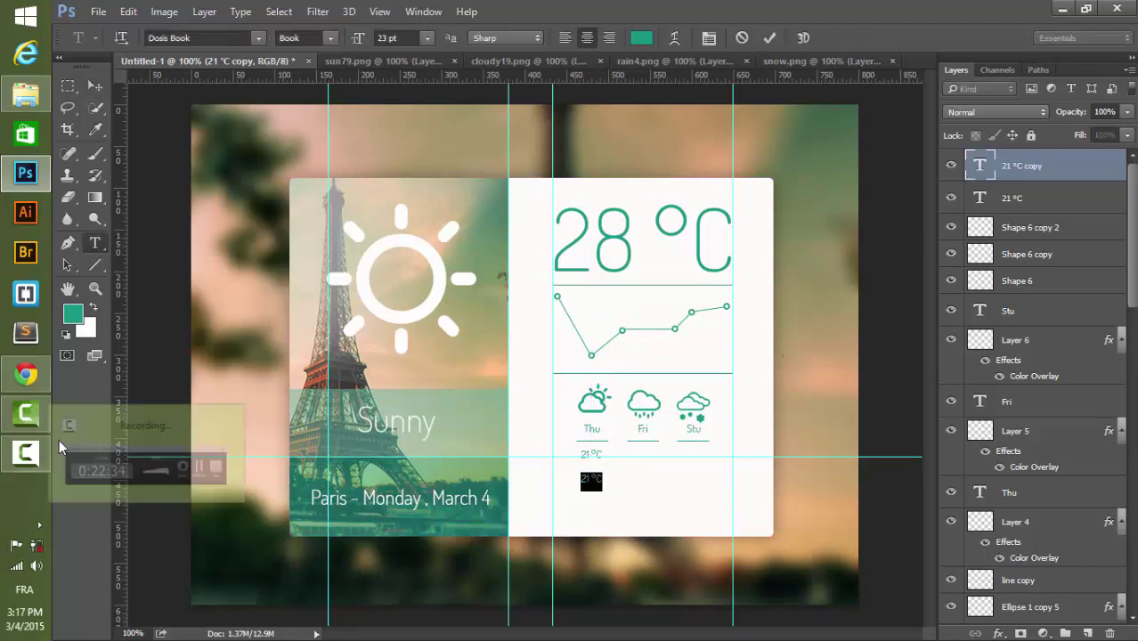
click(87, 329)
text(000000)
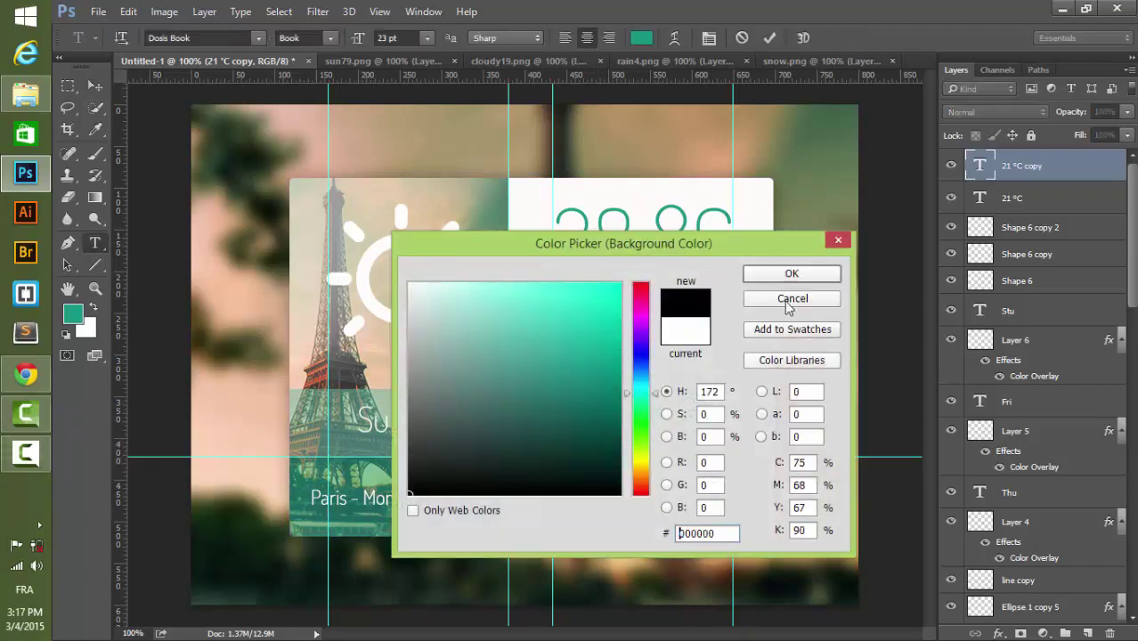
click(792, 273)
click(94, 307)
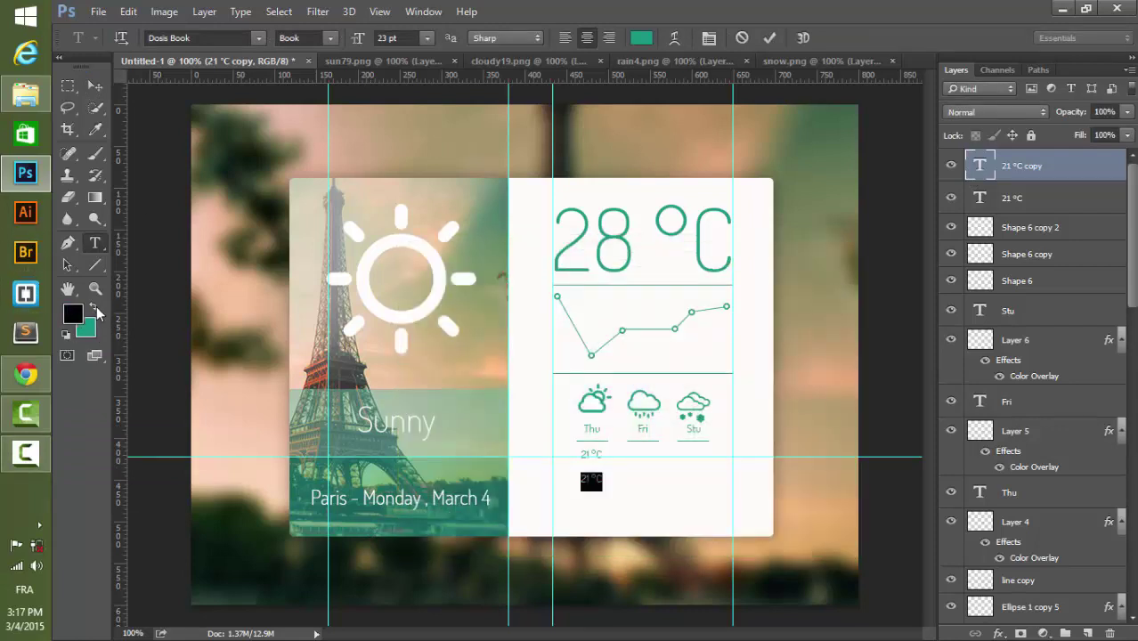
click(590, 478)
text(5)
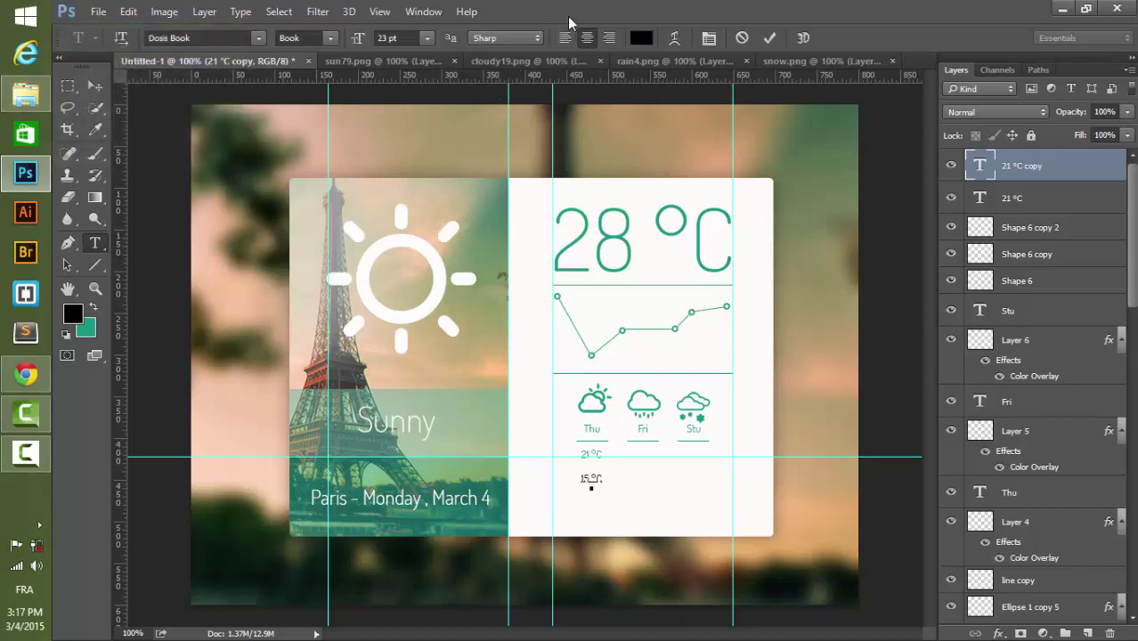
click(96, 86)
- Duplicate Thu's temperature pair under Fri and change the low to 9 °C
shift+click(1006, 198)
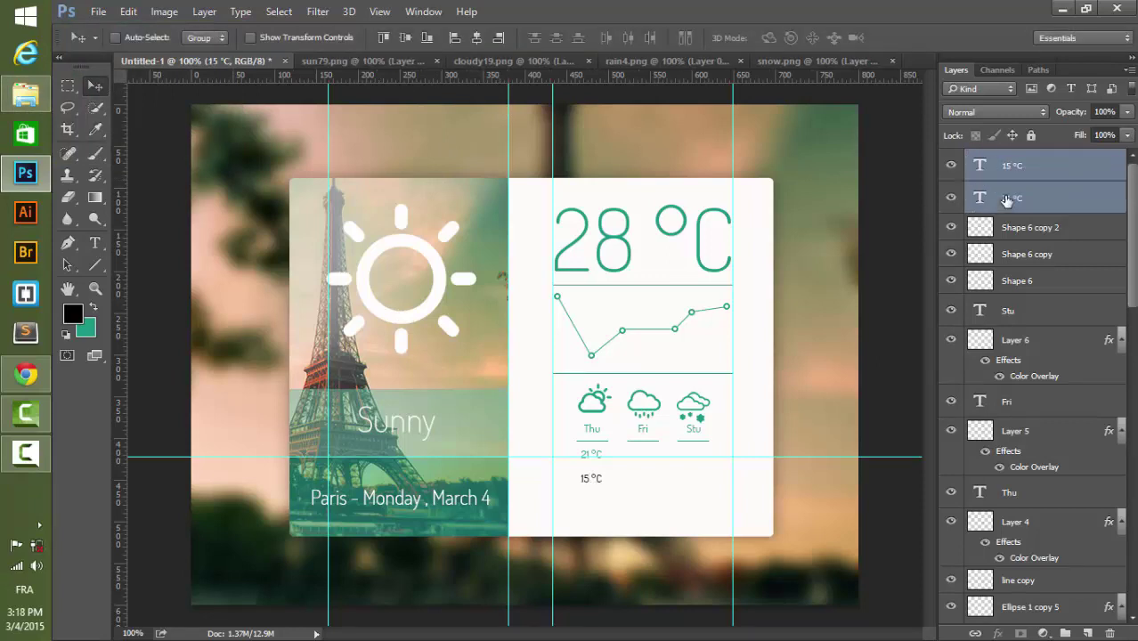
key(ctrl+j)
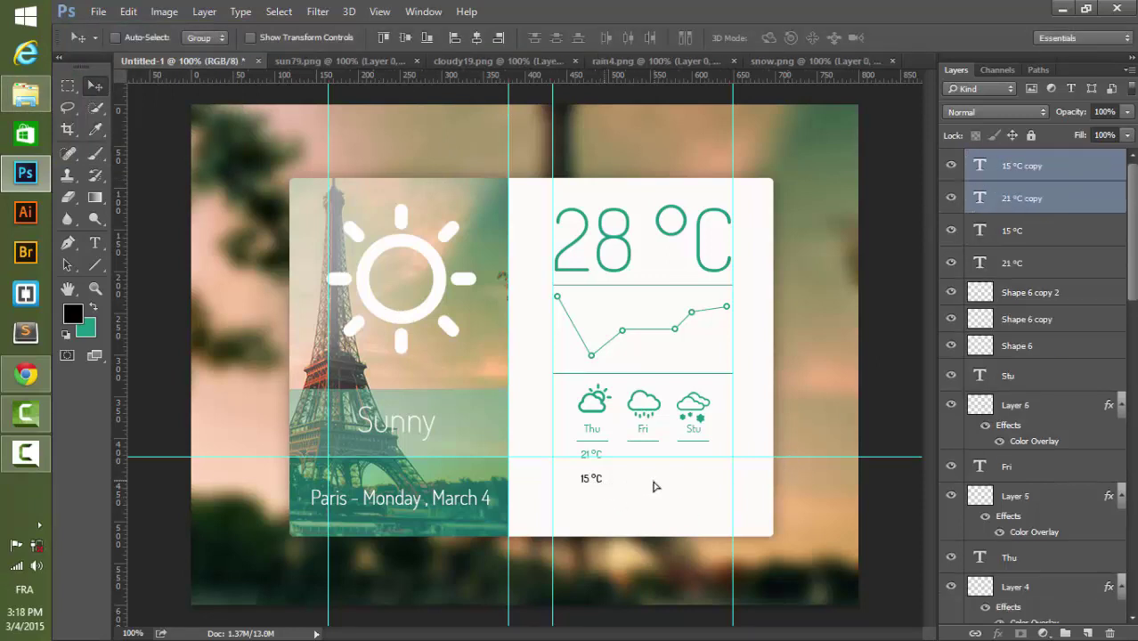
drag(652, 483, 650, 481)
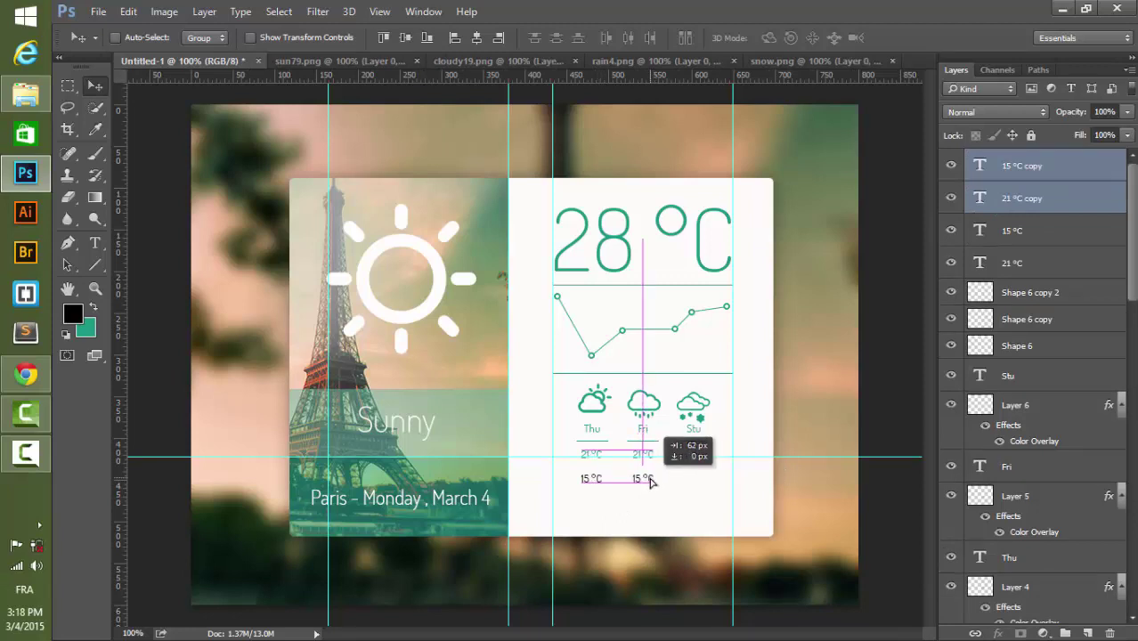
click(980, 166)
key(t)
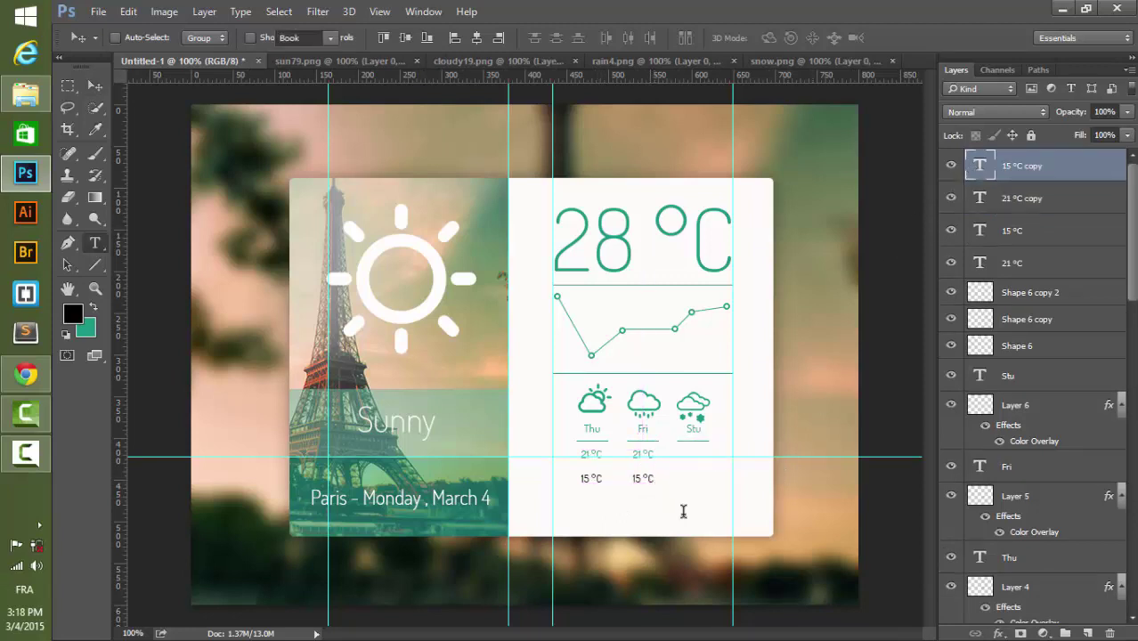
click(641, 479)
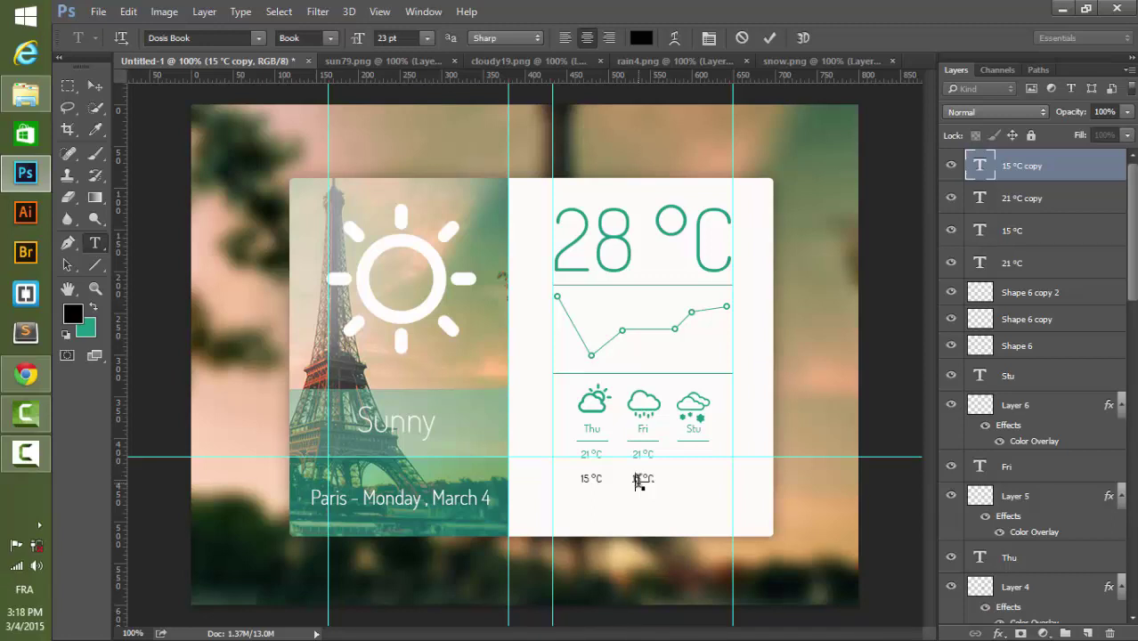
double_click(639, 481)
text(9)
key(ctrl+Return)
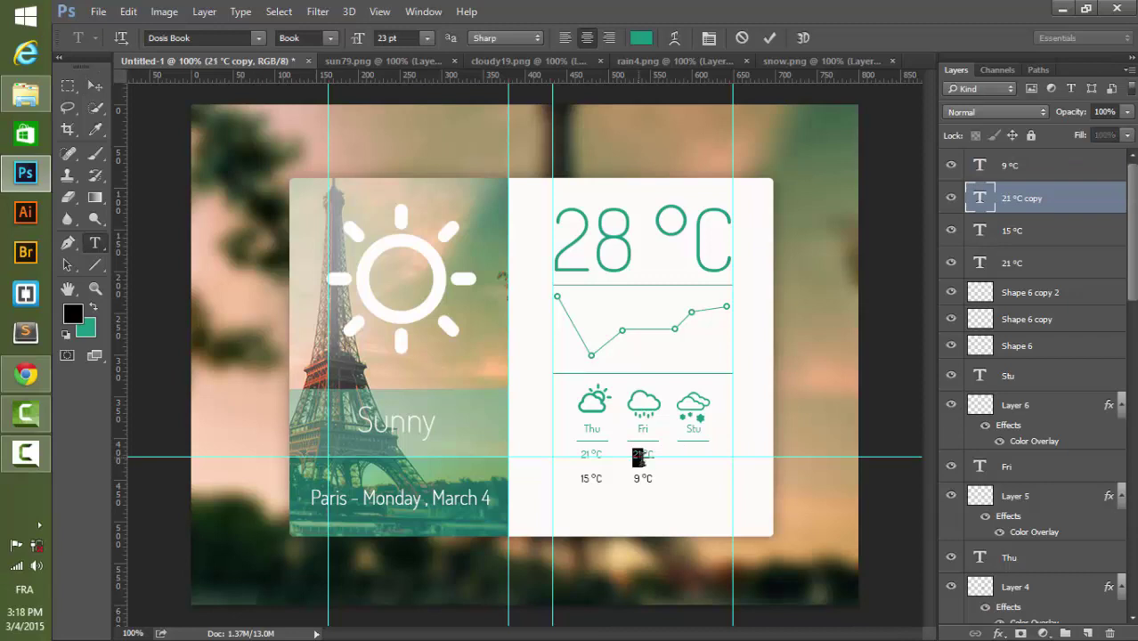
- Change Fri's high to 17 °C and duplicate Fri's two temperature layers
click(642, 454)
double_click(637, 454)
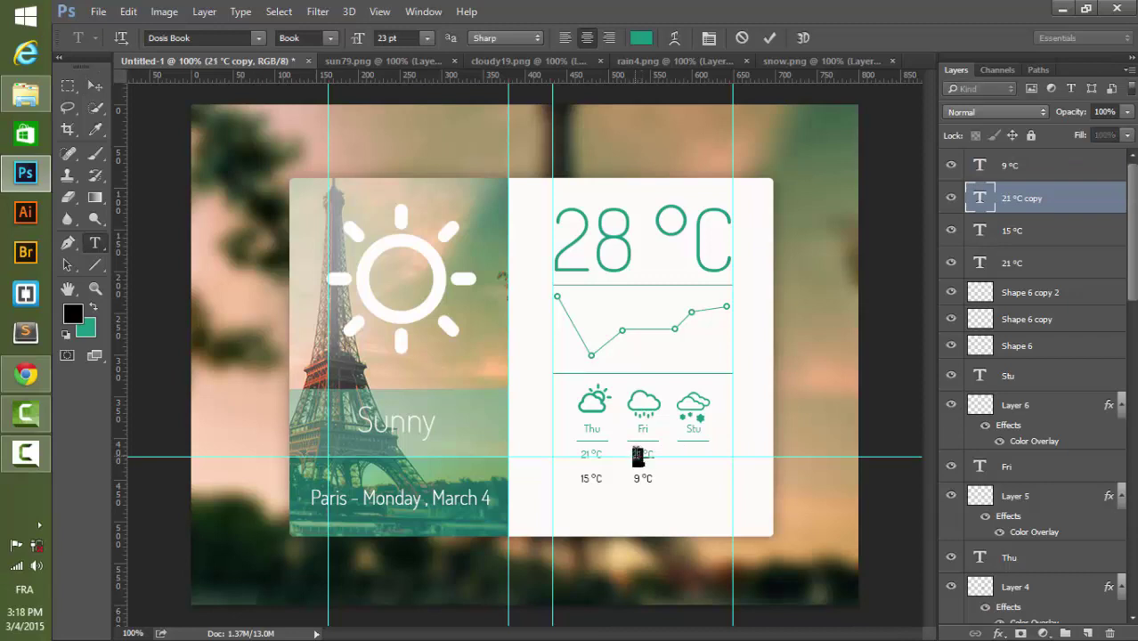
text(12)
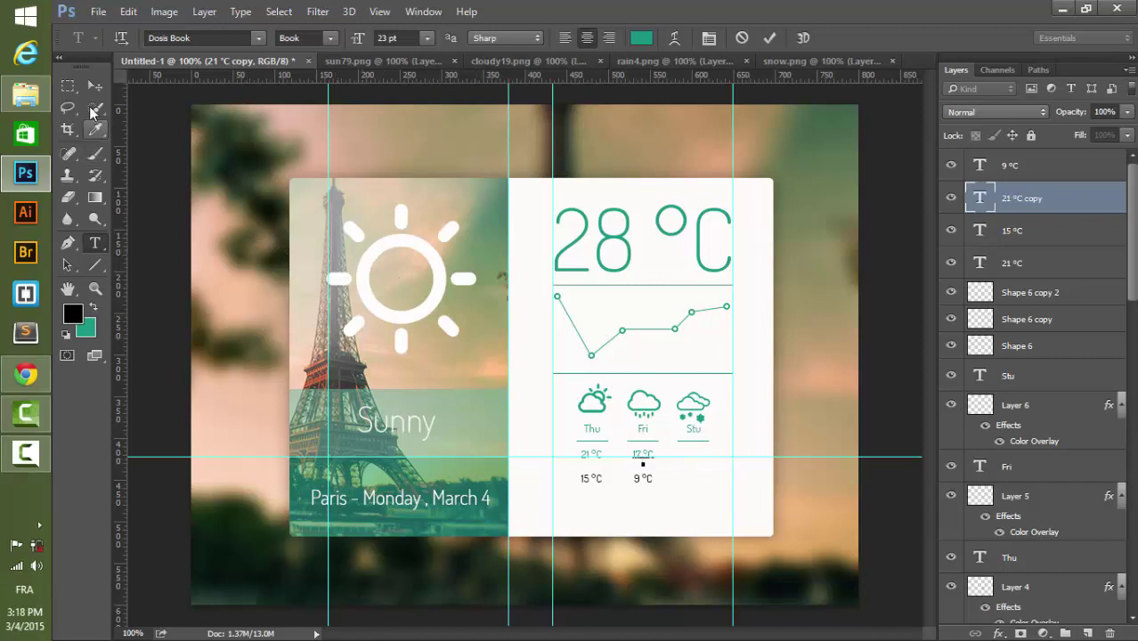
click(95, 86)
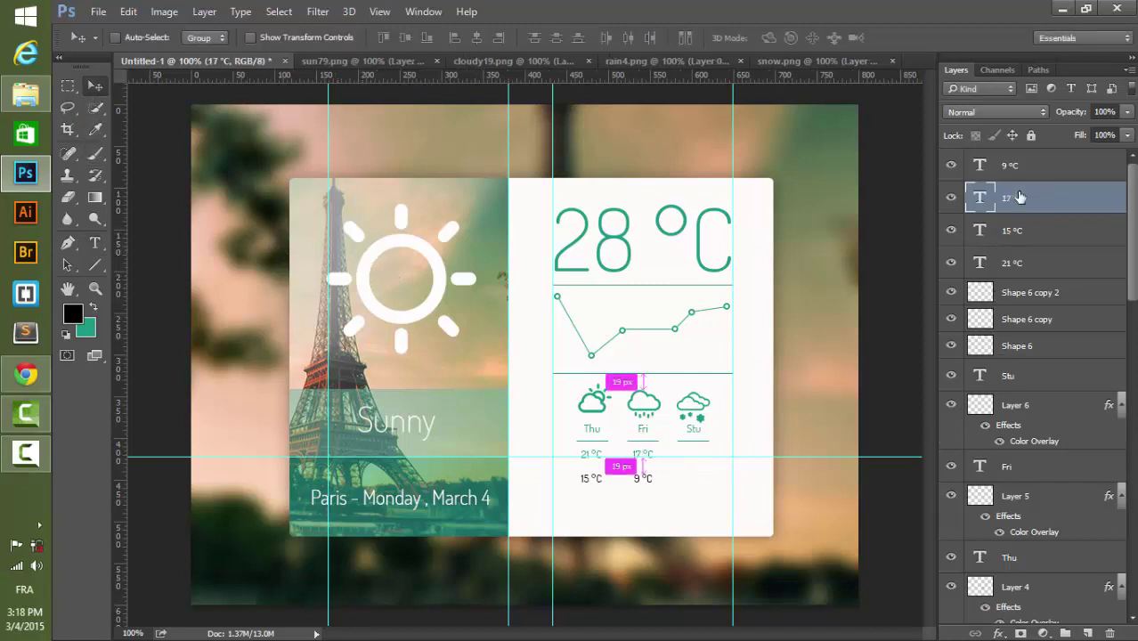
ctrl+click(1018, 167)
key(ctrl+j)
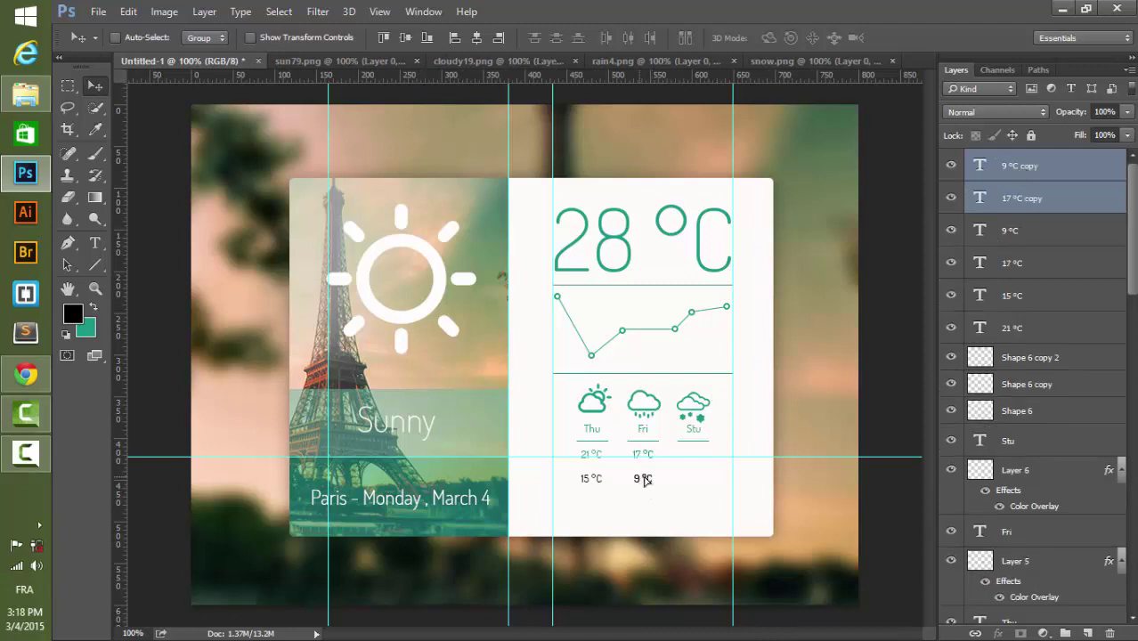
drag(637, 480, 694, 481)
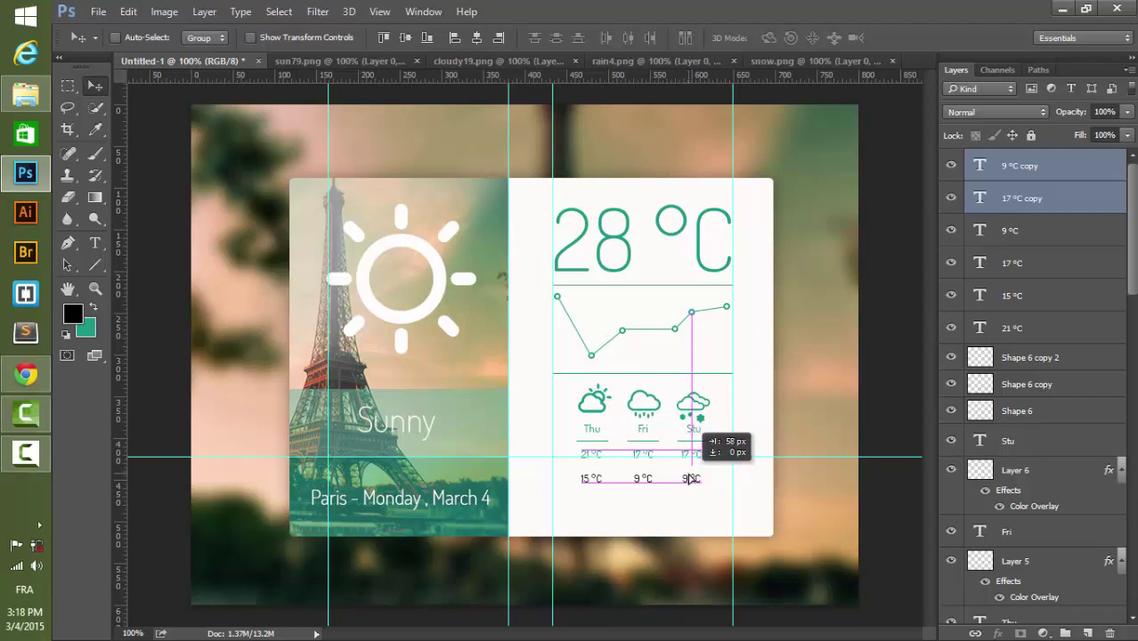
drag(694, 480, 693, 479)
double_click(979, 169)
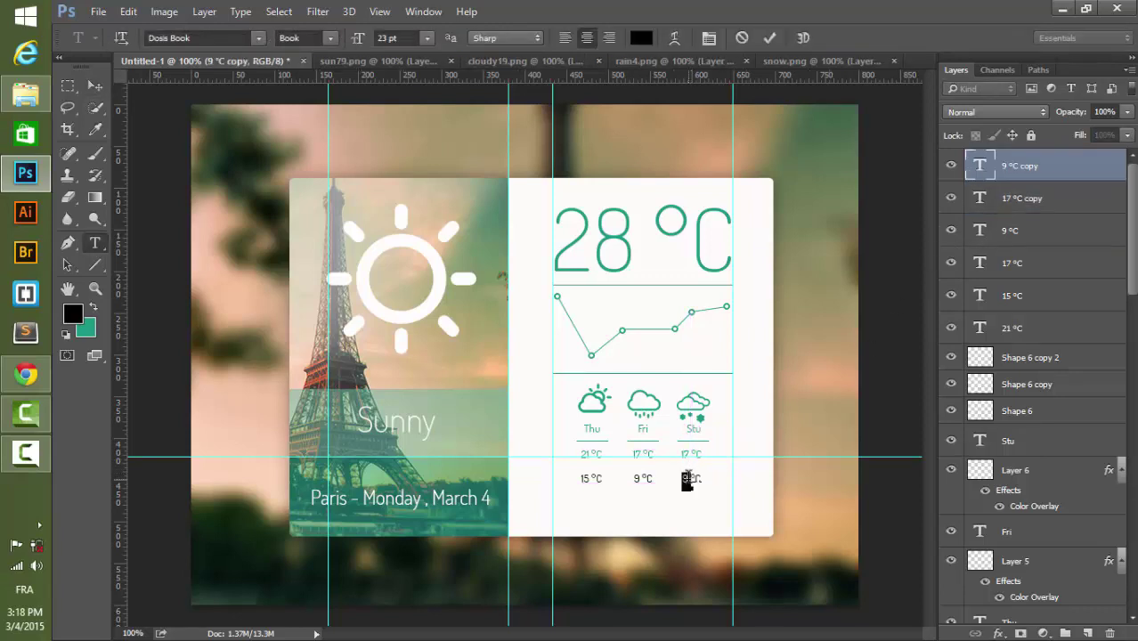
text(-4)
double_click(979, 197)
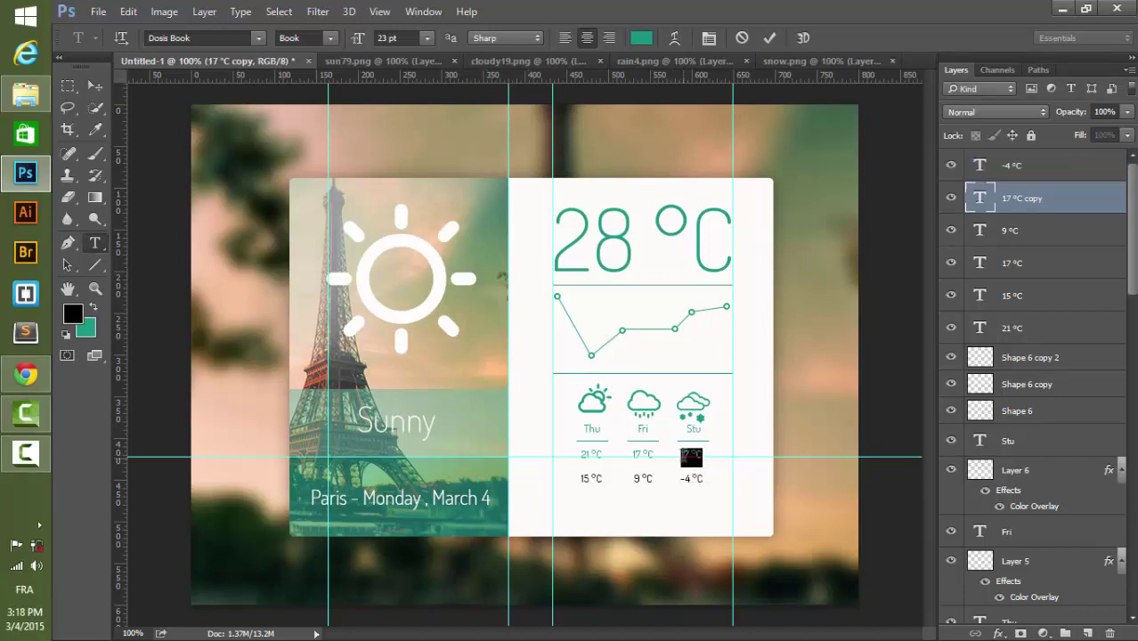
click(692, 472)
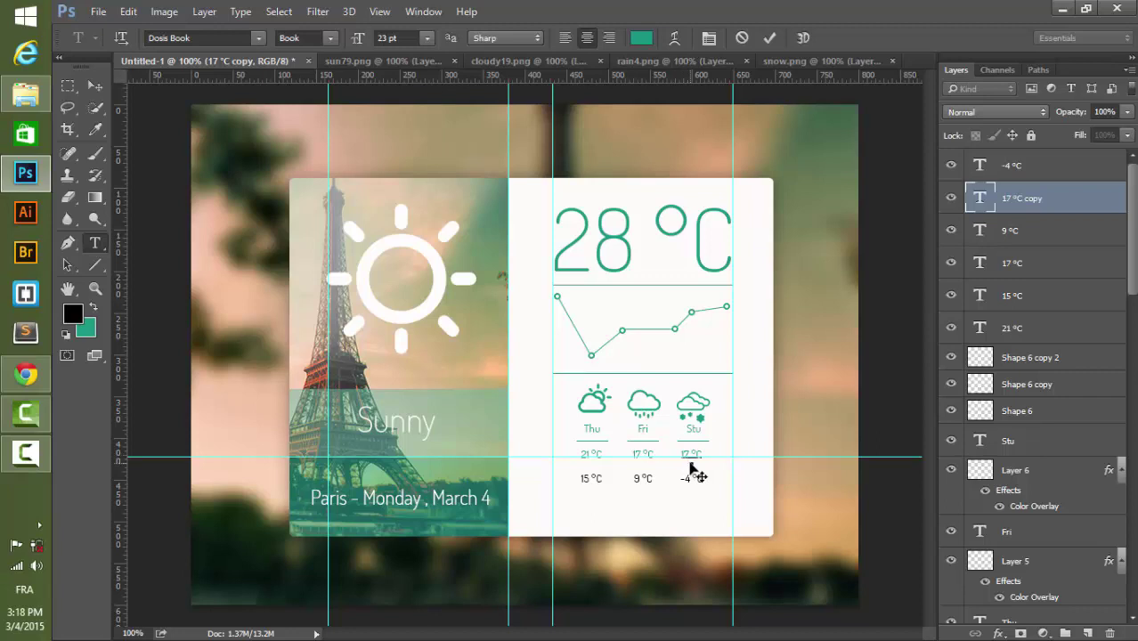
text(0)
click(95, 85)
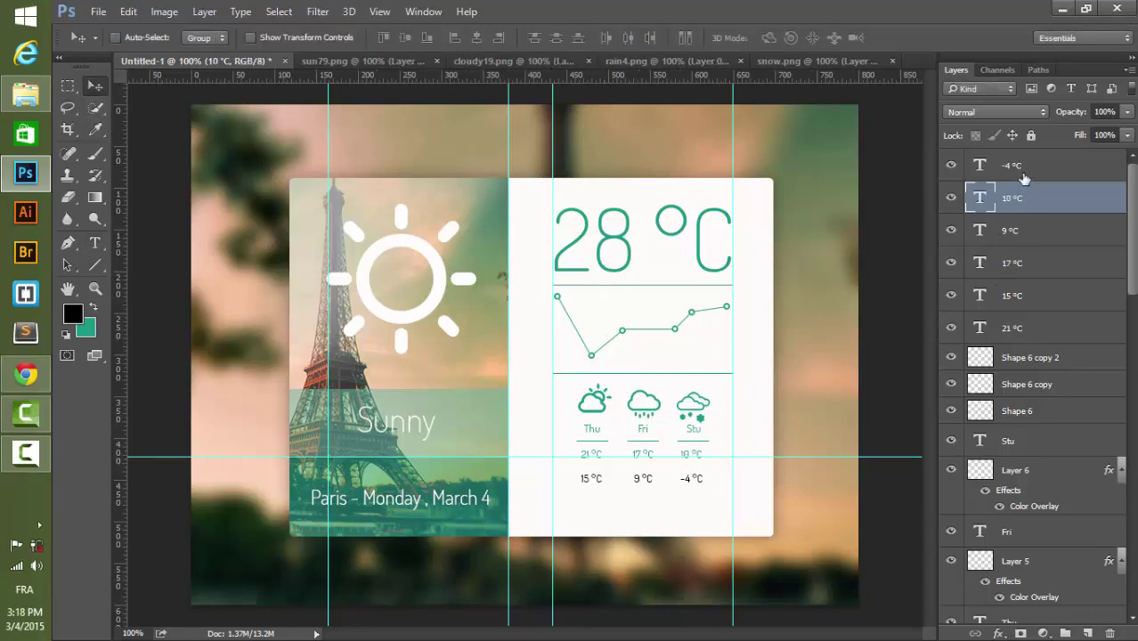
key(alt+bracketright)
drag(1129, 241, 1133, 431)
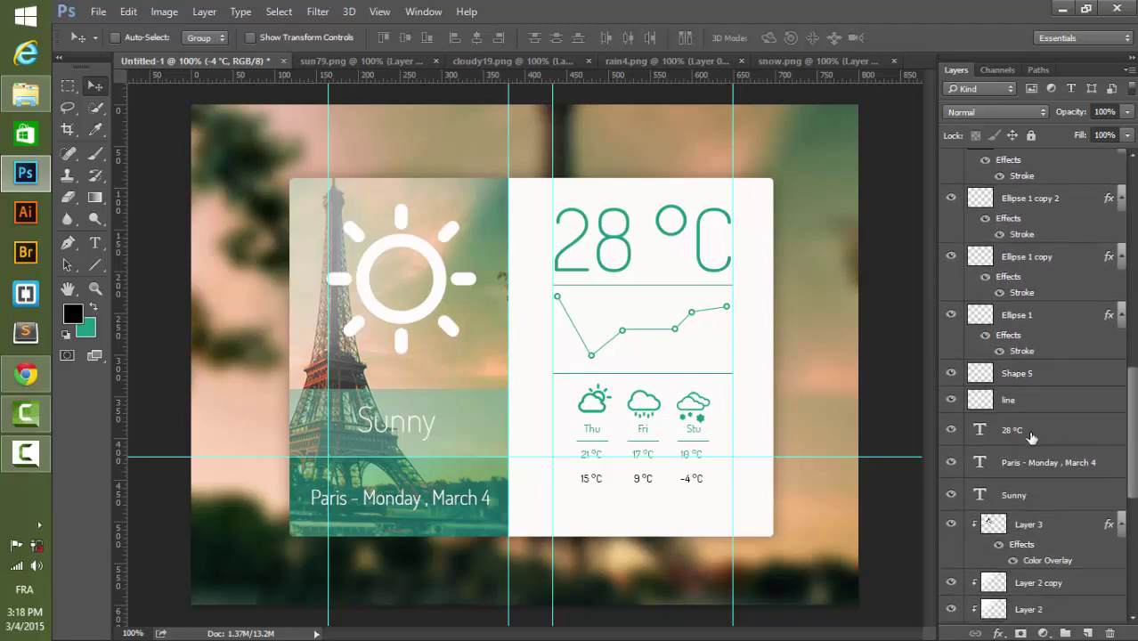
- Move the graph, icon and temperature layers down six pixels and hide the guides
shift+click(1031, 437)
key(Down)
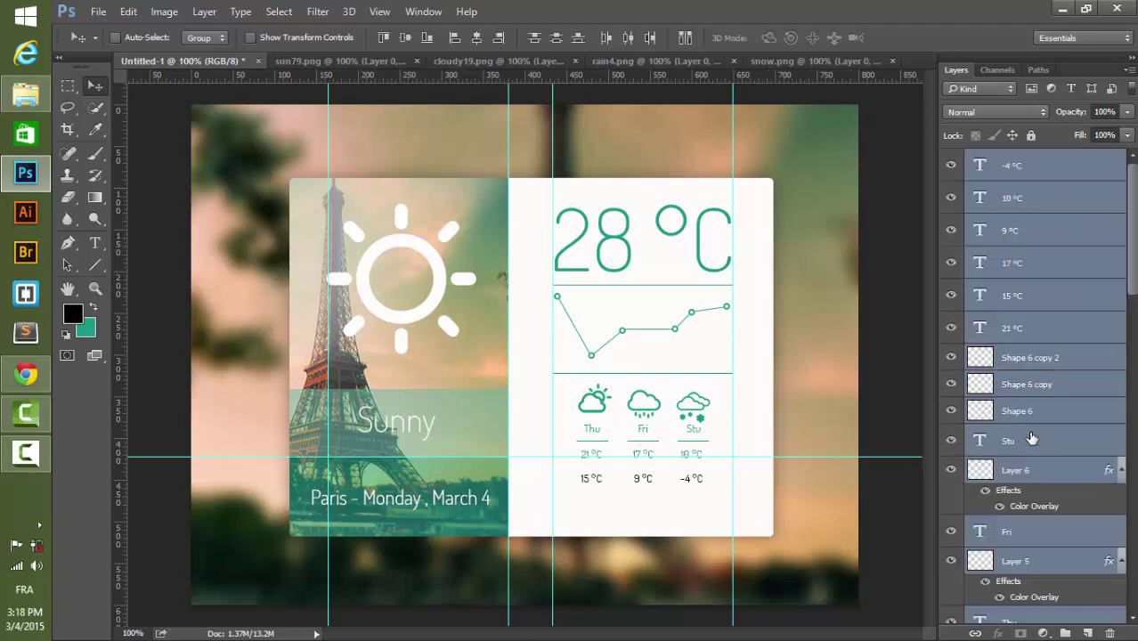
key(Down)
key(Down)
key(Down)
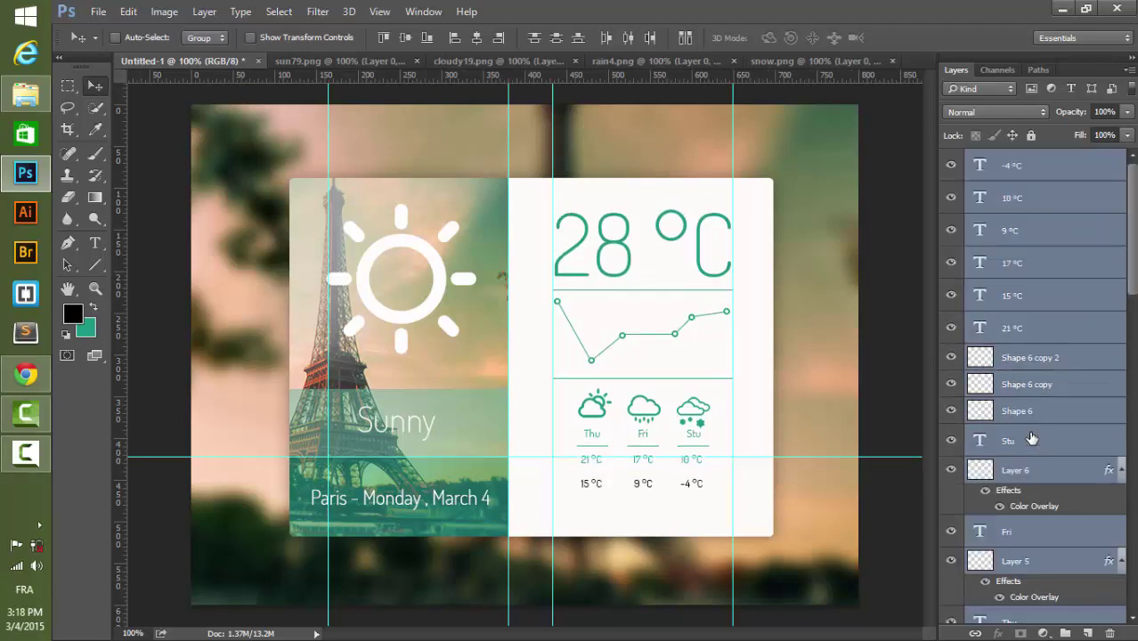
key(Down)
key(Down)
key(Down)
key(Down)
key(Down)
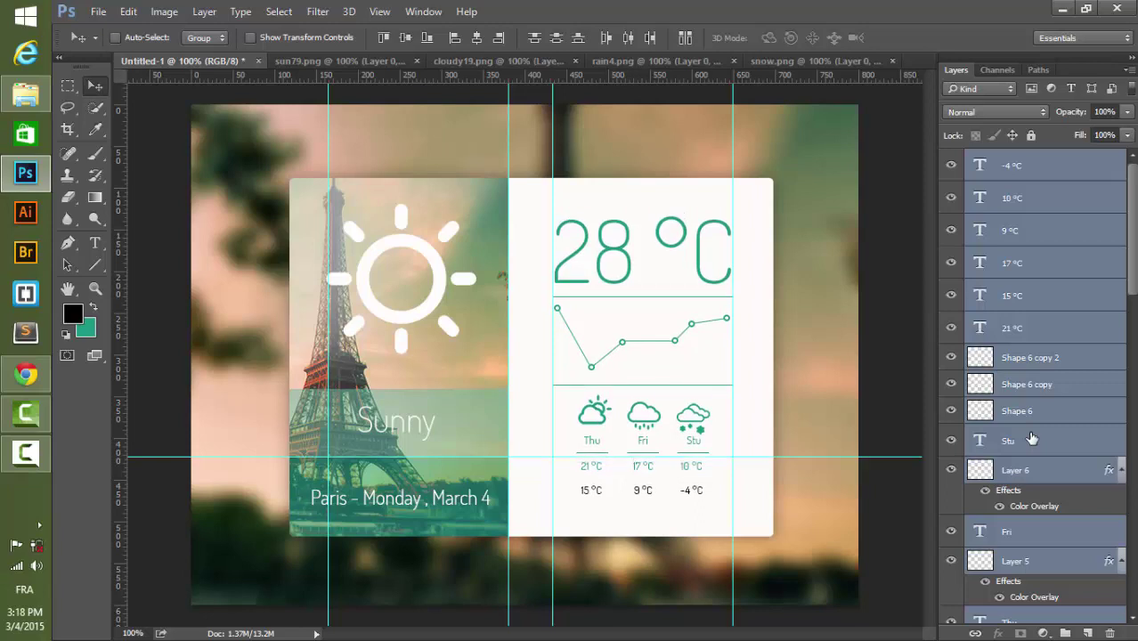
key(Down)
key(Down)
key(Down)
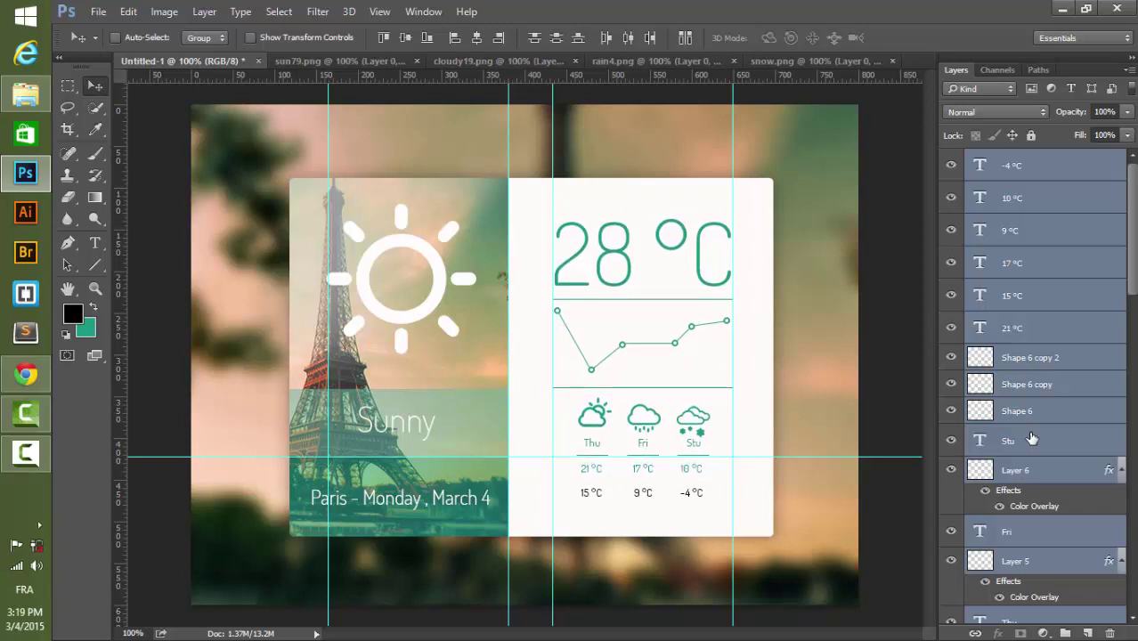
key(Down)
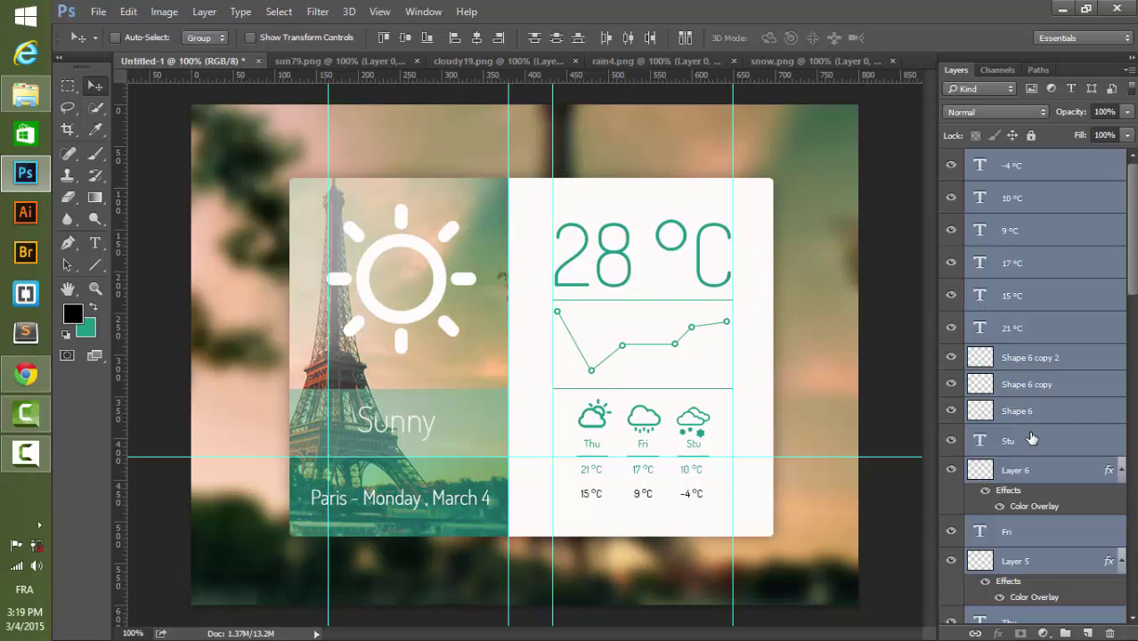
key(Down)
key(Down)
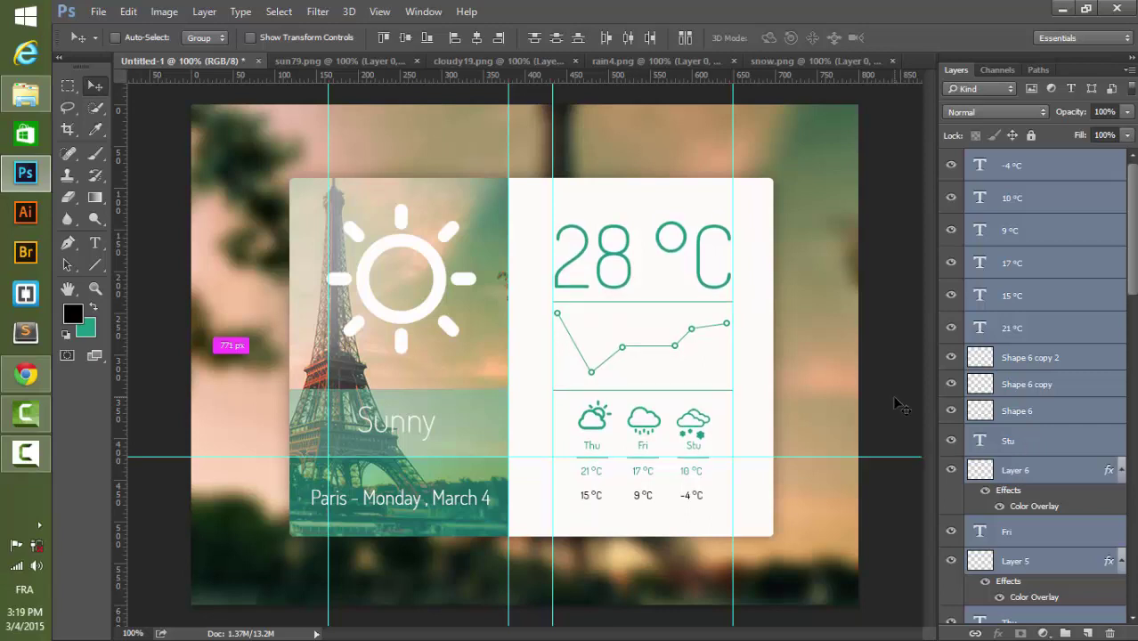
key(ctrl+semicolon)
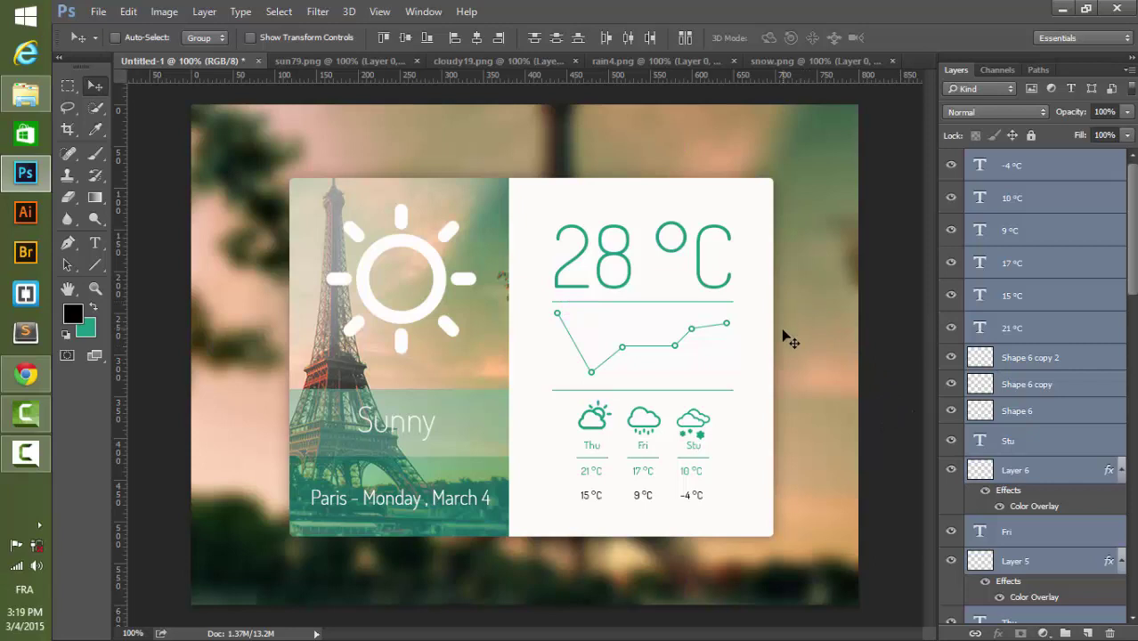
- Lower the Rectangle 2 teal band's opacity to 37% so the photo shows through
scroll(1057, 365, down, 3)
scroll(1058, 370, down, 5)
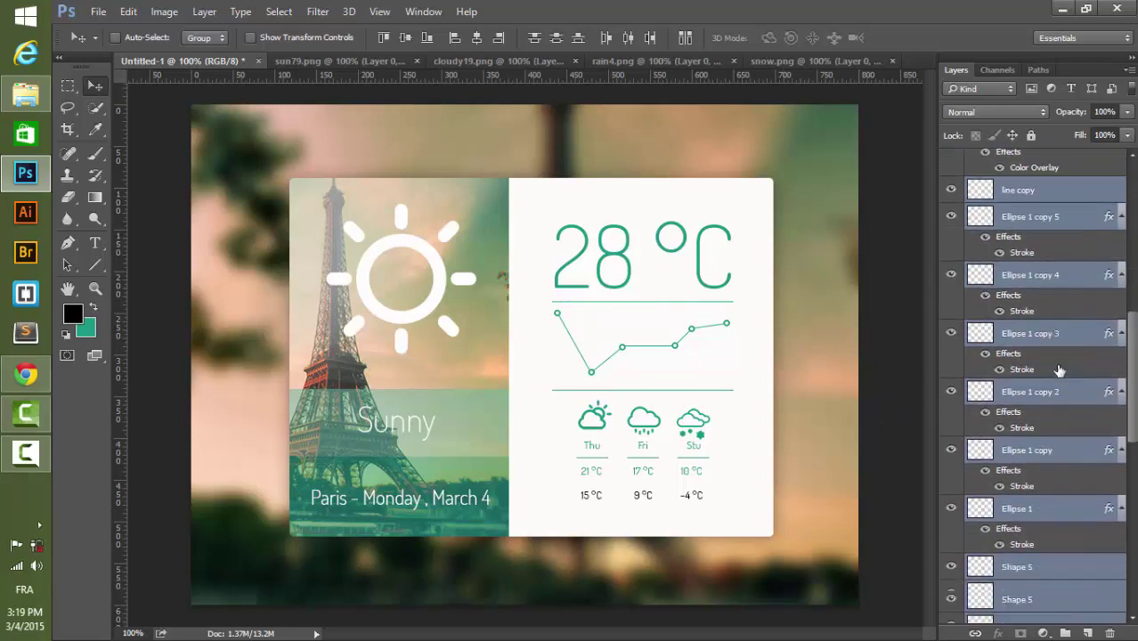
scroll(1059, 369, down, 3)
scroll(1058, 369, down, 3)
scroll(1058, 371, down, 1)
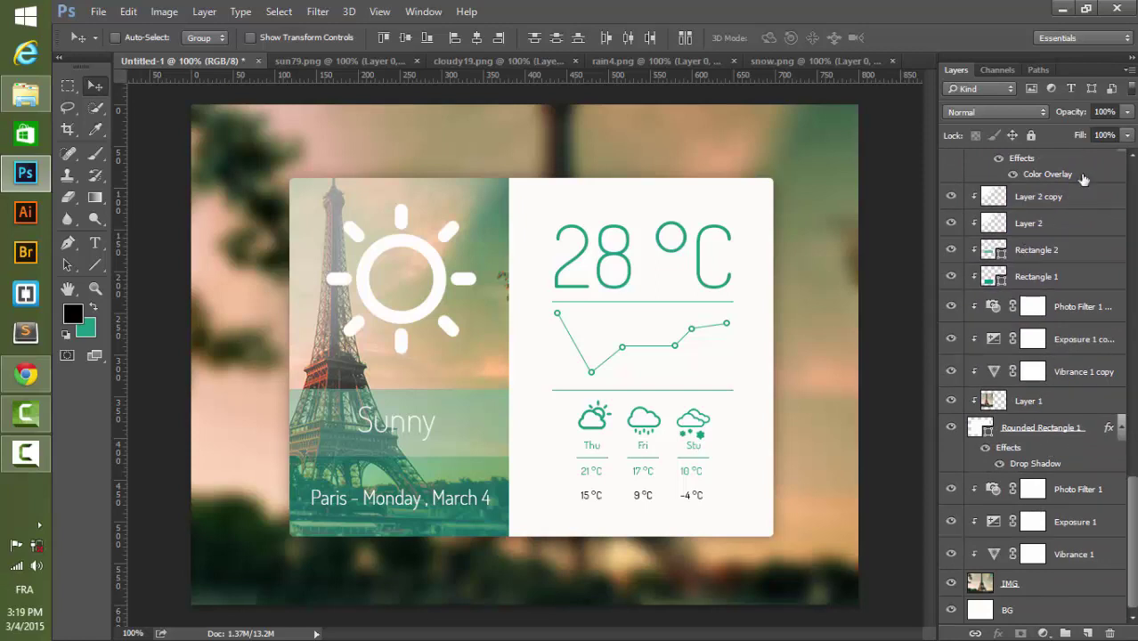
click(1059, 250)
click(1102, 112)
text(8)
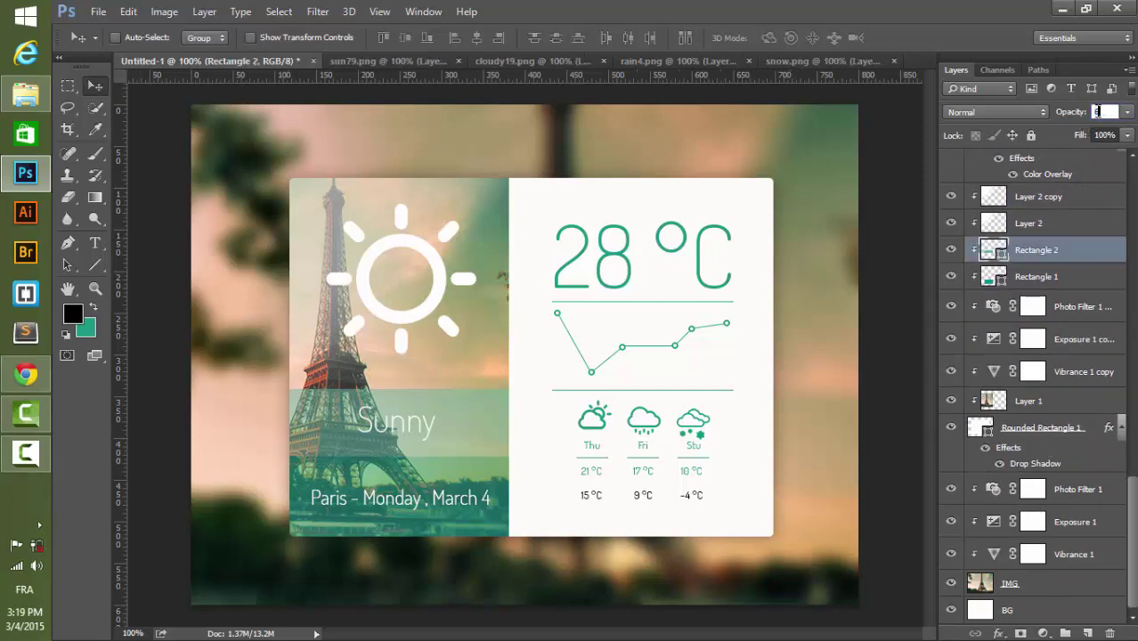
text(0)
key(Return)
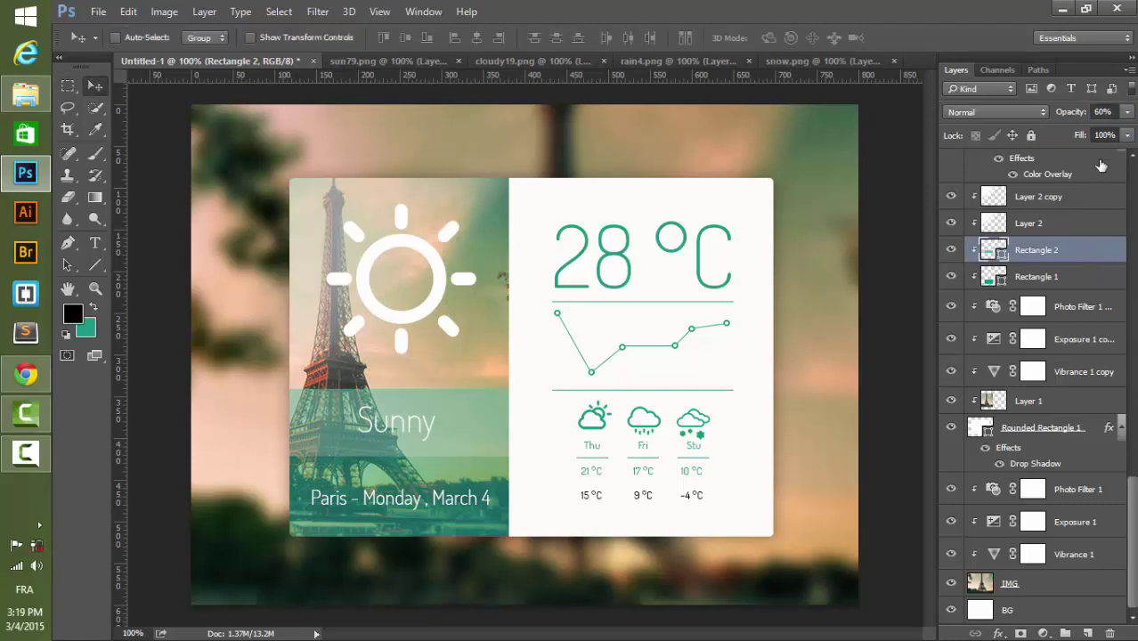
click(1127, 112)
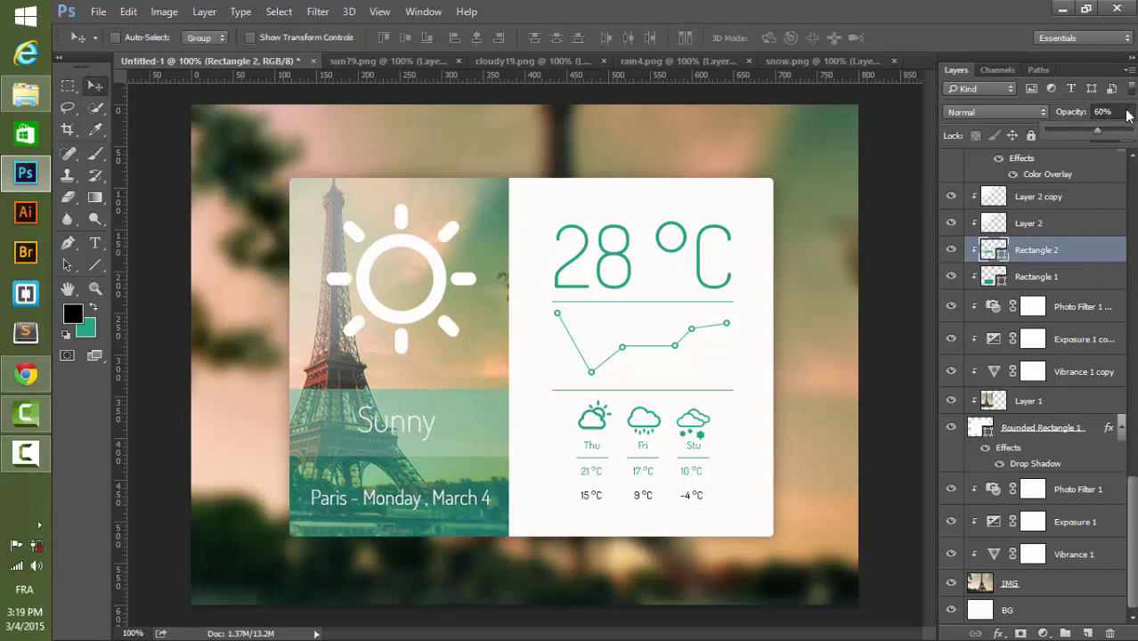
drag(1112, 133, 1105, 134)
click(1108, 111)
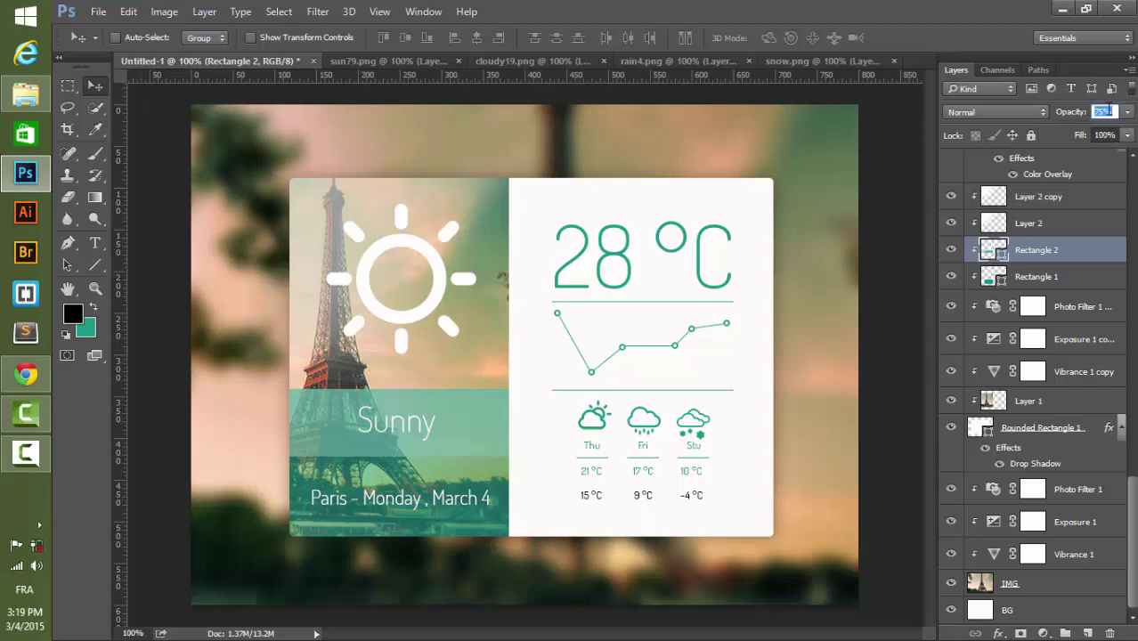
text(70)
text(30)
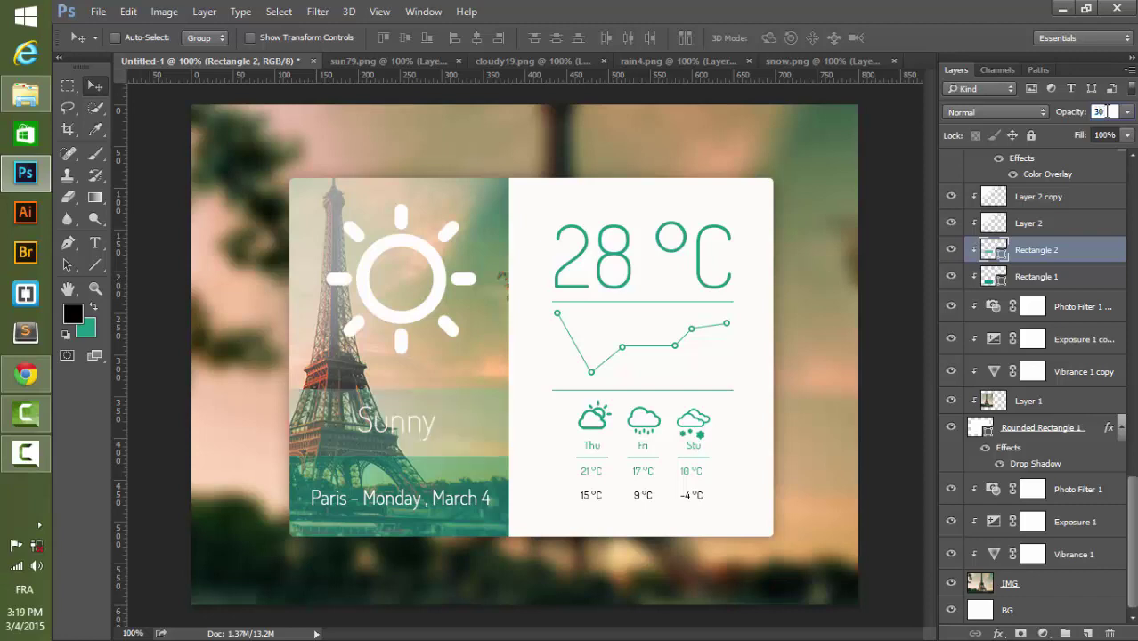
text(2)
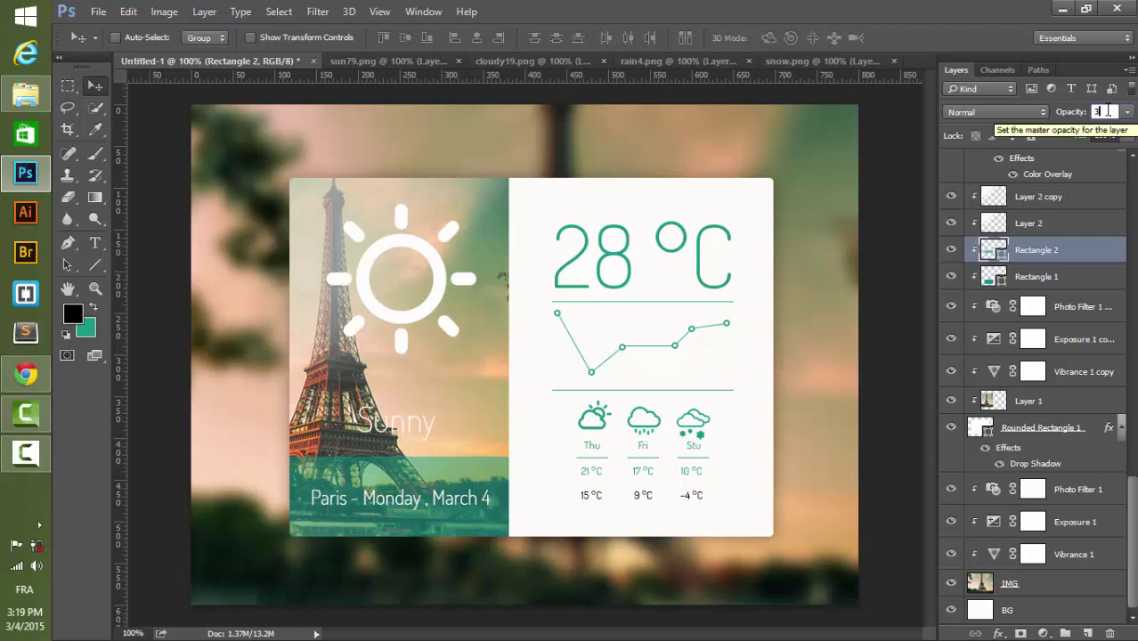
text(7)
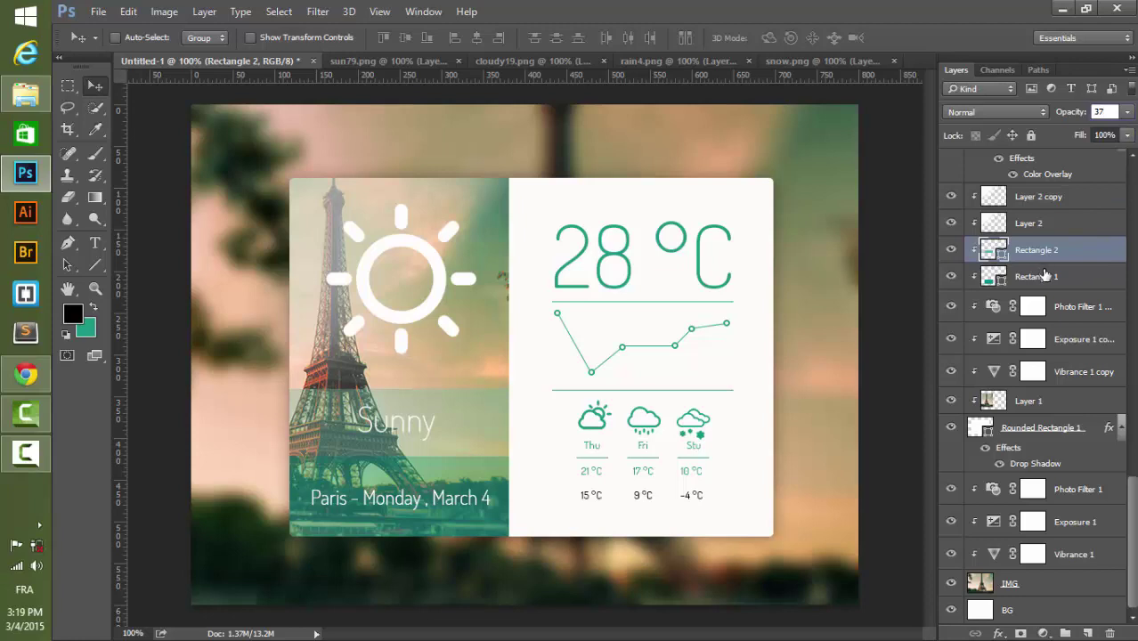
- Set the Rectangle 1 teal band's opacity to 37% as well
click(1044, 276)
click(1101, 113)
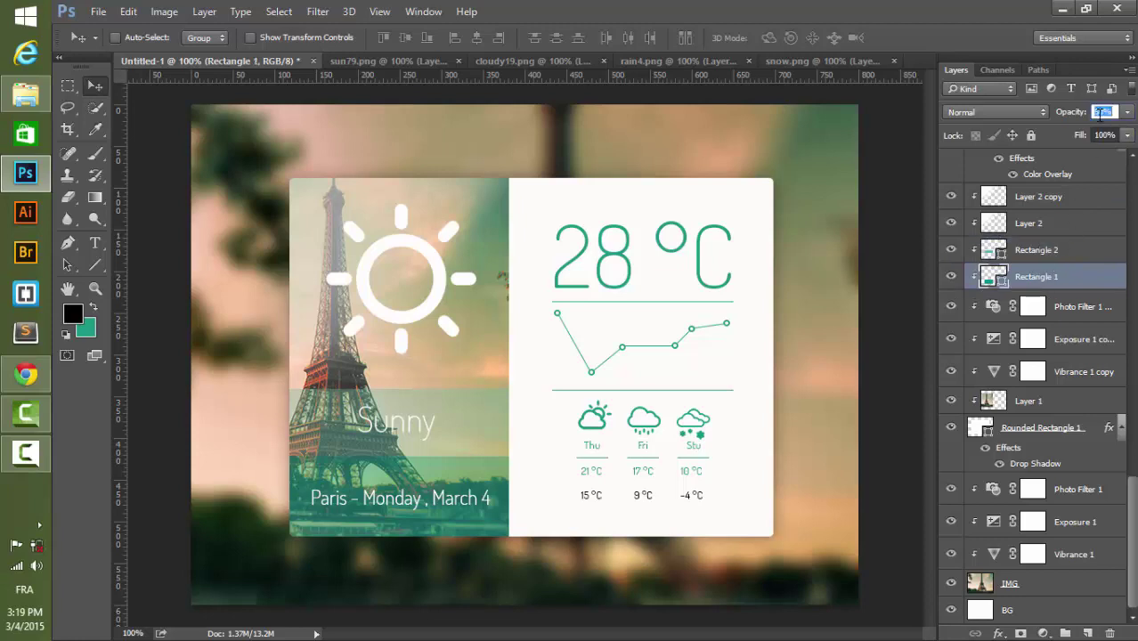
text(20)
key(Return)
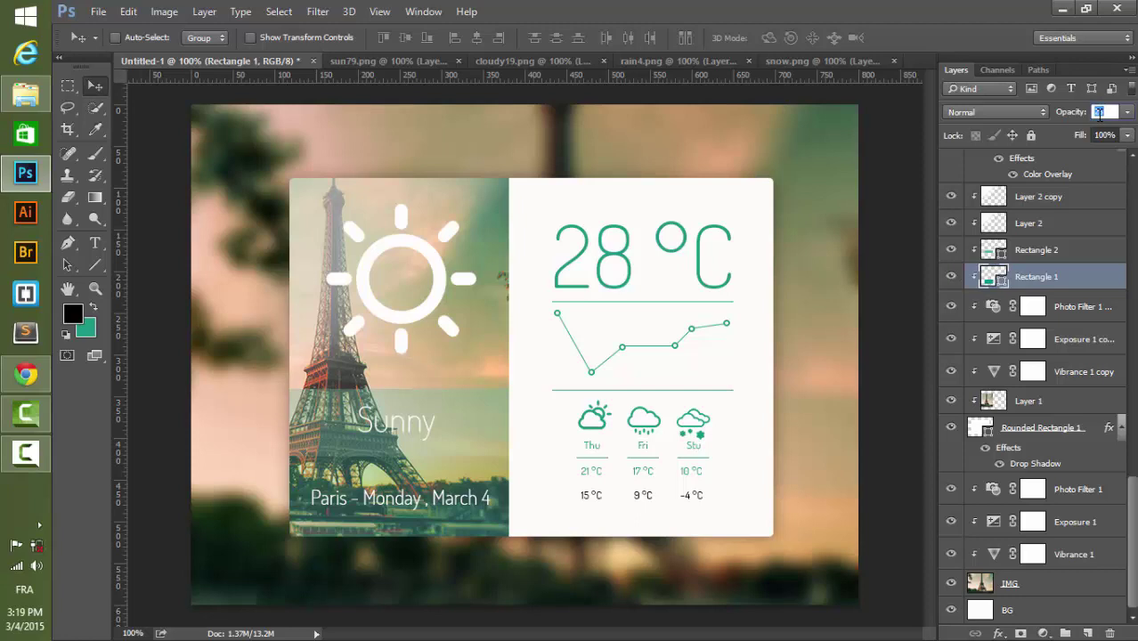
text(30)
key(Return)
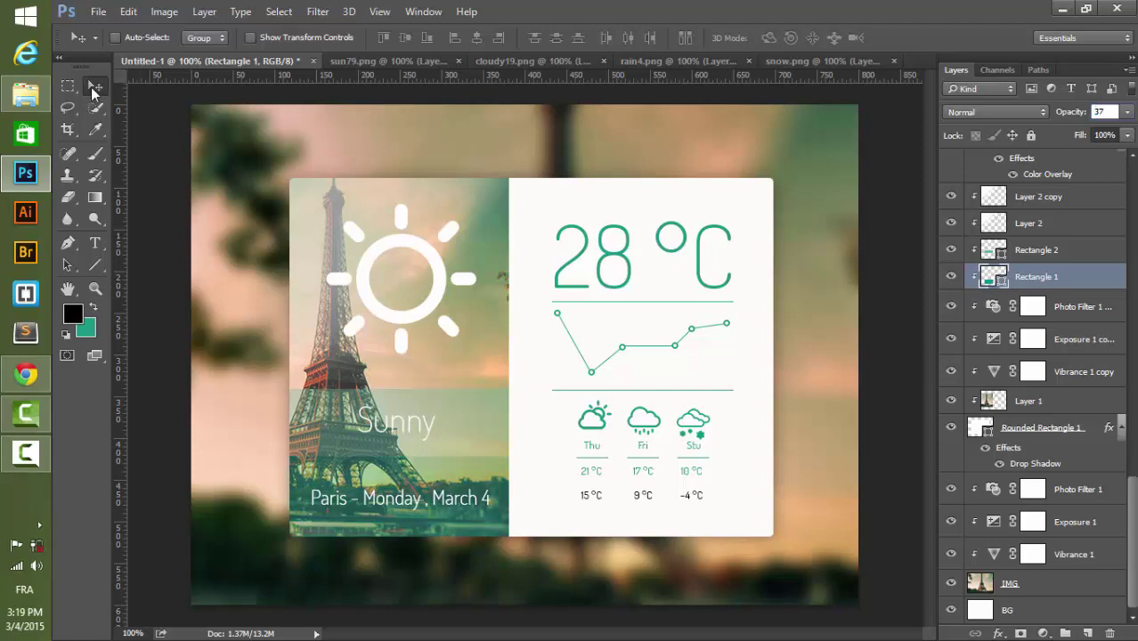
click(1100, 111)
drag(1133, 495, 1133, 381)
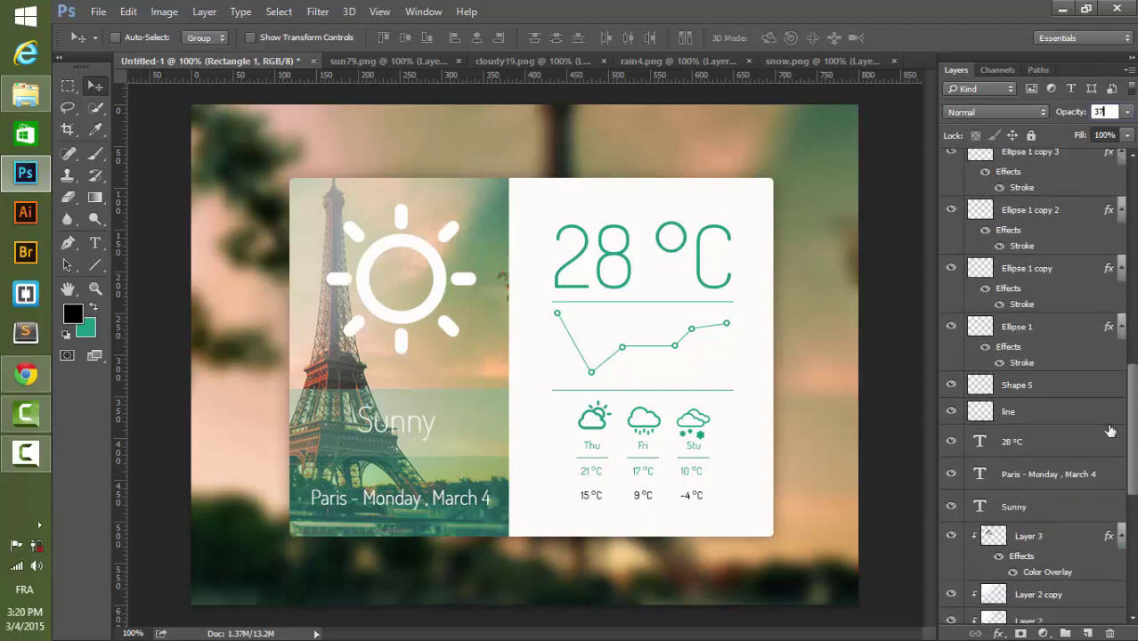
- Switch the 'Paris - Monday, March 4' caption to the thinner Dosis ExtraLight weight
click(1038, 511)
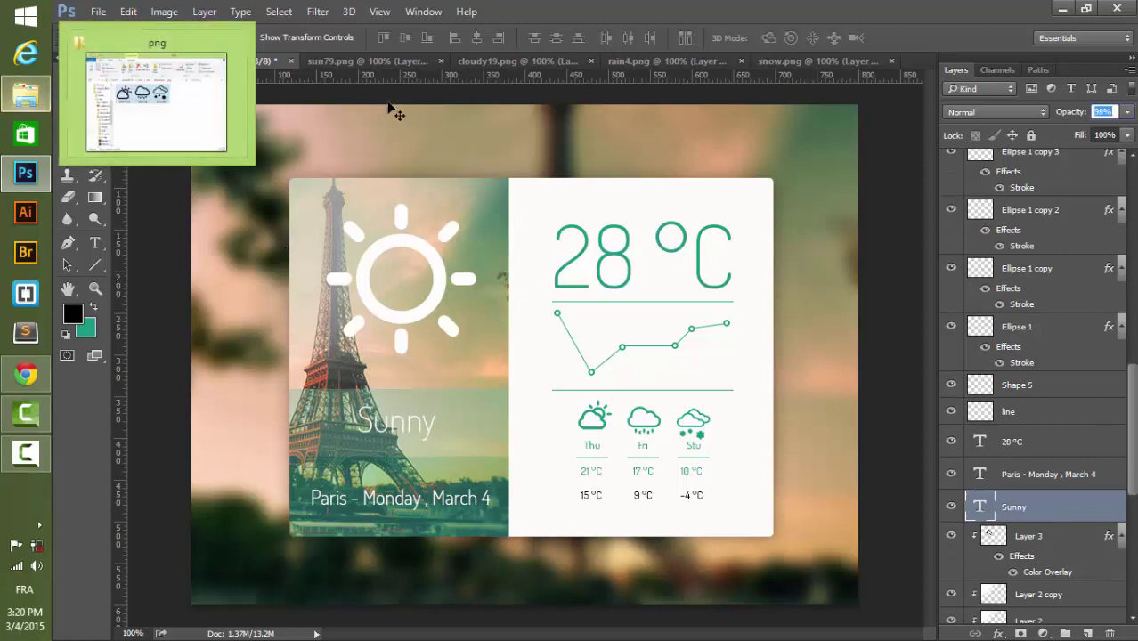
click(93, 86)
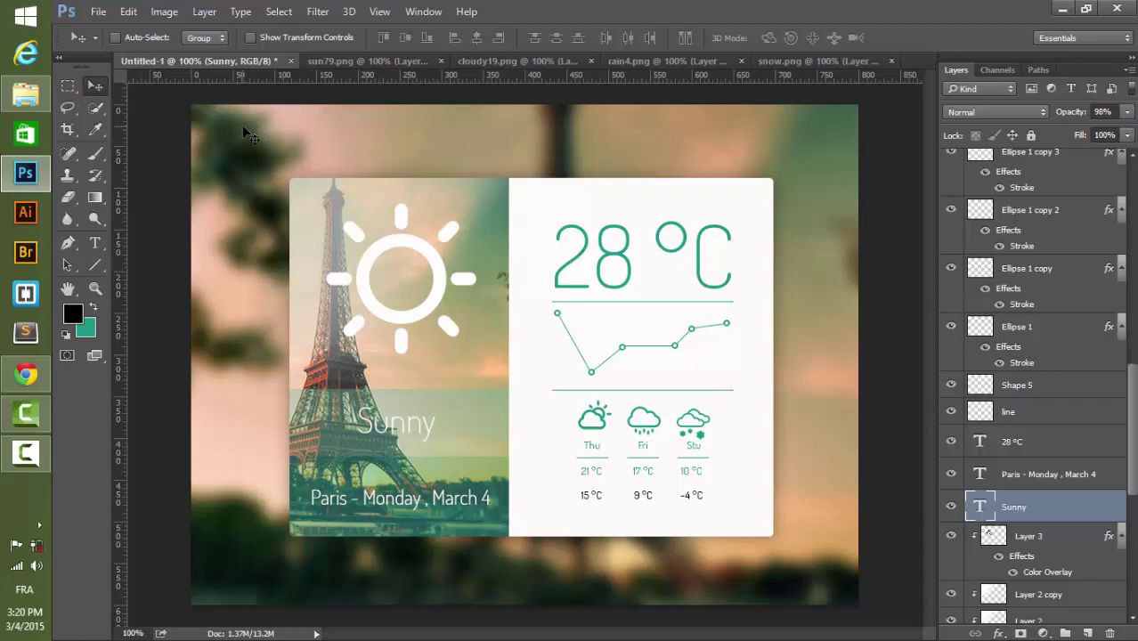
double_click(979, 473)
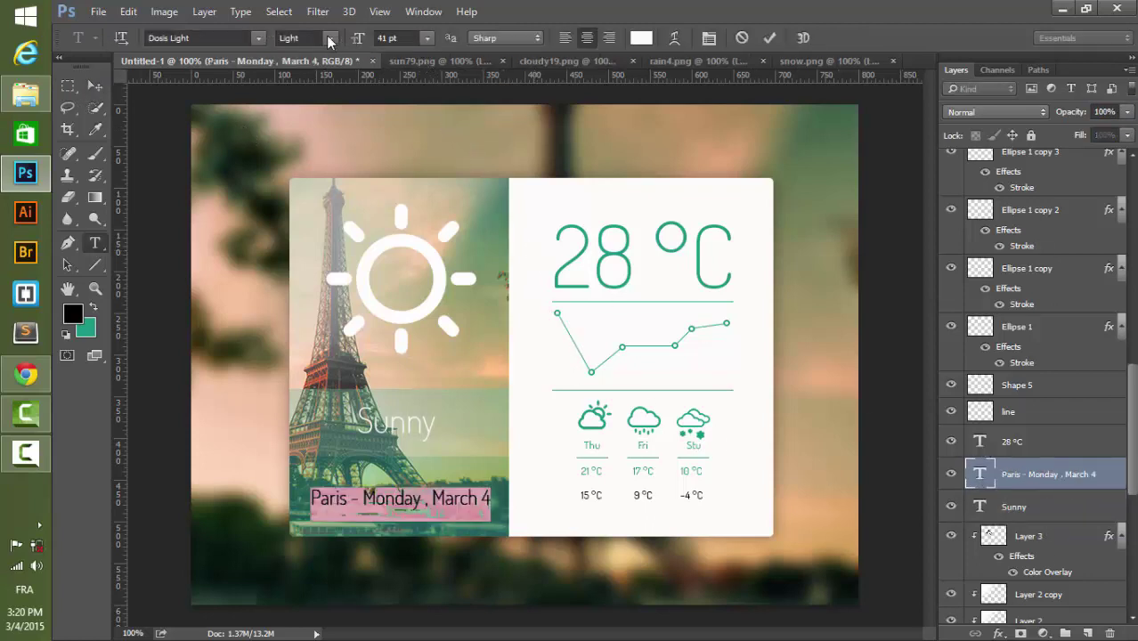
click(330, 38)
click(320, 47)
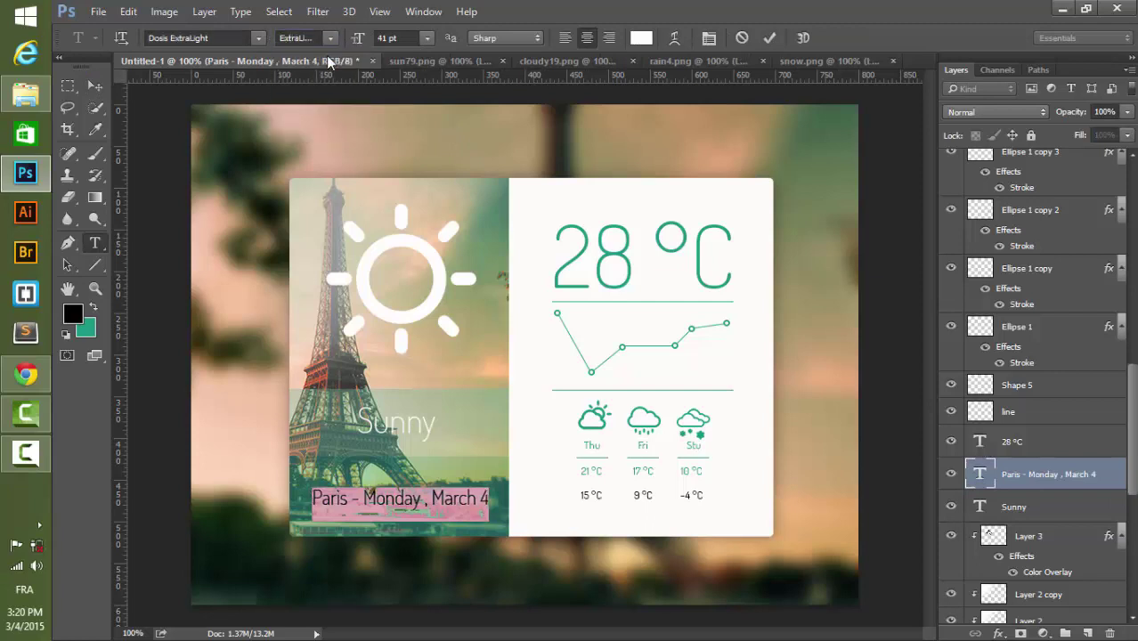
click(92, 84)
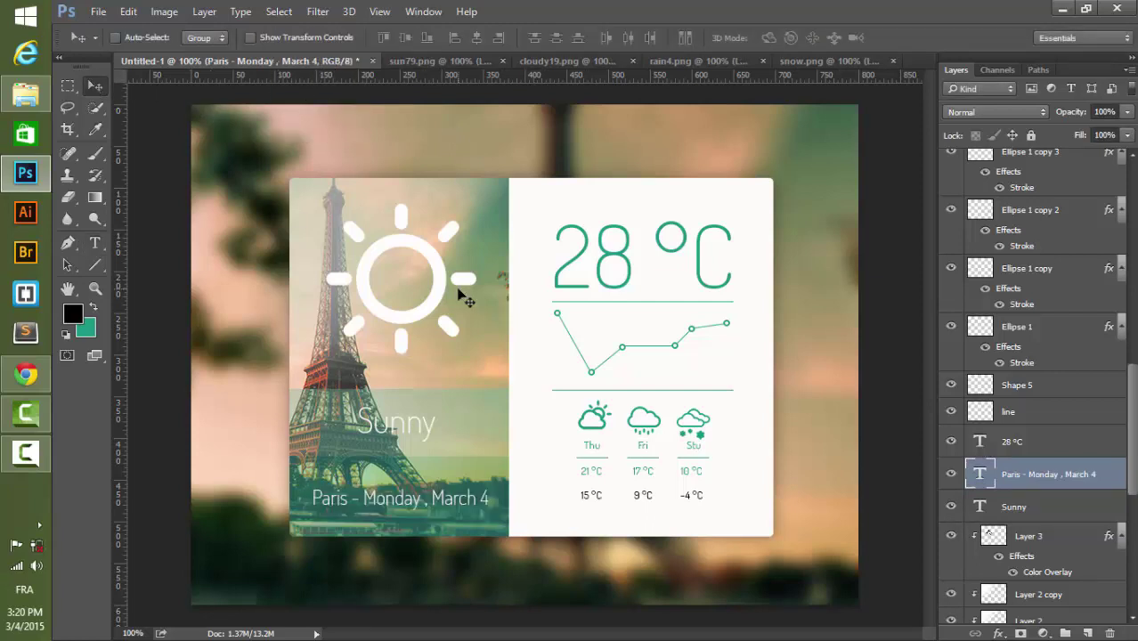